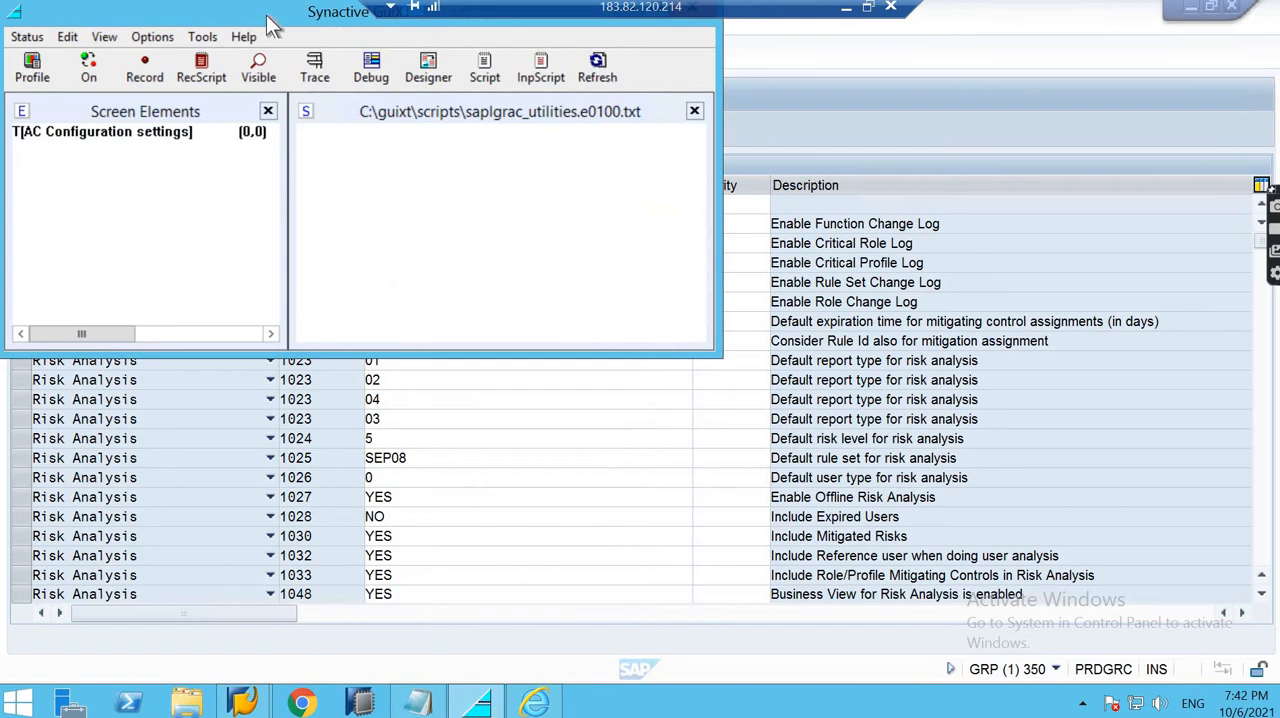
# - Close the Synactive GuiXT window covering the AC Configuration settings and confirm its closing dialog
pyautogui.moveTo(678, 7); pyautogui.dragTo(600, 68)
pyautogui.click(603, 69)
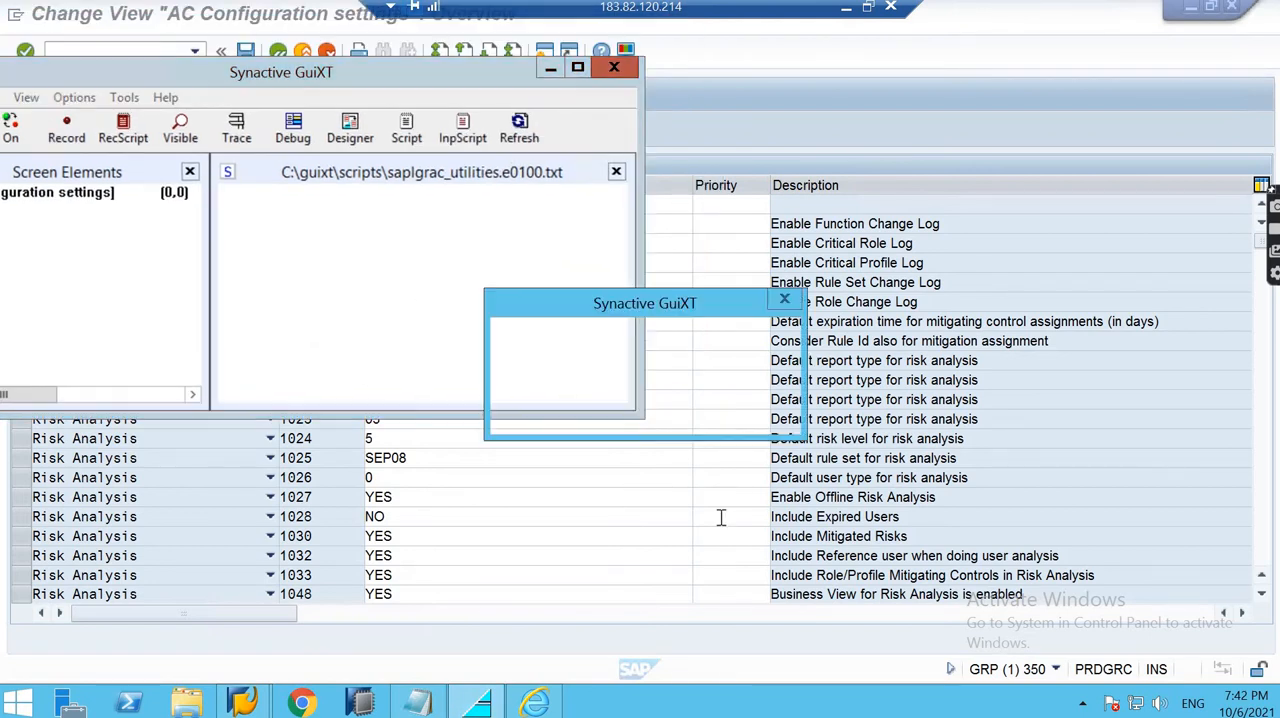
pyautogui.click(650, 410)
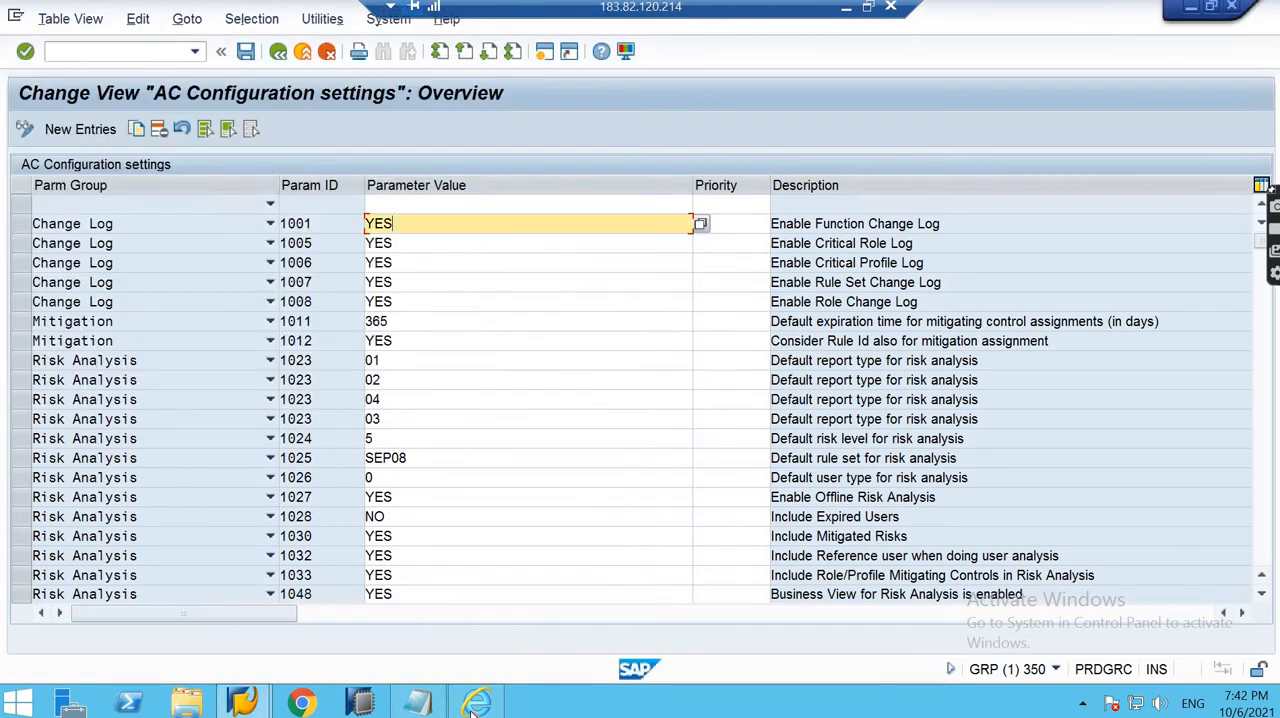
# - Switch to the NetWeaver Business Client in Internet Explorer and open the Rule Sets list under Setup's Access Rule Maintenance
pyautogui.click(477, 703)
pyautogui.click(817, 132)
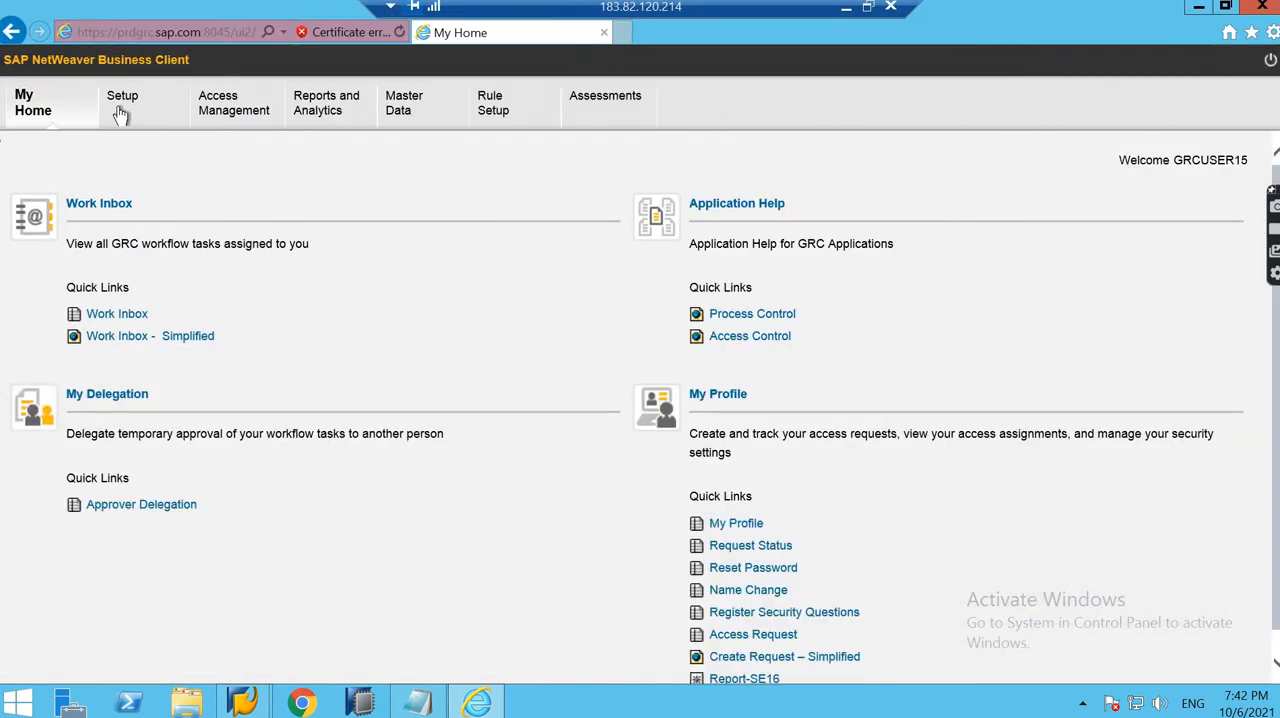
pyautogui.click(120, 114)
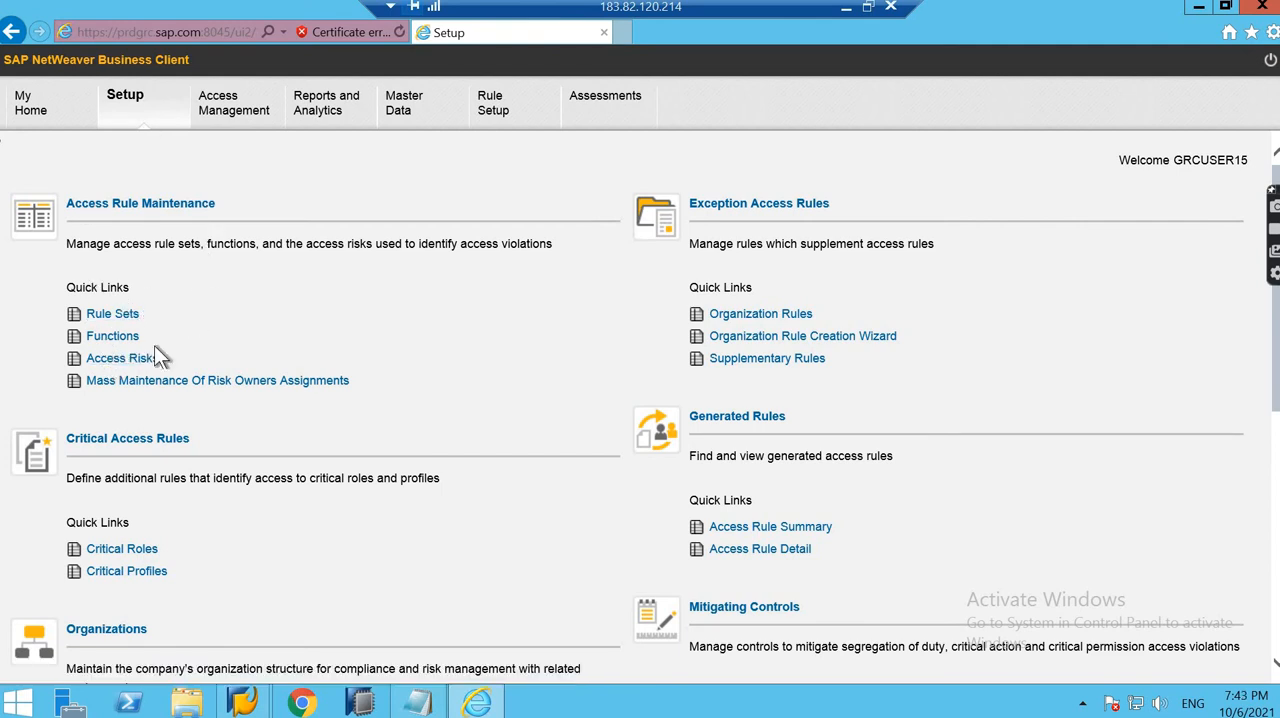
pyautogui.click(110, 315)
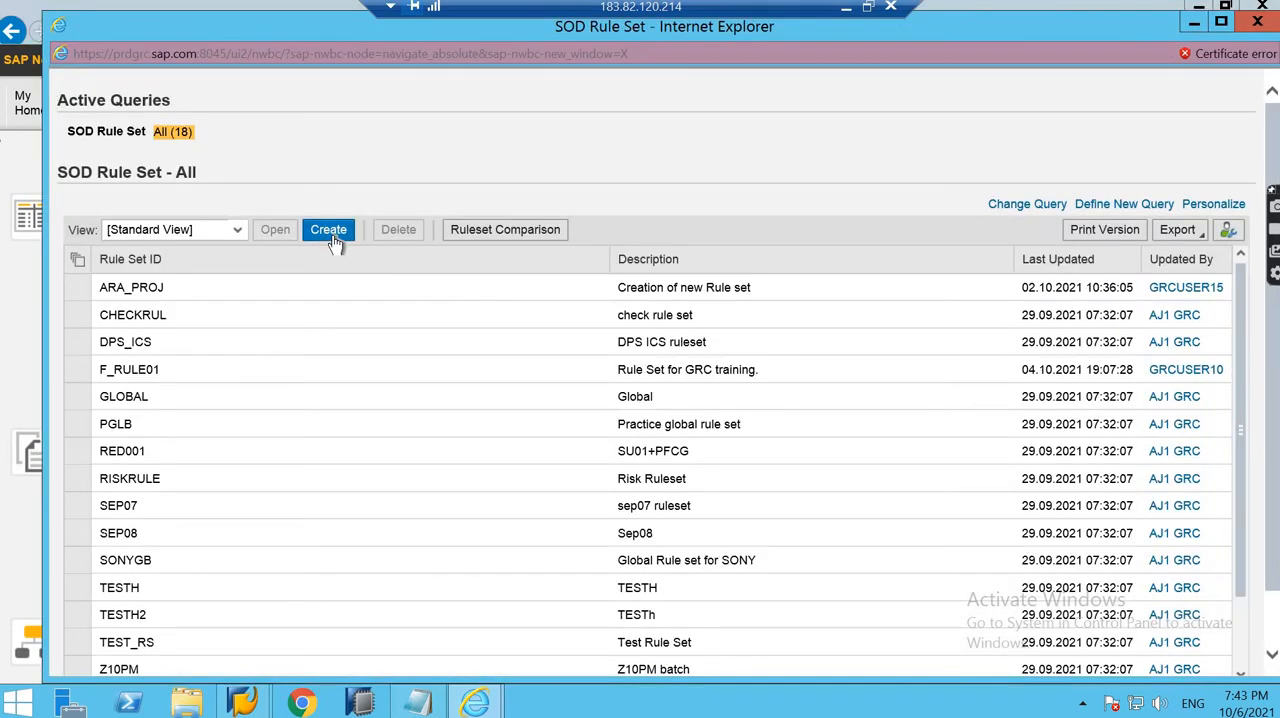
# - Create a new SOD rule set with the Rule Set ID Z07PM
pyautogui.click(333, 238)
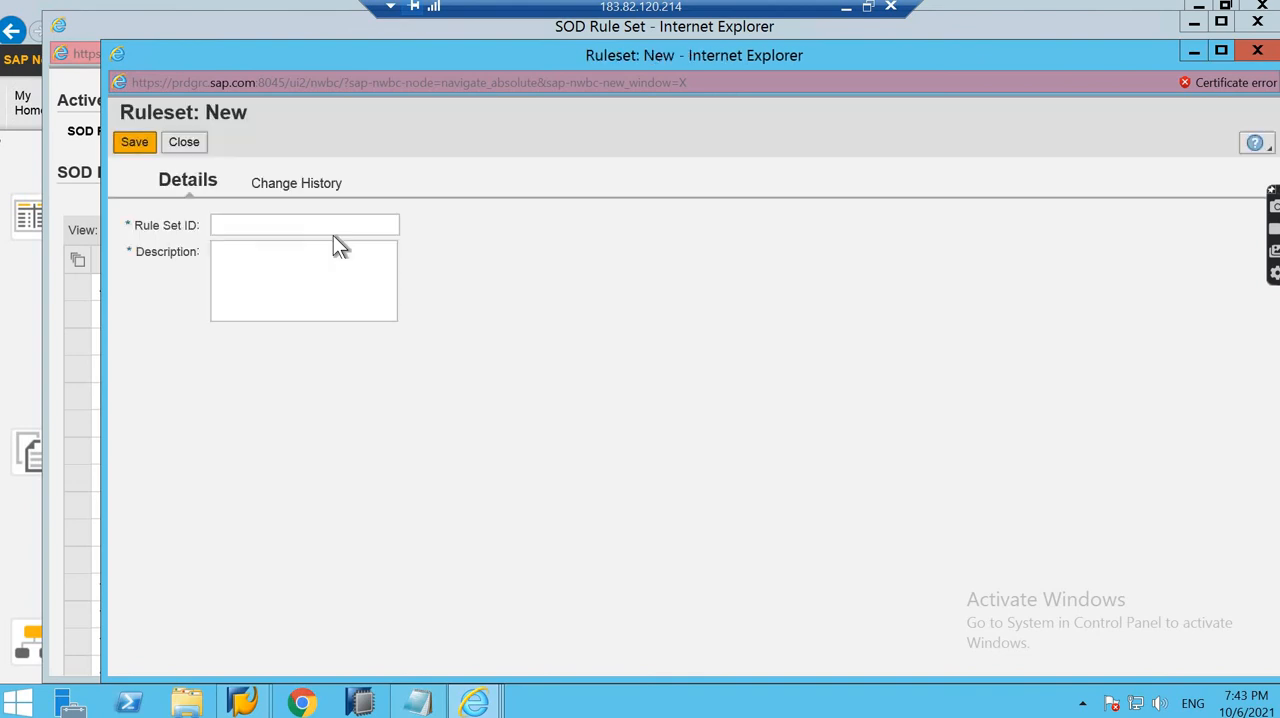
pyautogui.click(328, 224)
pyautogui.write('ZEH')
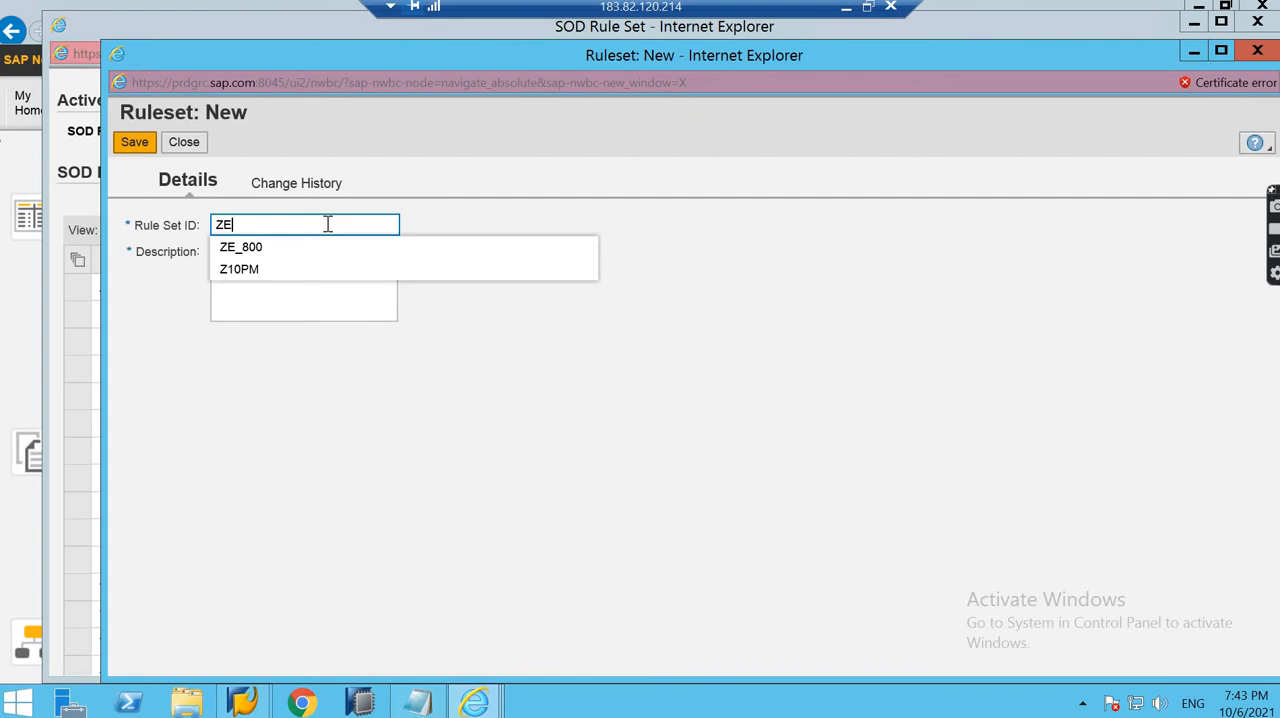
pyautogui.press('BackSpace')
pyautogui.press('BackSpace')
pyautogui.write('07')
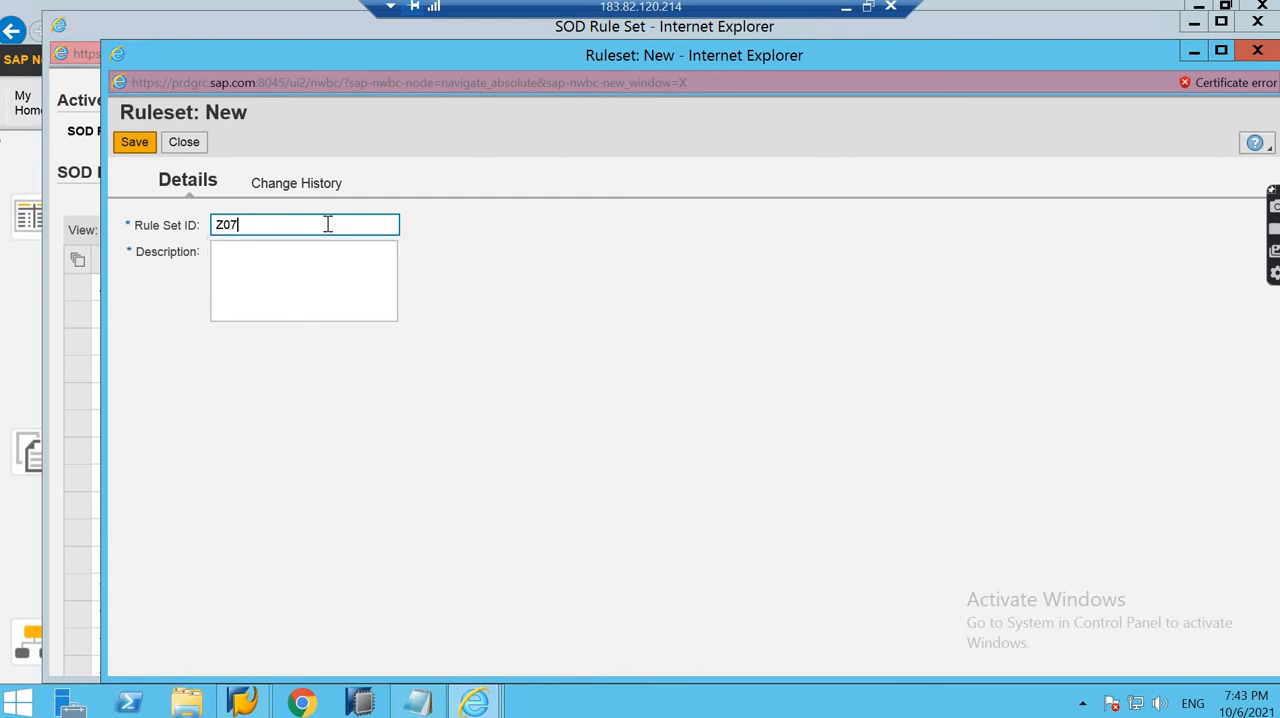
pyautogui.write('PM')
# - Describe the rule set as "7 PM ruleset" and save it
pyautogui.click(300, 291)
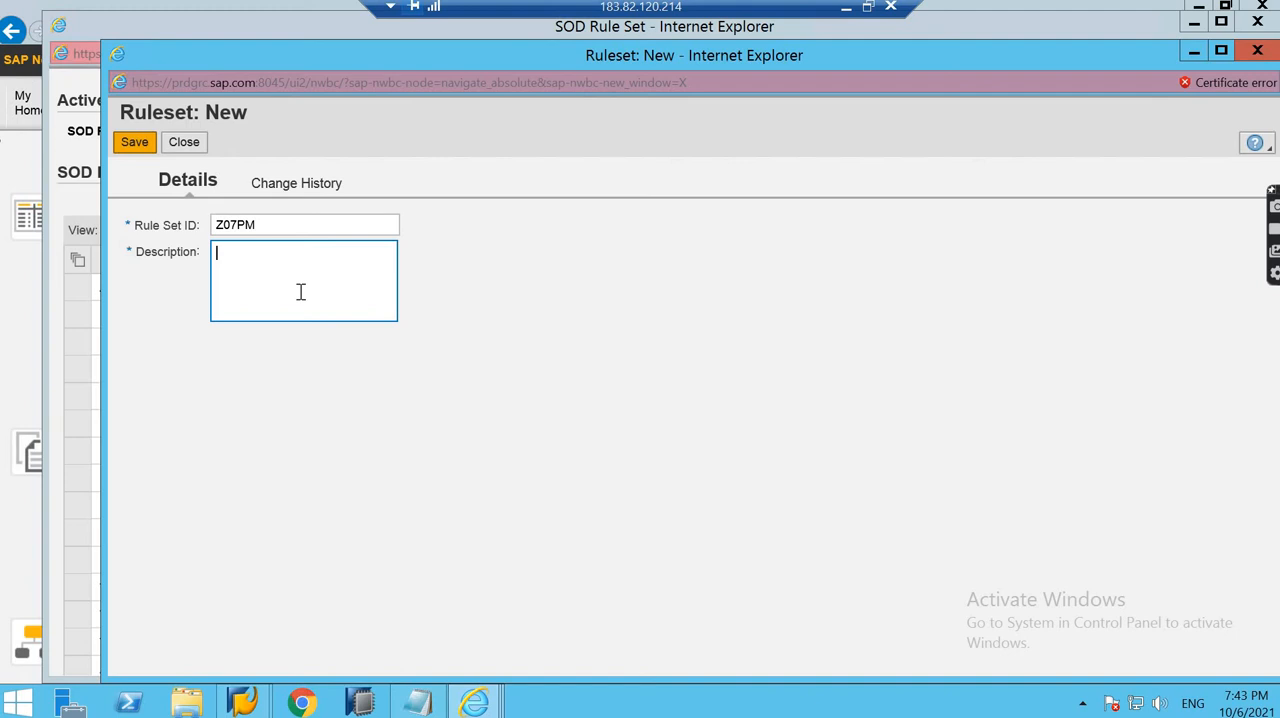
pyautogui.write('7 PM ruleset')
pyautogui.click(136, 144)
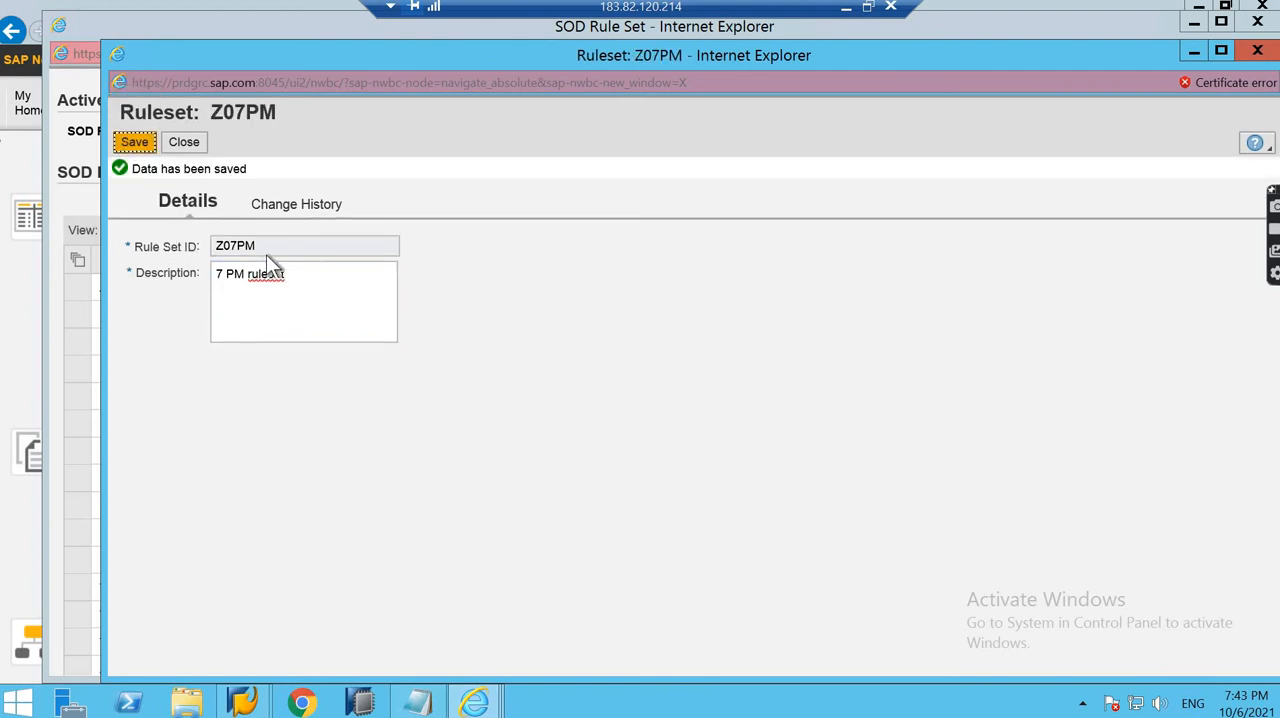
# - Review the change history of rule set Z07PM, save again, and close the rule set and its list
pyautogui.moveTo(266, 242); pyautogui.dragTo(203, 246)
pyautogui.click(298, 204)
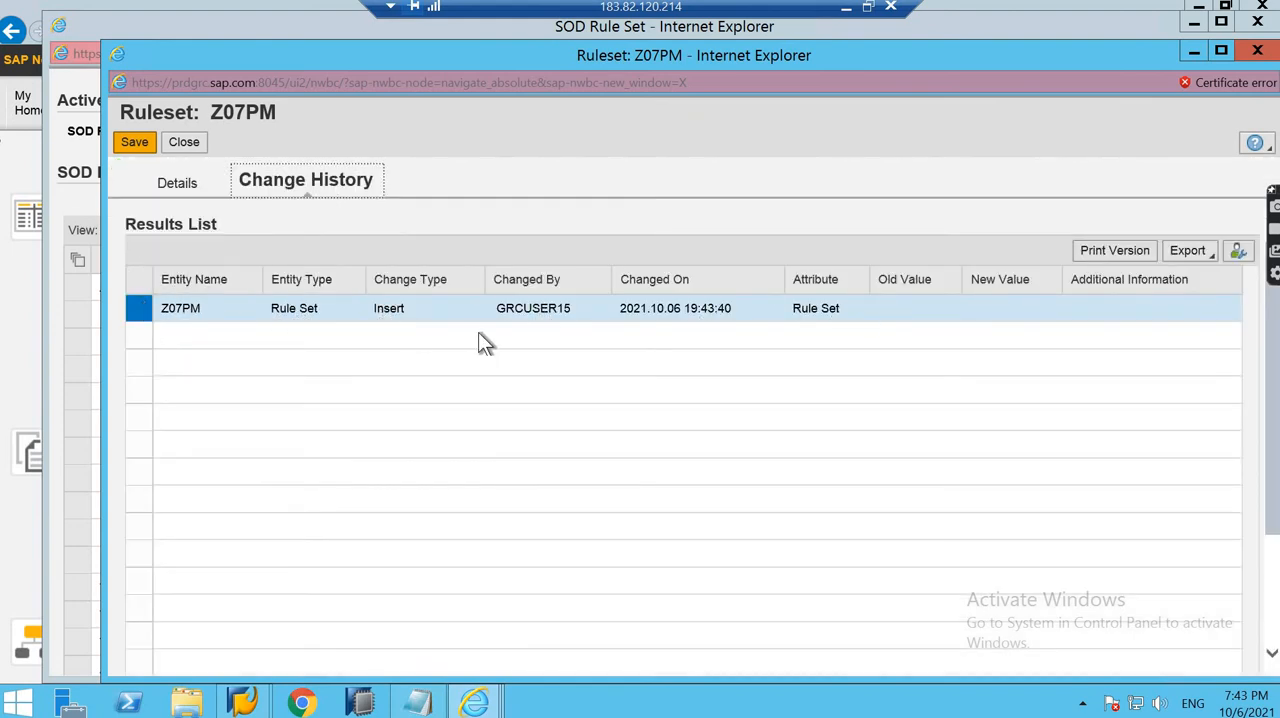
pyautogui.click(135, 145)
pyautogui.click(191, 146)
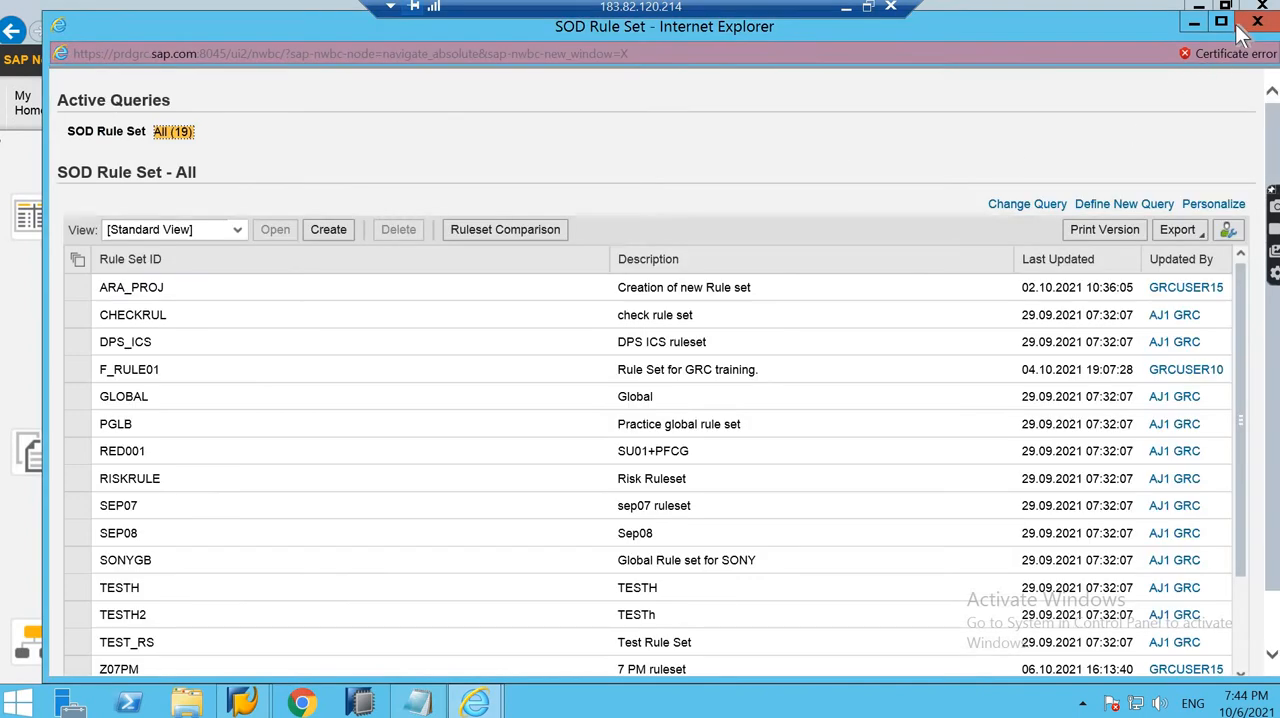
pyautogui.click(1257, 21)
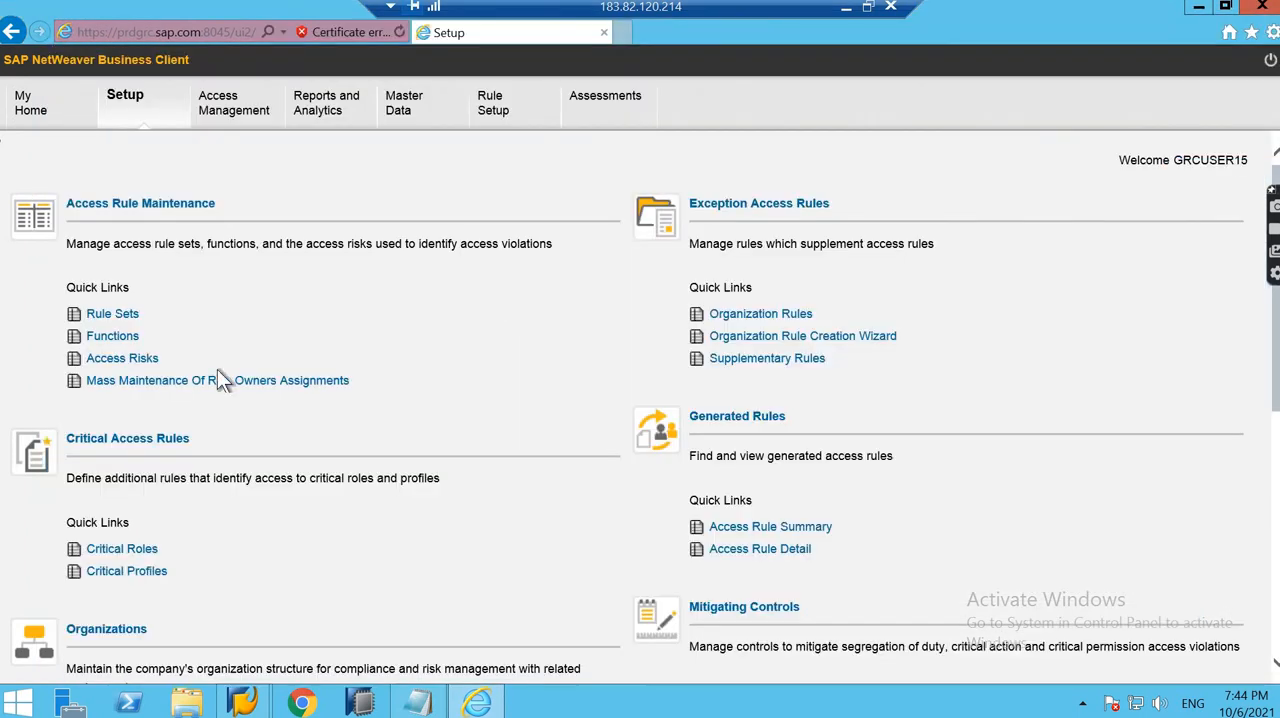
# - Open the Functions list under Access Rule Maintenance and create a new function with the ID Z_07_F1
pyautogui.click(112, 338)
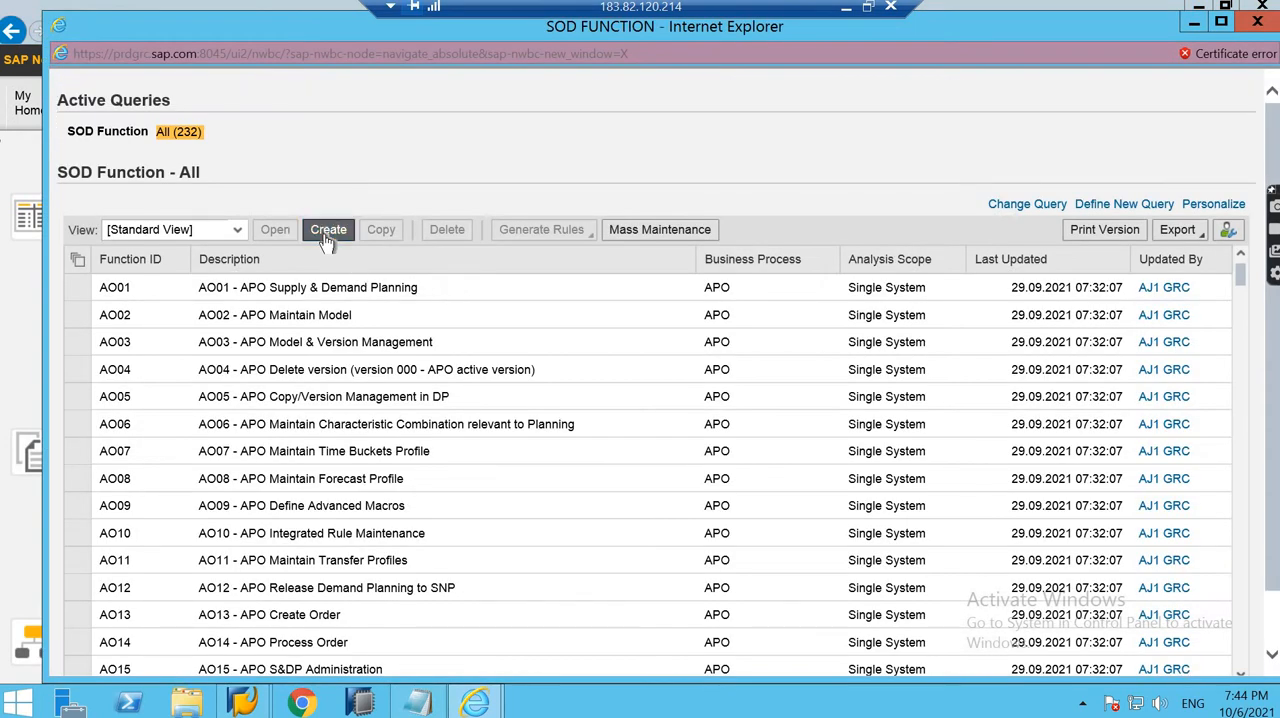
pyautogui.click(326, 236)
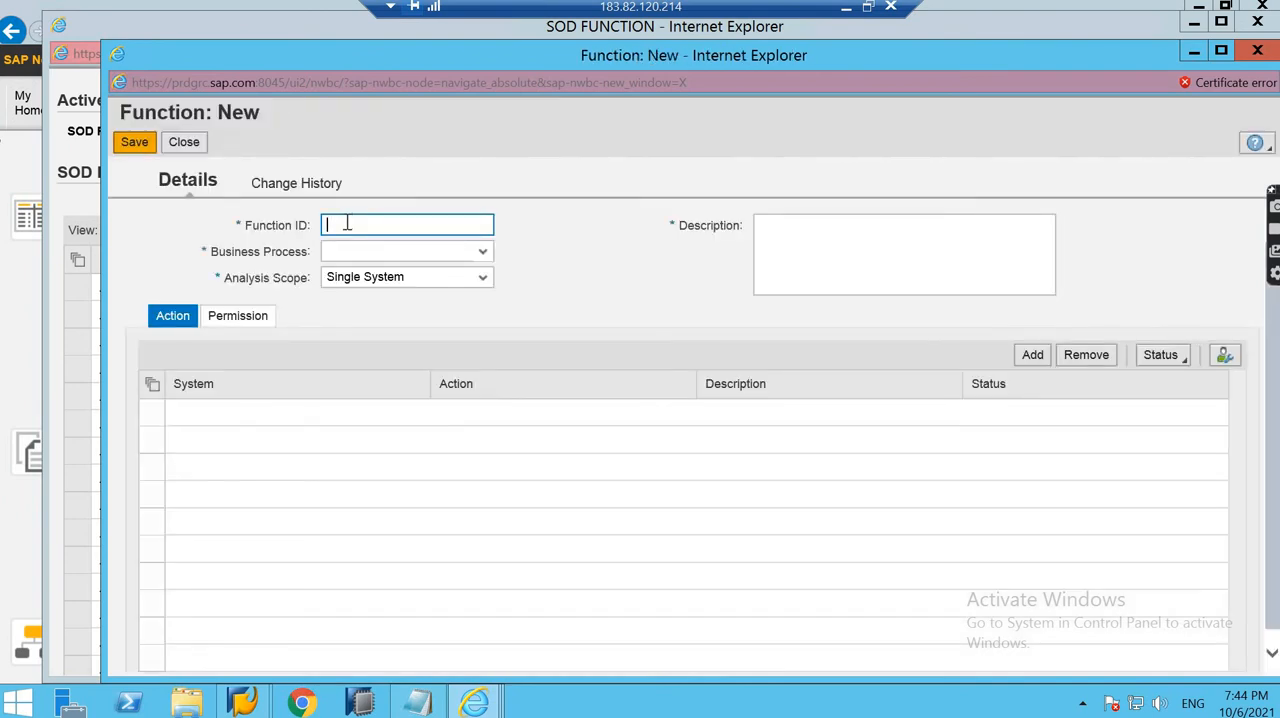
pyautogui.write('Z')
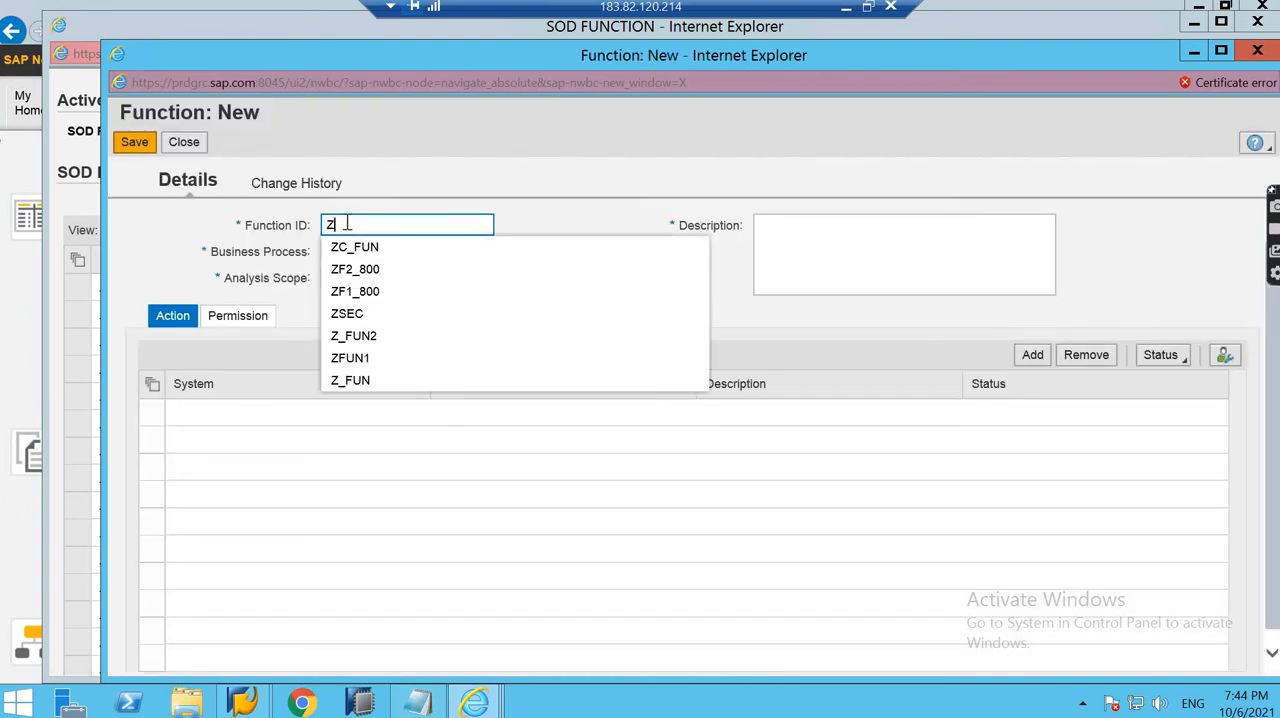
pyautogui.write('_')
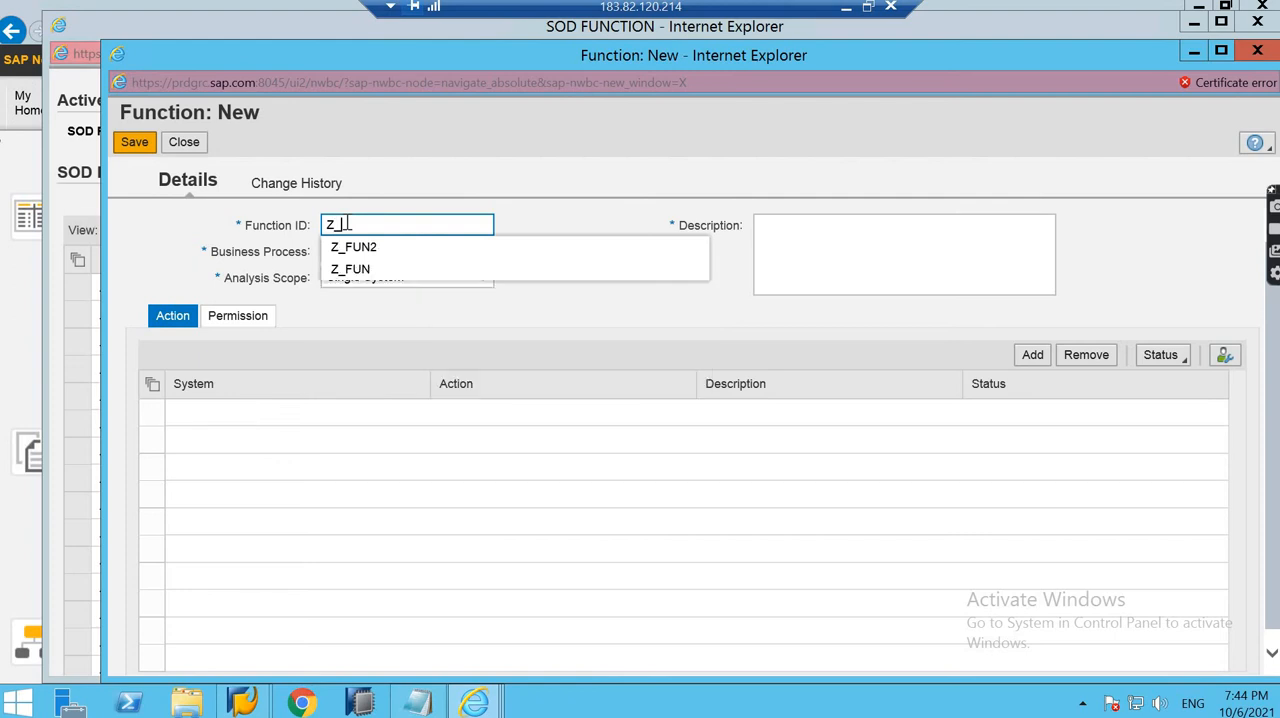
pyautogui.write('07')
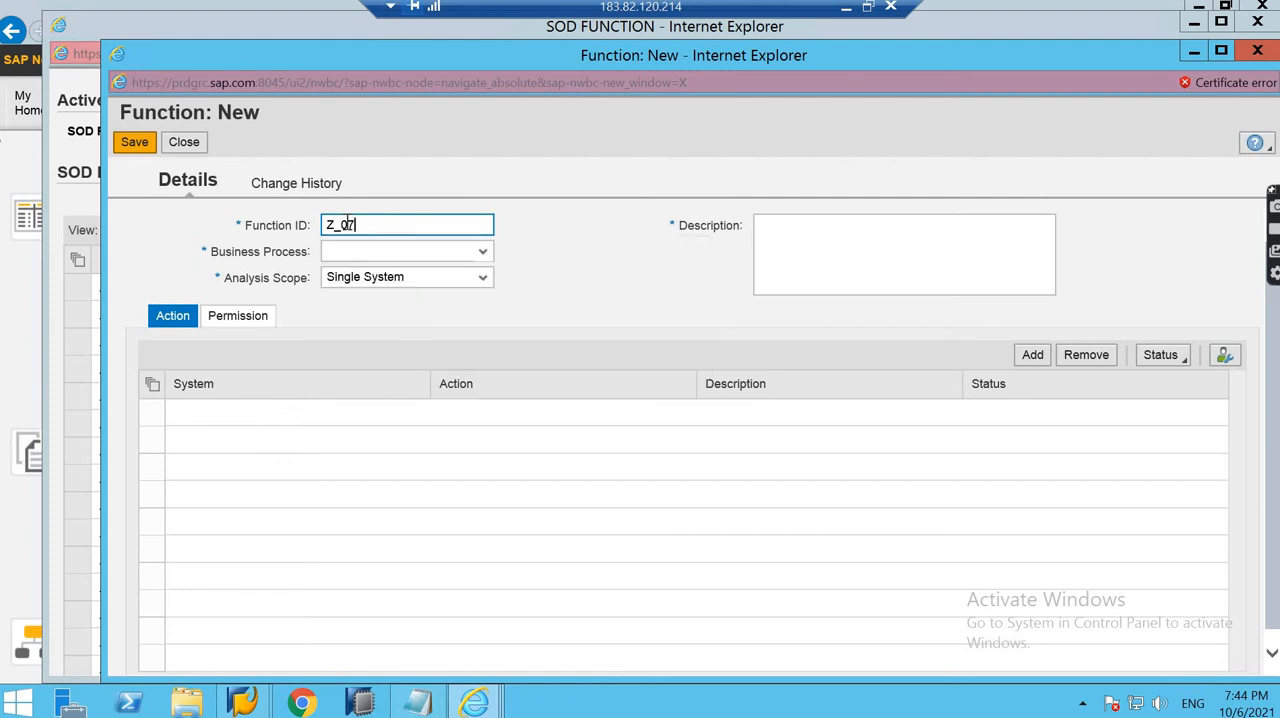
pyautogui.write('_FU')
pyautogui.press('BackSpace')
pyautogui.write('1')
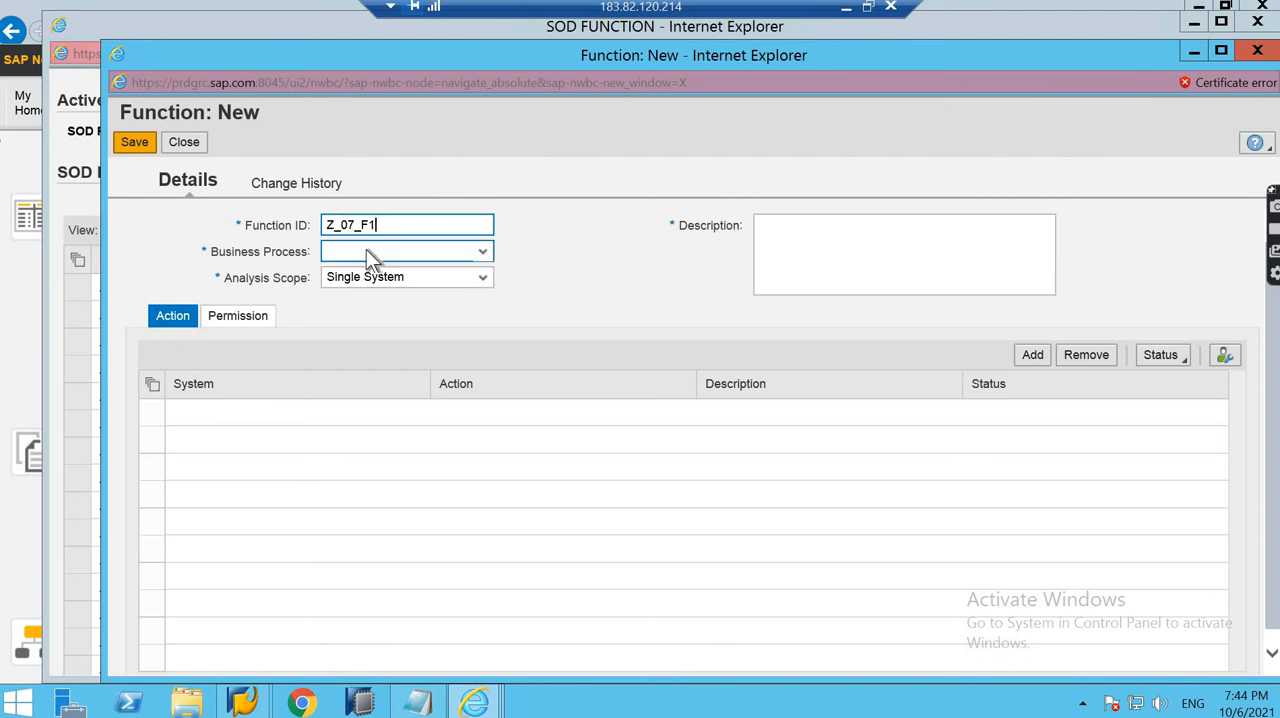
# - Set the function's business process to Basis, enter the description "SU01 tcode", and save the function
pyautogui.click(366, 249)
pyautogui.click(348, 296)
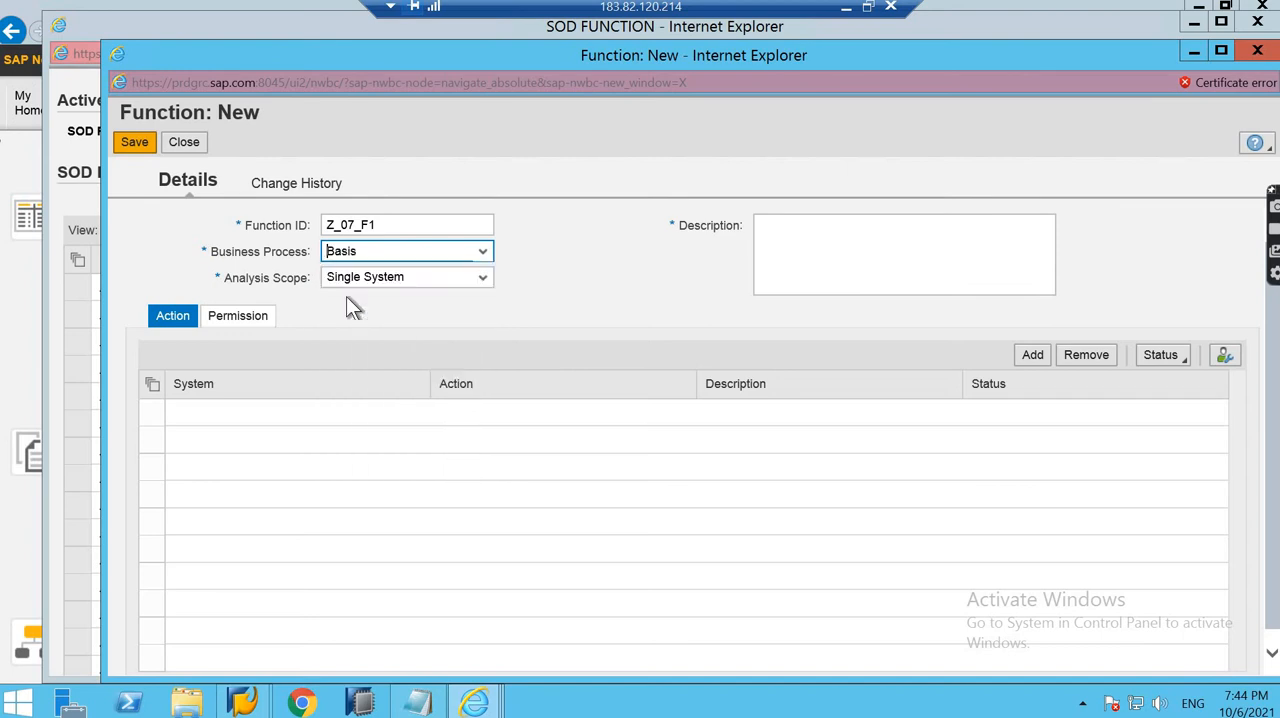
pyautogui.click(820, 256)
pyautogui.write('S')
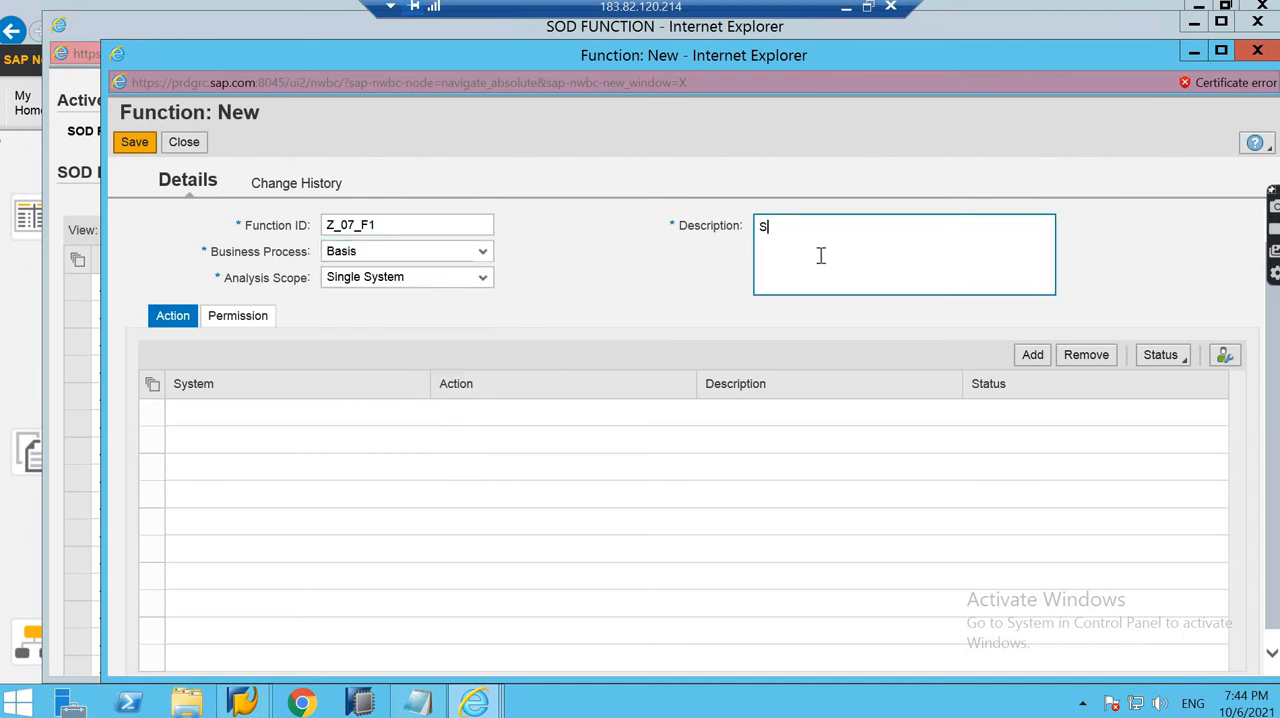
pyautogui.write('U01 tcode')
pyautogui.click(183, 351)
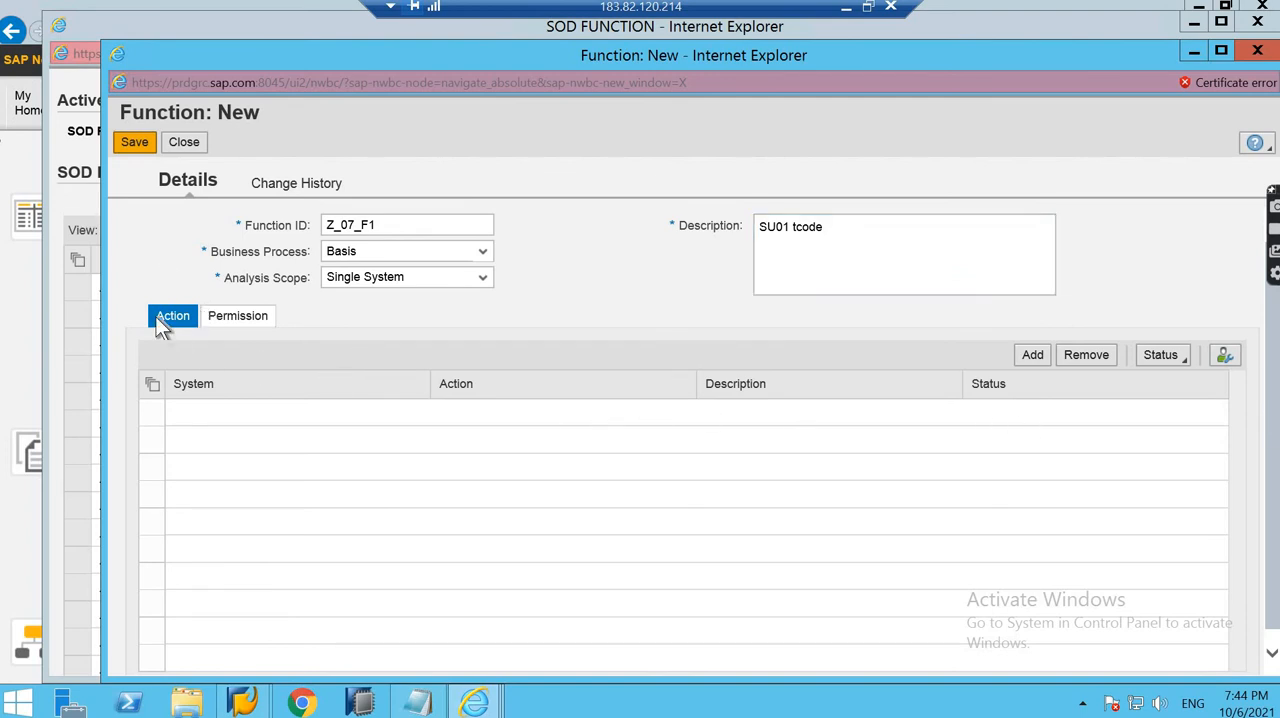
pyautogui.click(134, 142)
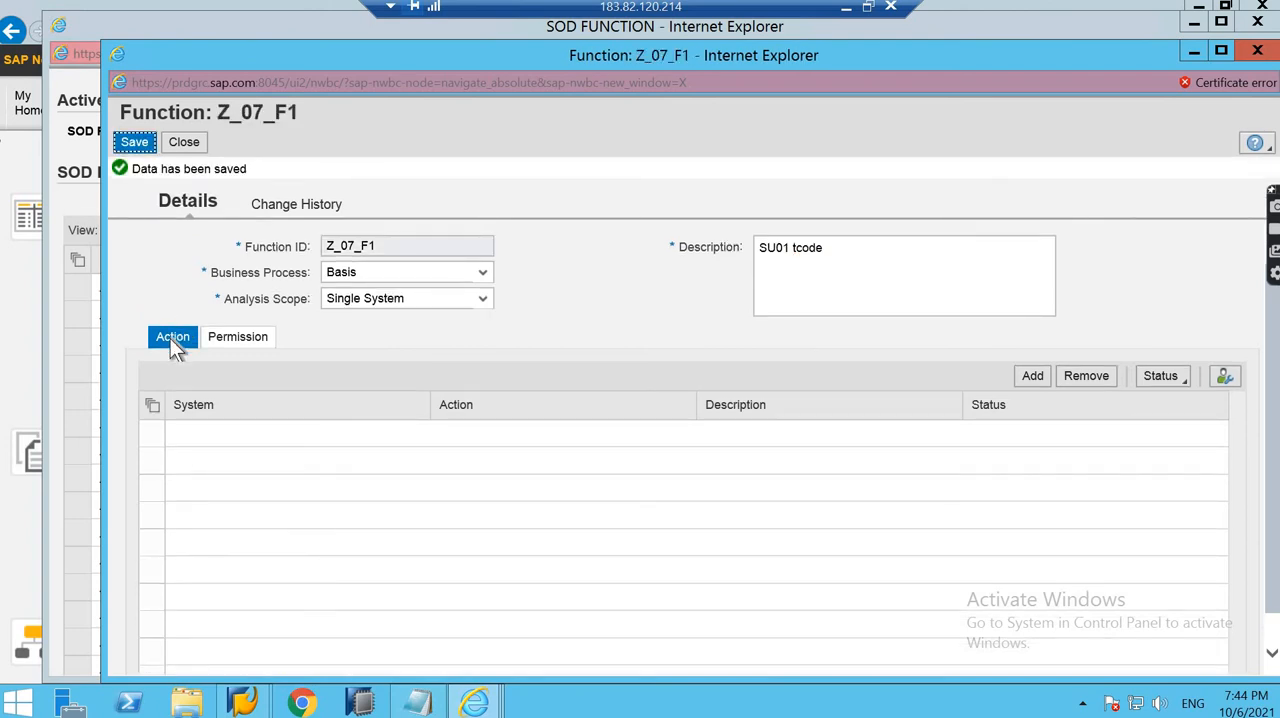
# - Add an action row to function Z_07_F1 and set its system to "connector for EHP8"
pyautogui.click(172, 339)
pyautogui.click(1035, 385)
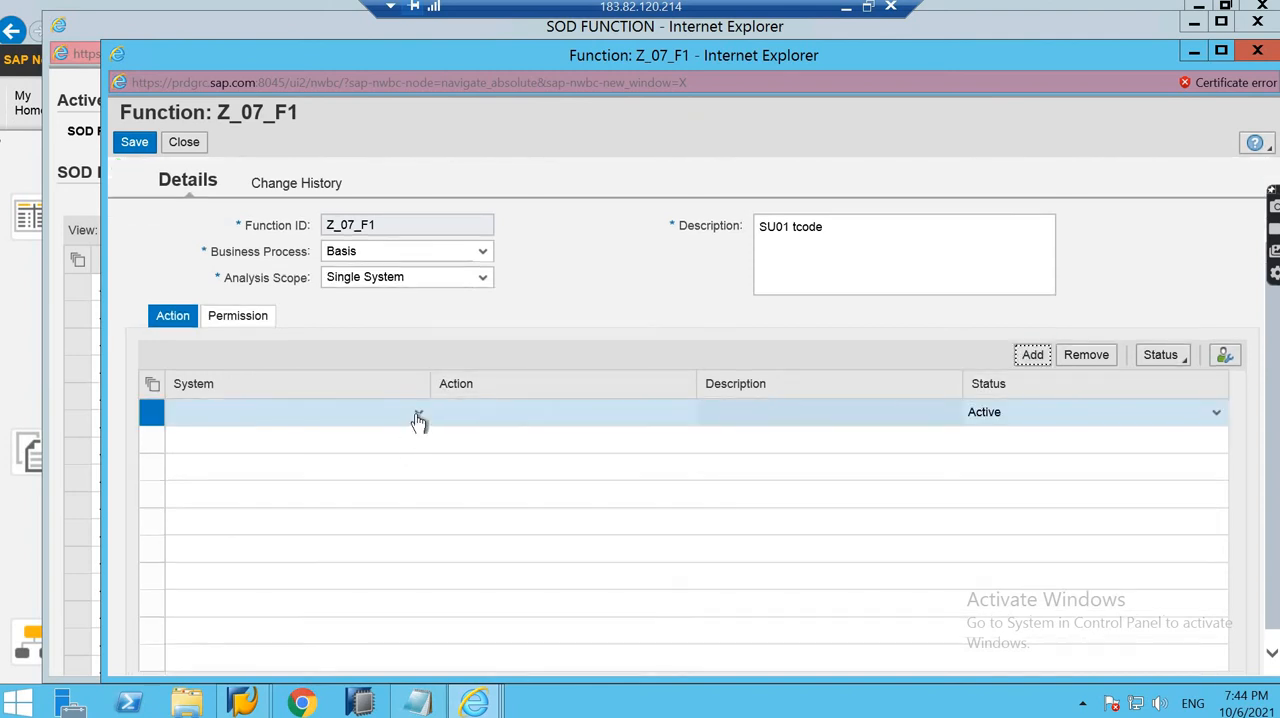
pyautogui.click(419, 416)
pyautogui.click(419, 416)
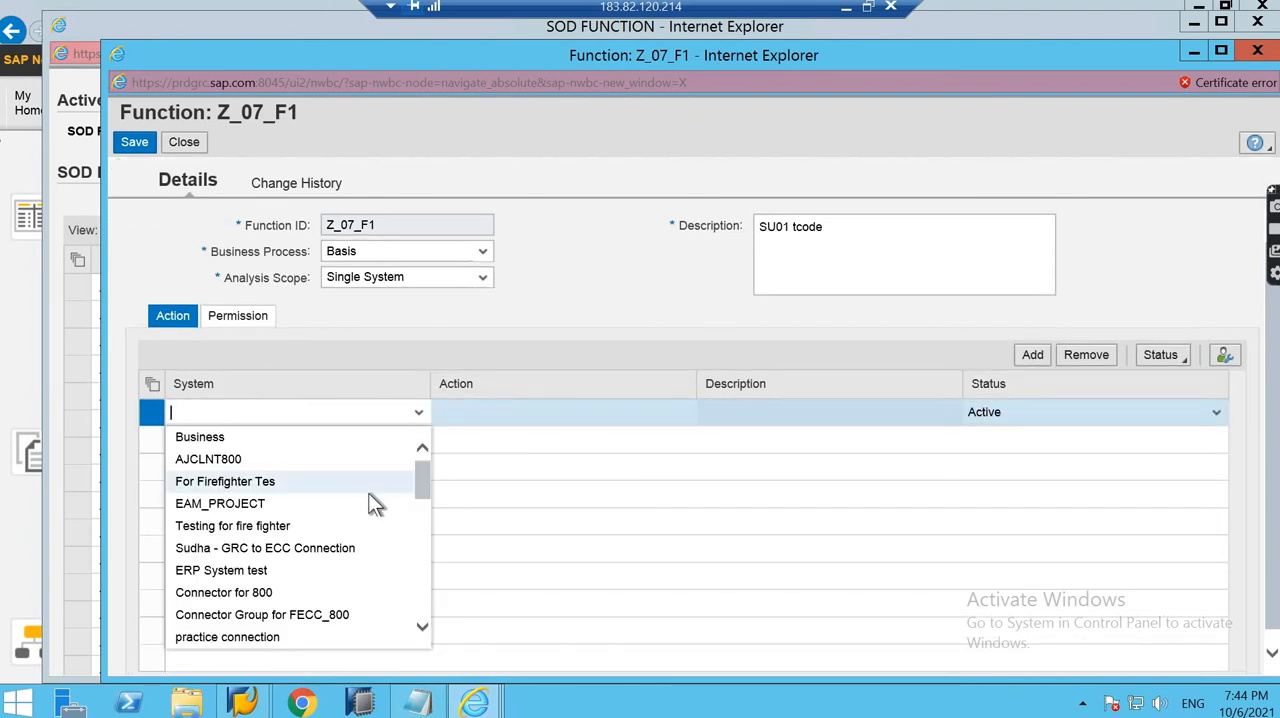
pyautogui.scroll(-1, 367, 520)
pyautogui.scroll(-6, 366, 533)
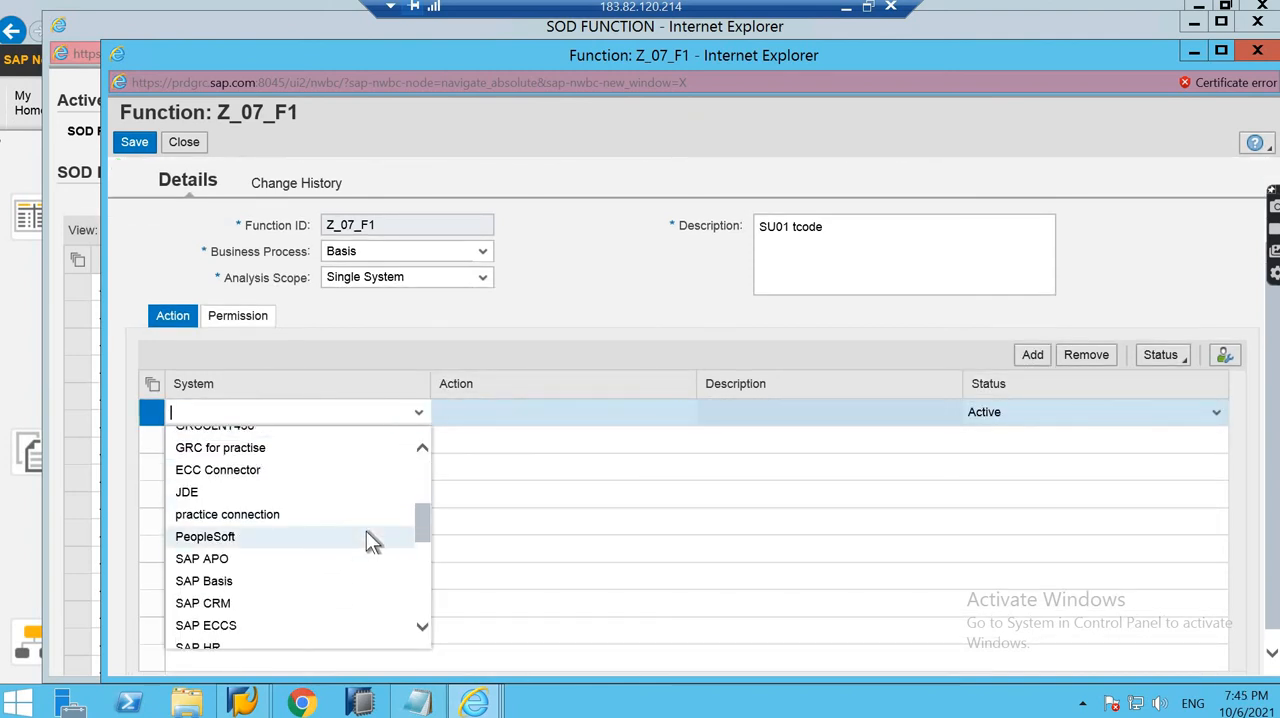
pyautogui.scroll(-5, 366, 533)
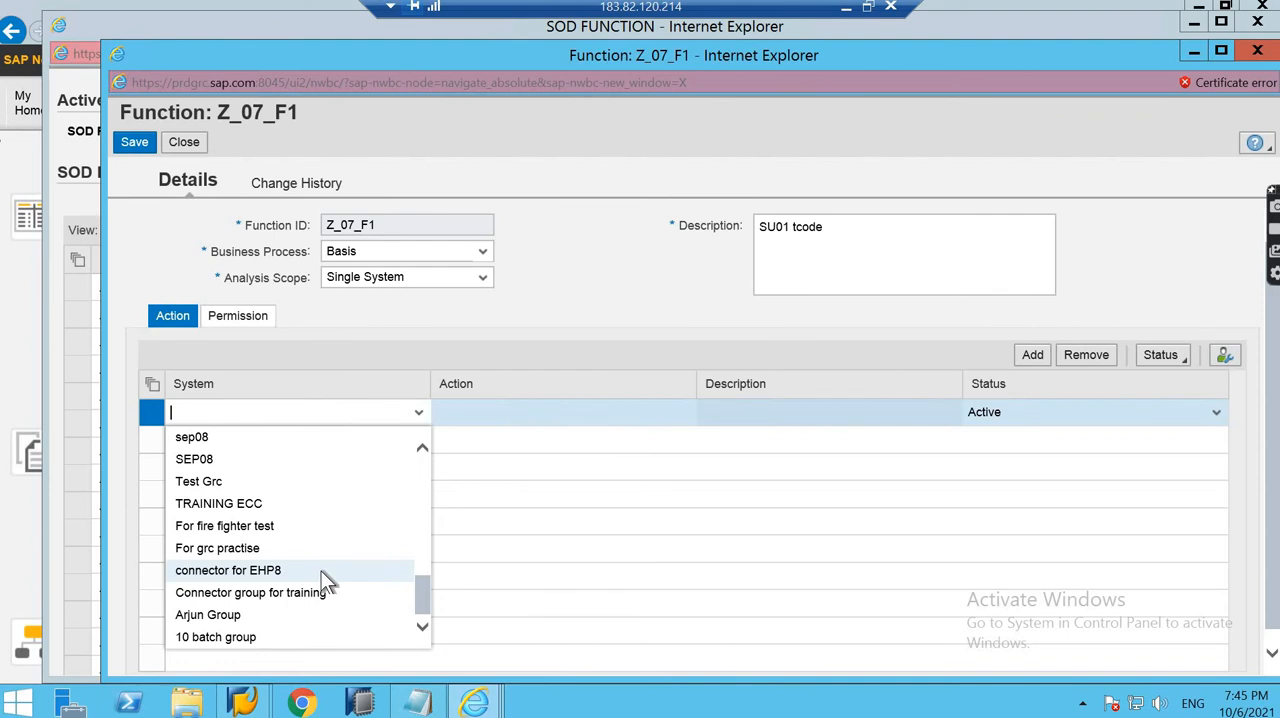
pyautogui.scroll(6, 325, 578)
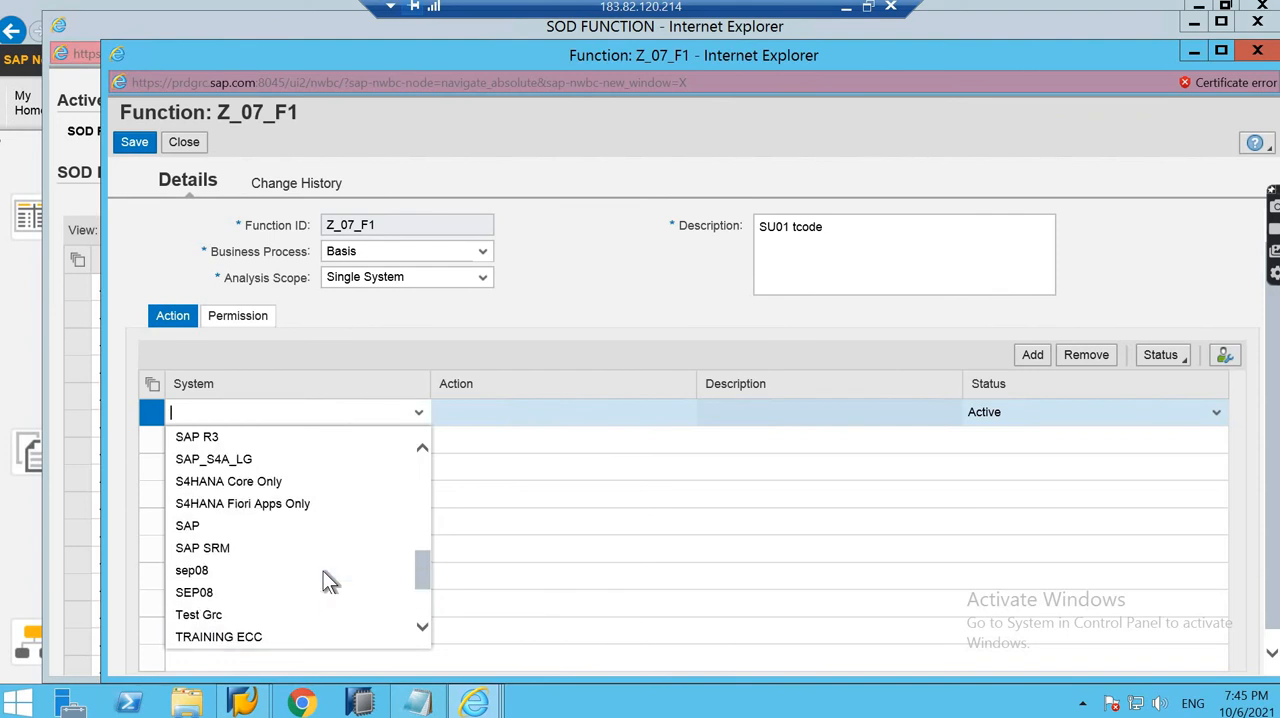
pyautogui.scroll(4, 323, 570)
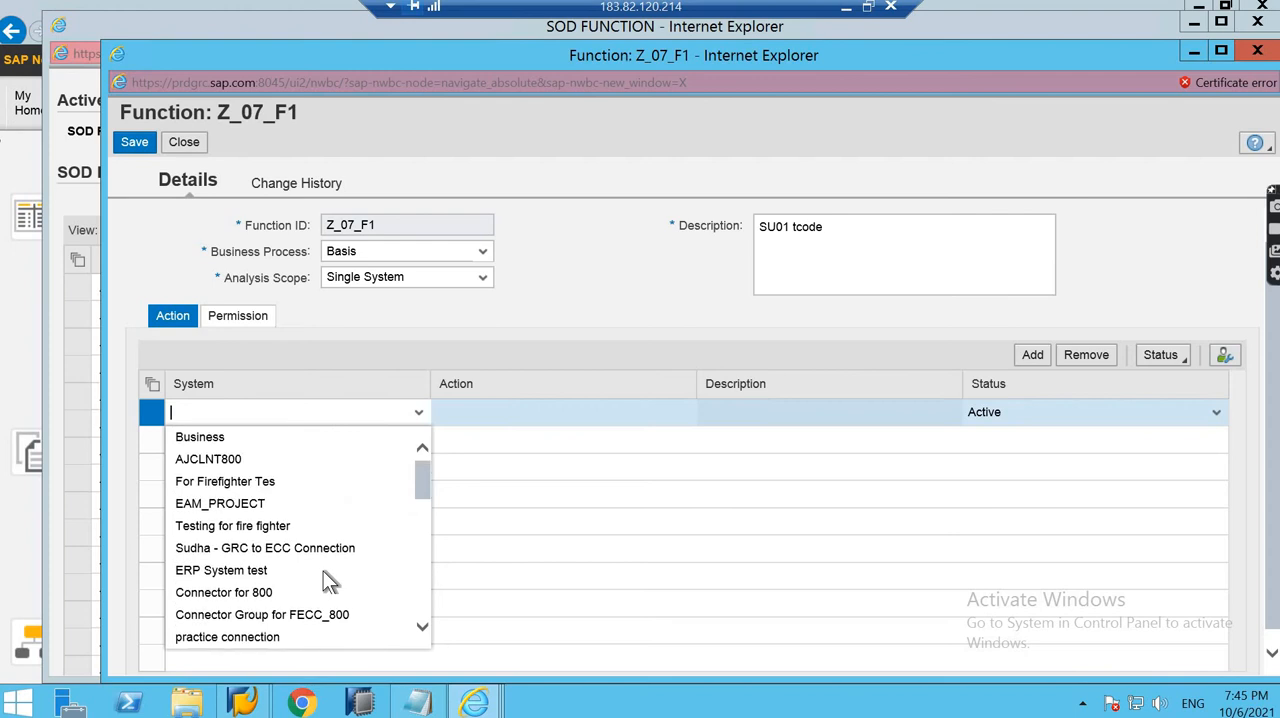
pyautogui.scroll(-5, 323, 570)
pyautogui.scroll(-5, 323, 570)
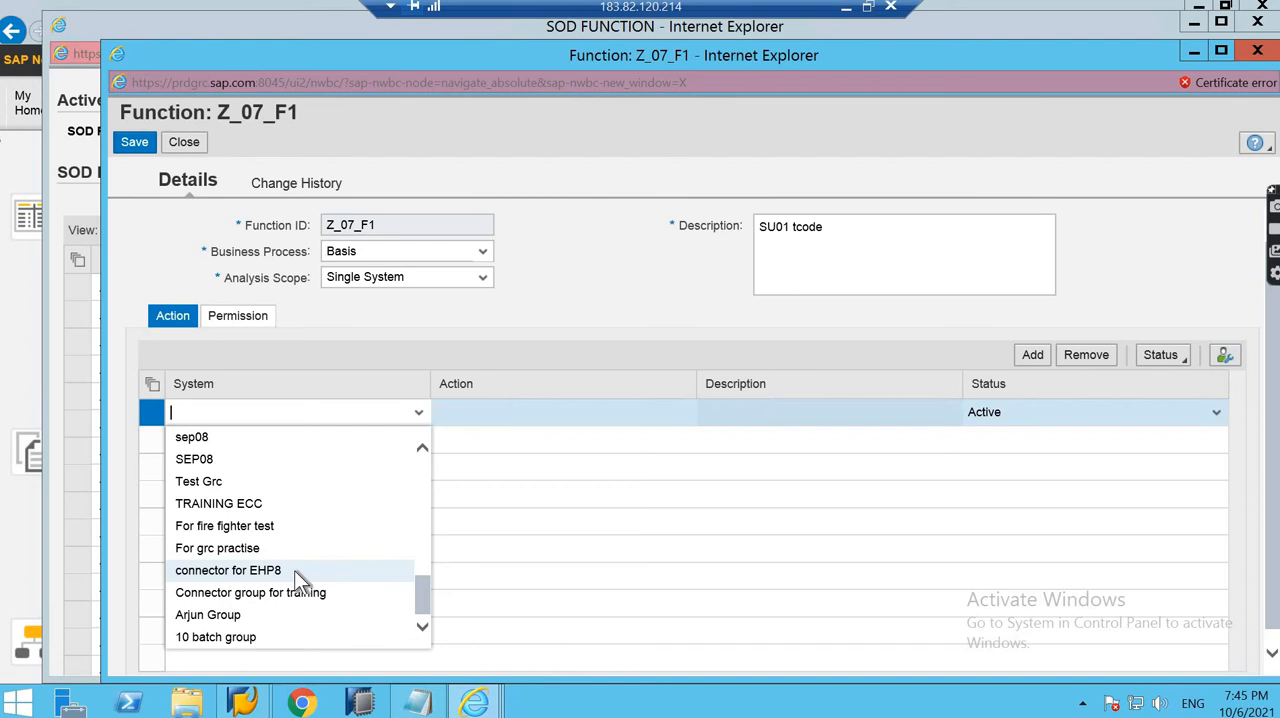
pyautogui.click(294, 570)
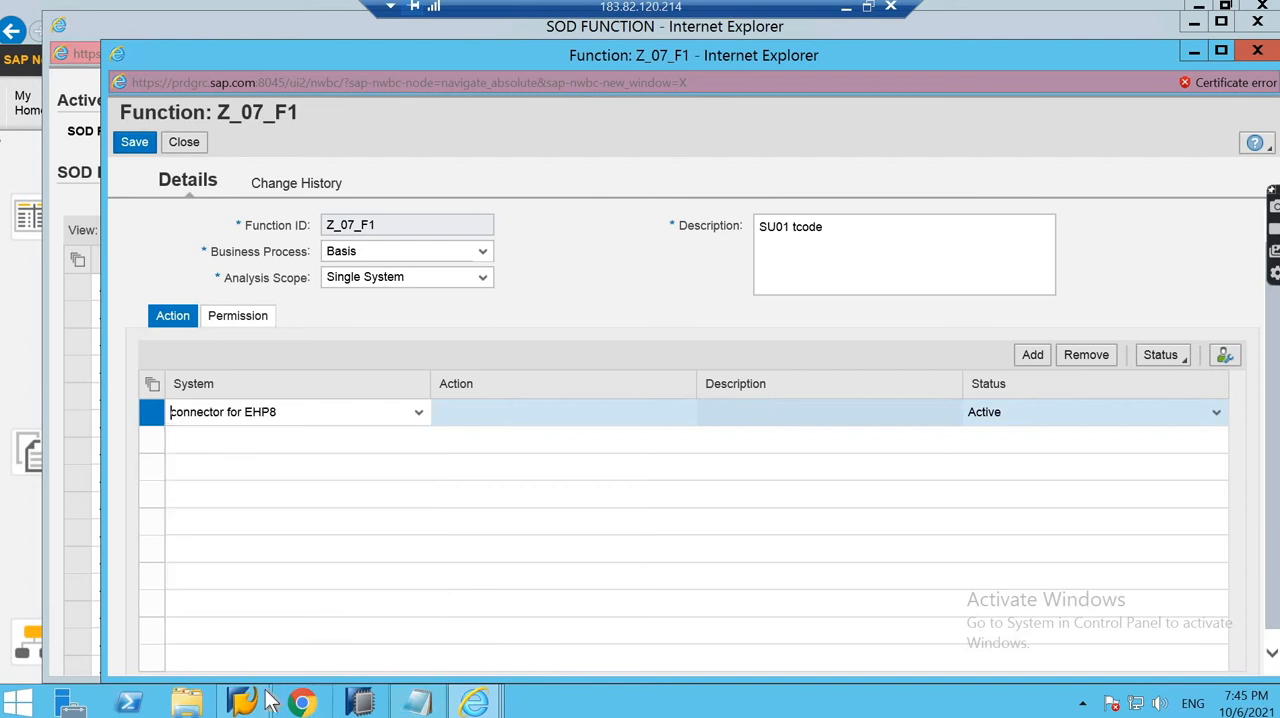
# - Switch to the SAP GUI session, return to the IMG, and execute Create Connectors under Common Component Settings, Integration Framework
pyautogui.moveTo(243, 690)
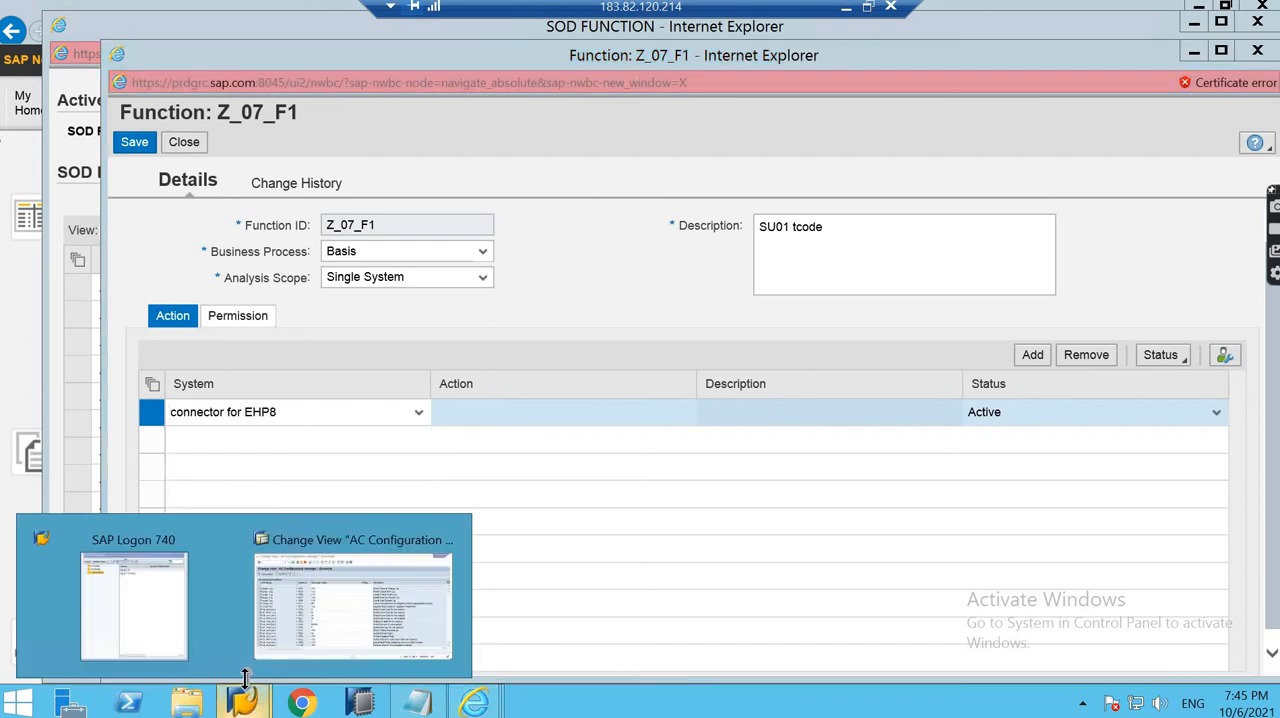
pyautogui.click(353, 600)
pyautogui.click(279, 50)
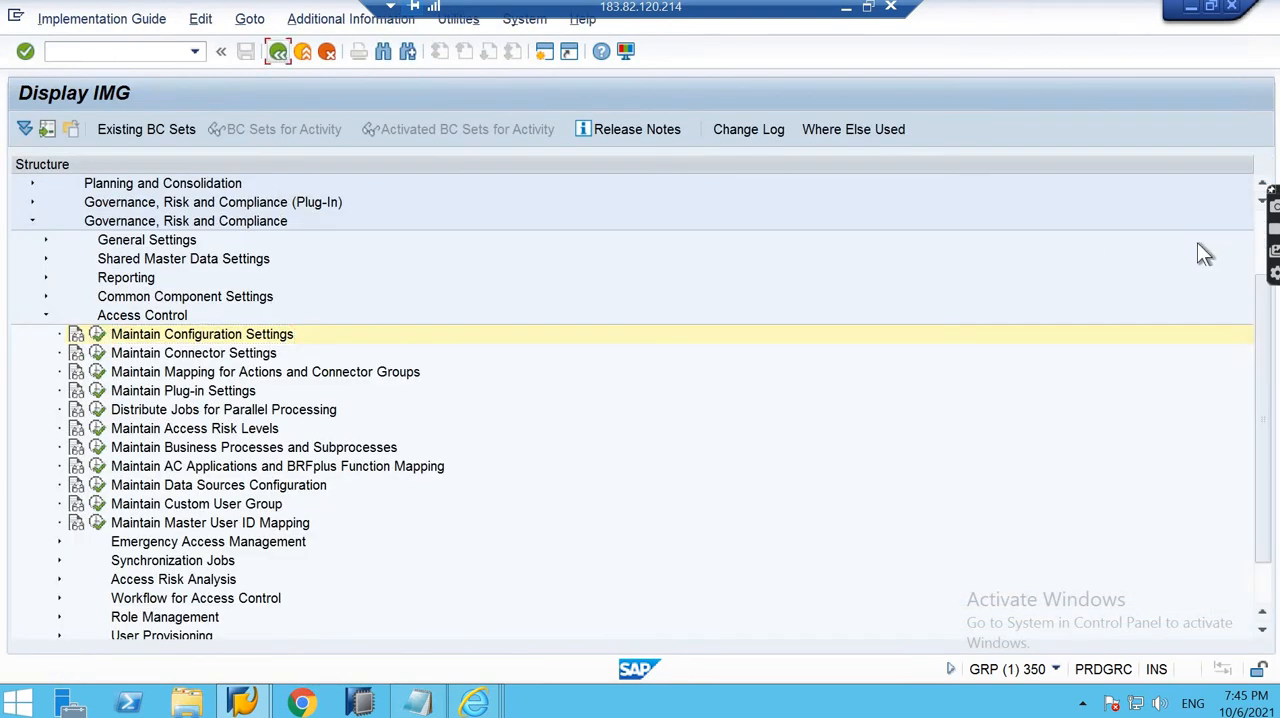
pyautogui.scroll(2, 431, 303)
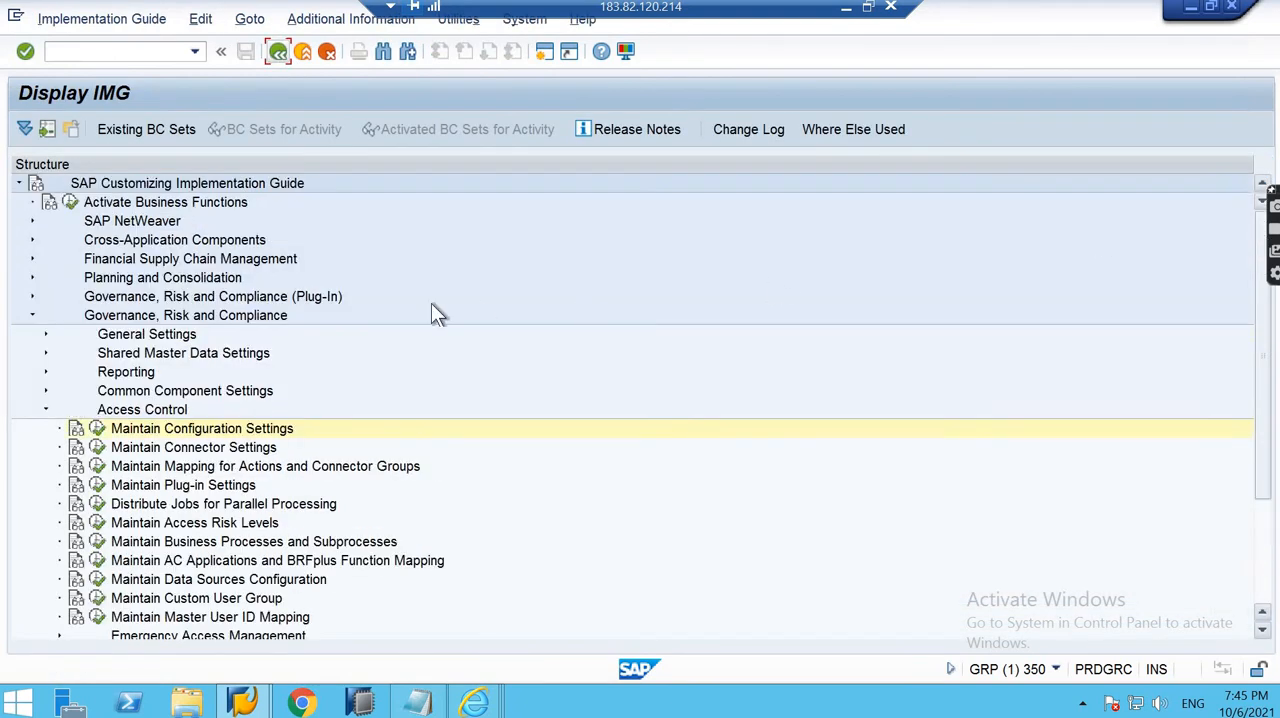
pyautogui.click(45, 334)
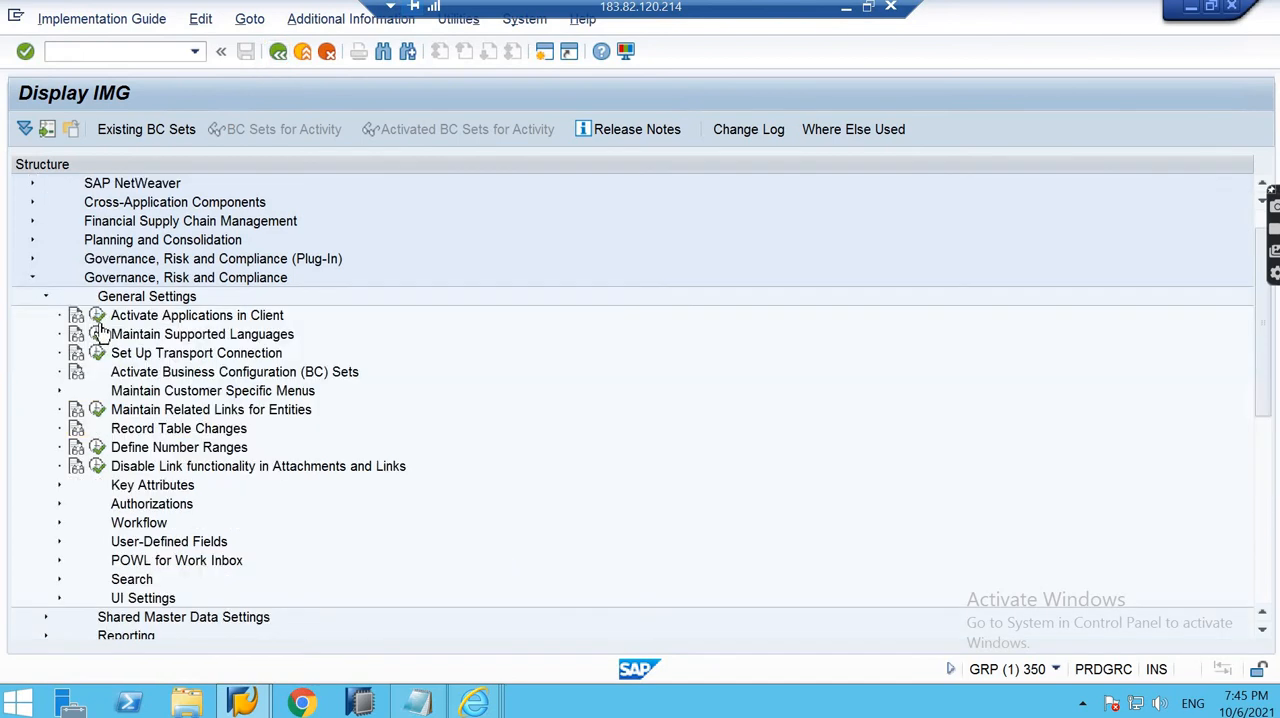
pyautogui.click(45, 617)
pyautogui.scroll(-4, 168, 433)
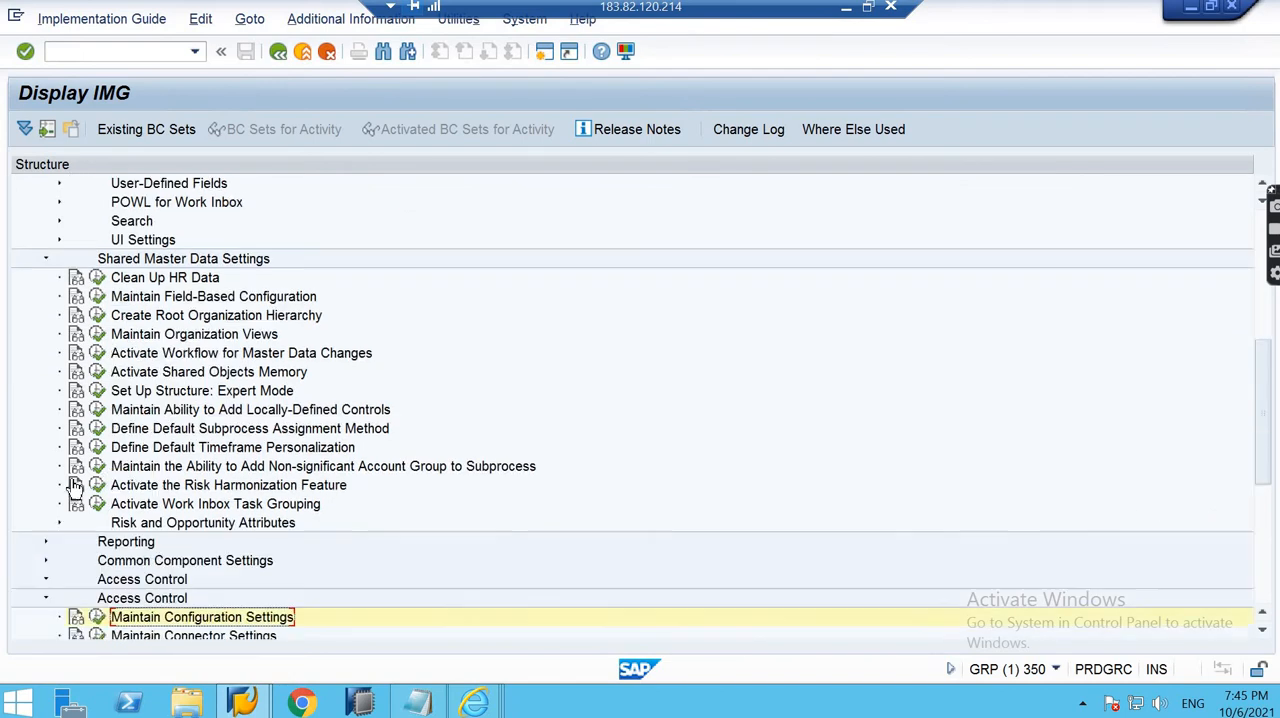
pyautogui.click(45, 428)
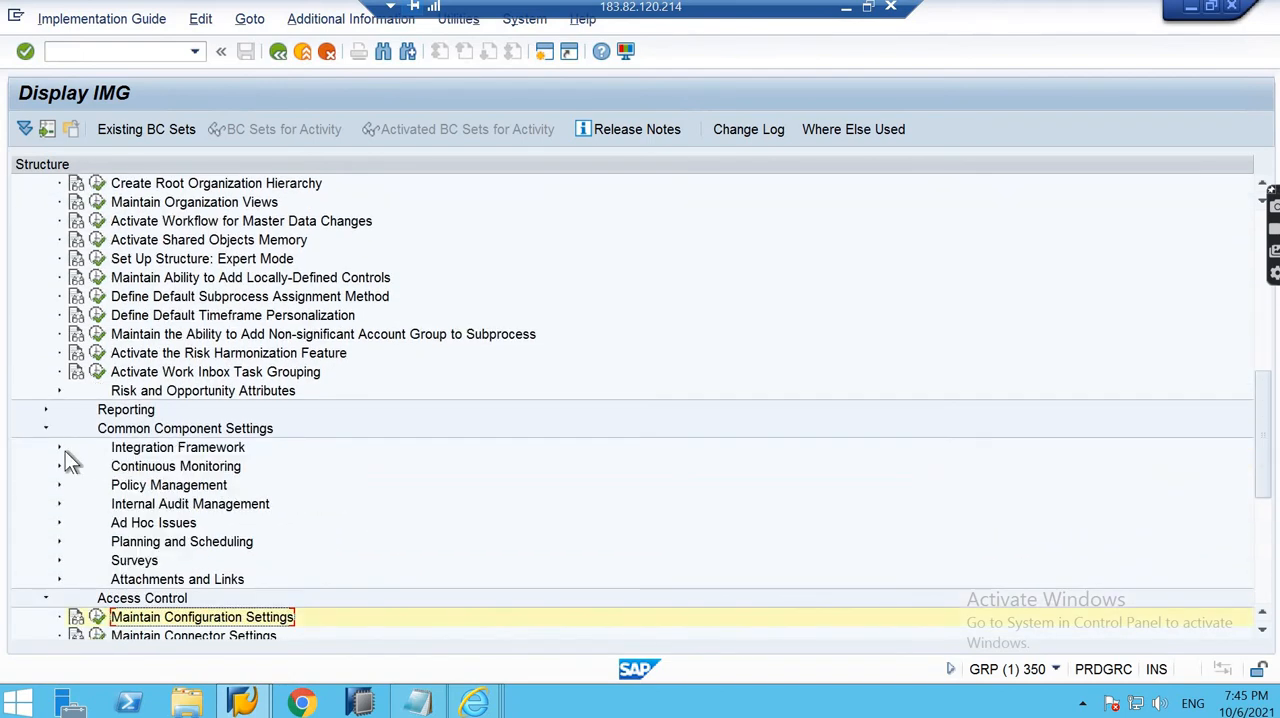
pyautogui.click(59, 447)
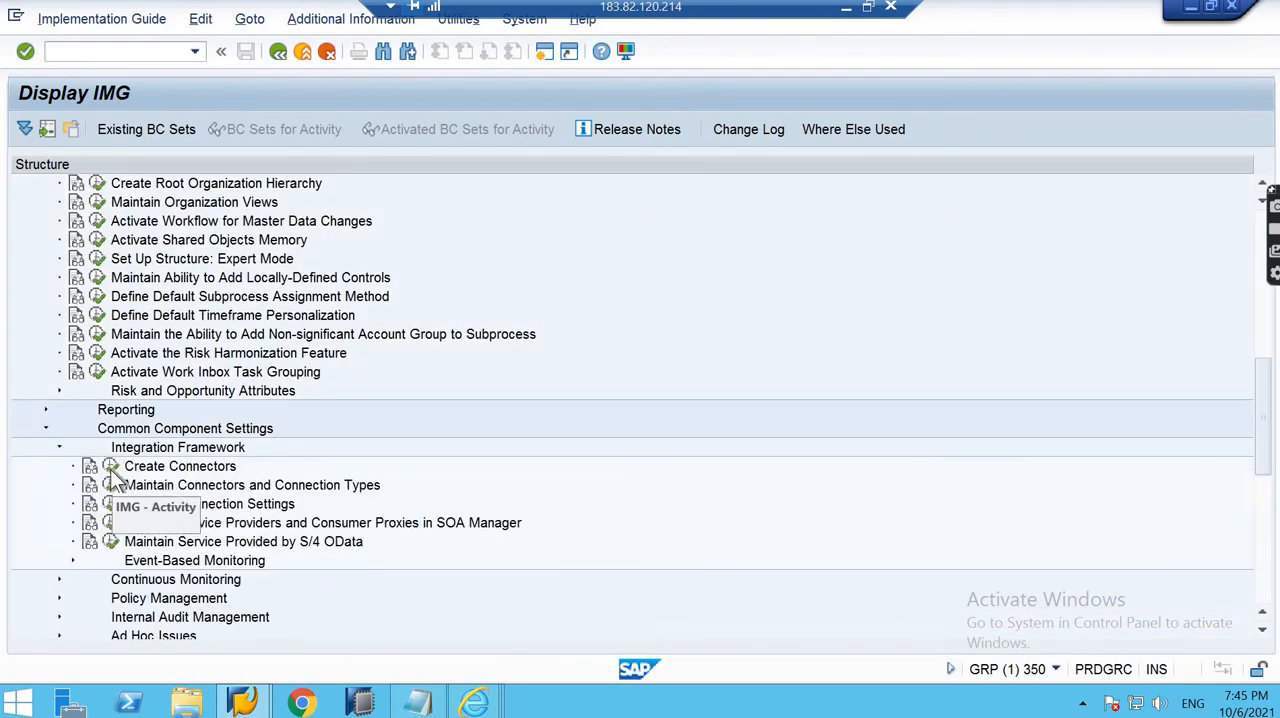
pyautogui.click(110, 466)
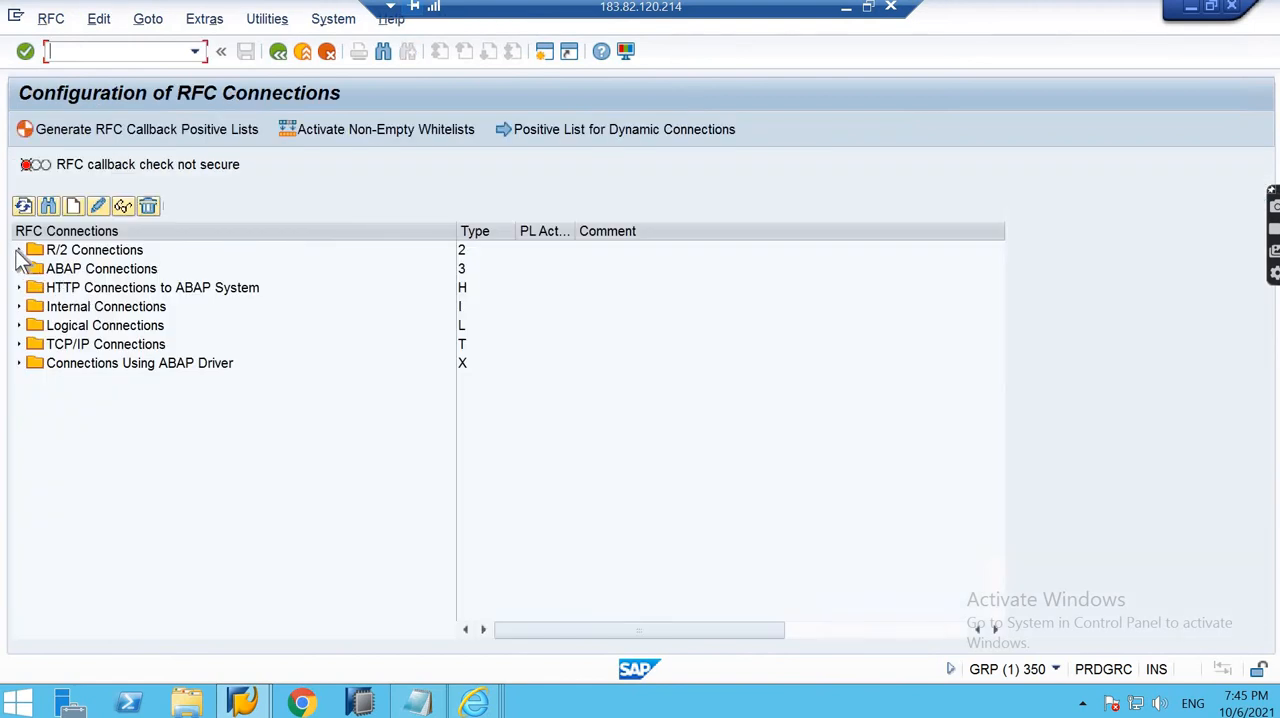
# - Find destination EH8CLNT800 among the ABAP connections, review its technical and logon settings, and return to the IMG
pyautogui.click(20, 270)
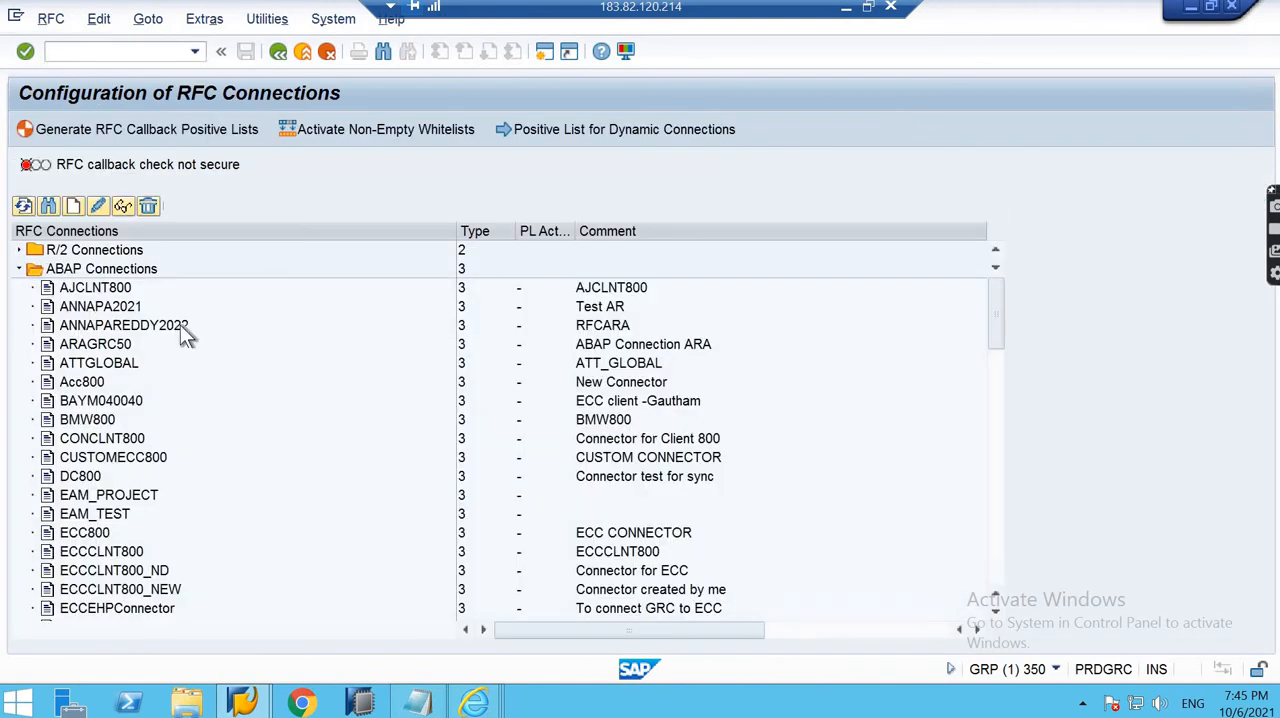
pyautogui.scroll(-1, 211, 336)
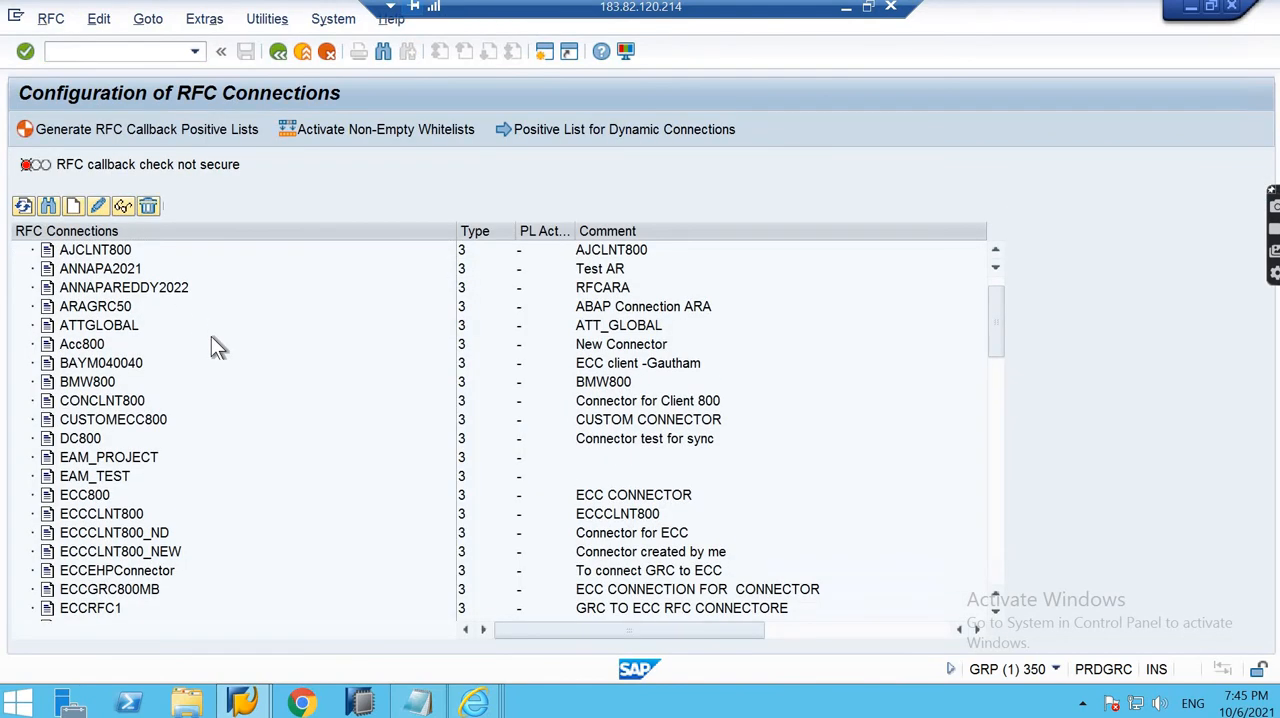
pyautogui.scroll(-4, 211, 336)
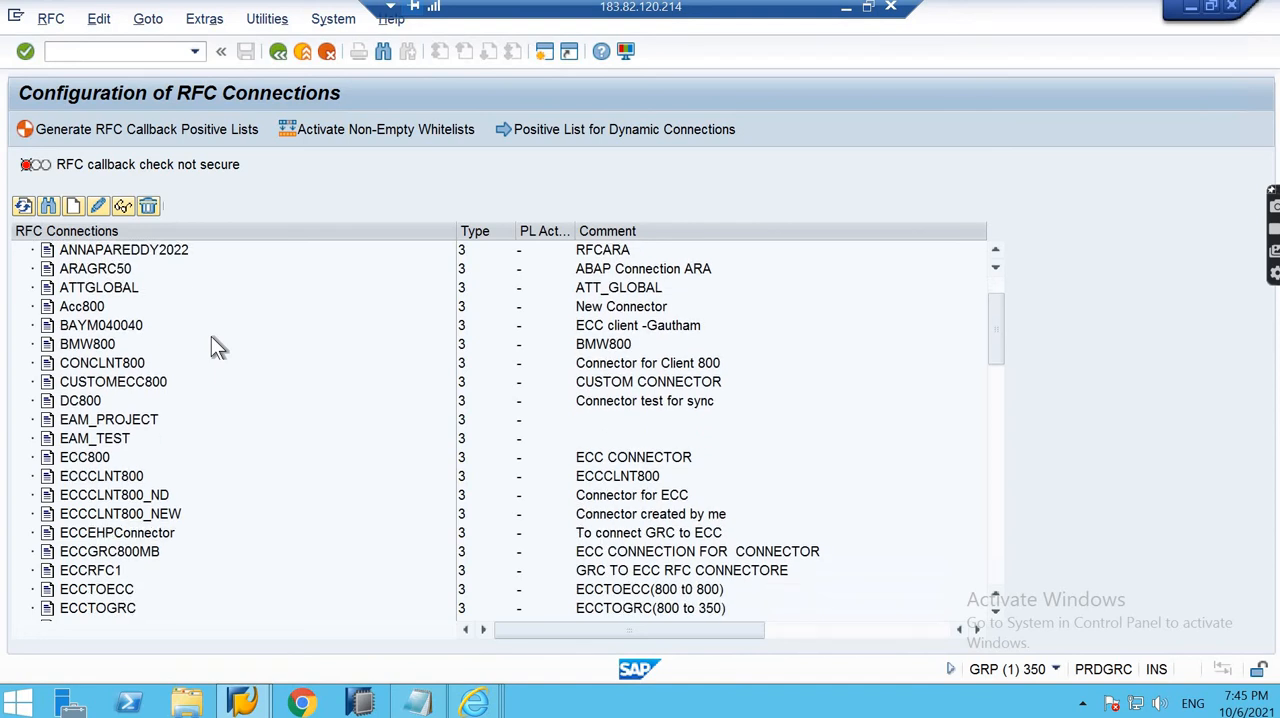
pyautogui.scroll(-4, 211, 336)
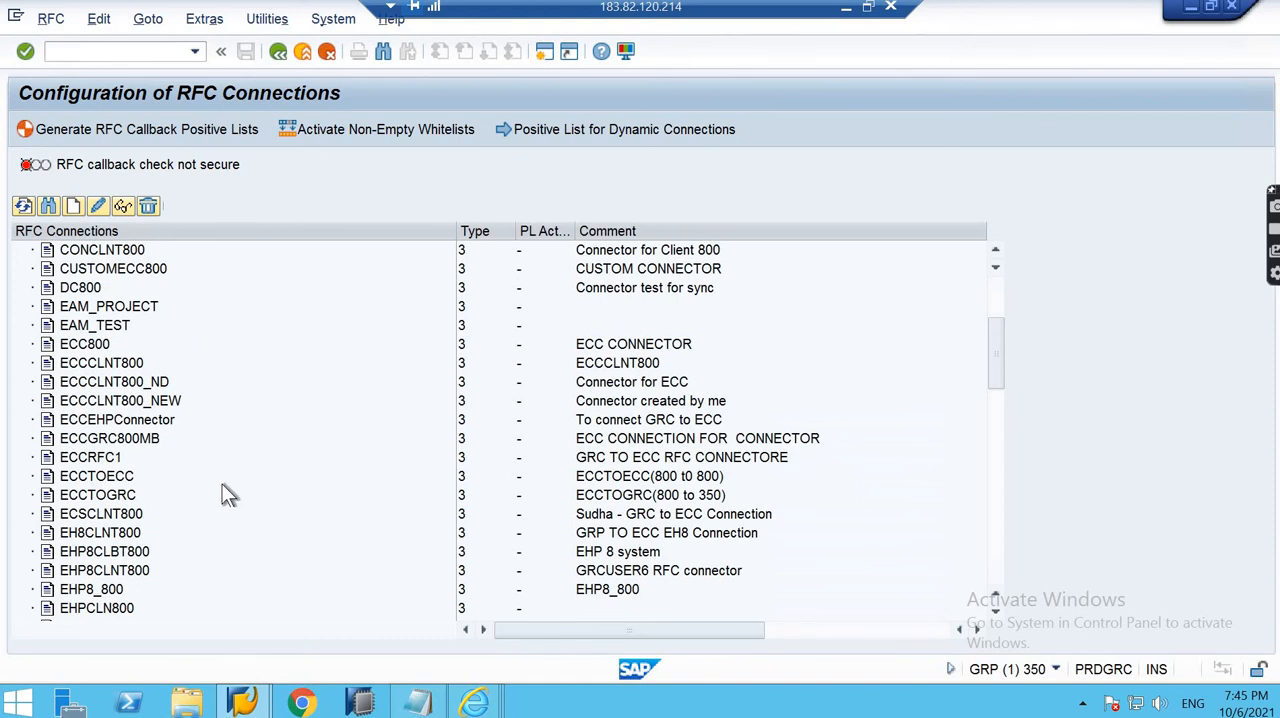
pyautogui.scroll(-1, 222, 490)
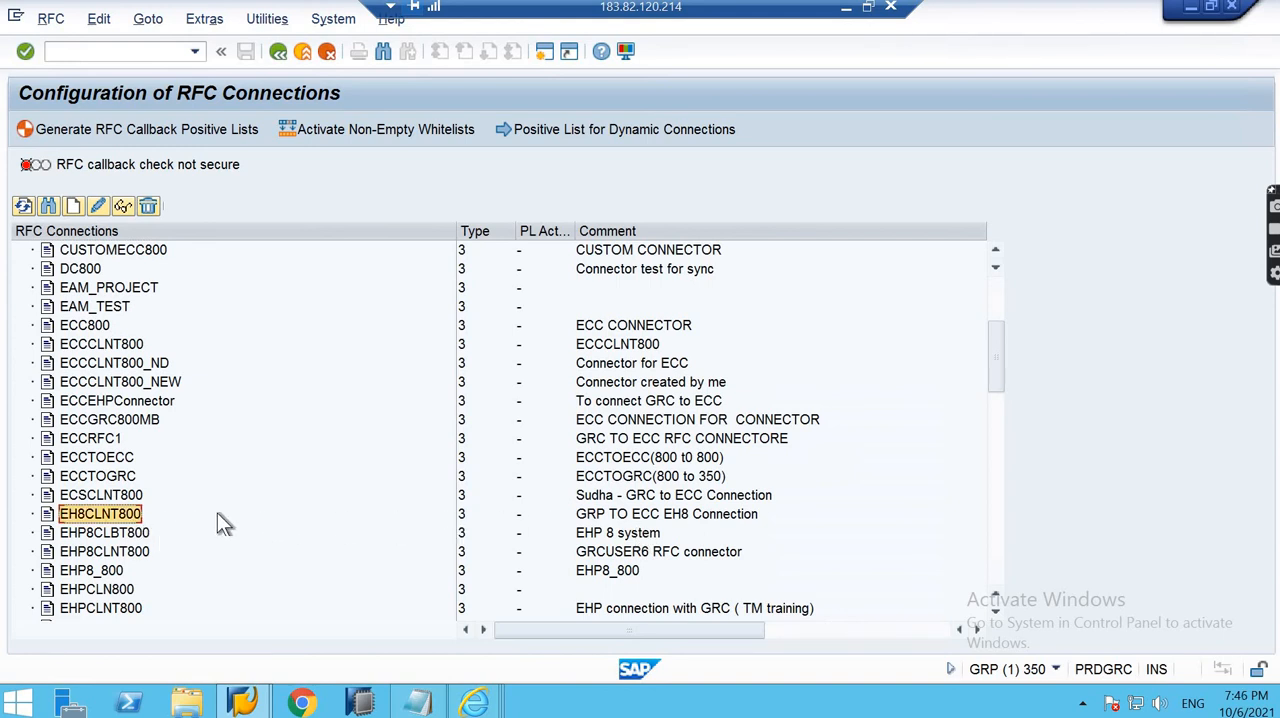
pyautogui.scroll(-1, 218, 516)
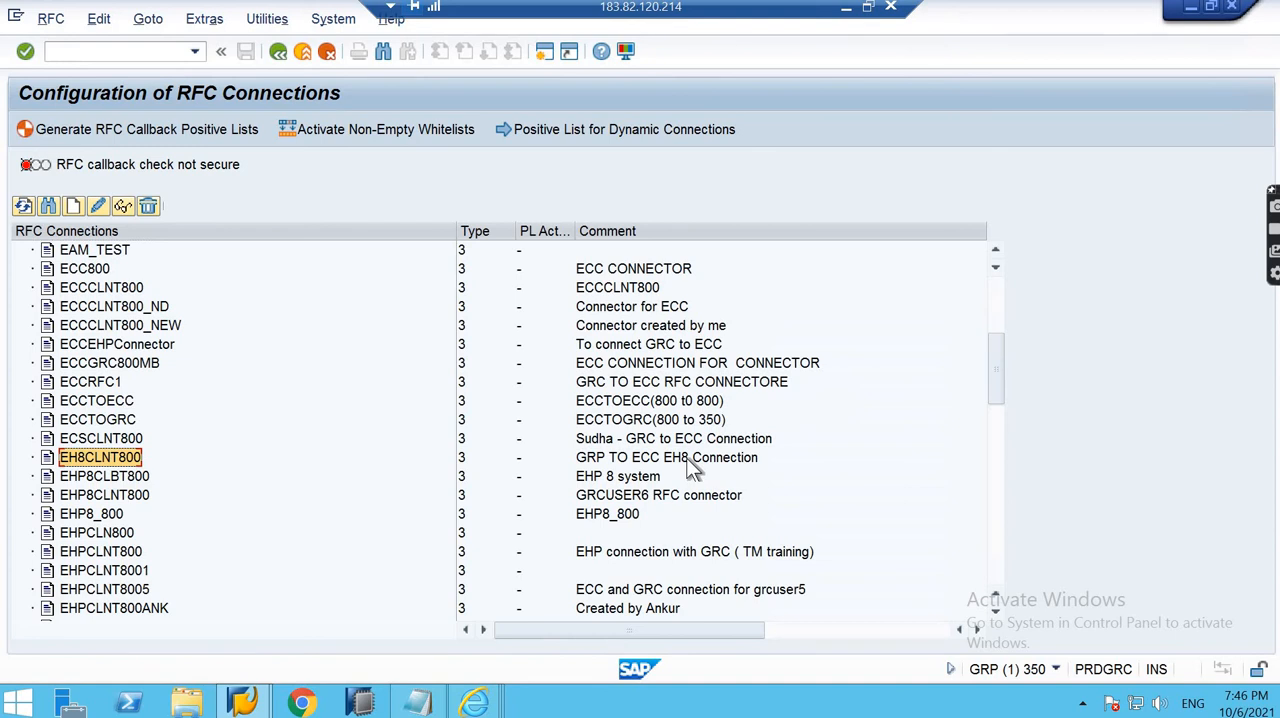
pyautogui.doubleClick(106, 463)
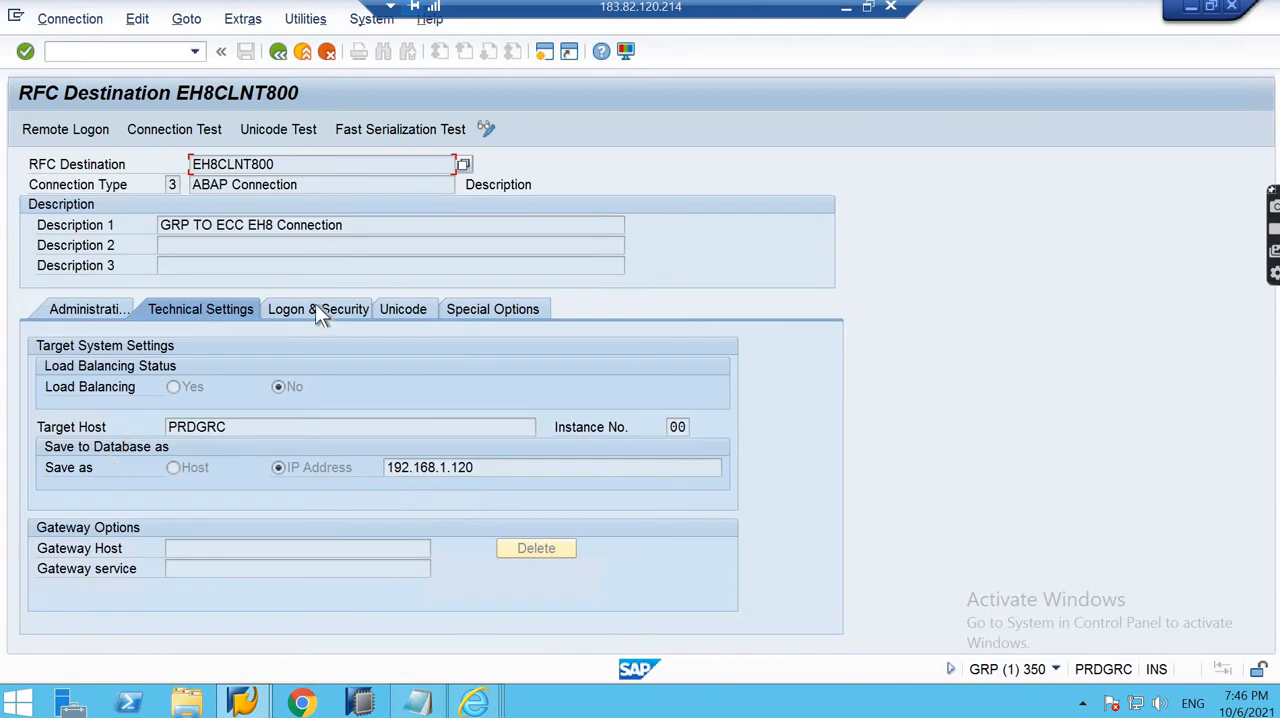
pyautogui.click(316, 308)
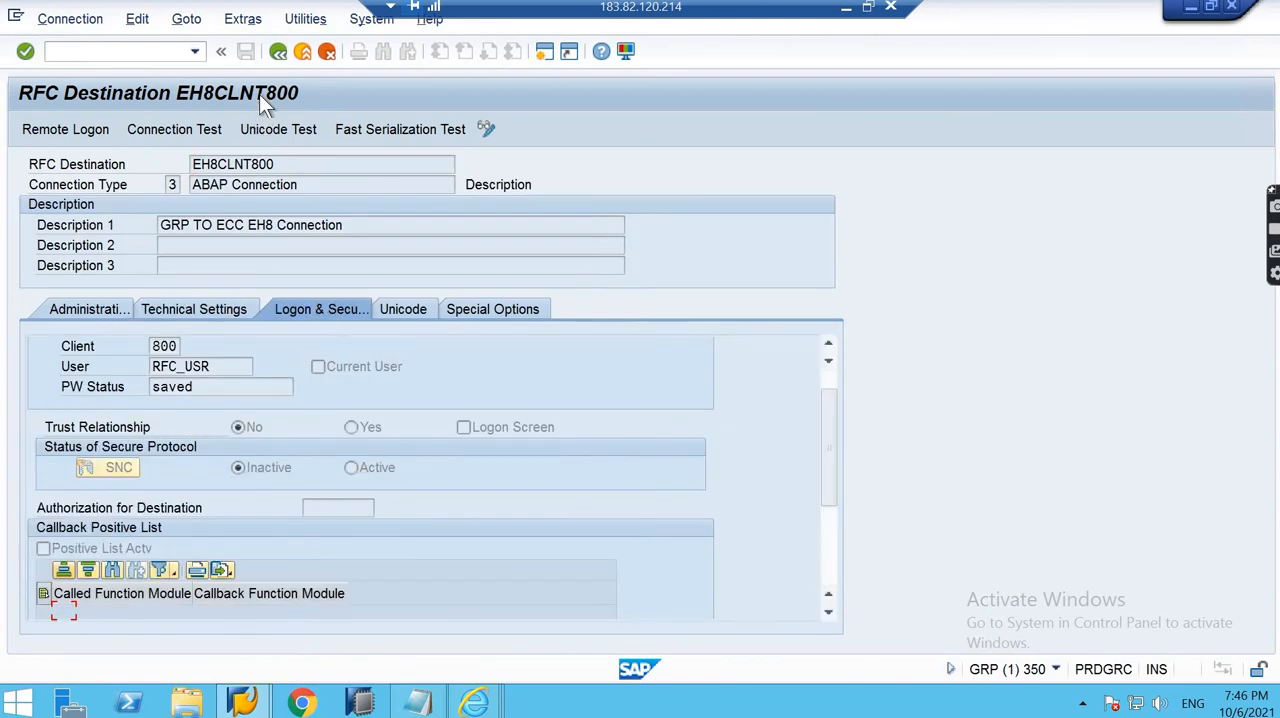
pyautogui.click(275, 54)
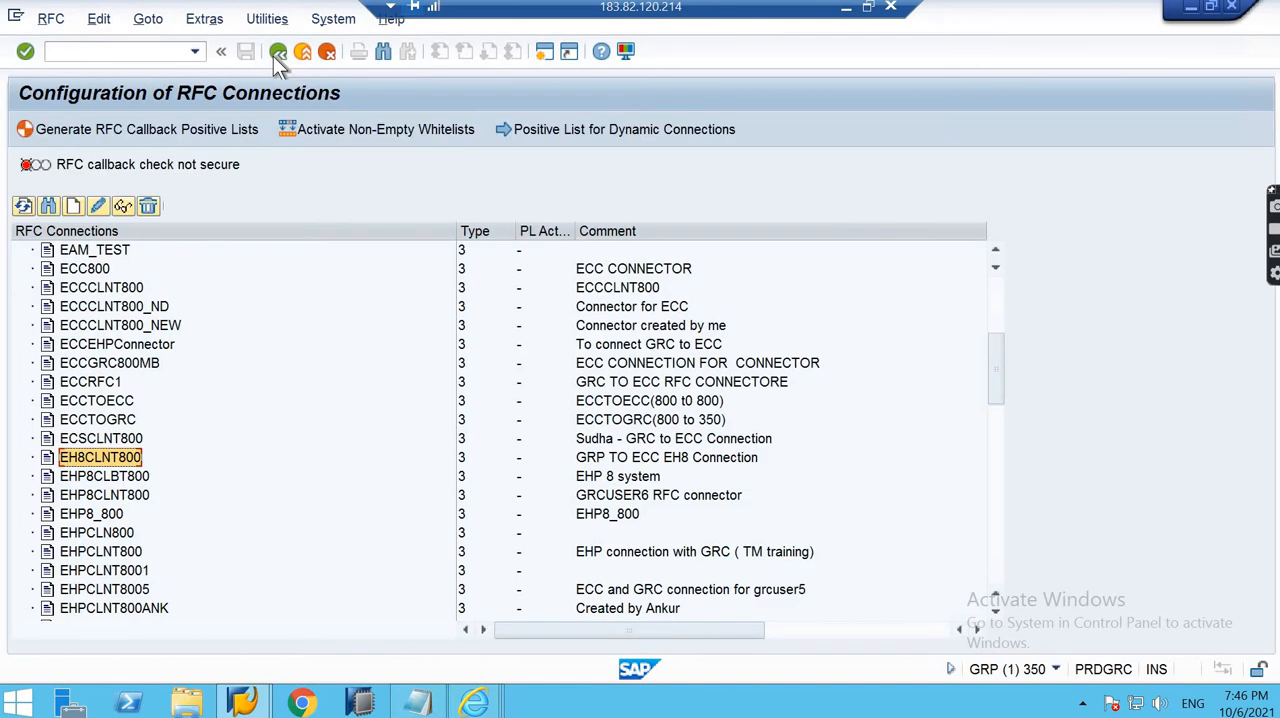
pyautogui.click(275, 54)
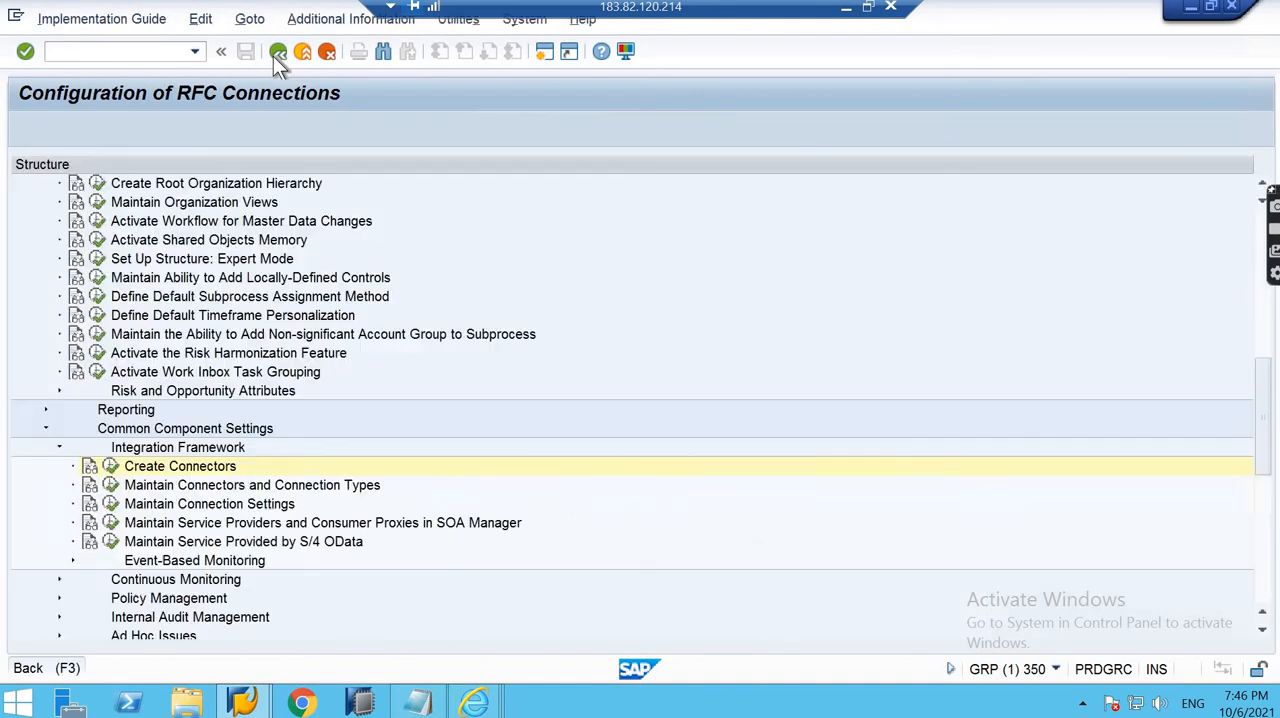
# - Execute Maintain Connection Settings for integration scenario AUTH and show the Scenario-Connector Link entries of its AUTH subscenario
pyautogui.click(108, 505)
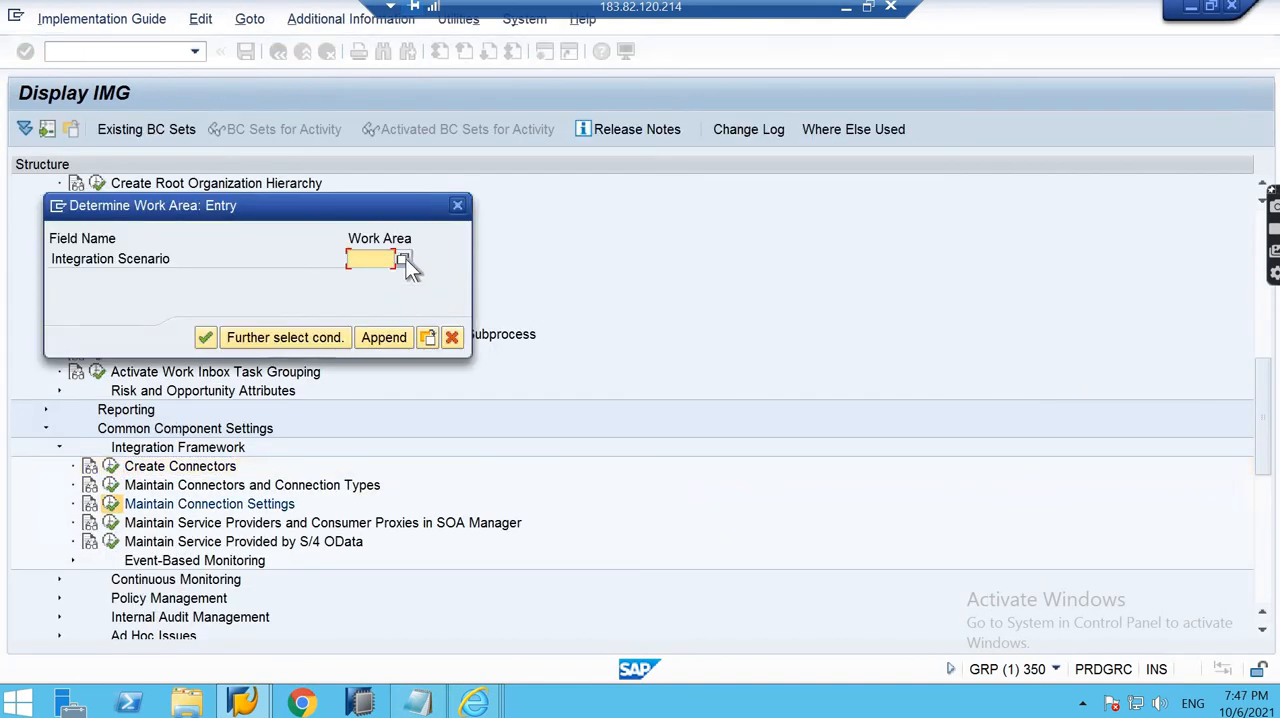
pyautogui.click(404, 256)
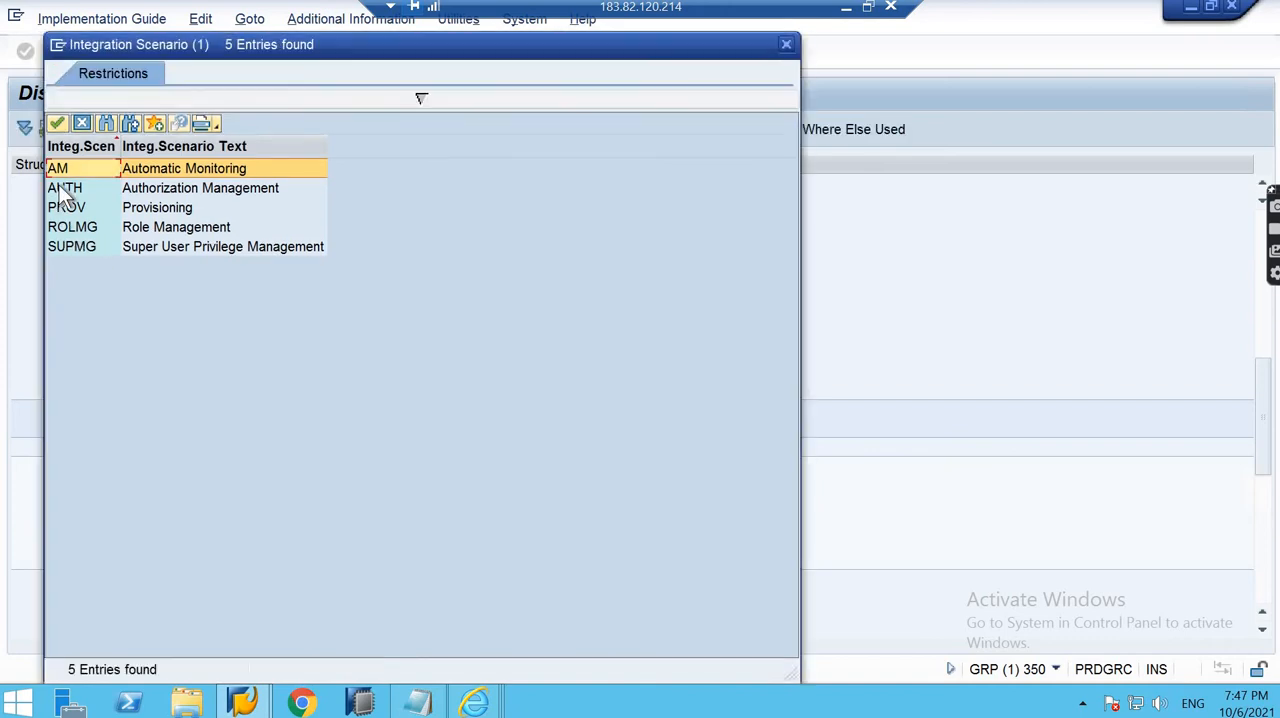
pyautogui.doubleClick(58, 185)
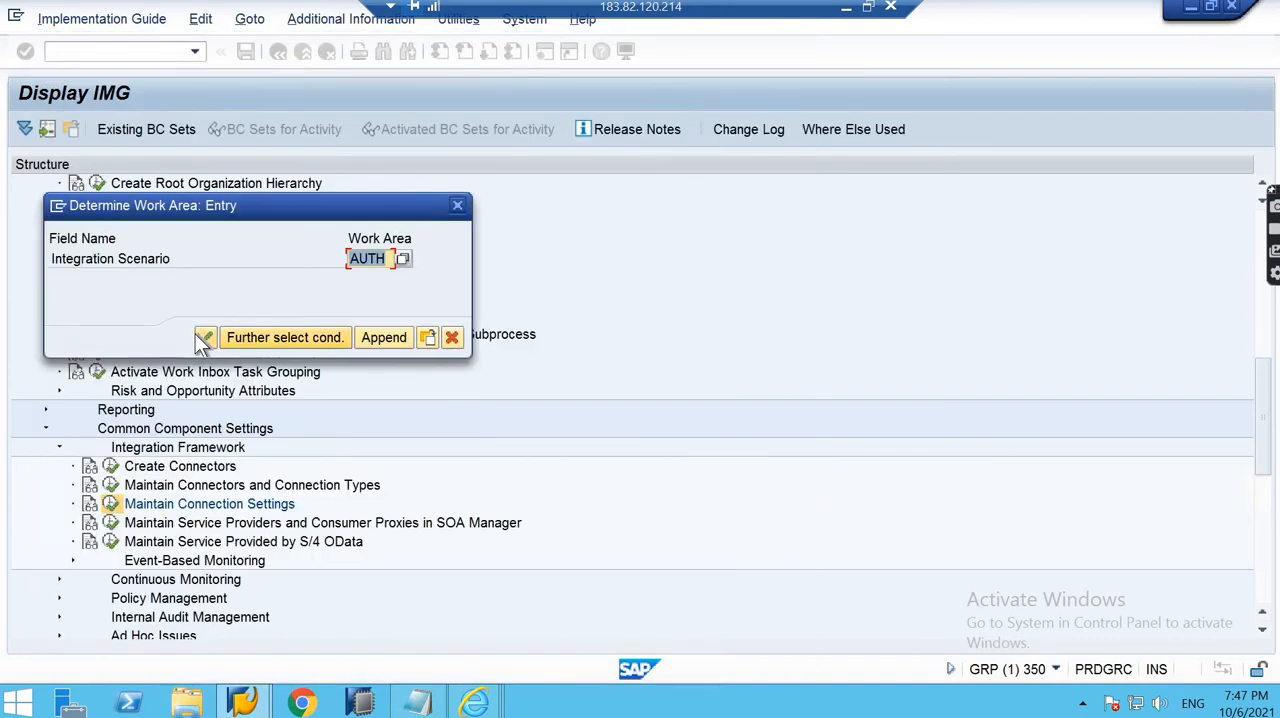
pyautogui.press('Return')
pyautogui.click(226, 232)
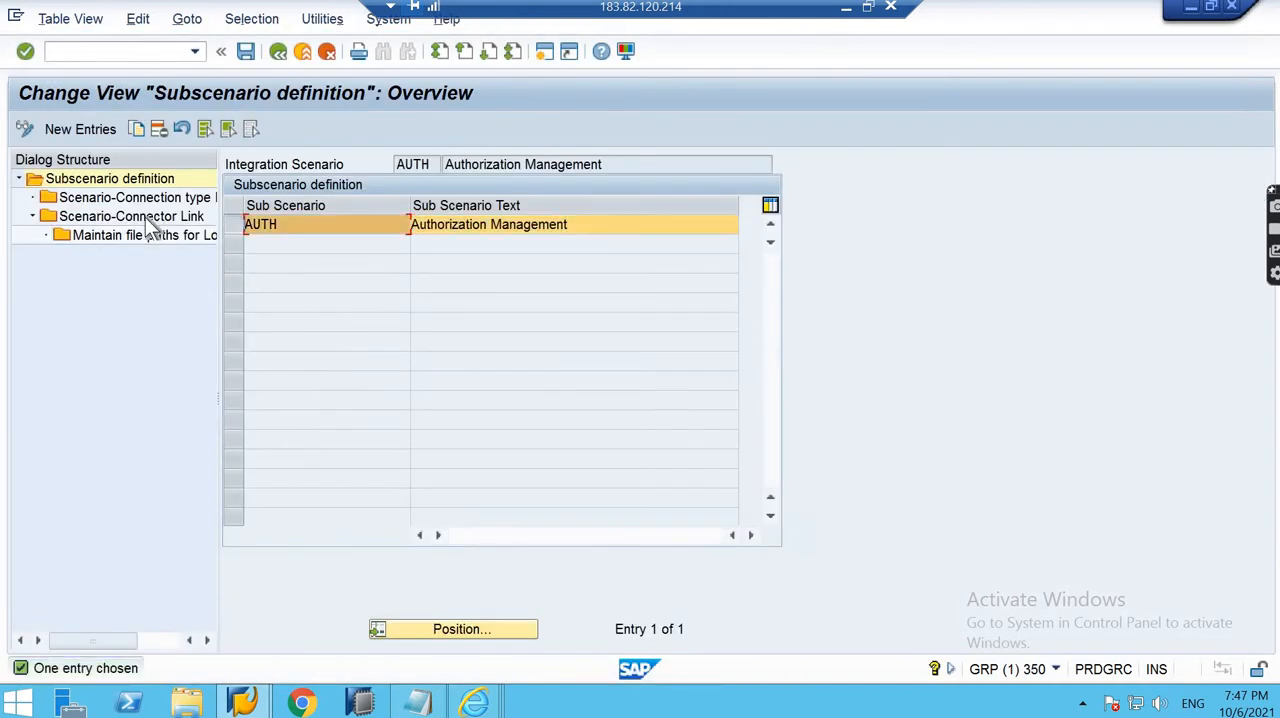
pyautogui.doubleClick(145, 217)
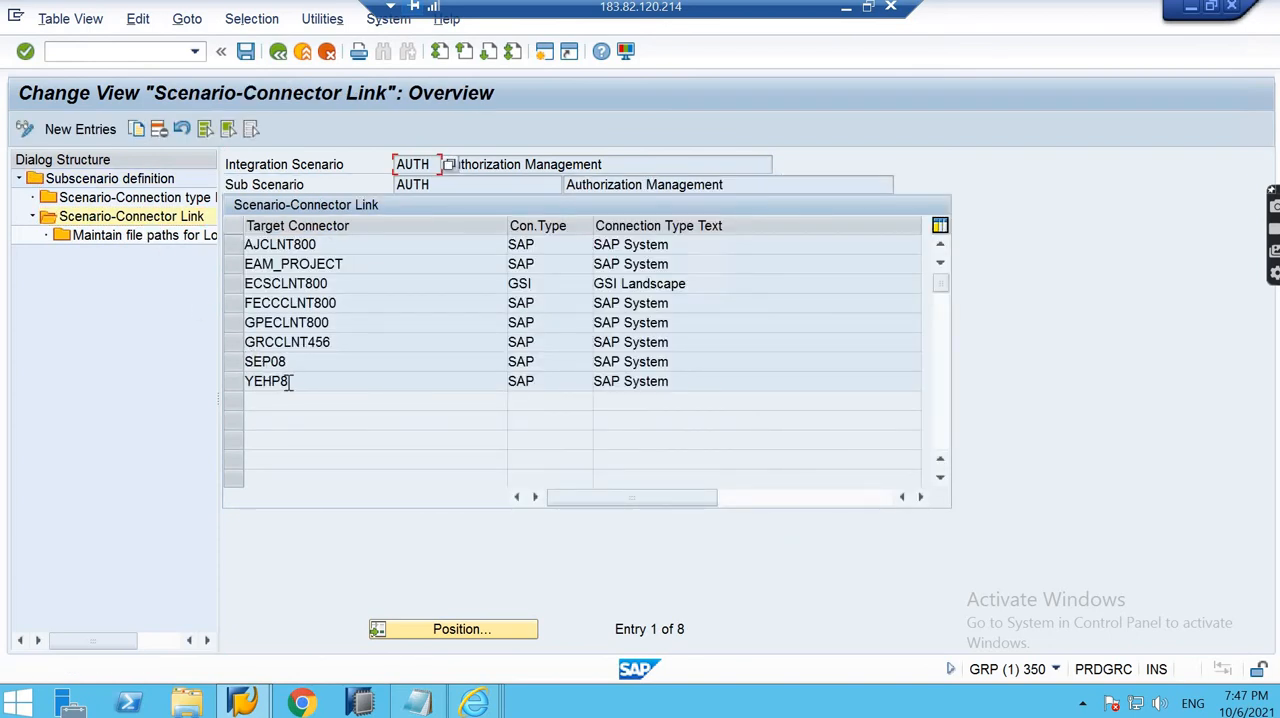
# - Check the target connector YEHP8 in the scenario-connector links and return to the IMG
pyautogui.click(289, 381)
pyautogui.moveTo(288, 381); pyautogui.dragTo(242, 381)
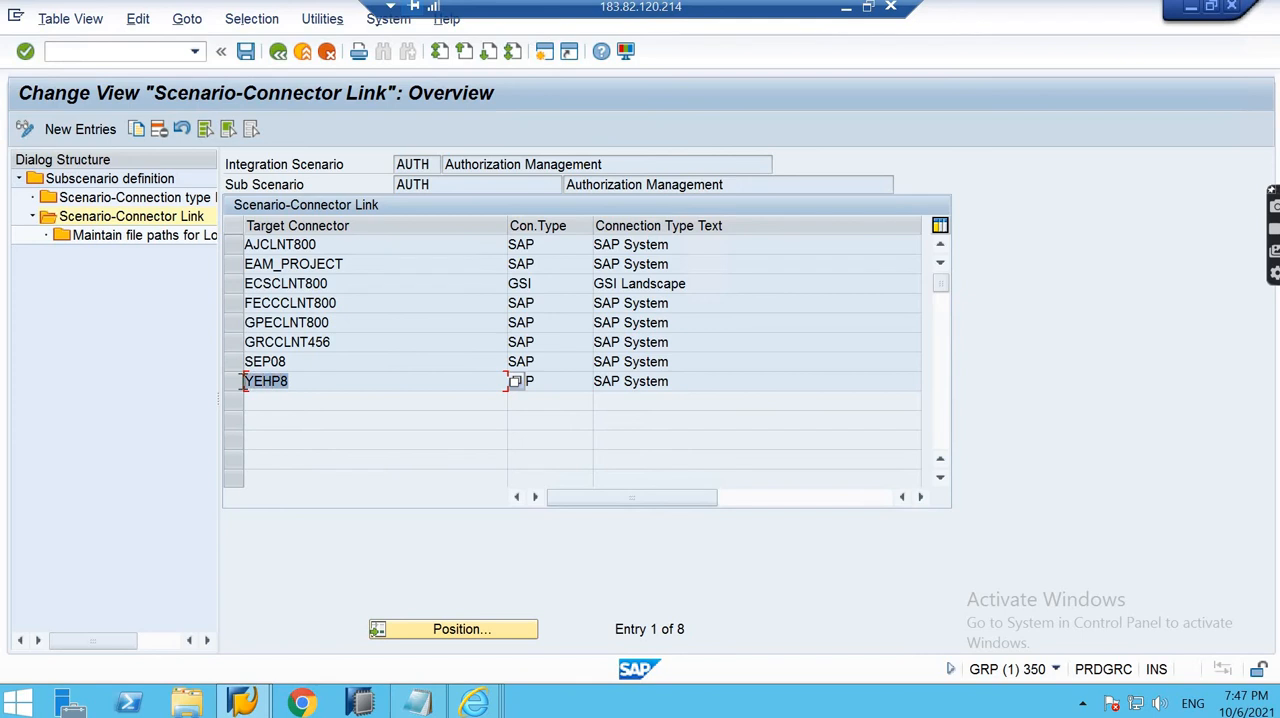
pyautogui.click(243, 381)
pyautogui.click(277, 52)
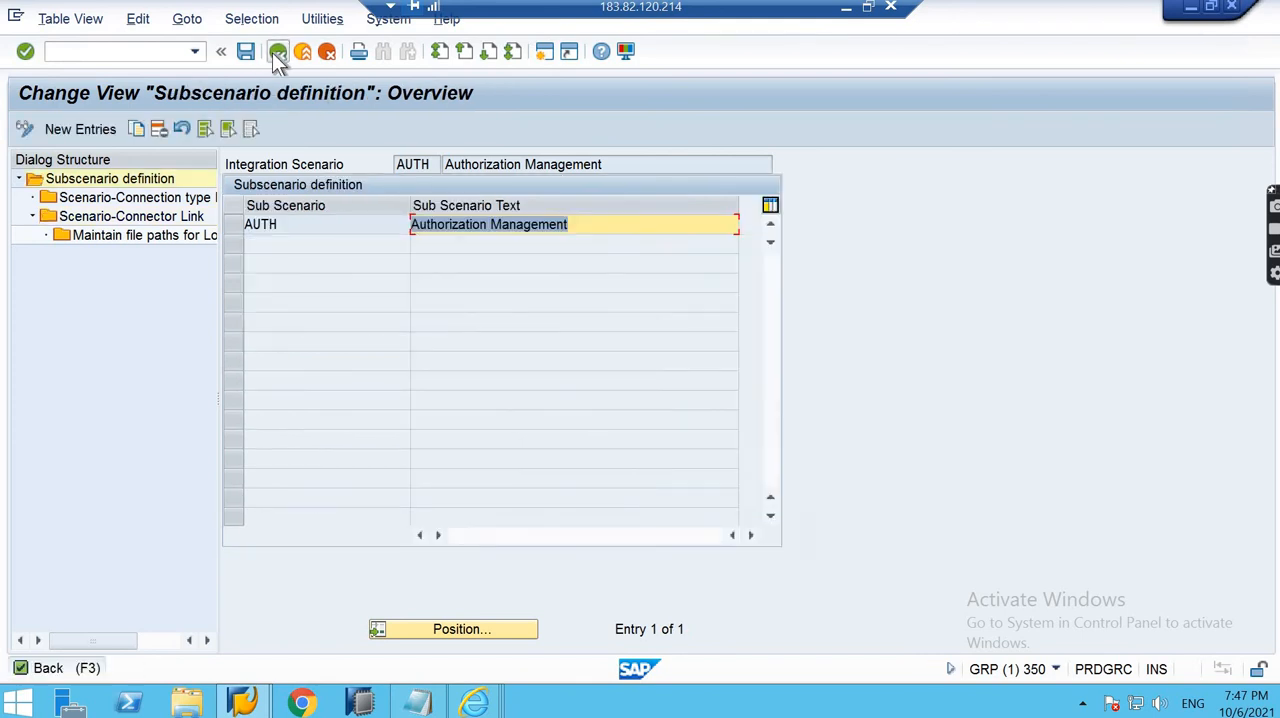
pyautogui.click(277, 52)
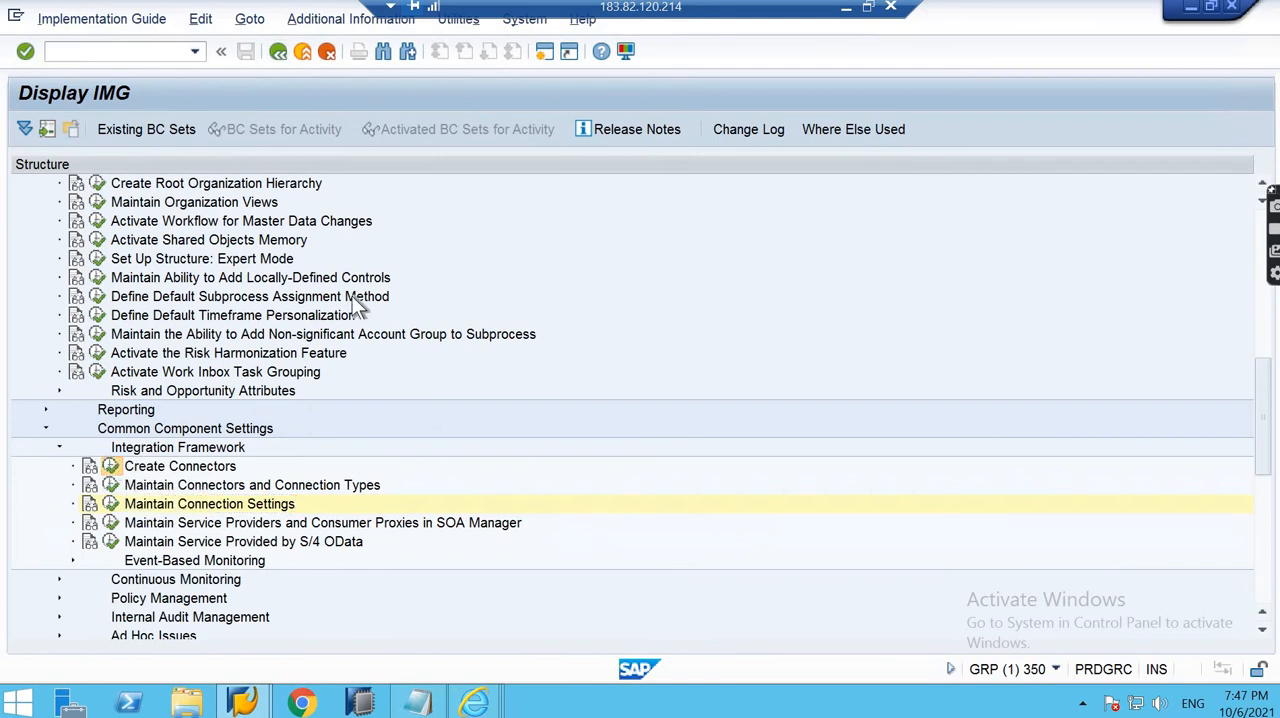
# - Reopen the RFC connections through Create Connectors and open the ABAP destination ZEHP800 in change mode
pyautogui.click(110, 504)
pyautogui.click(20, 269)
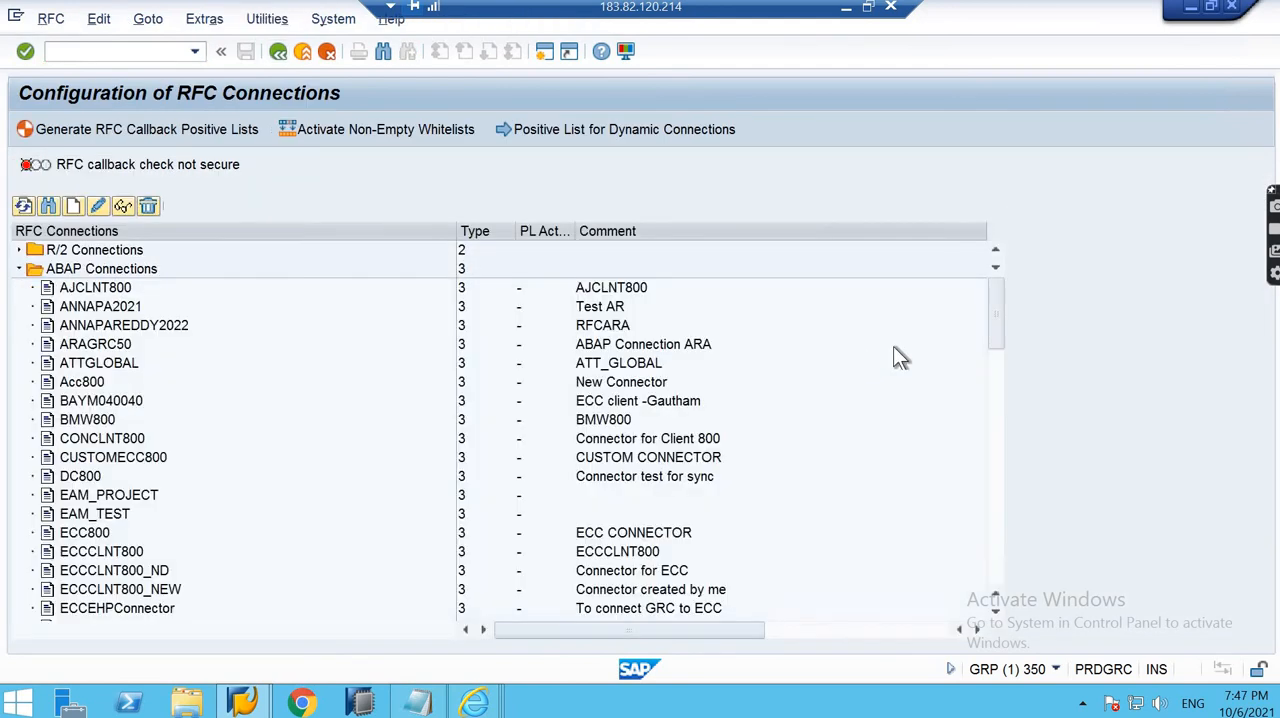
pyautogui.scroll(-15, 1001, 537)
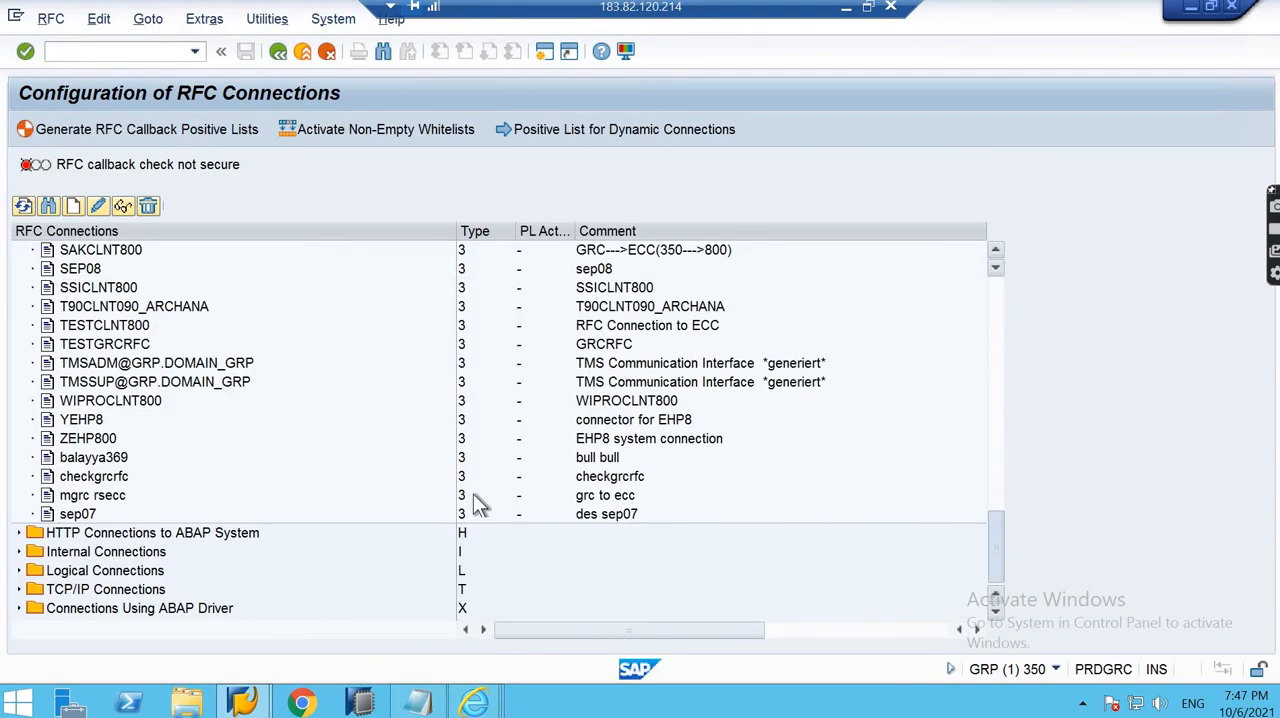
pyautogui.click(672, 442)
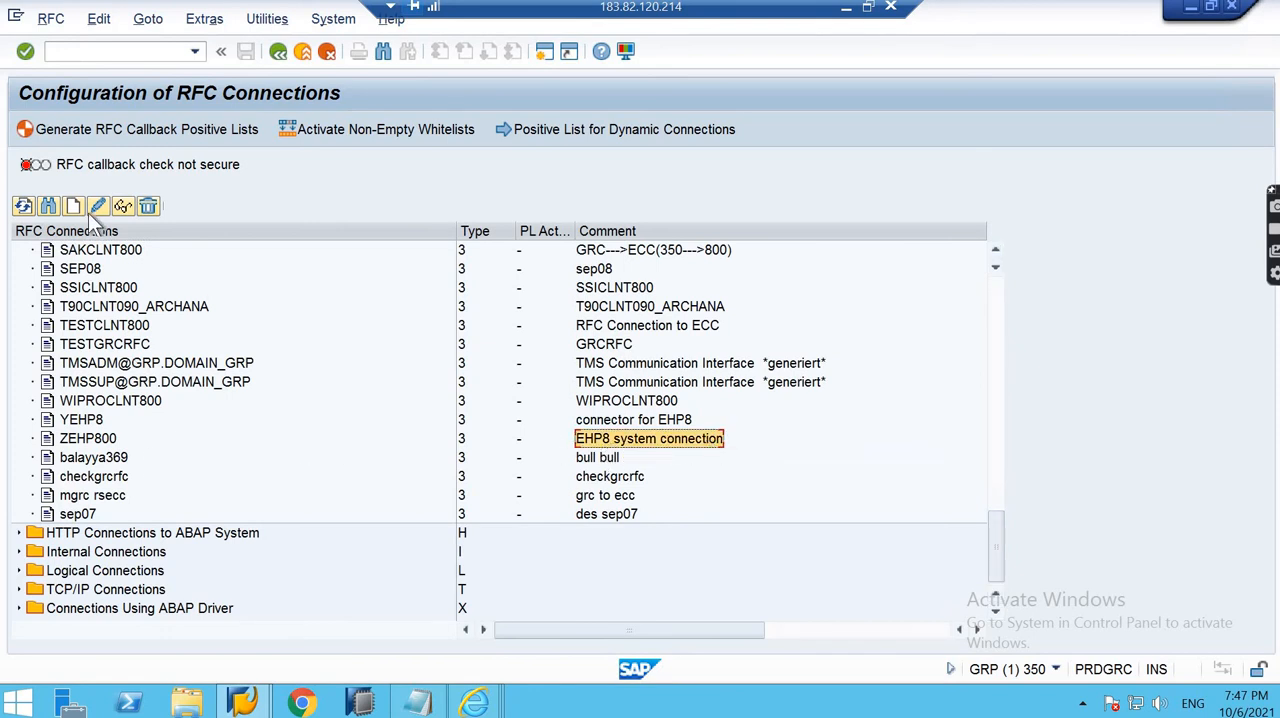
pyautogui.doubleClick(541, 429)
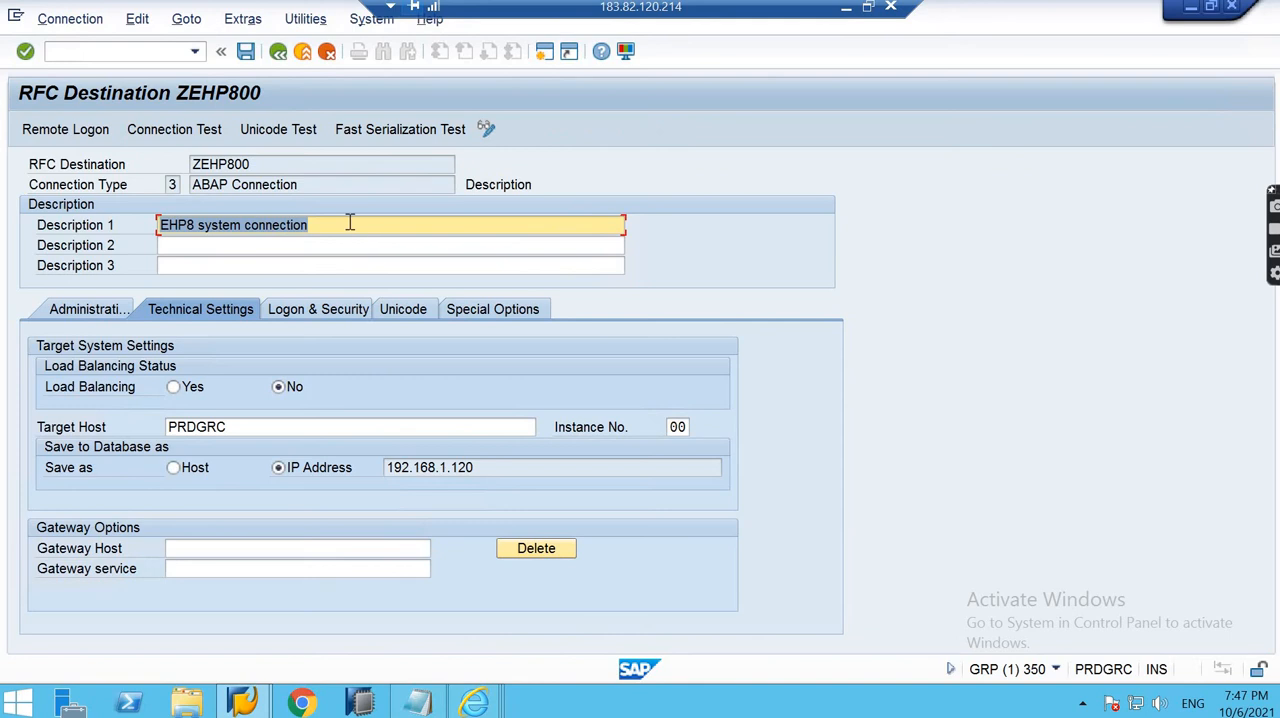
# - Set Description 1 of ZEHP800 to "EHP8 system connection 7 pm batch", save it, and select the destination in the connections list
pyautogui.click(350, 224)
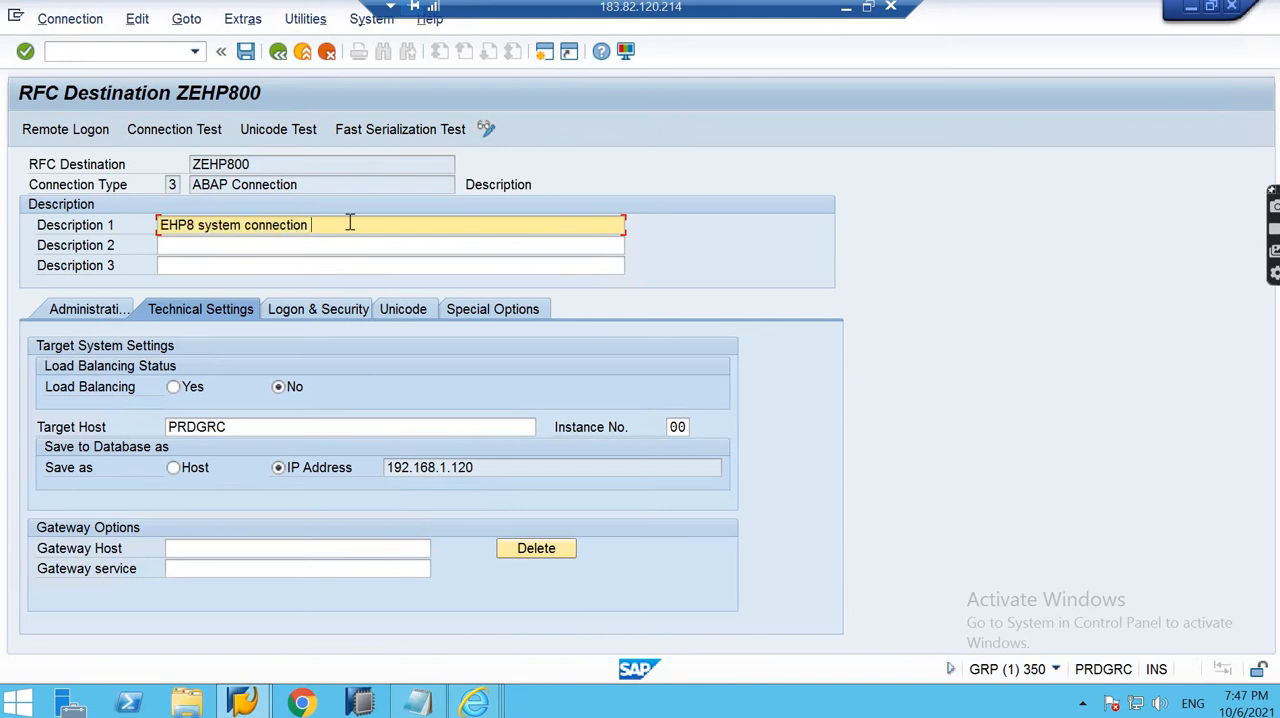
pyautogui.write('7 pm batch')
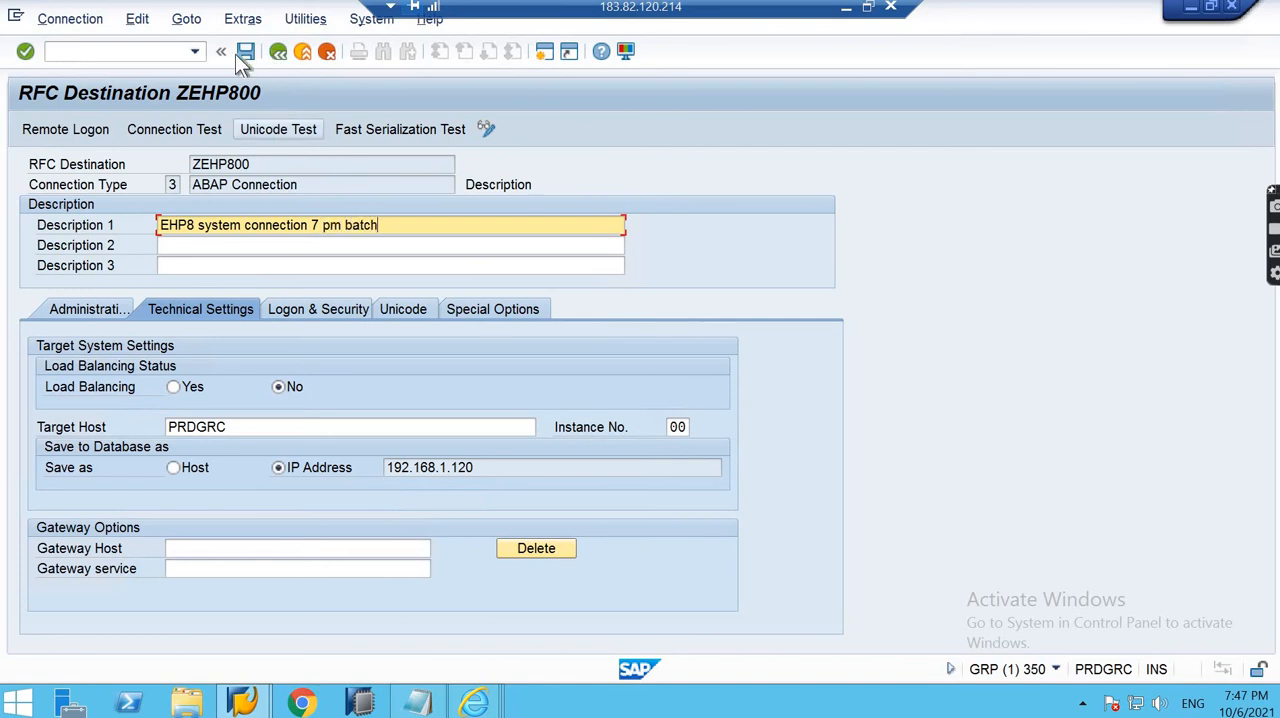
pyautogui.click(242, 53)
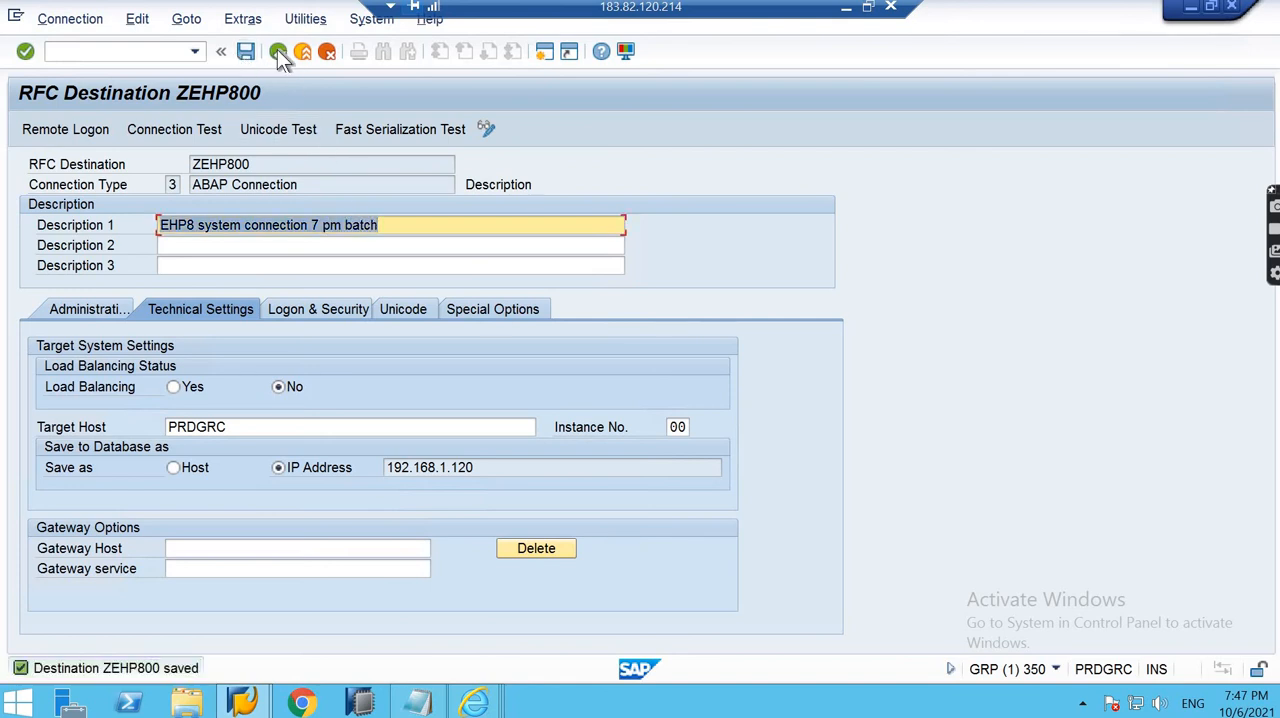
pyautogui.click(279, 52)
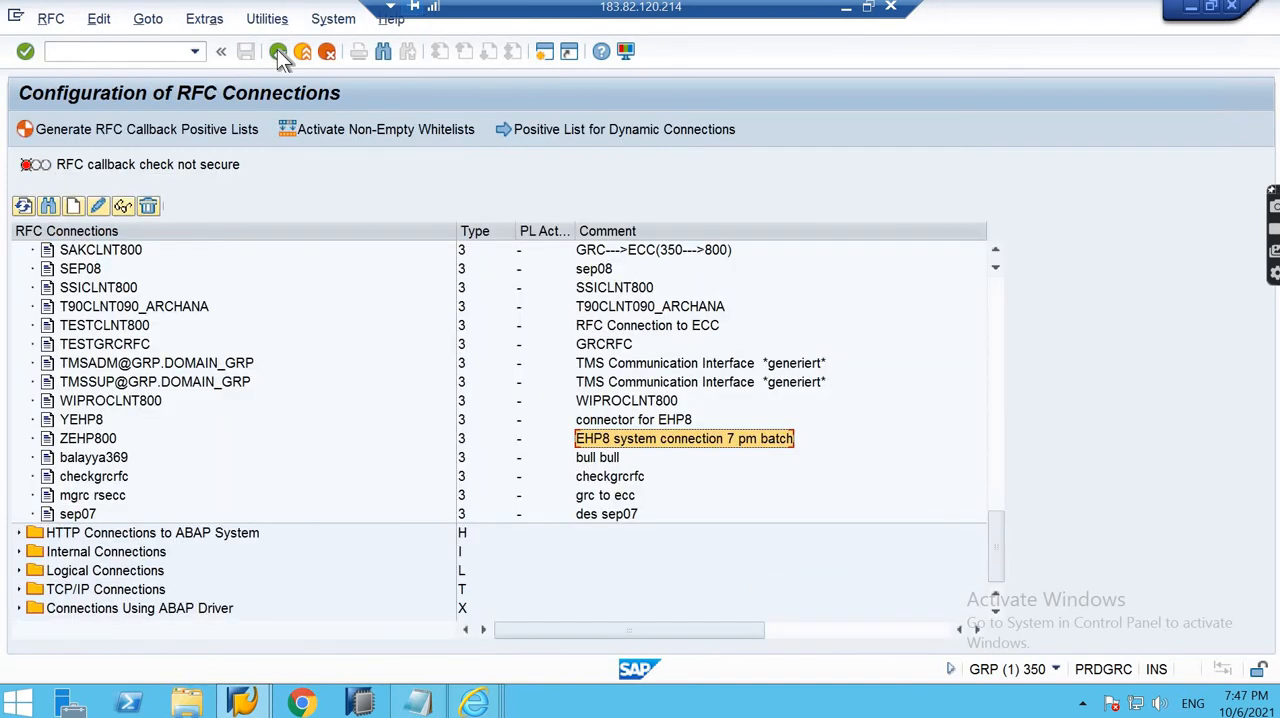
pyautogui.click(89, 424)
pyautogui.click(100, 439)
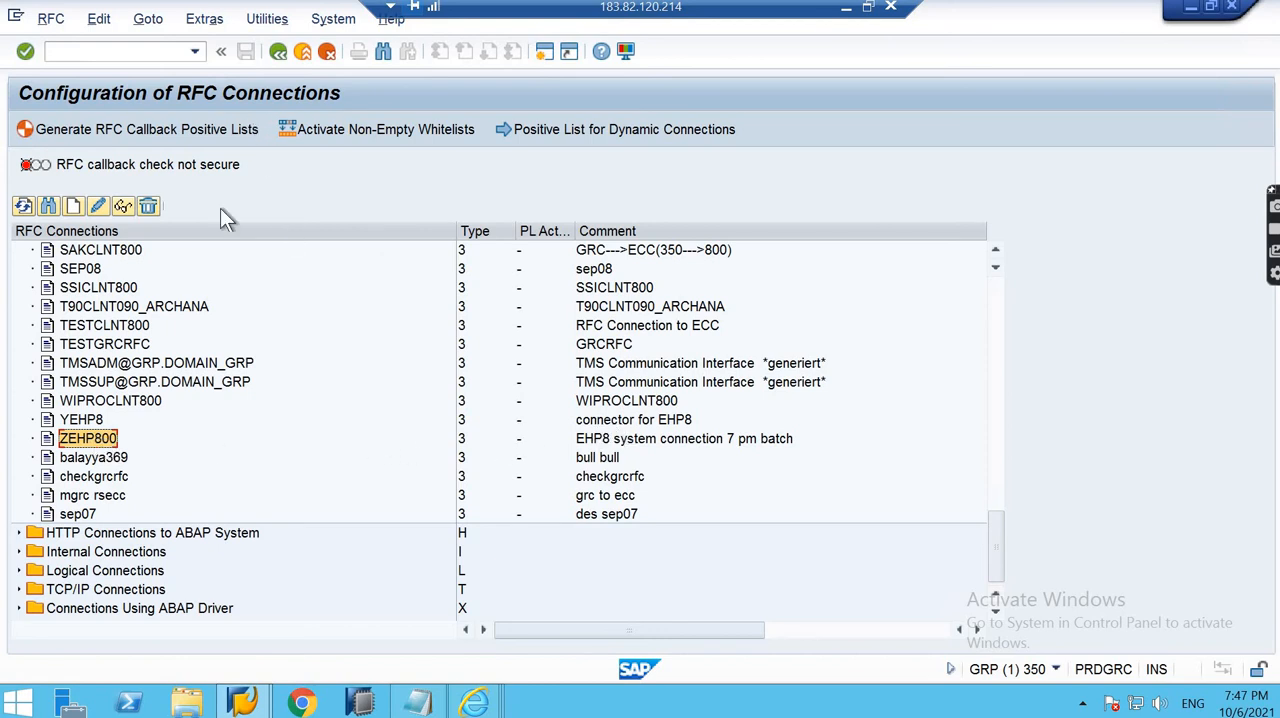
# - Set Description 1 of RFC destination YEHP8 to "connector for EHP8 batch 7 pm", save it, and return to the connections list
pyautogui.click(81, 421)
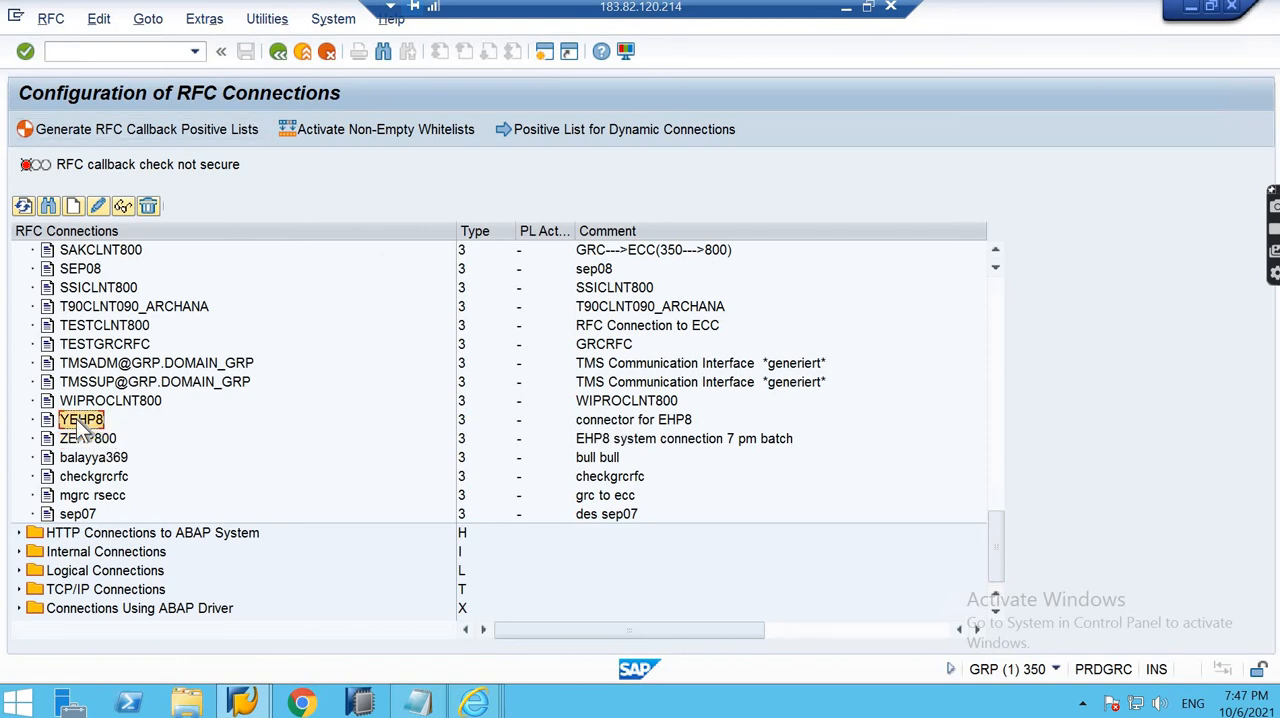
pyautogui.click(97, 206)
pyautogui.click(336, 225)
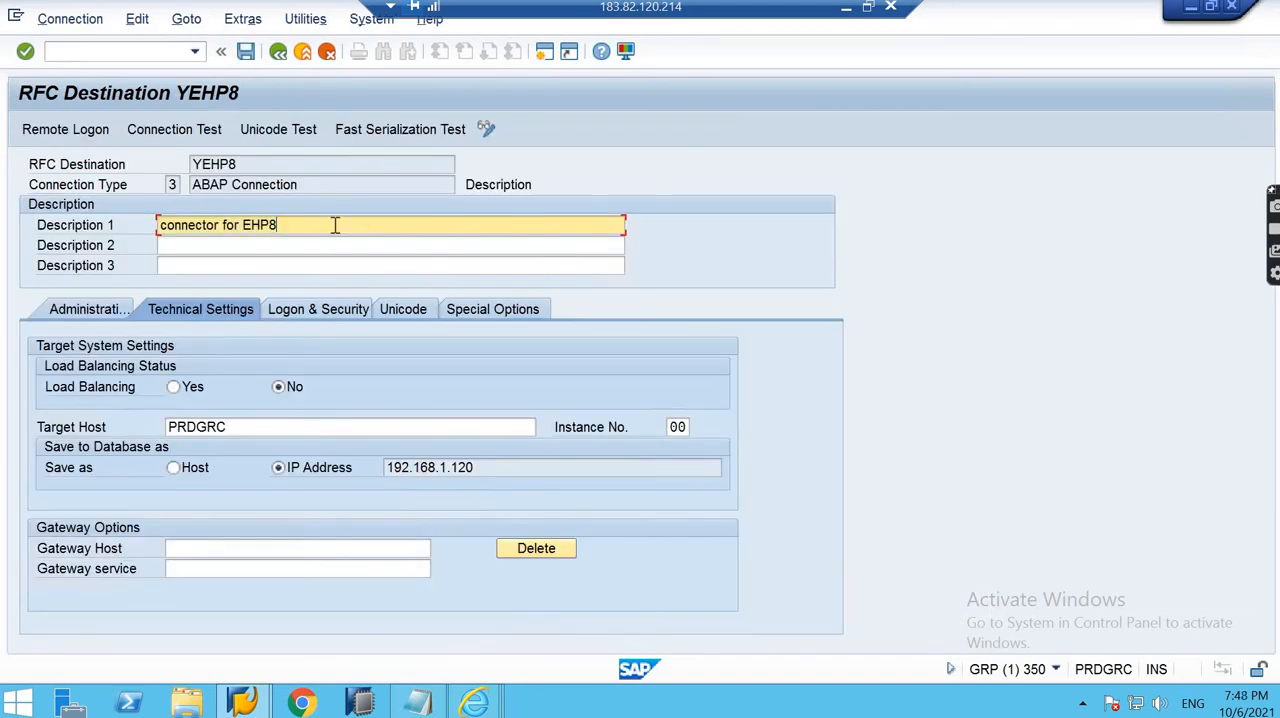
pyautogui.write('batach')
pyautogui.press('BackSpace')
pyautogui.press('BackSpace')
pyautogui.press('BackSpace')
pyautogui.press('BackSpace')
pyautogui.write('ch 7 on')
pyautogui.press('BackSpace')
pyautogui.press('BackSpace')
pyautogui.write('pm')
pyautogui.click(245, 51)
pyautogui.click(278, 51)
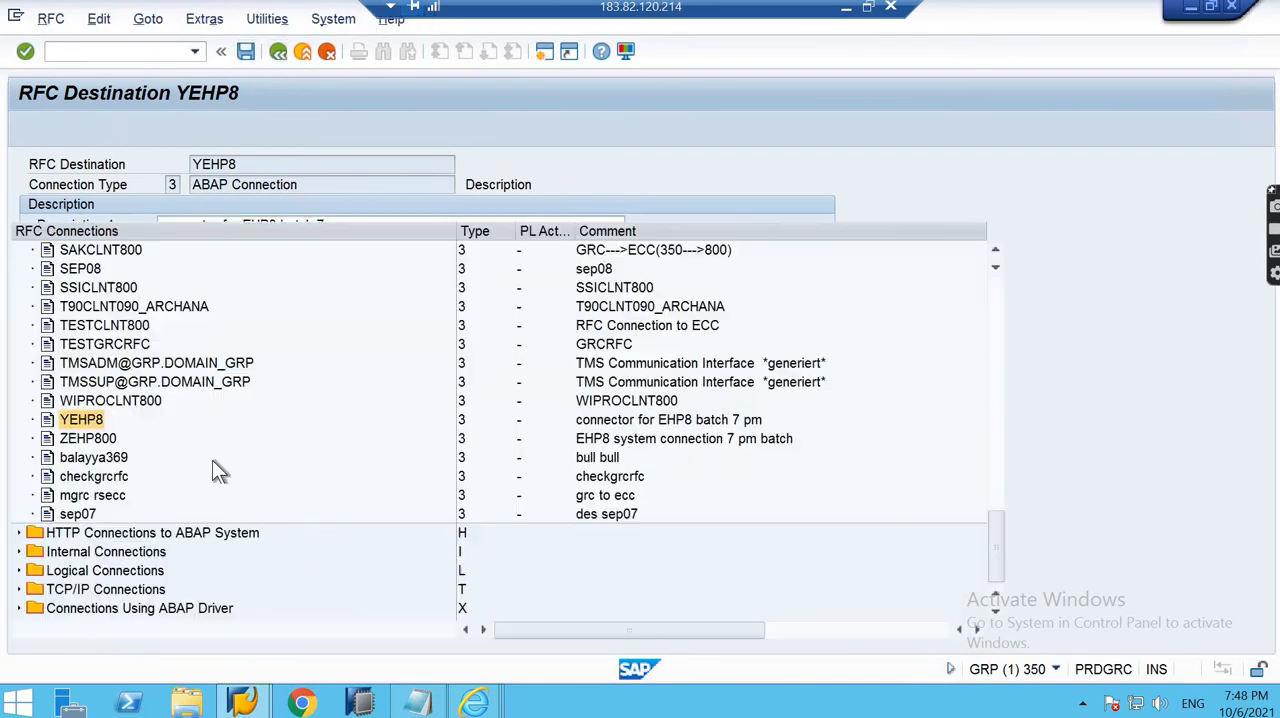
# - Shorten Description 1 of RFC destination ZEHP800 to "EHP8", save it, and return to the connections list
pyautogui.click(69, 434)
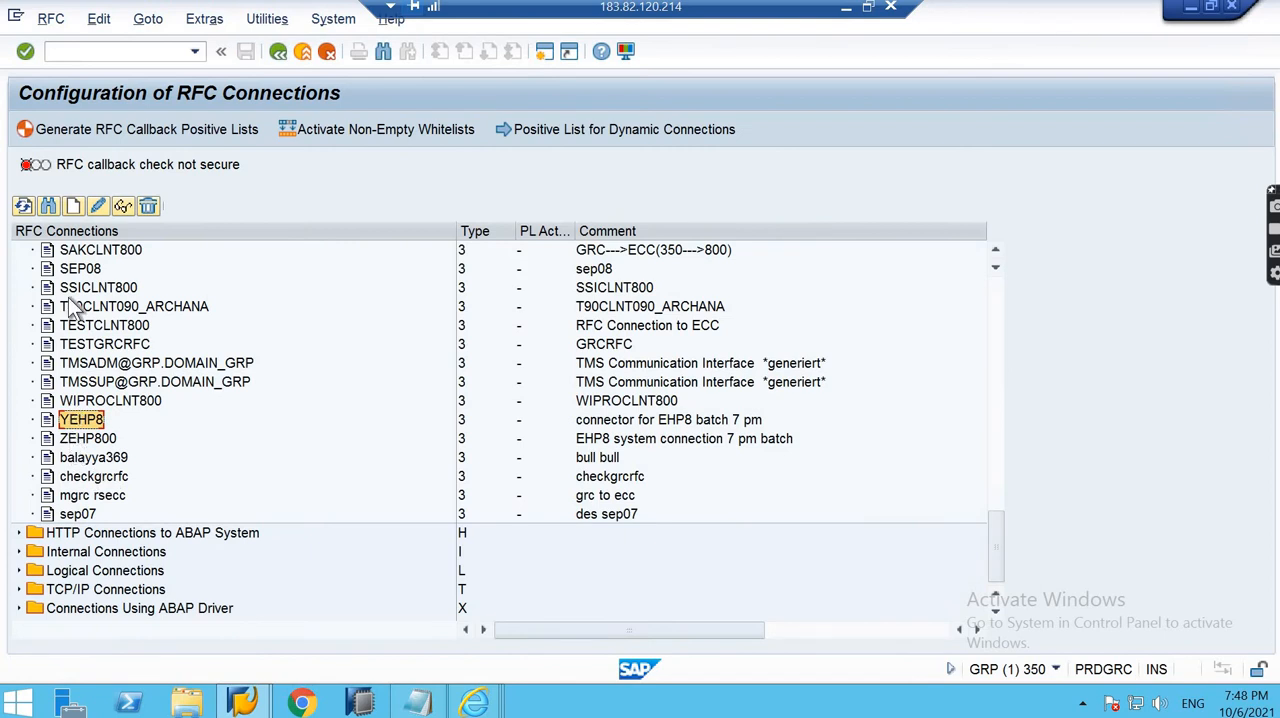
pyautogui.click(97, 206)
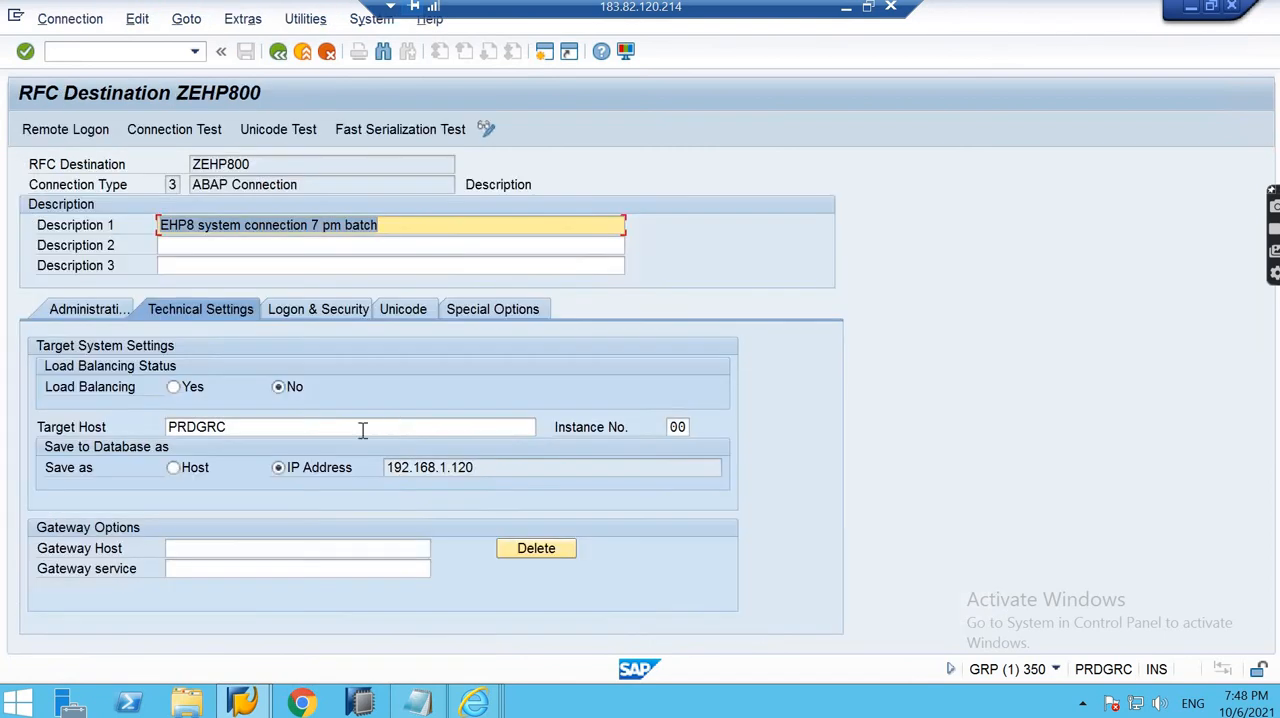
pyautogui.click(383, 229)
pyautogui.press('BackSpace')
pyautogui.press('BackSpace')
pyautogui.press('BackSpace')
pyautogui.press('BackSpace')
pyautogui.press('BackSpace')
pyautogui.press('BackSpace')
pyautogui.press('BackSpace')
pyautogui.press('BackSpace')
pyautogui.press('BackSpace')
pyautogui.press('BackSpace')
pyautogui.press('BackSpace')
pyautogui.press('BackSpace')
pyautogui.press('BackSpace')
pyautogui.press('BackSpace')
pyautogui.press('BackSpace')
pyautogui.press('BackSpace')
pyautogui.press('BackSpace')
pyautogui.press('BackSpace')
pyautogui.press('BackSpace')
pyautogui.press('BackSpace')
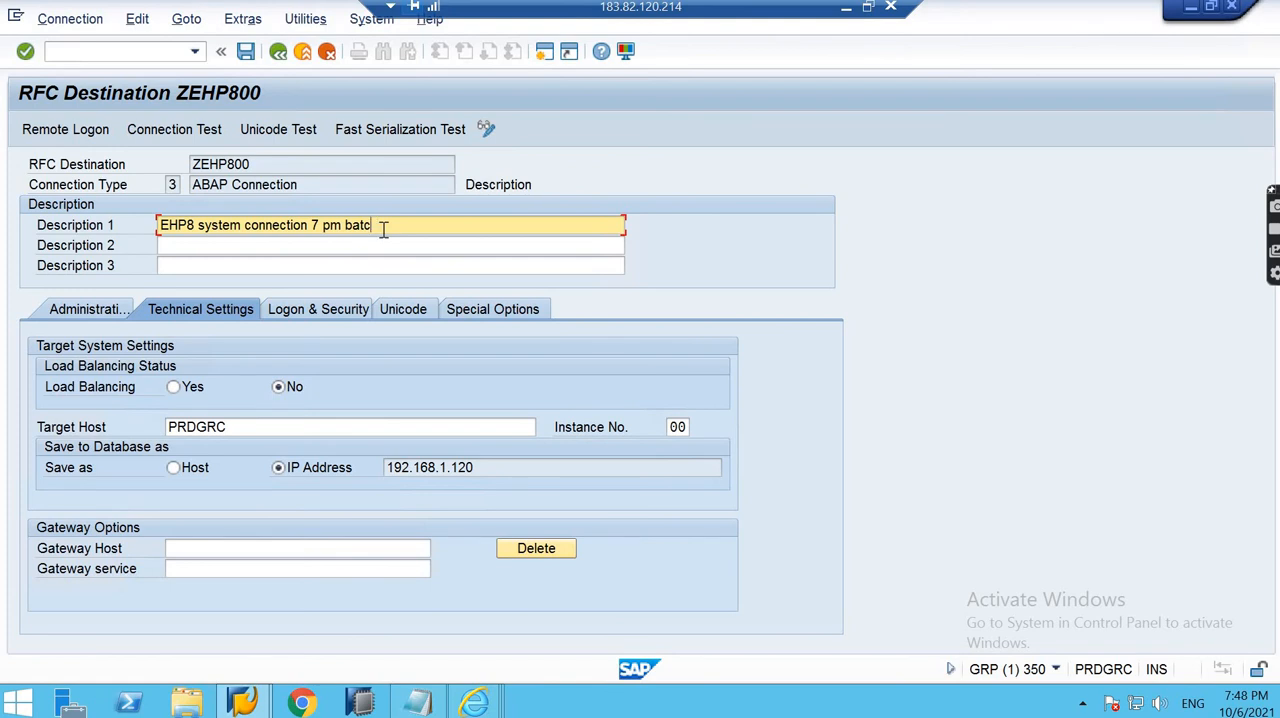
pyautogui.press('BackSpace')
pyautogui.press('BackSpace')
pyautogui.press('BackSpace')
pyautogui.press('BackSpace')
pyautogui.press('BackSpace')
pyautogui.press('BackSpace')
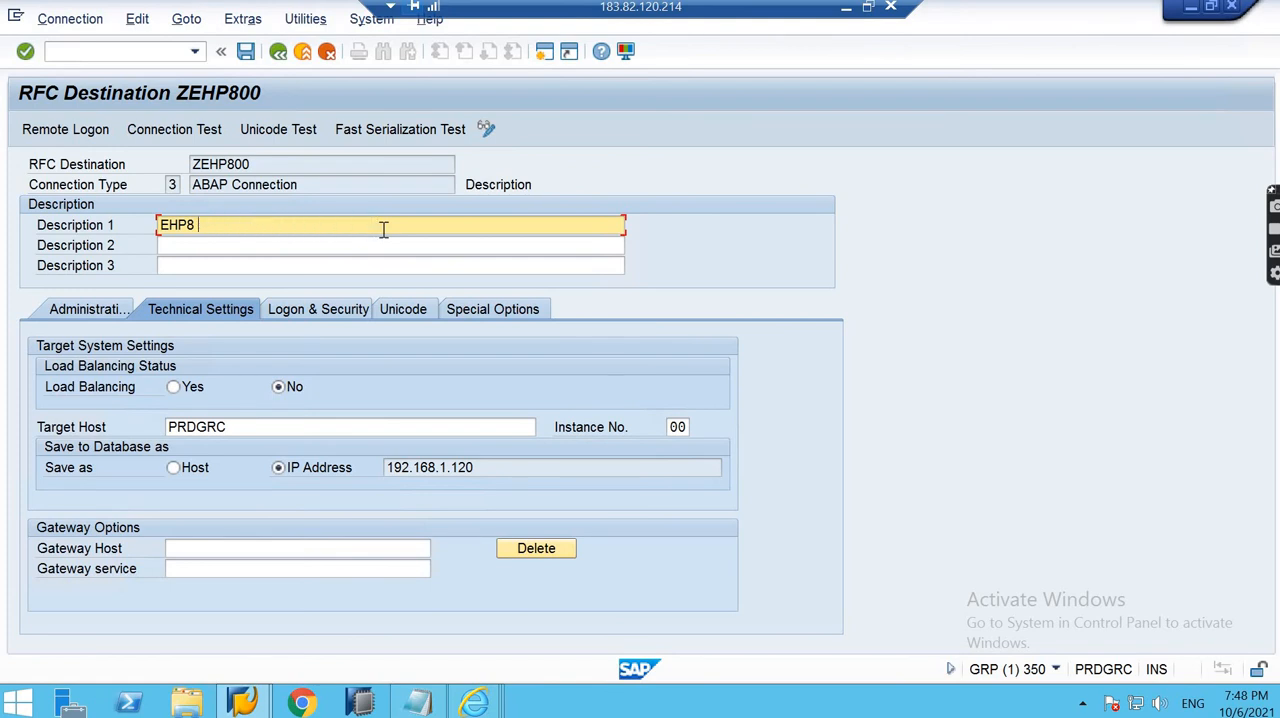
pyautogui.click(243, 53)
pyautogui.click(280, 51)
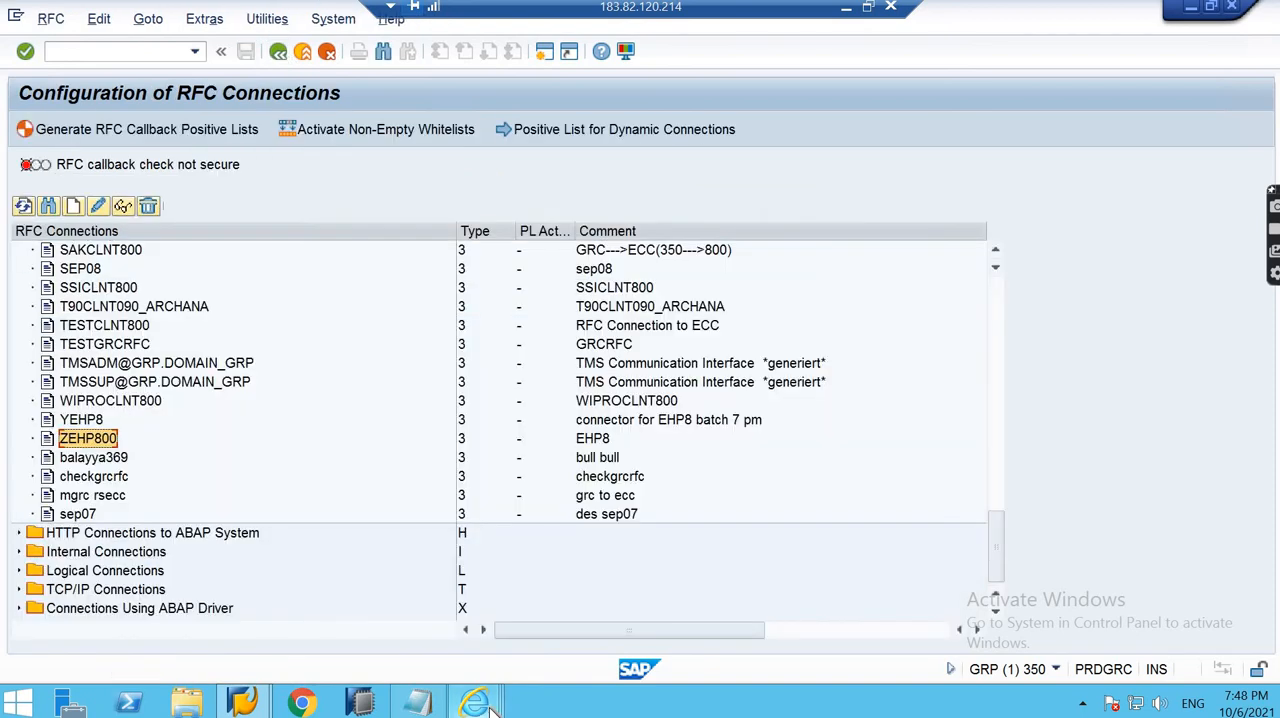
# - Switch to the Internet Explorer window of function Z_07_F1, look through its system choices for the relabelled connector, and close that window
pyautogui.moveTo(475, 703)
pyautogui.click(676, 639)
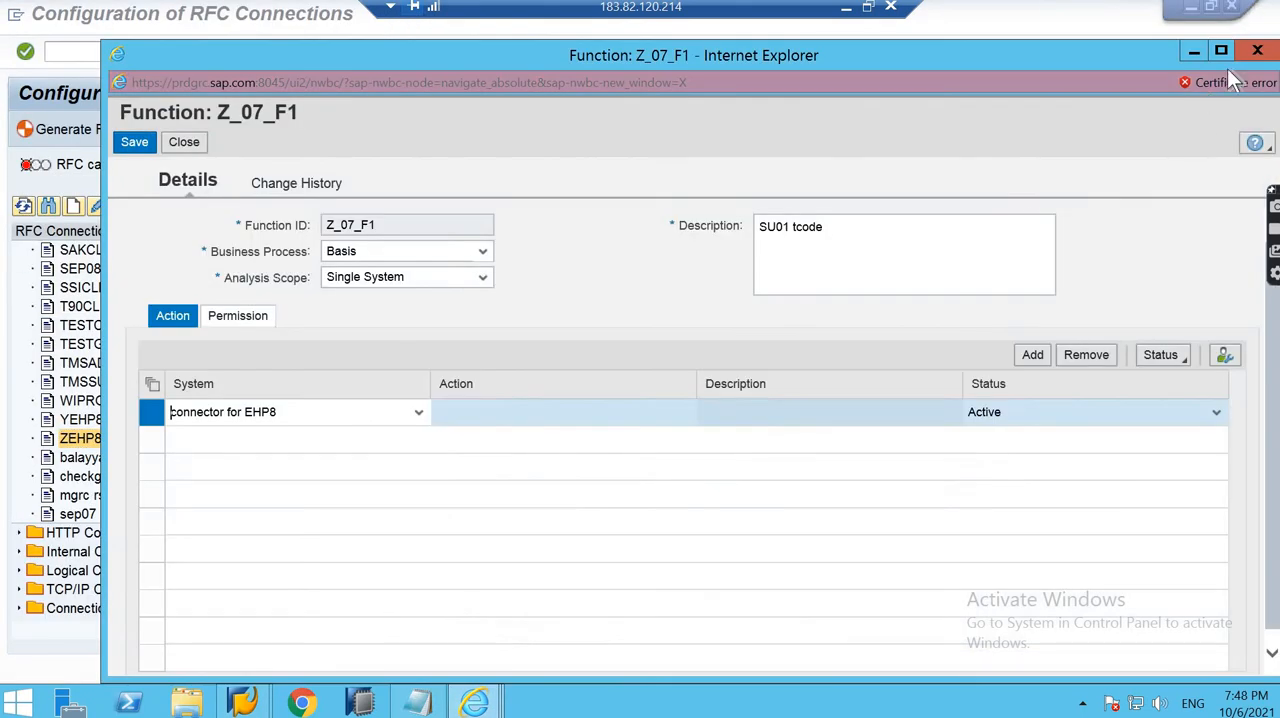
pyautogui.click(419, 412)
pyautogui.click(419, 412)
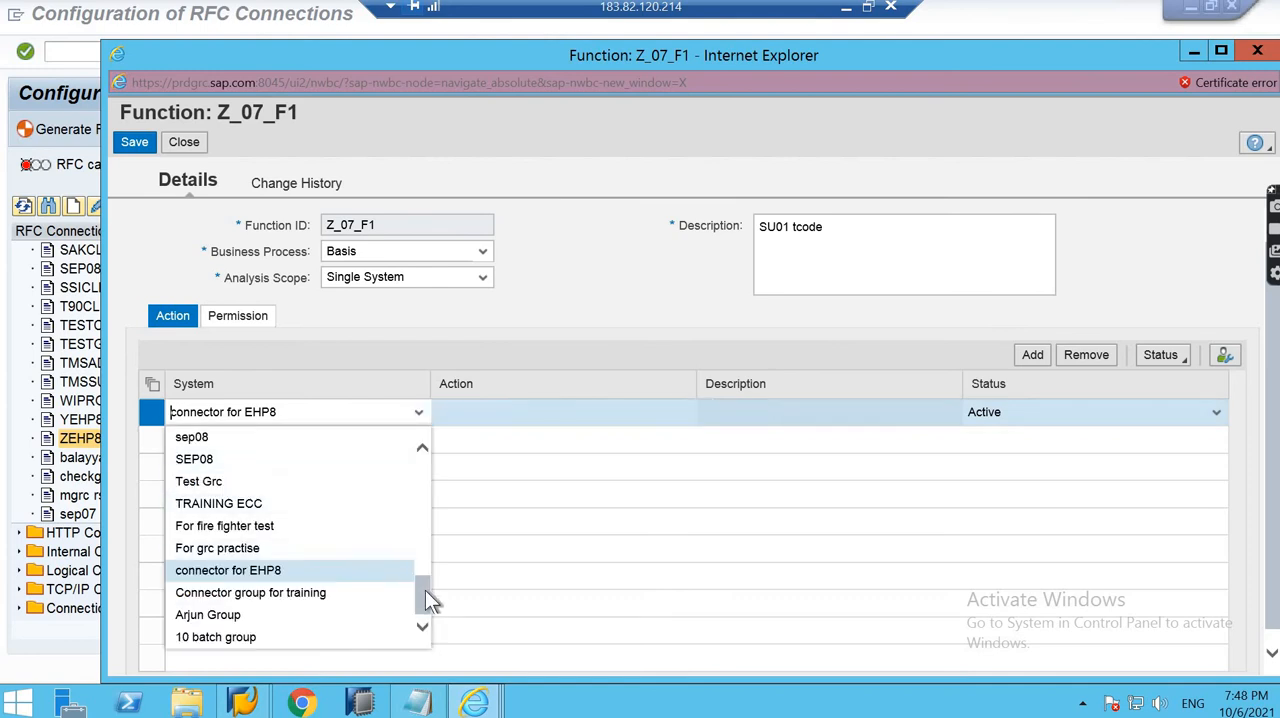
pyautogui.moveTo(425, 595); pyautogui.dragTo(418, 445)
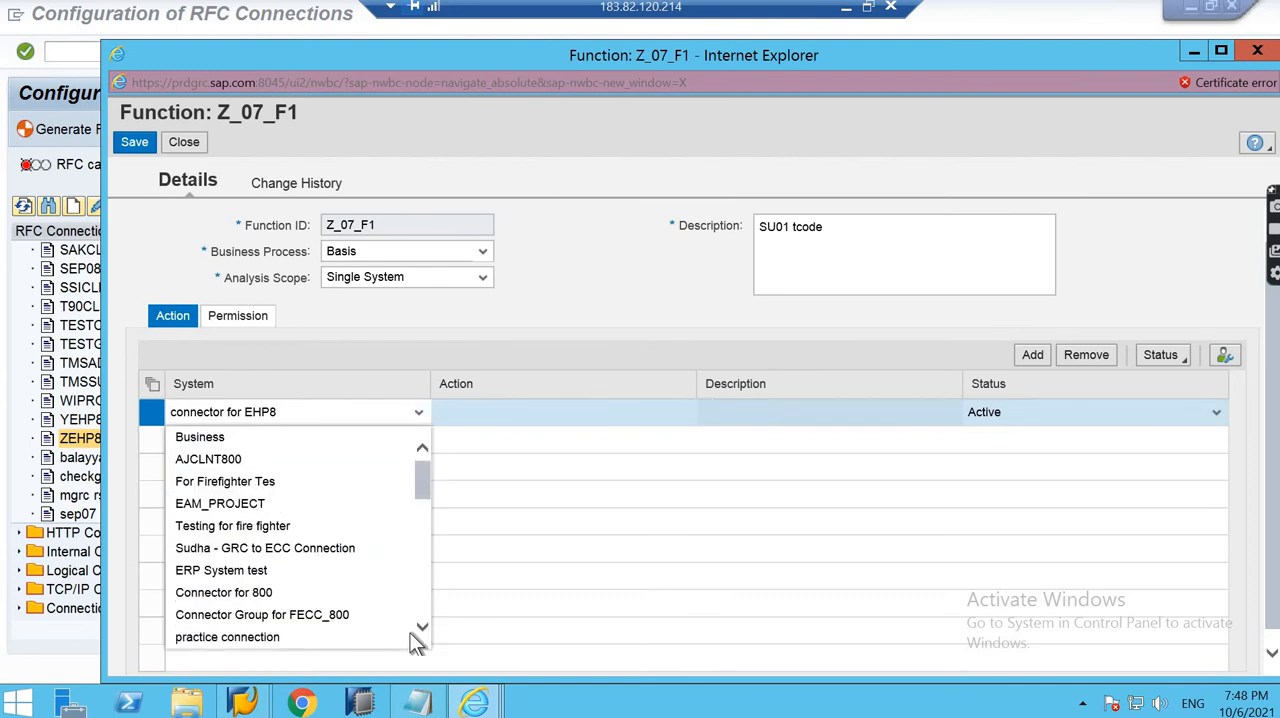
pyautogui.moveTo(411, 634); pyautogui.dragTo(413, 638)
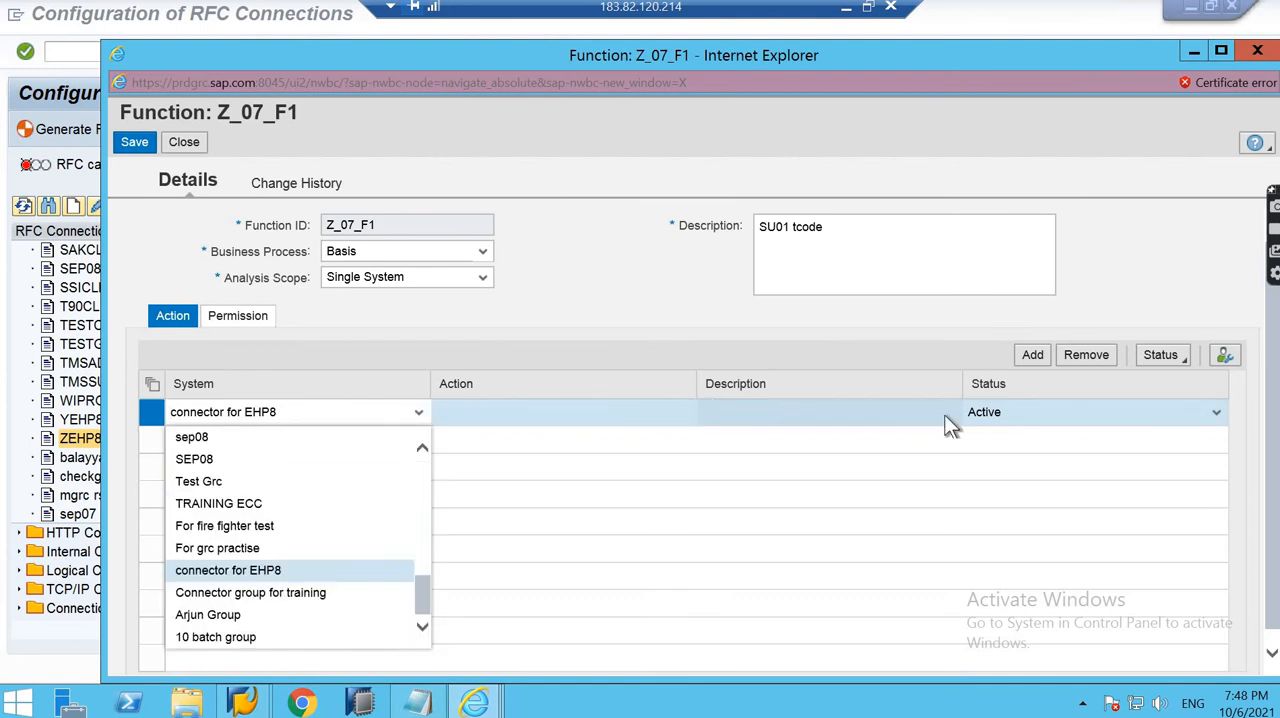
pyautogui.click(1257, 50)
pyautogui.click(500, 358)
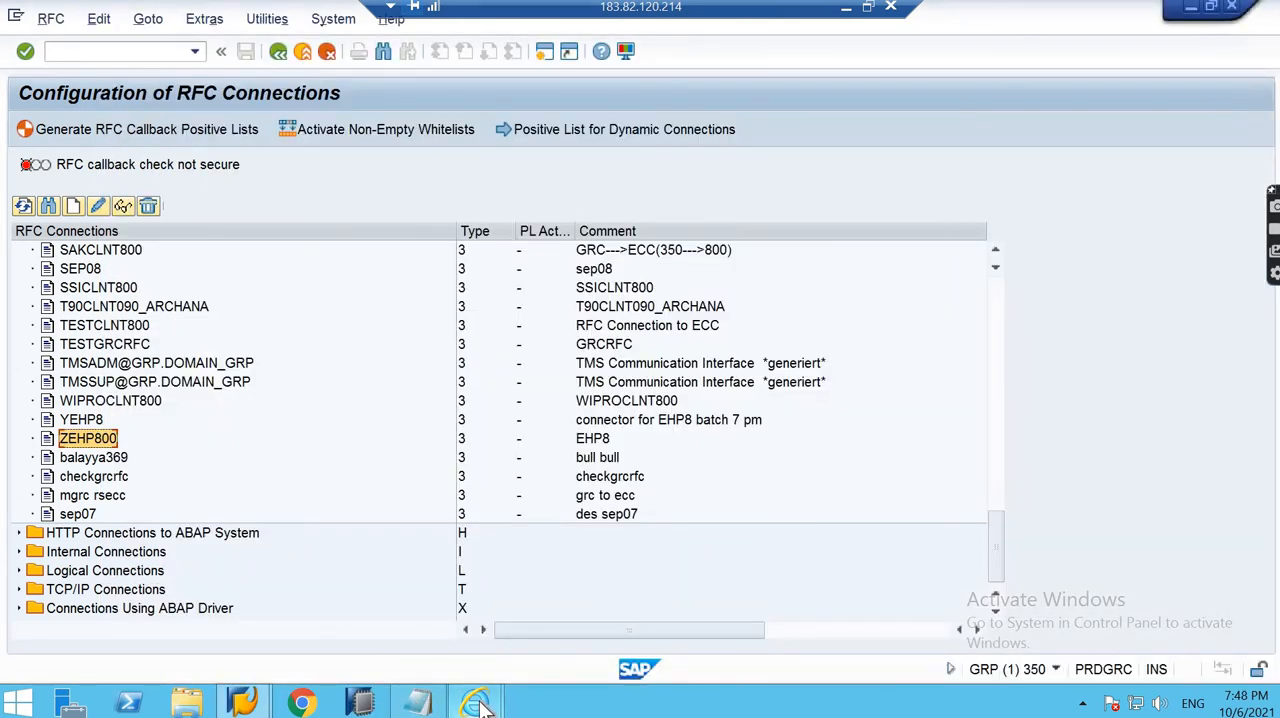
# - Create a new function from the SOD Function list with Function ID Z_07_F1 and business process Basis
pyautogui.moveTo(475, 703)
pyautogui.click(558, 609)
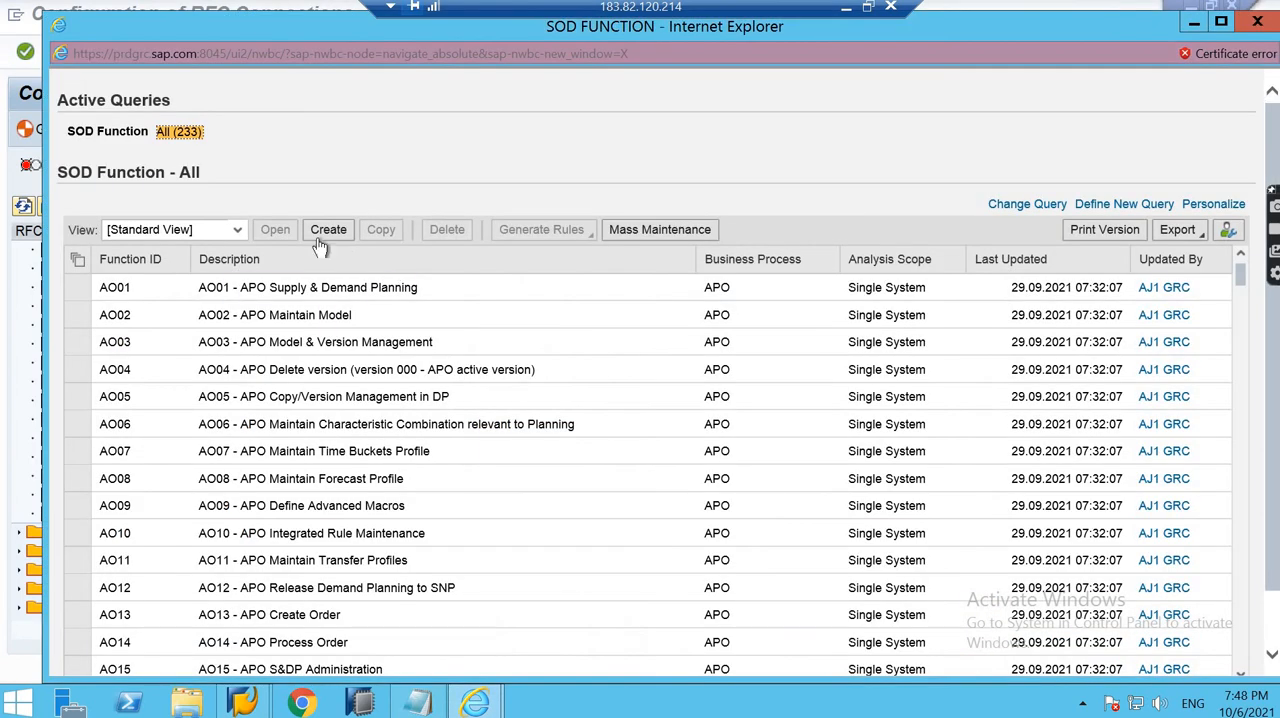
pyautogui.click(322, 235)
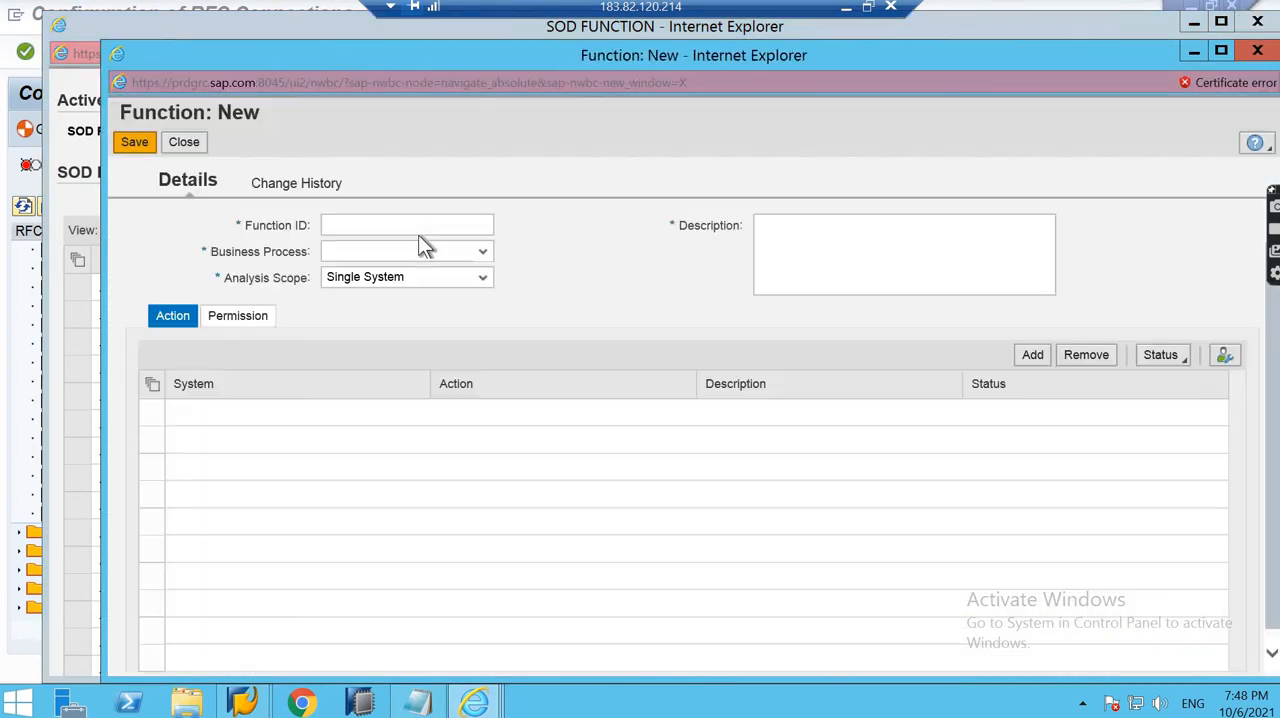
pyautogui.click(415, 221)
pyautogui.write('Z')
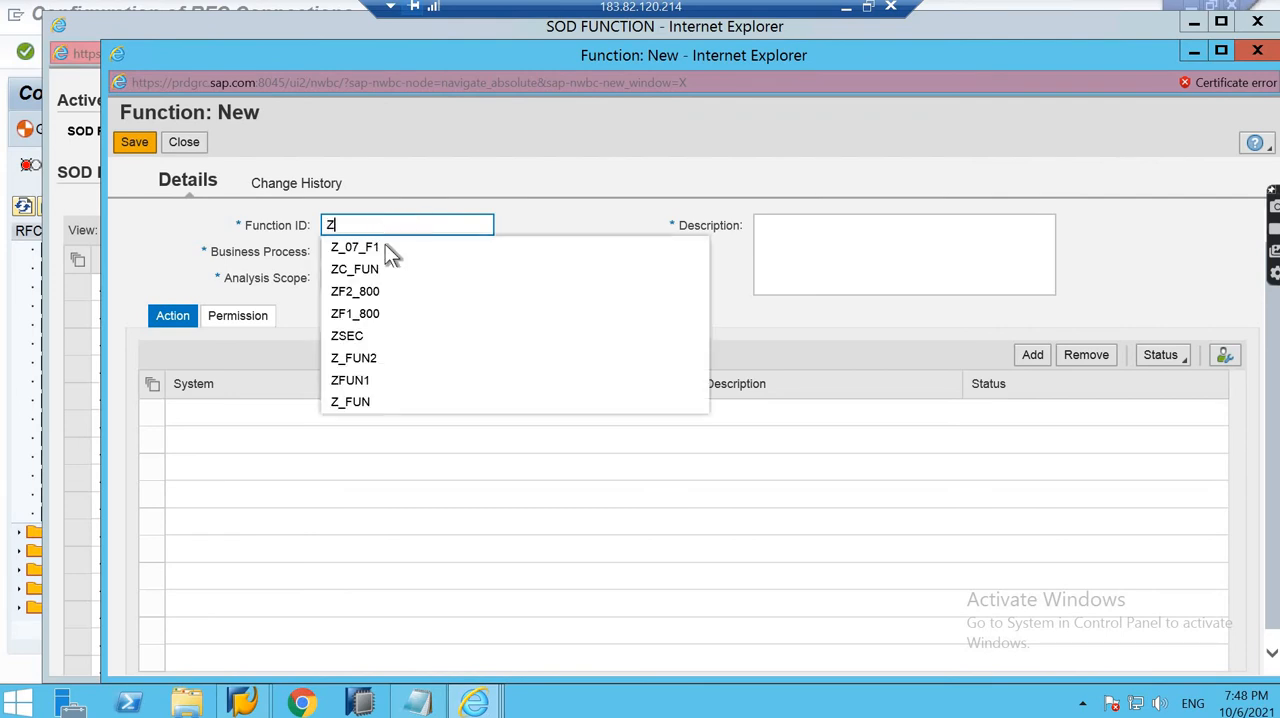
pyautogui.click(385, 246)
pyautogui.click(388, 258)
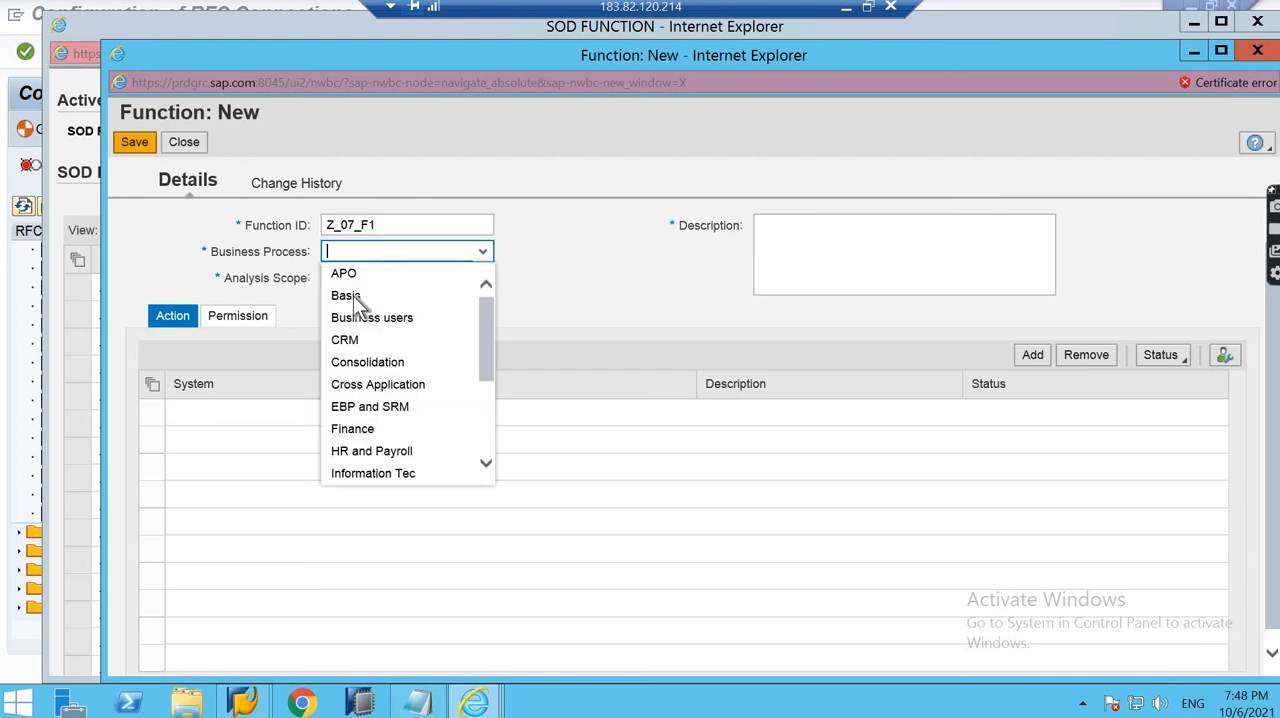
pyautogui.click(353, 295)
# - Enter "SU01 tcode" as the new function's description
pyautogui.click(816, 238)
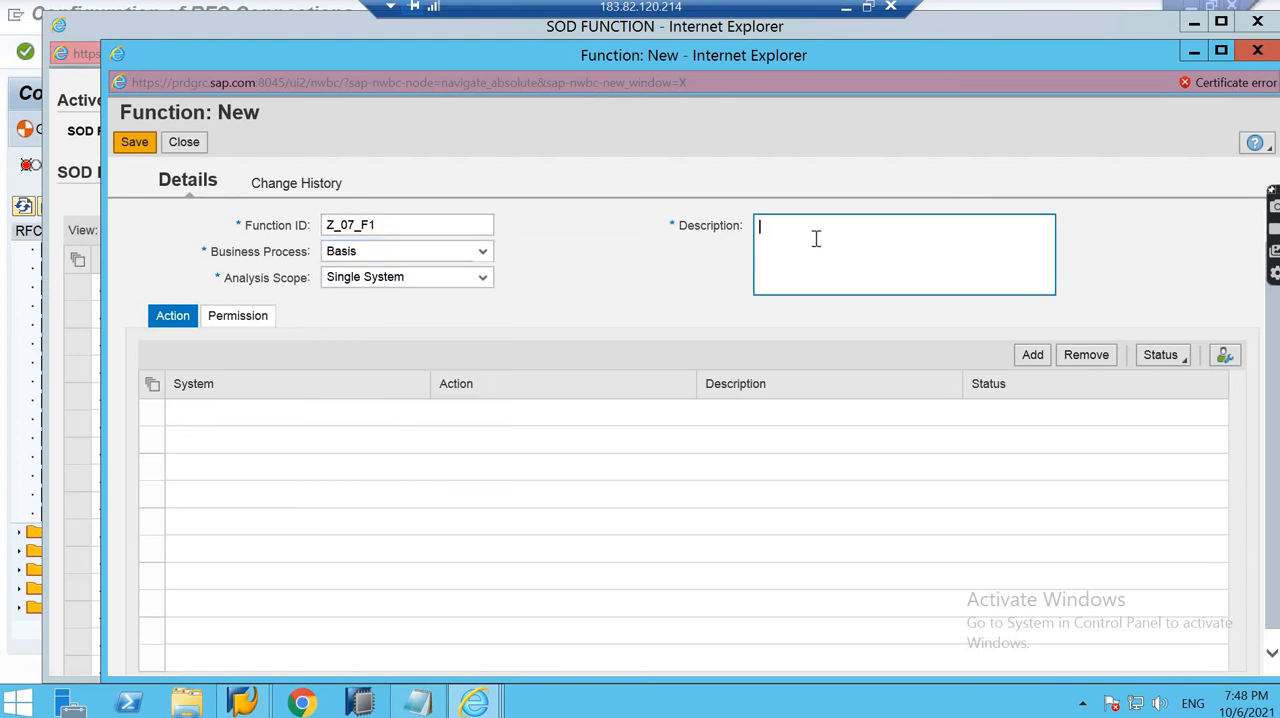
pyautogui.write('SU01 to')
pyautogui.press('BackSpace')
pyautogui.write('code')
# - Add an action row to the function with "connector for EHP8 batch 7 pm" as its system
pyautogui.click(1032, 355)
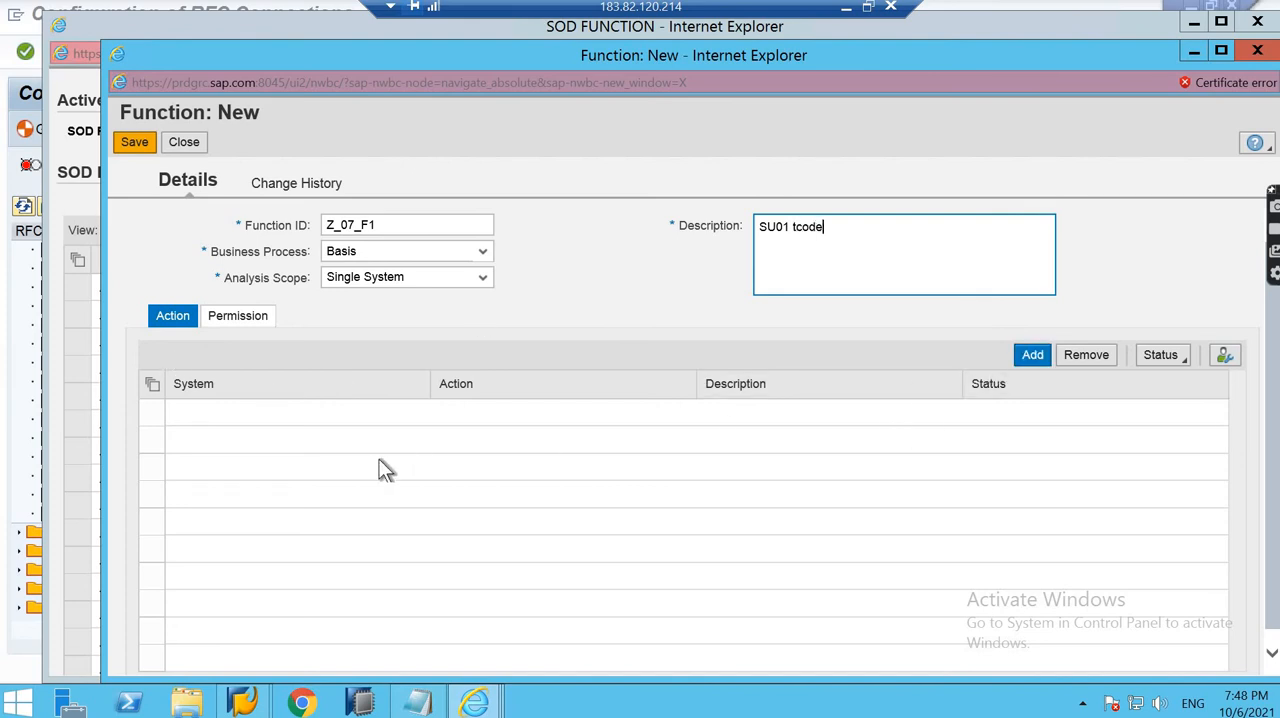
pyautogui.click(418, 418)
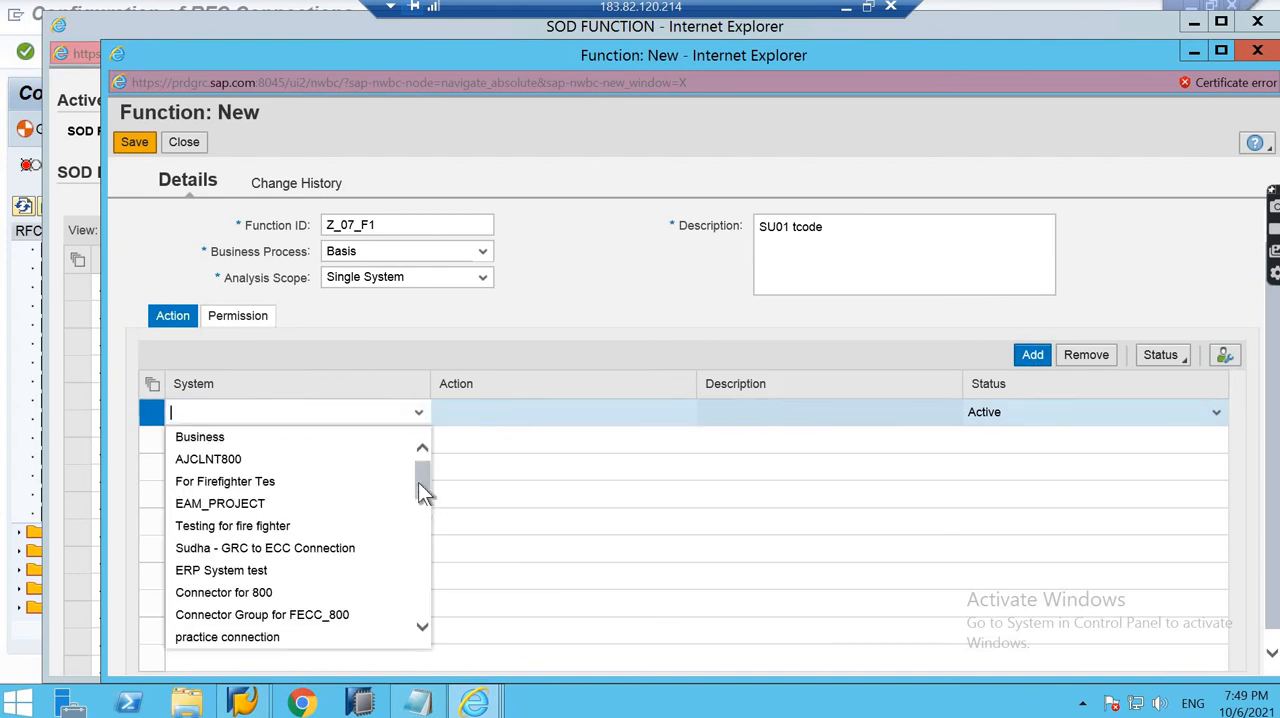
pyautogui.scroll(-10, 418, 519)
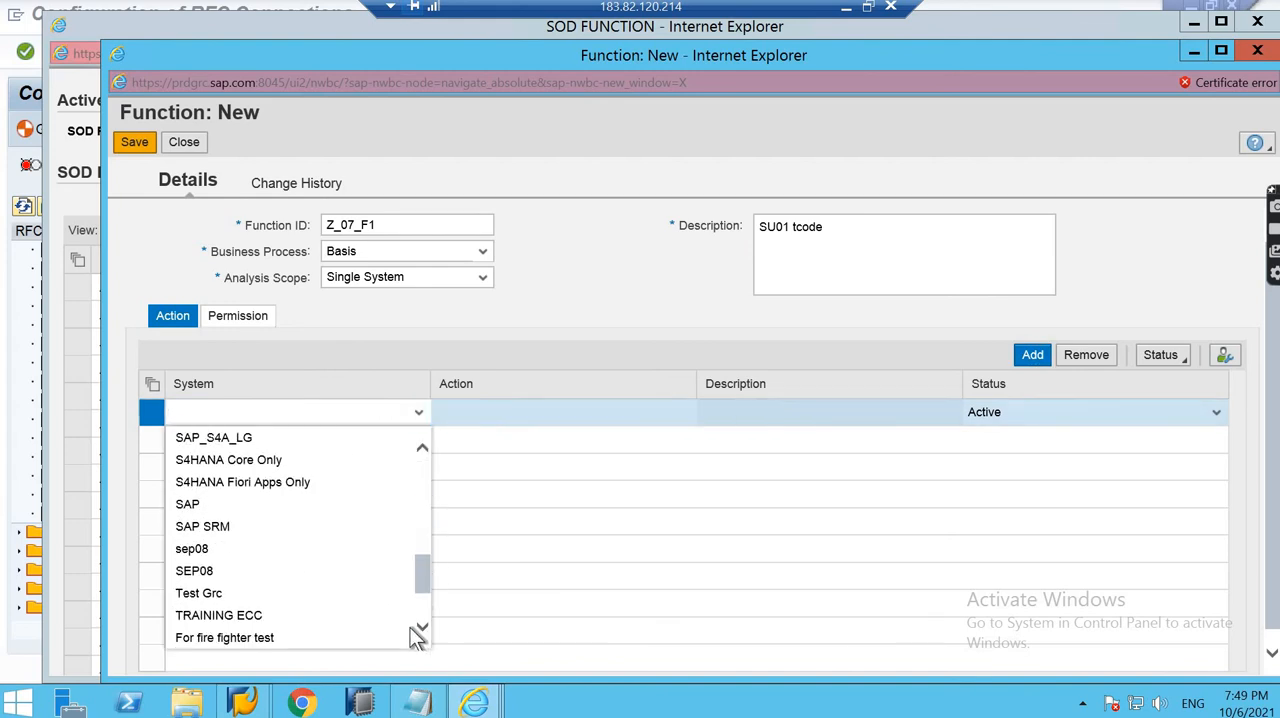
pyautogui.click(395, 571)
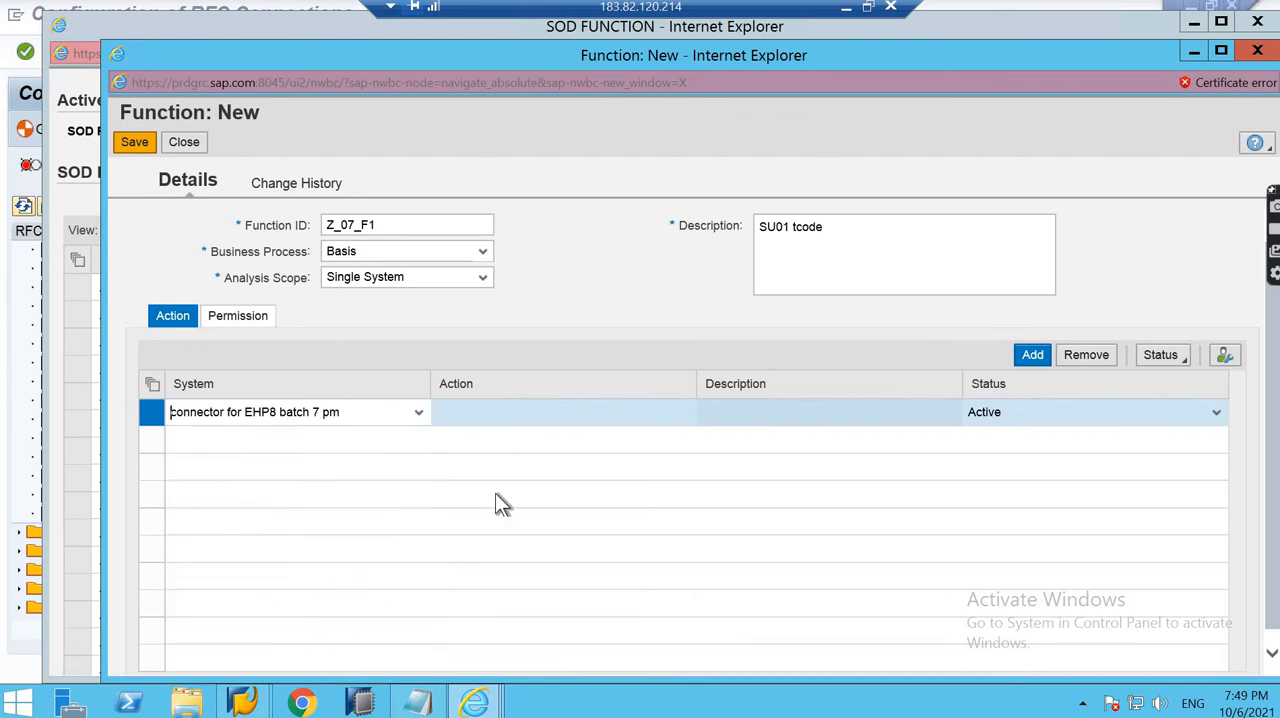
# - Search the available actions for SU01 and assign it to the new action row
pyautogui.click(692, 413)
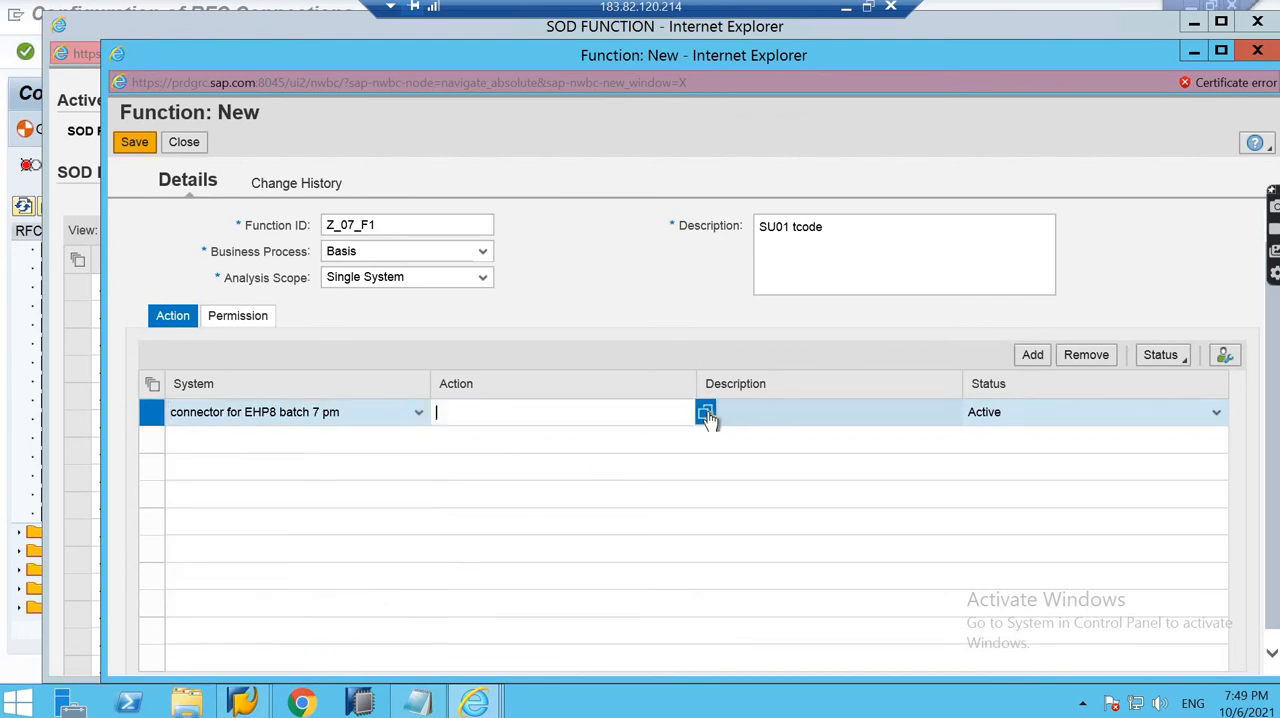
pyautogui.click(706, 411)
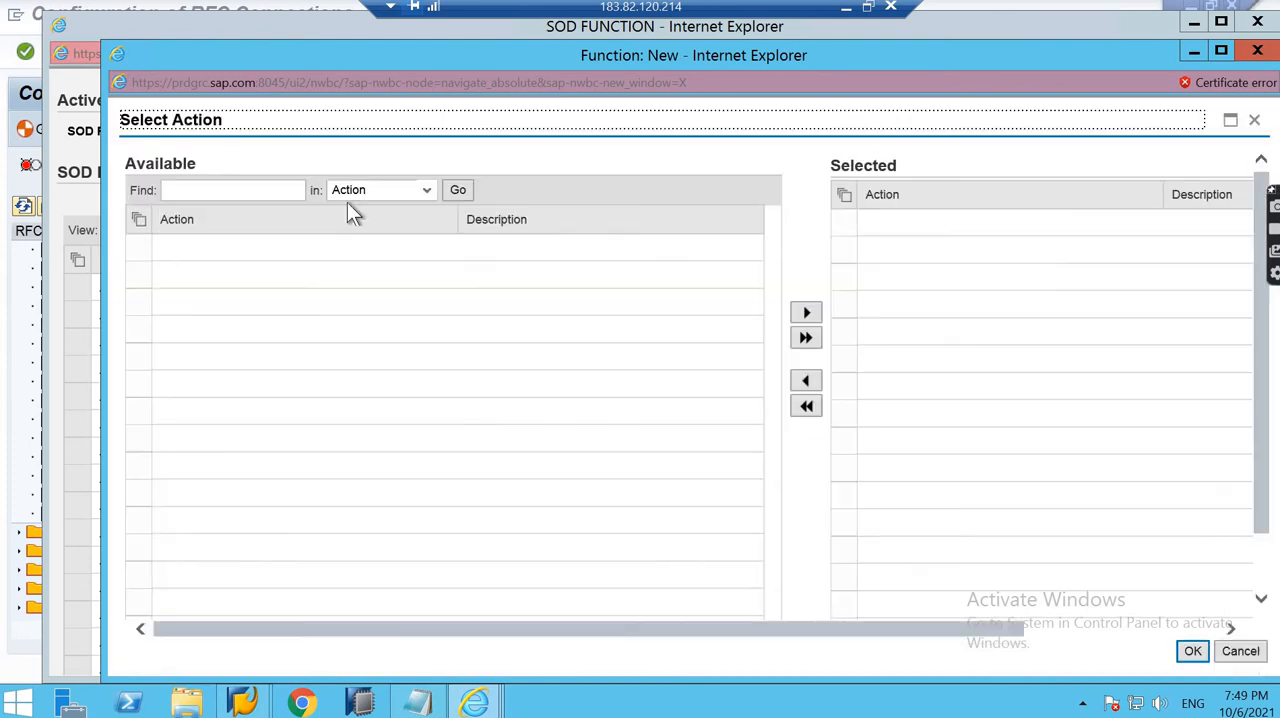
pyautogui.click(248, 194)
pyautogui.write('SU01')
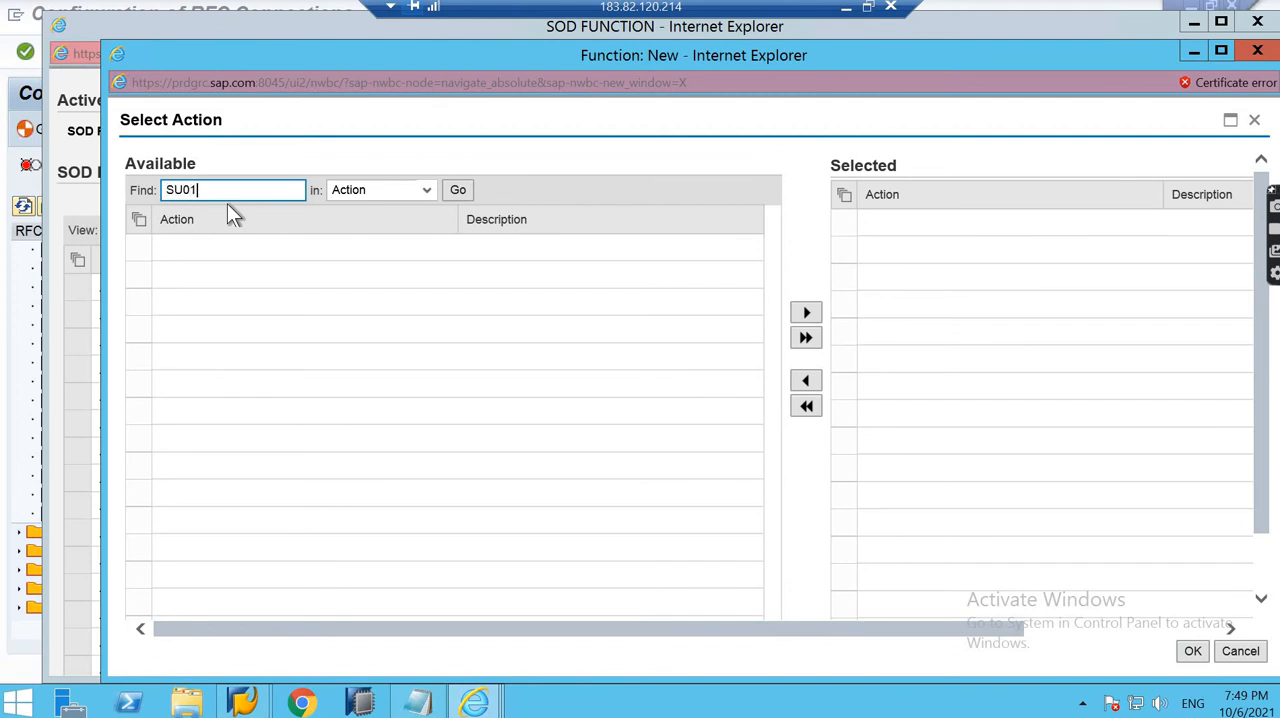
pyautogui.click(457, 190)
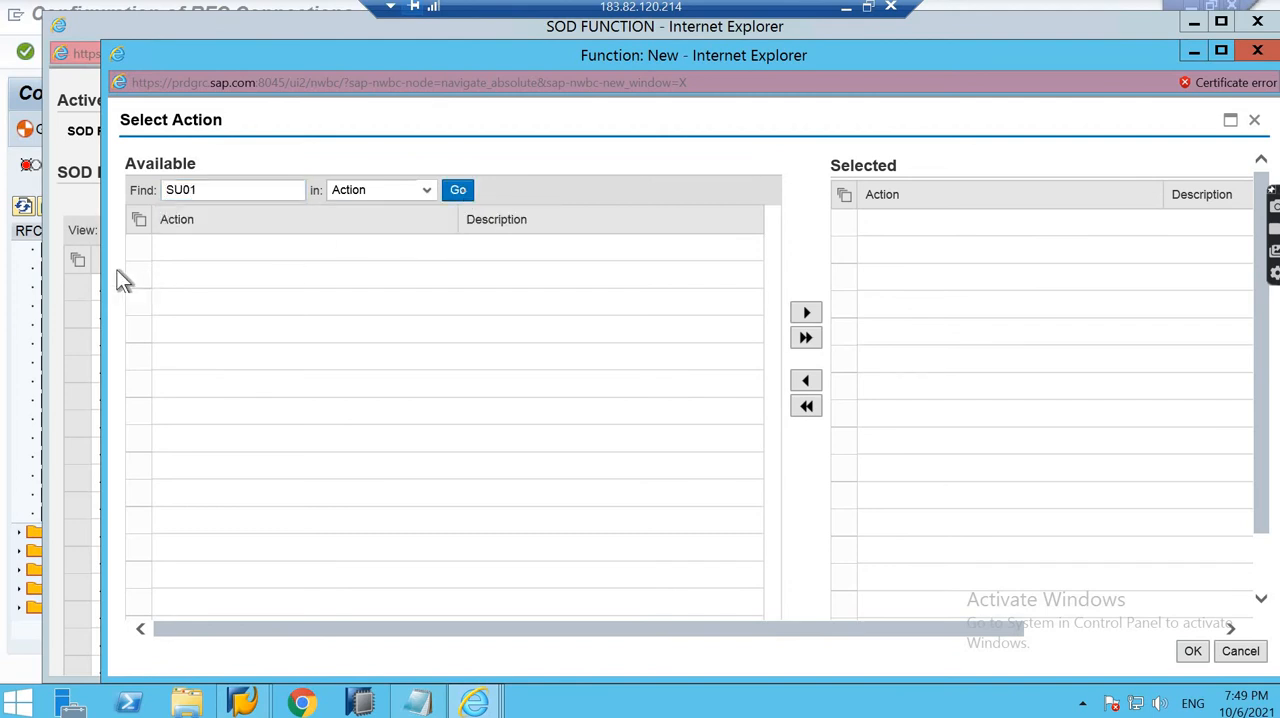
pyautogui.click(138, 248)
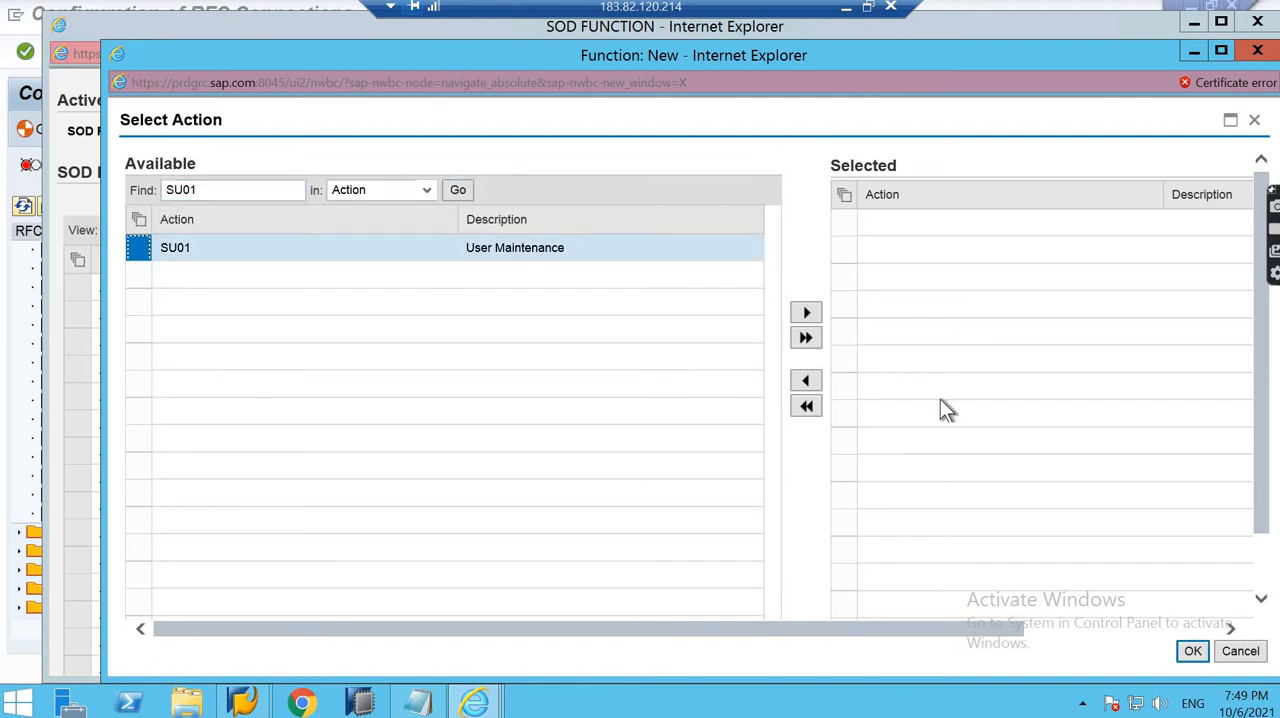
pyautogui.click(806, 313)
pyautogui.click(1180, 652)
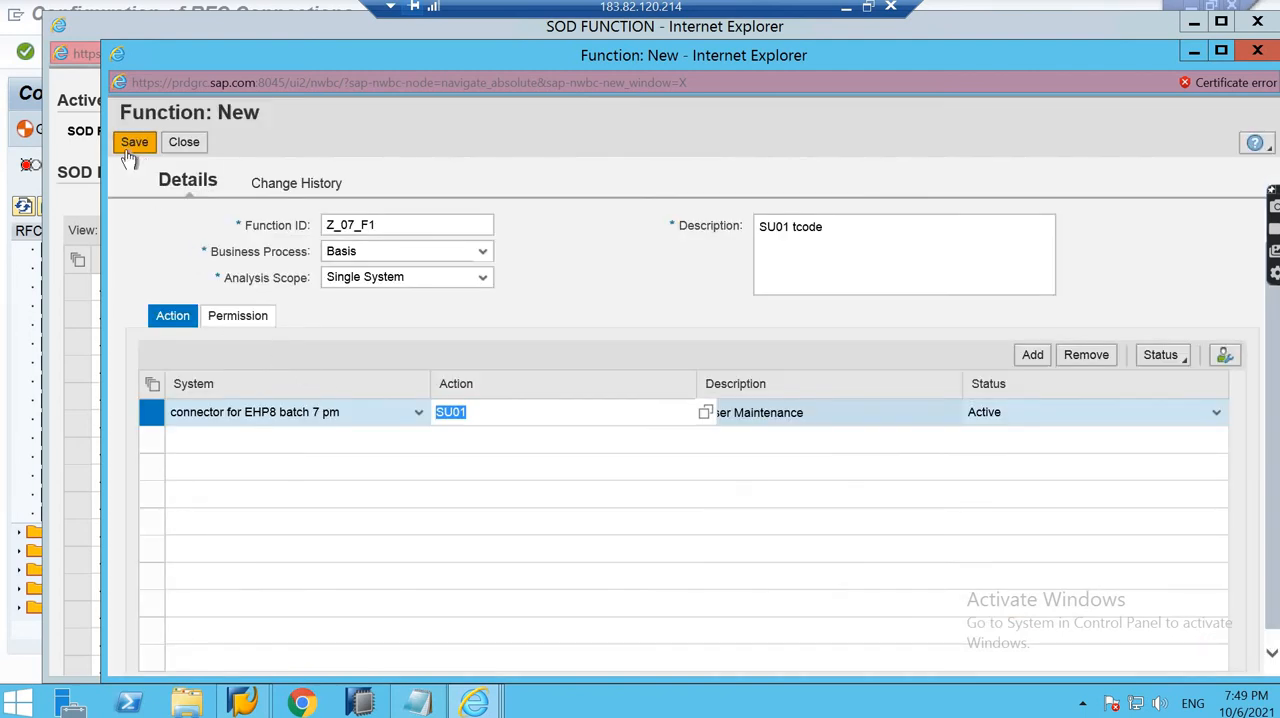
# - Show the permissions of the SU01 action and try to save the new function
pyautogui.click(224, 315)
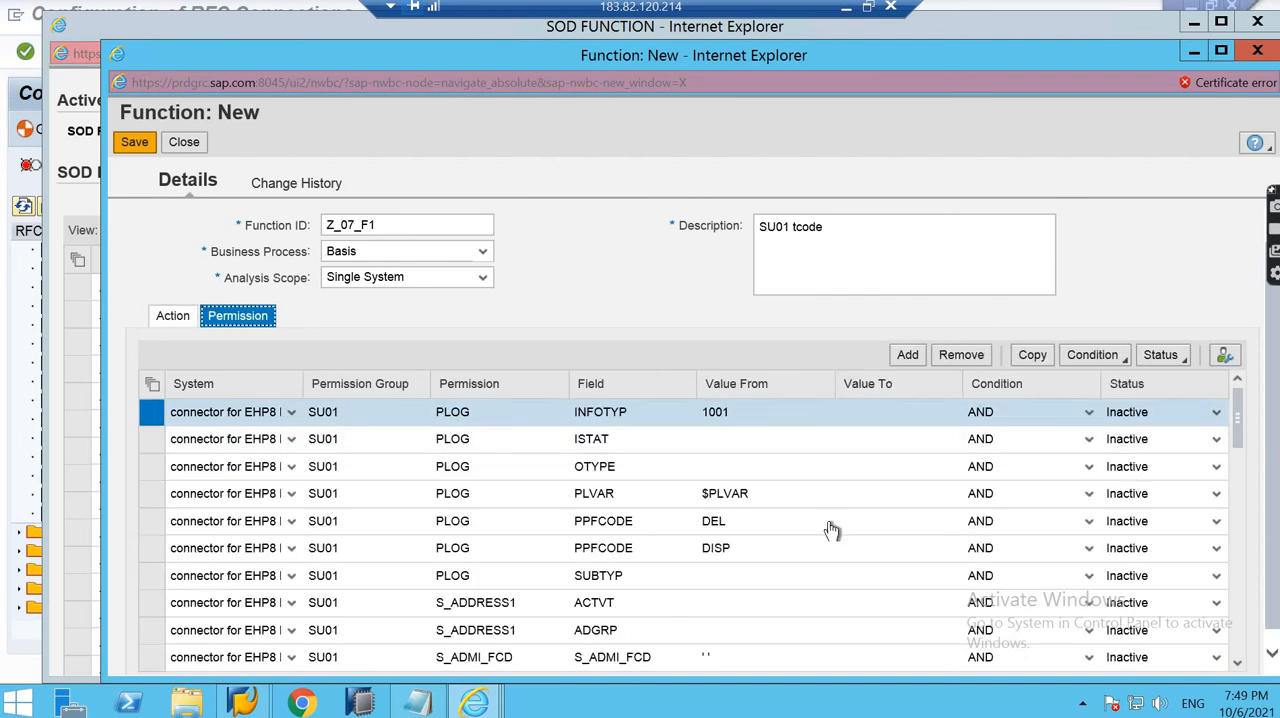
pyautogui.click(118, 143)
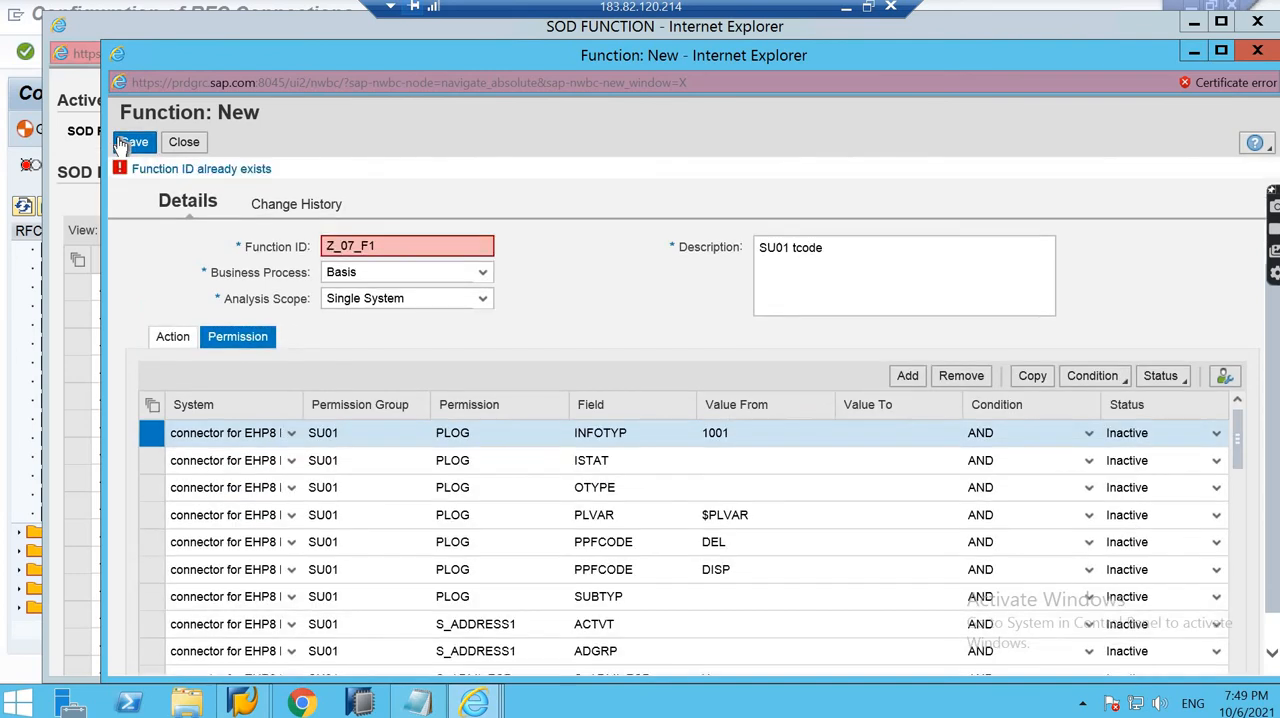
# - Change the new function's ID to Z_07_05, save the function and close it
pyautogui.click(408, 247)
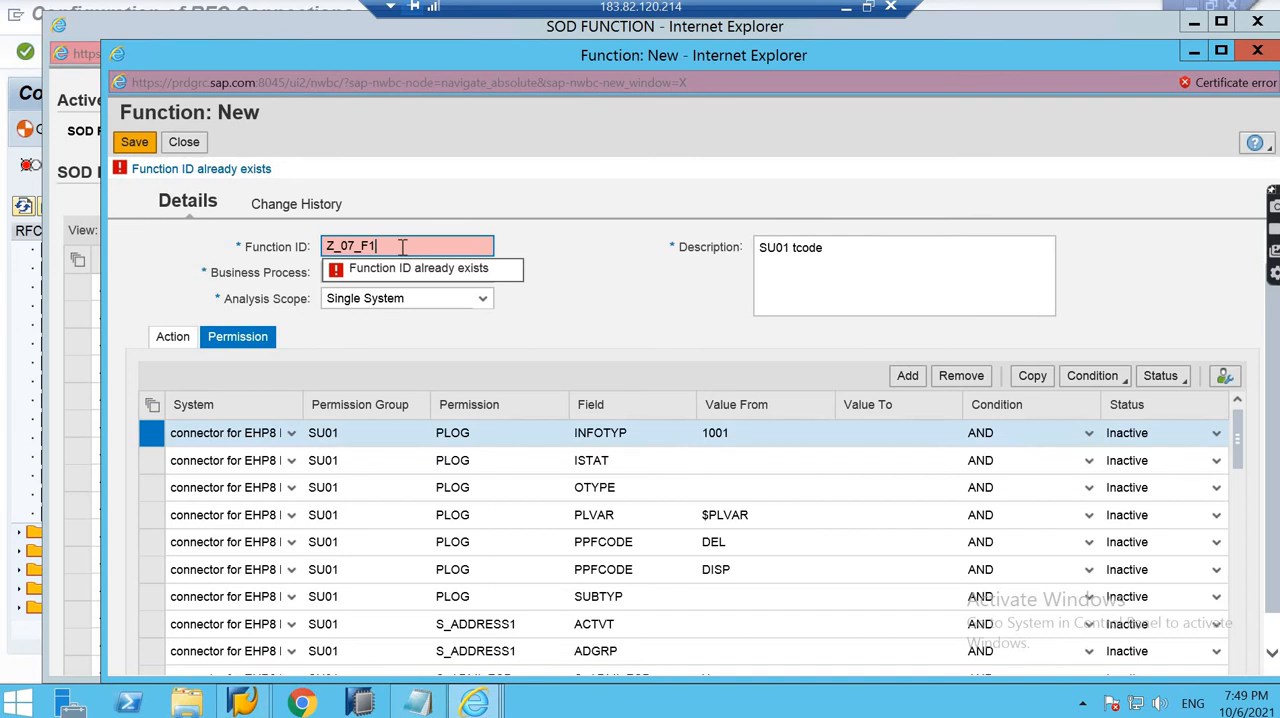
pyautogui.press('BackSpace')
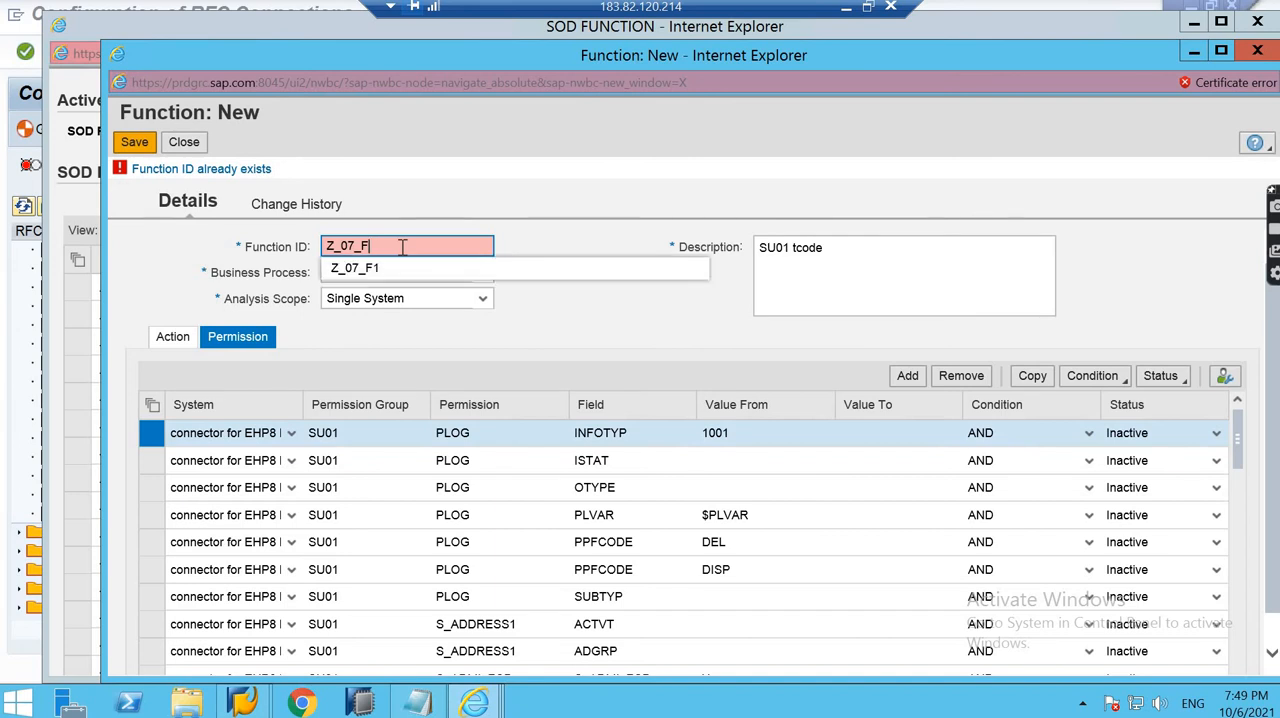
pyautogui.write('5')
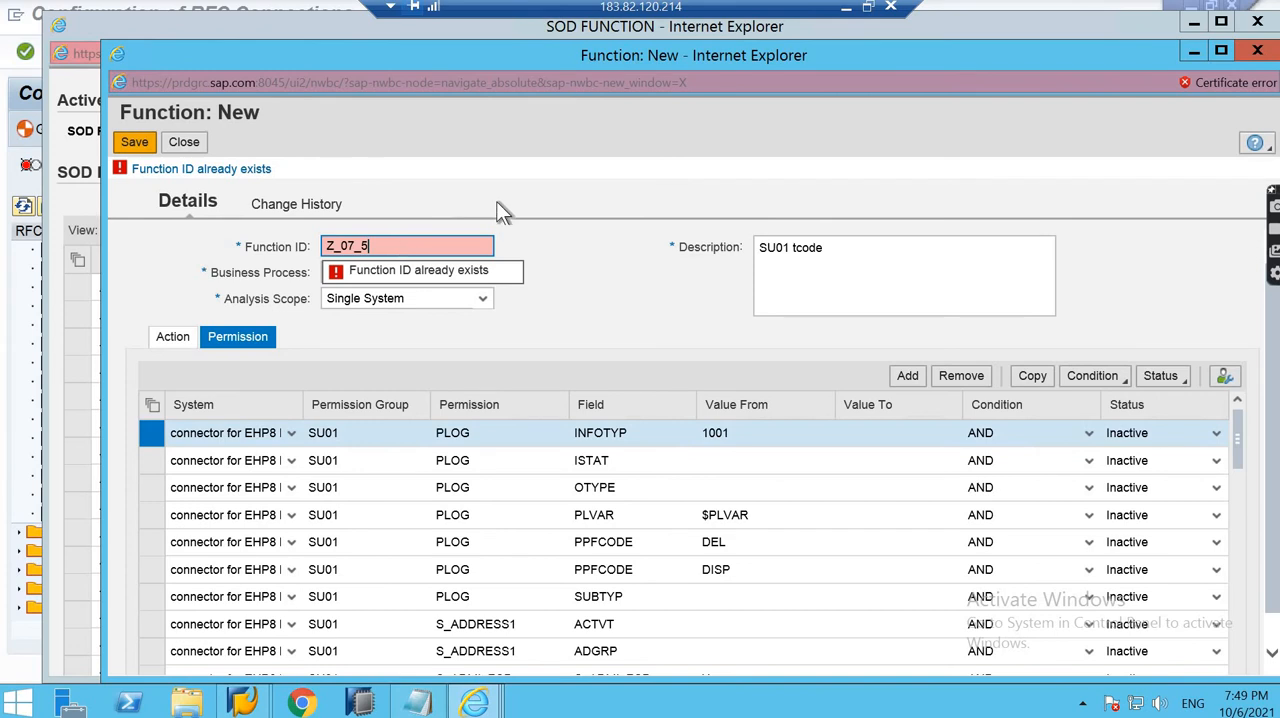
pyautogui.click(366, 246)
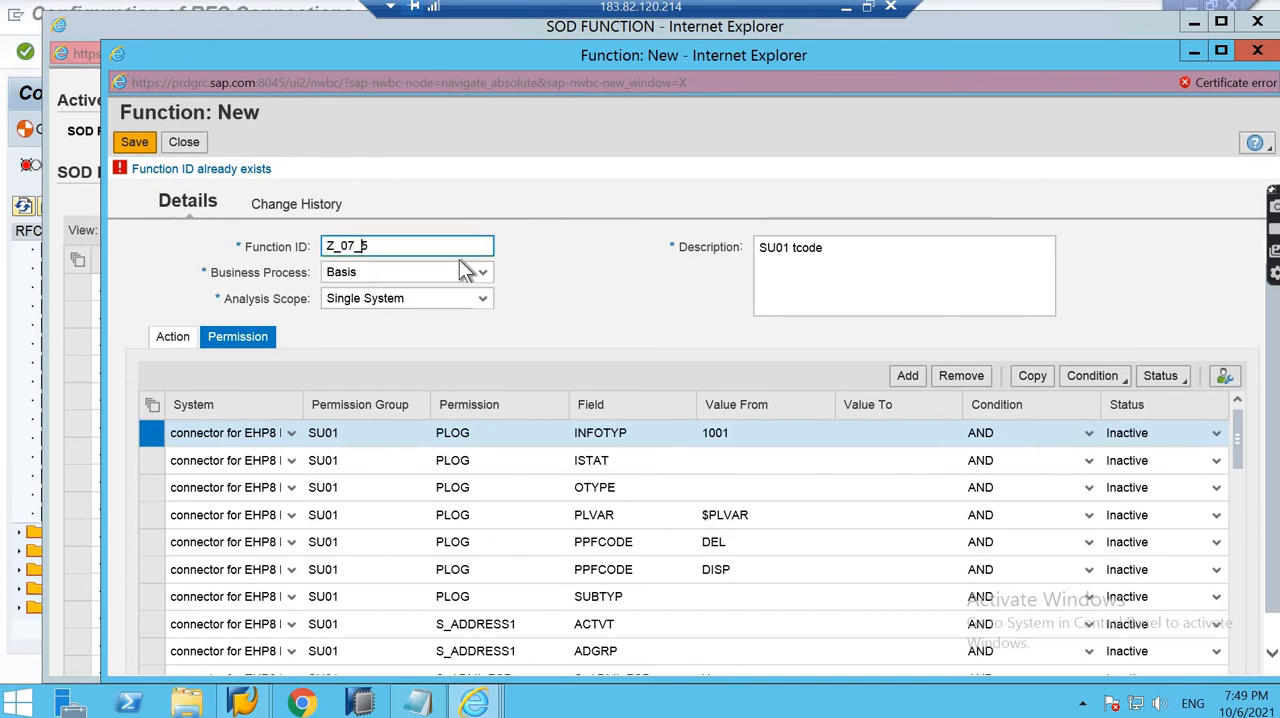
pyautogui.write('0')
pyautogui.click(135, 143)
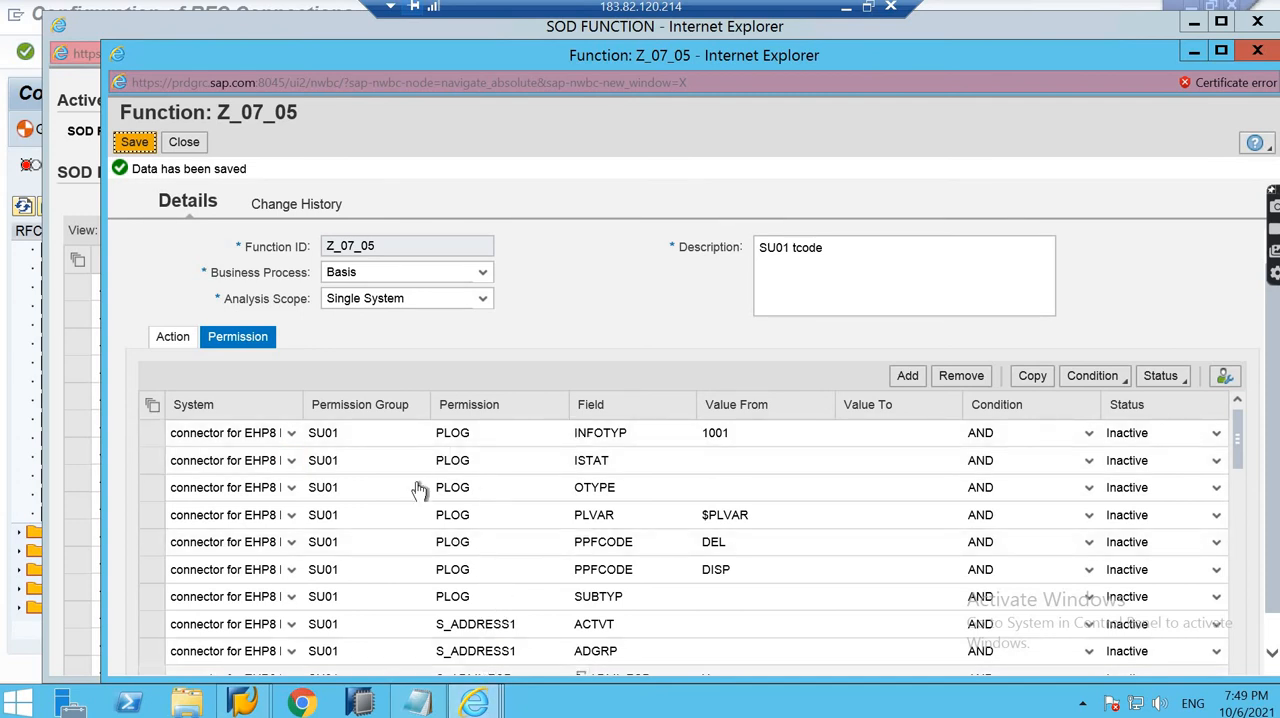
pyautogui.click(184, 142)
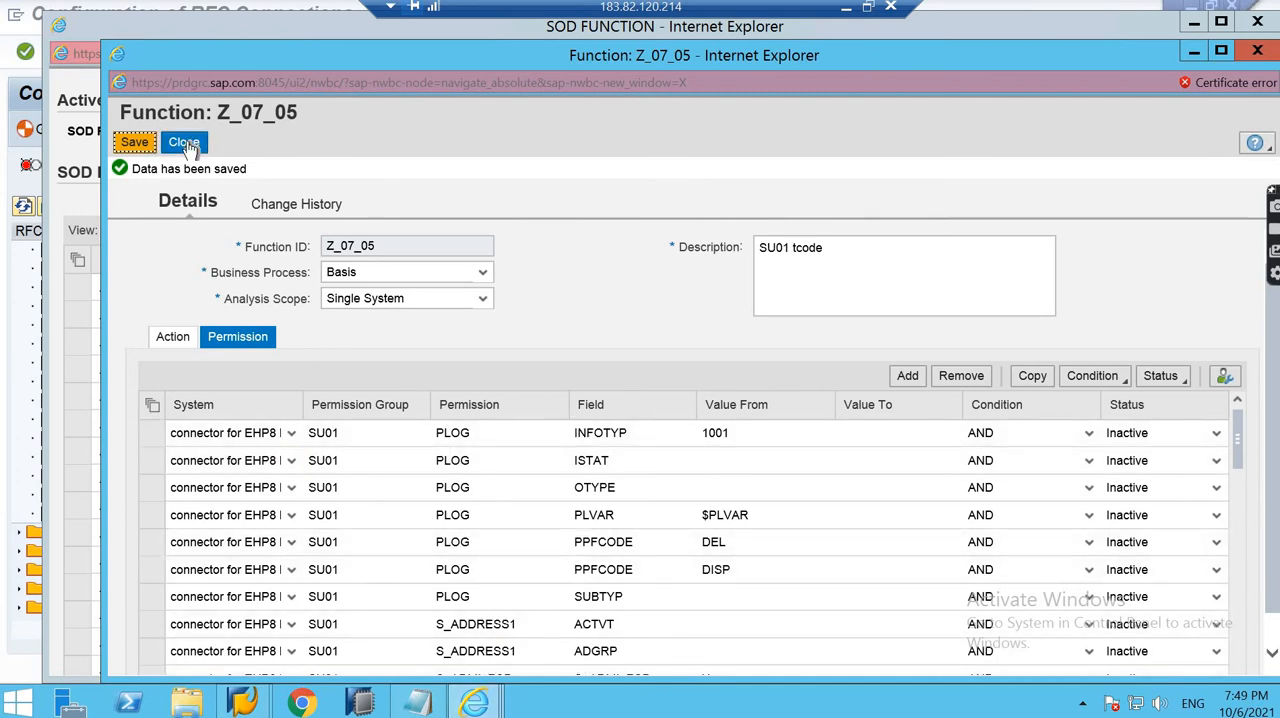
pyautogui.click(188, 143)
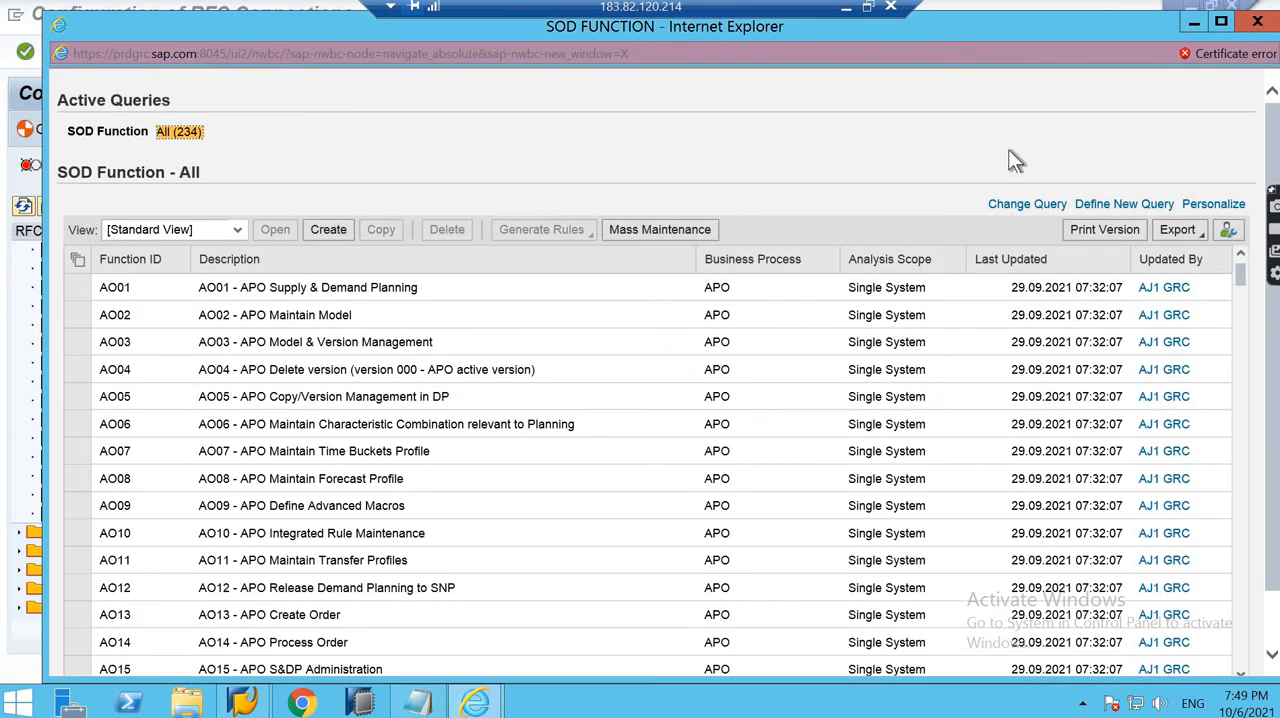
pyautogui.click(1194, 24)
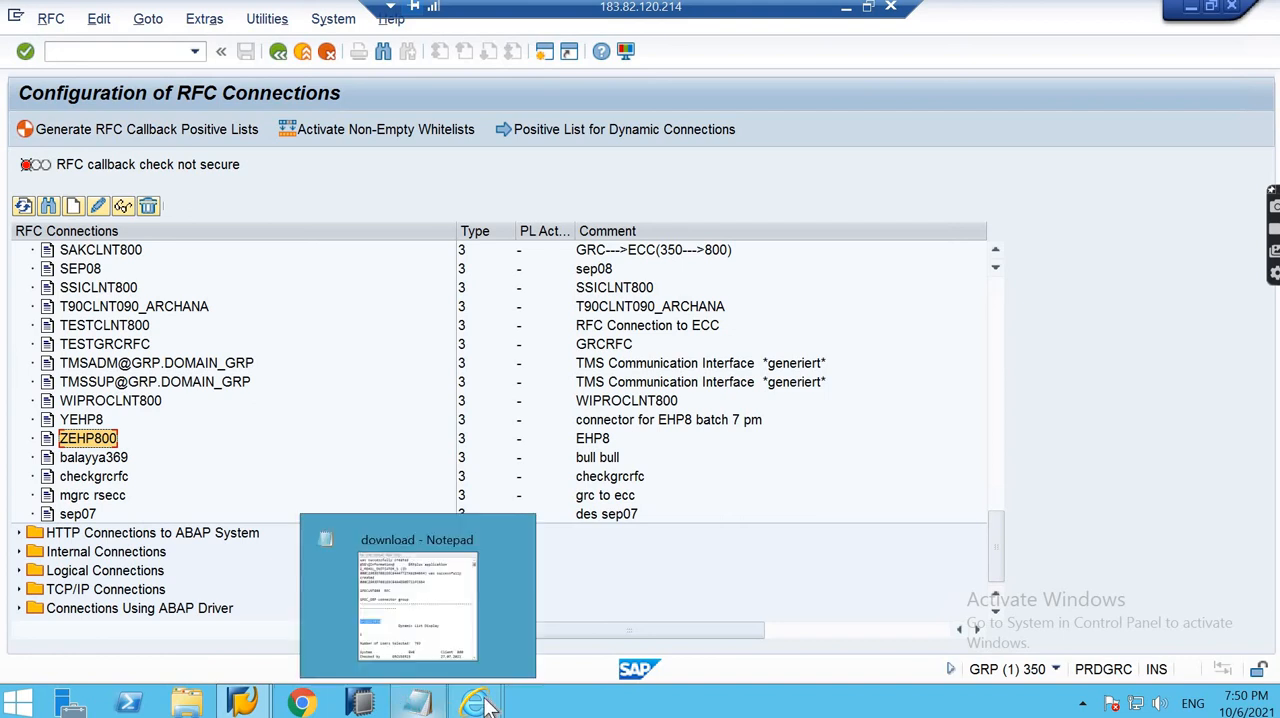
pyautogui.moveTo(475, 703)
pyautogui.click(535, 645)
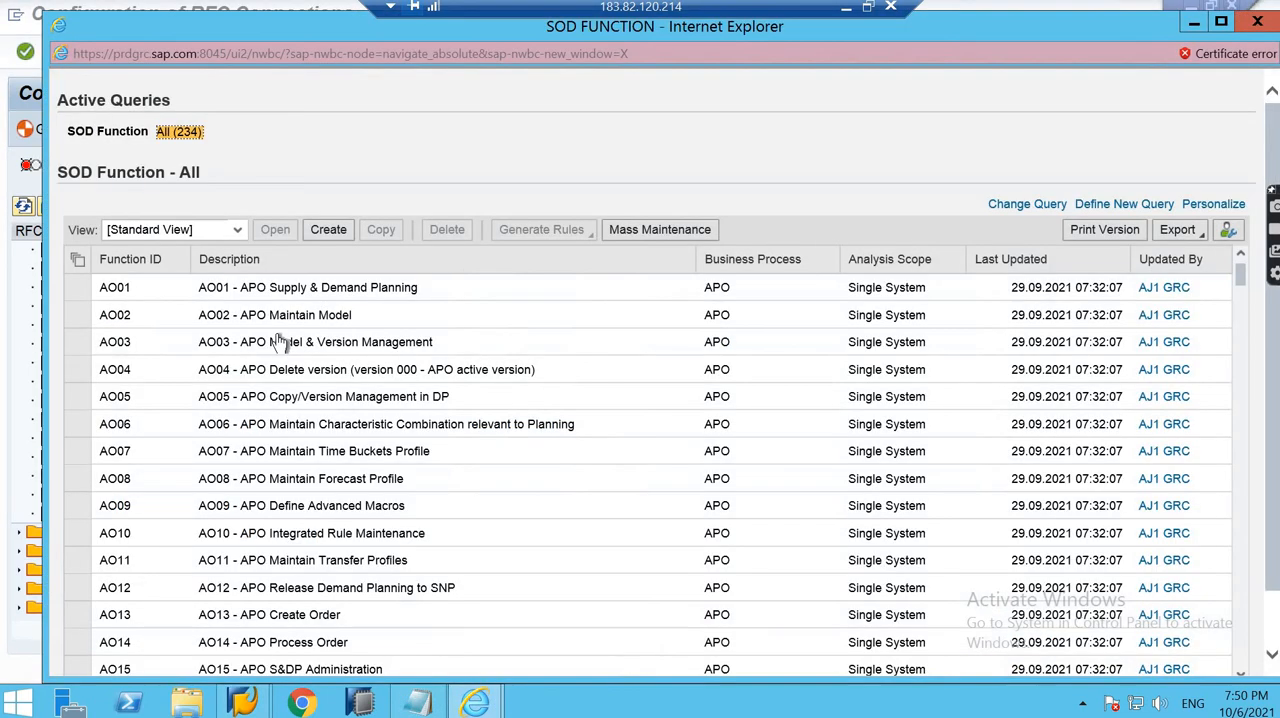
# - Switch to Notepad and start a new blank document
pyautogui.click(418, 703)
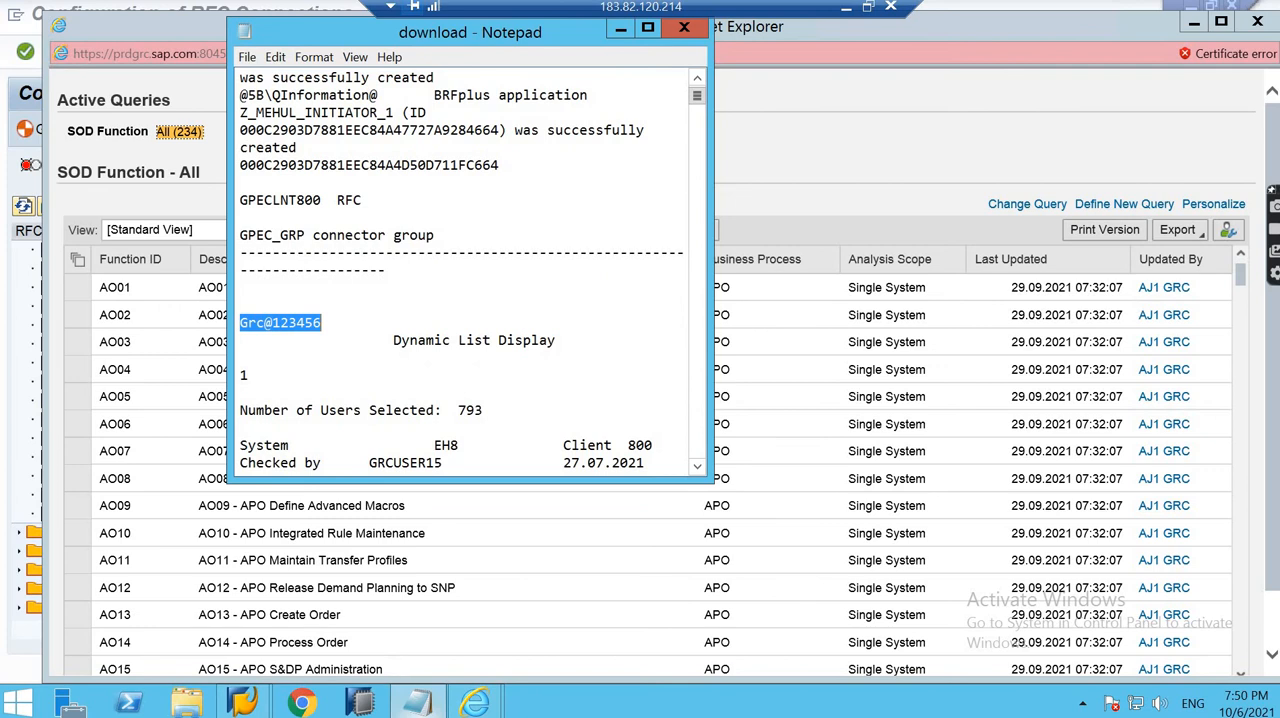
pyautogui.click(420, 705)
pyautogui.click(422, 707)
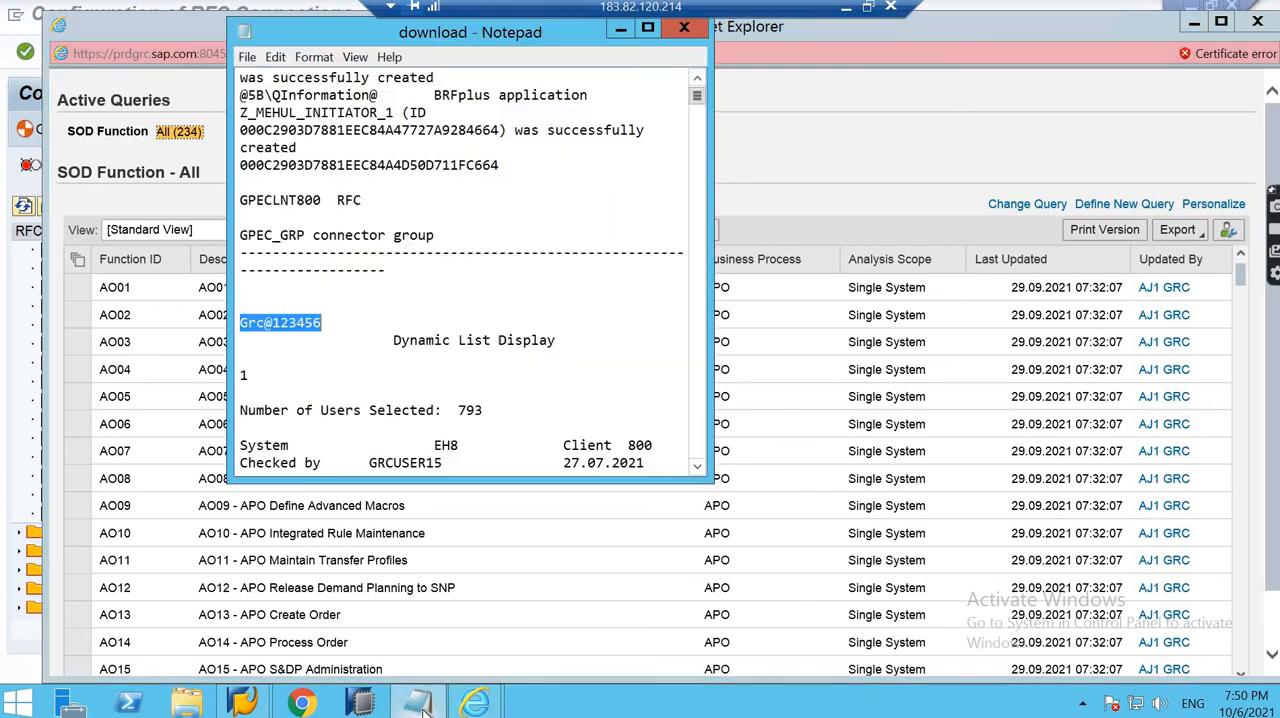
pyautogui.click(247, 57)
pyautogui.click(275, 79)
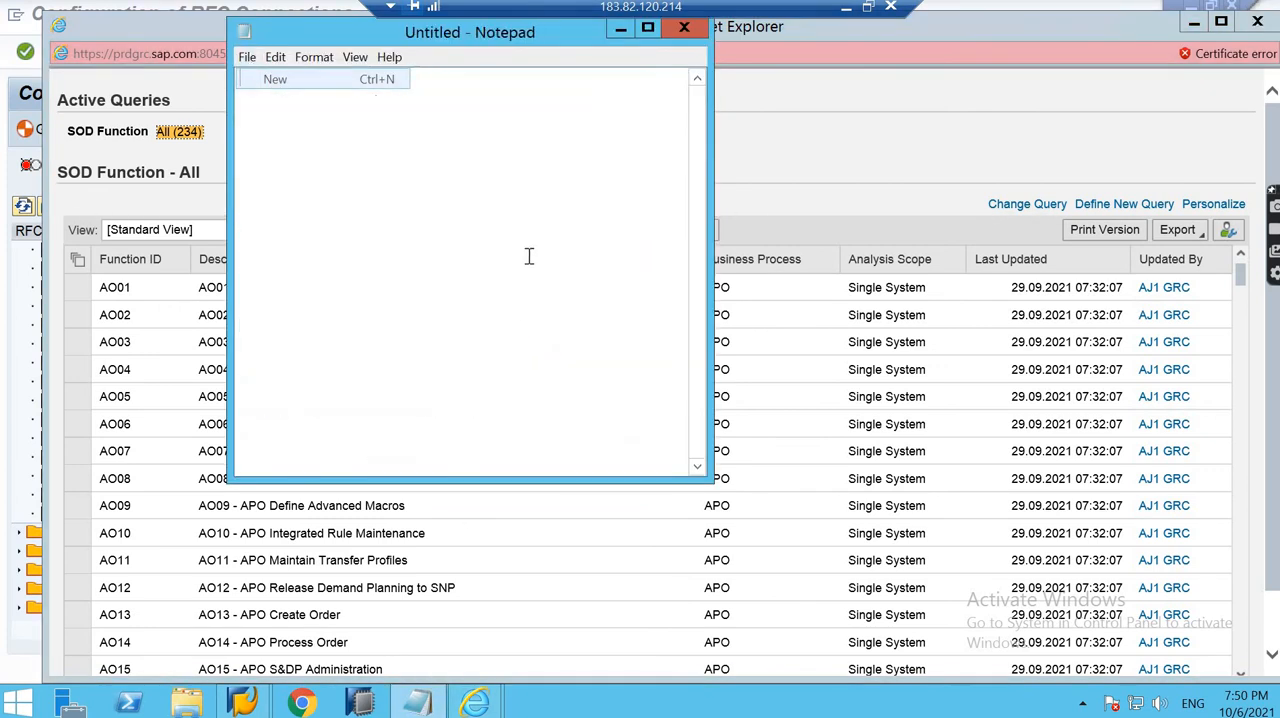
# - Note the function ID Z_07_05 in the document, checking it against the end of the SOD function list
pyautogui.write('Z_')
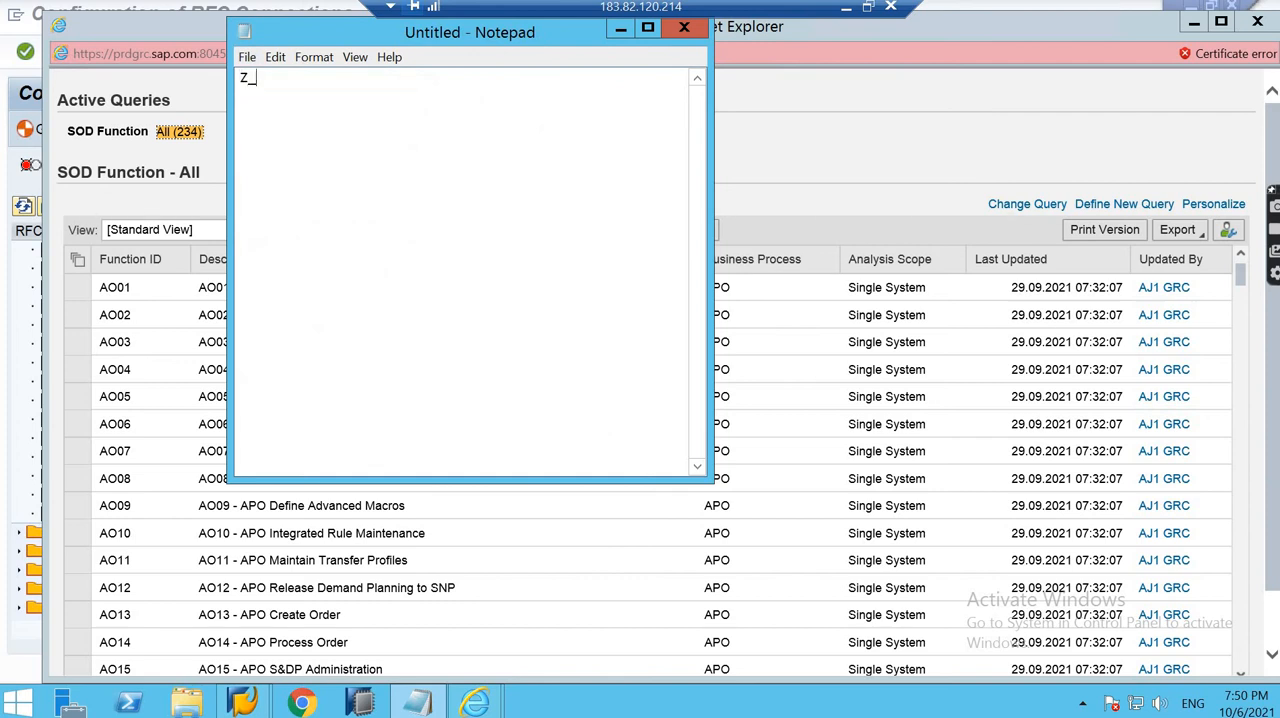
pyautogui.write('F')
pyautogui.press('BackSpace')
pyautogui.write('7')
pyautogui.press('BackSpace')
pyautogui.write('07_')
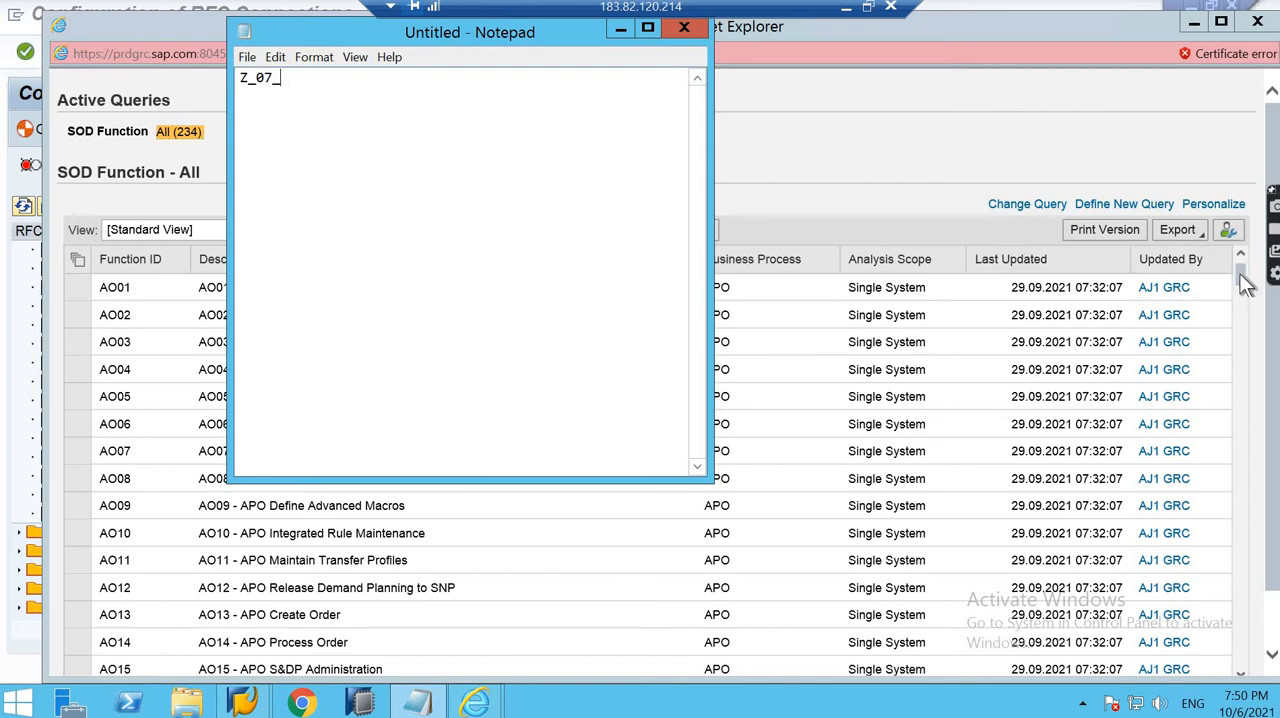
pyautogui.moveTo(1240, 275); pyautogui.dragTo(1216, 696)
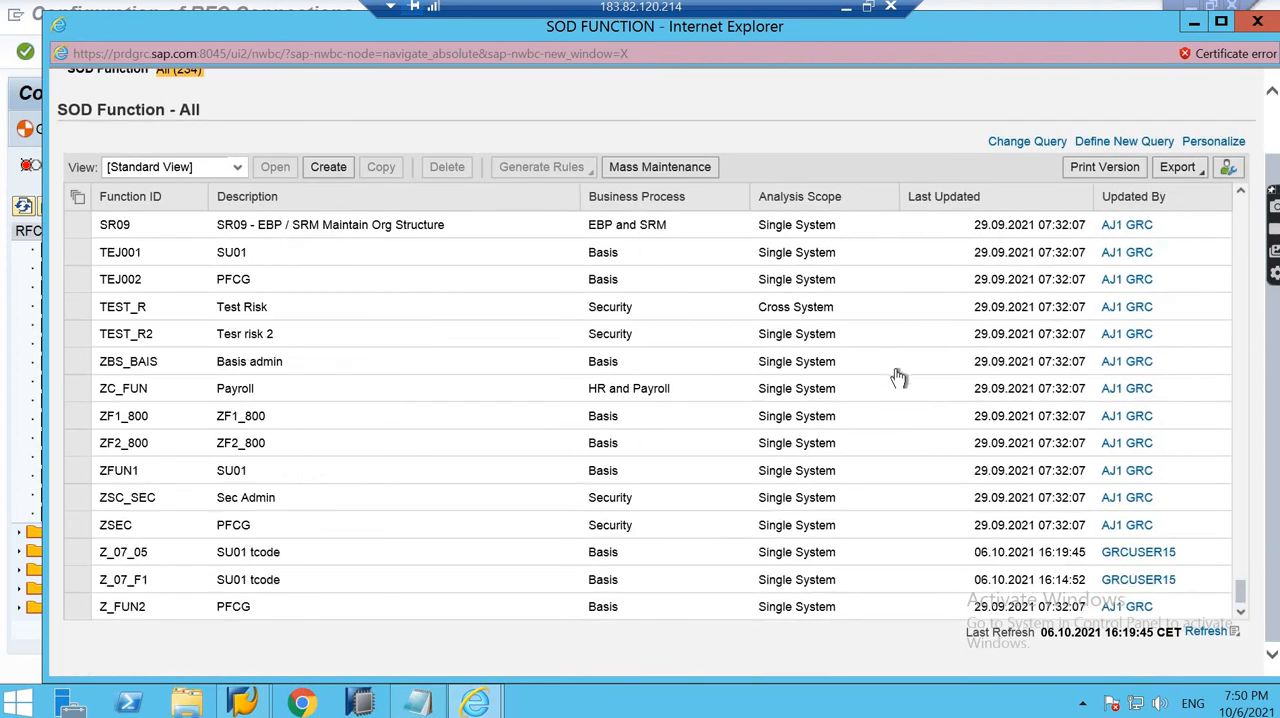
pyautogui.click(418, 703)
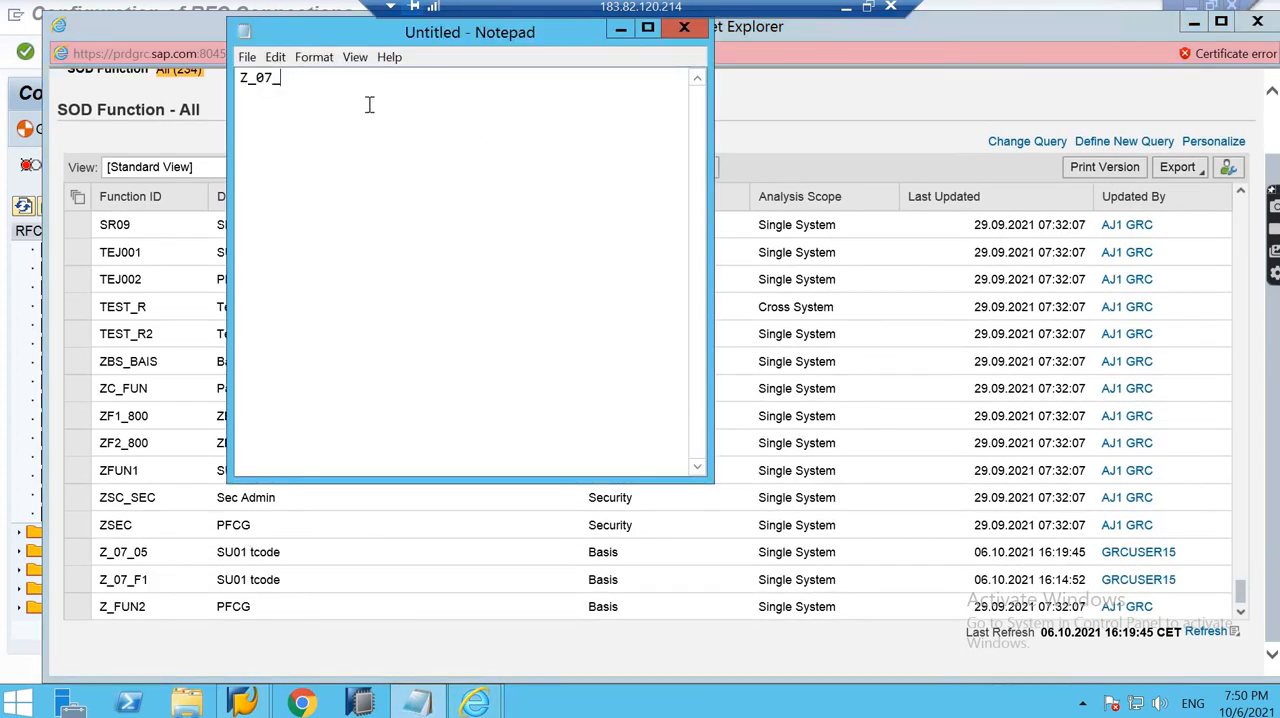
pyautogui.write('05')
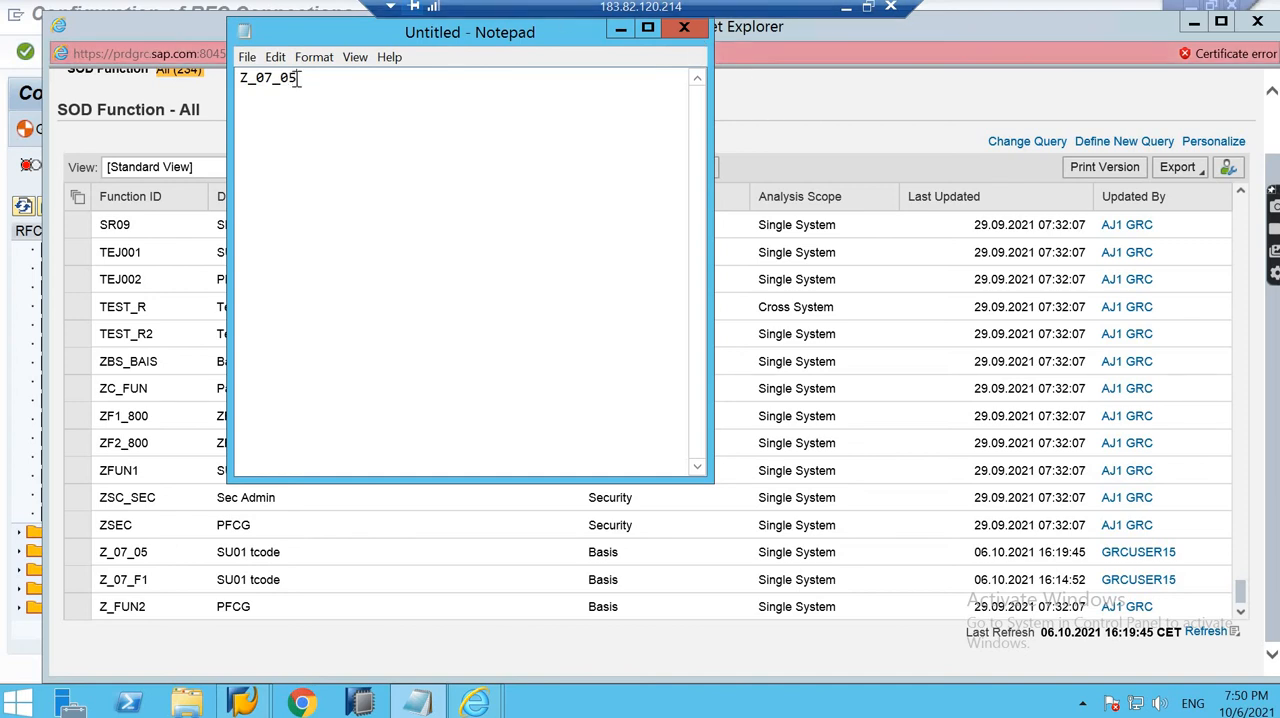
# - Duplicate the noted function ID on a second line and change its final digit to 6
pyautogui.hotkey('ctrl', 'a')
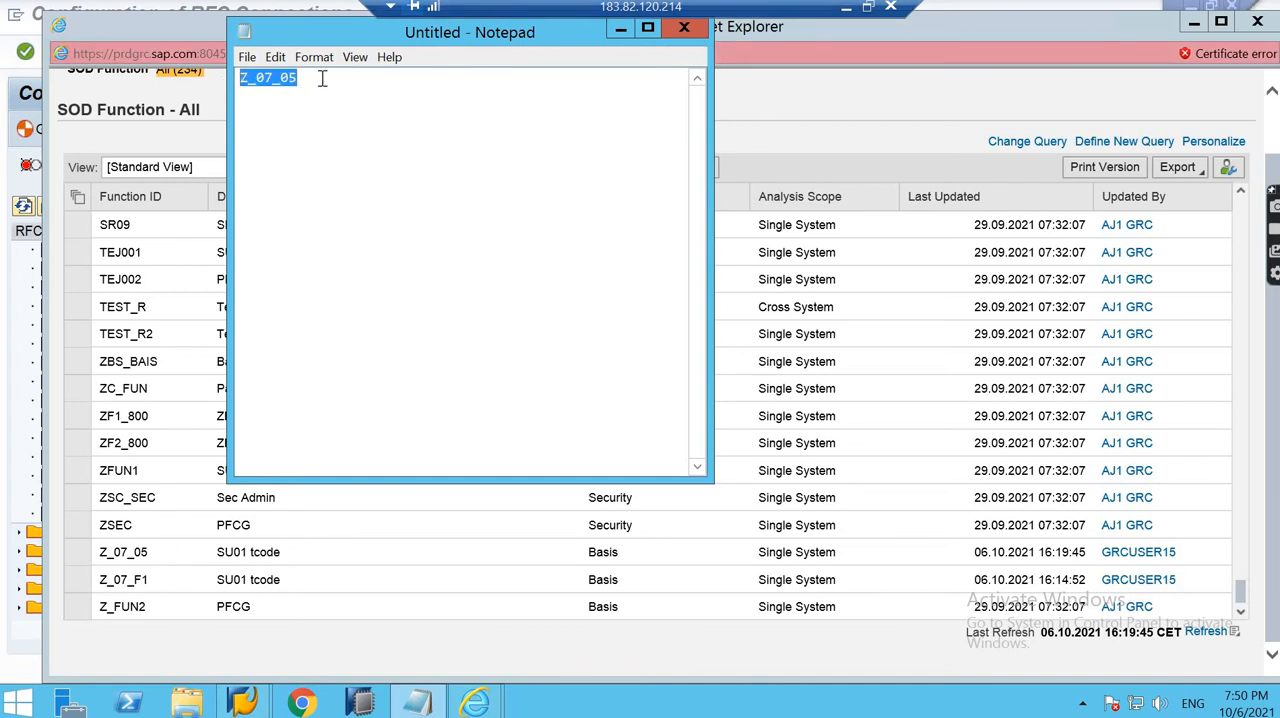
pyautogui.write('Z_07_05')
pyautogui.write('Z_07_05')
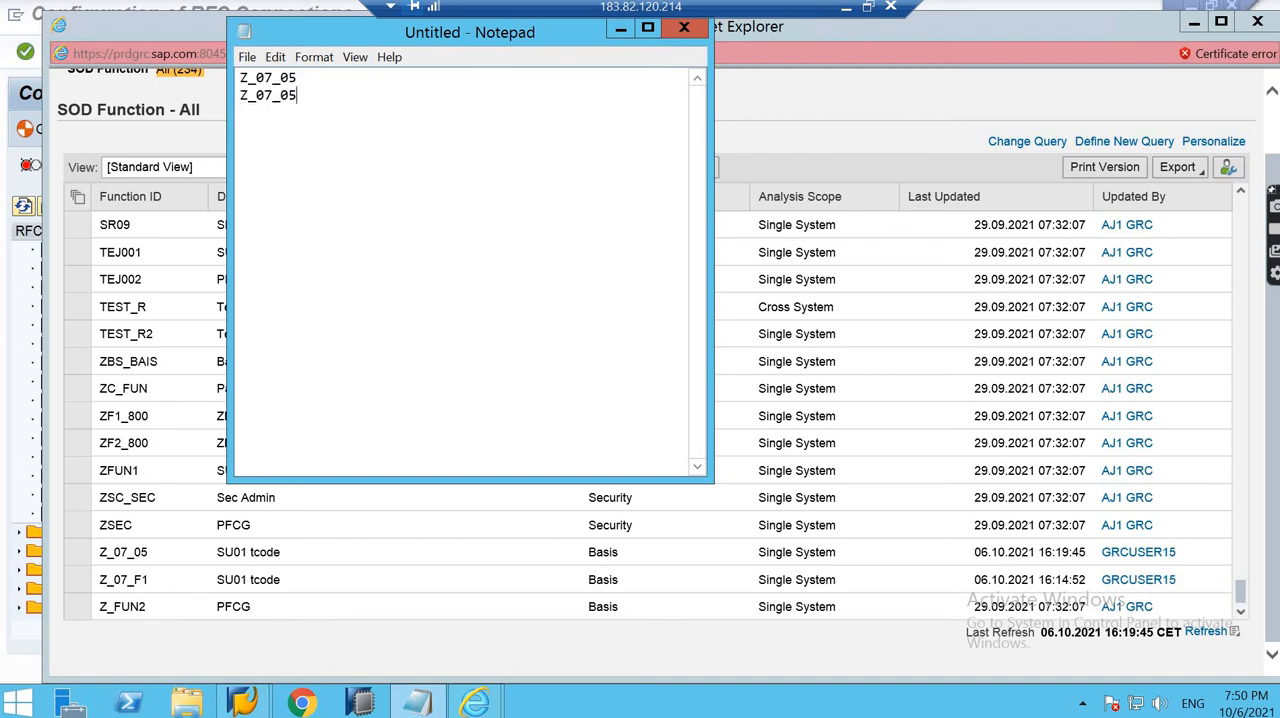
pyautogui.write('6')
# - Return to the SOD function list in Internet Explorer and create a new function with the ID Z_07_06
pyautogui.click(803, 74)
pyautogui.click(343, 169)
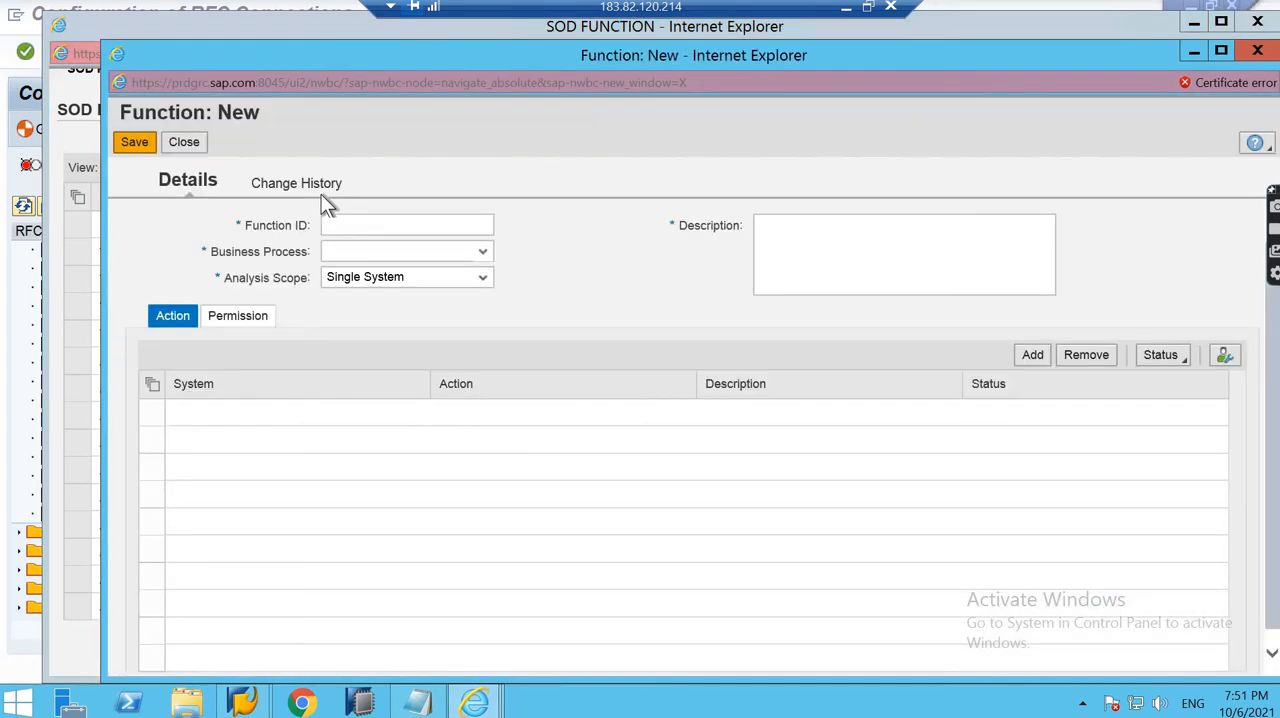
pyautogui.click(352, 223)
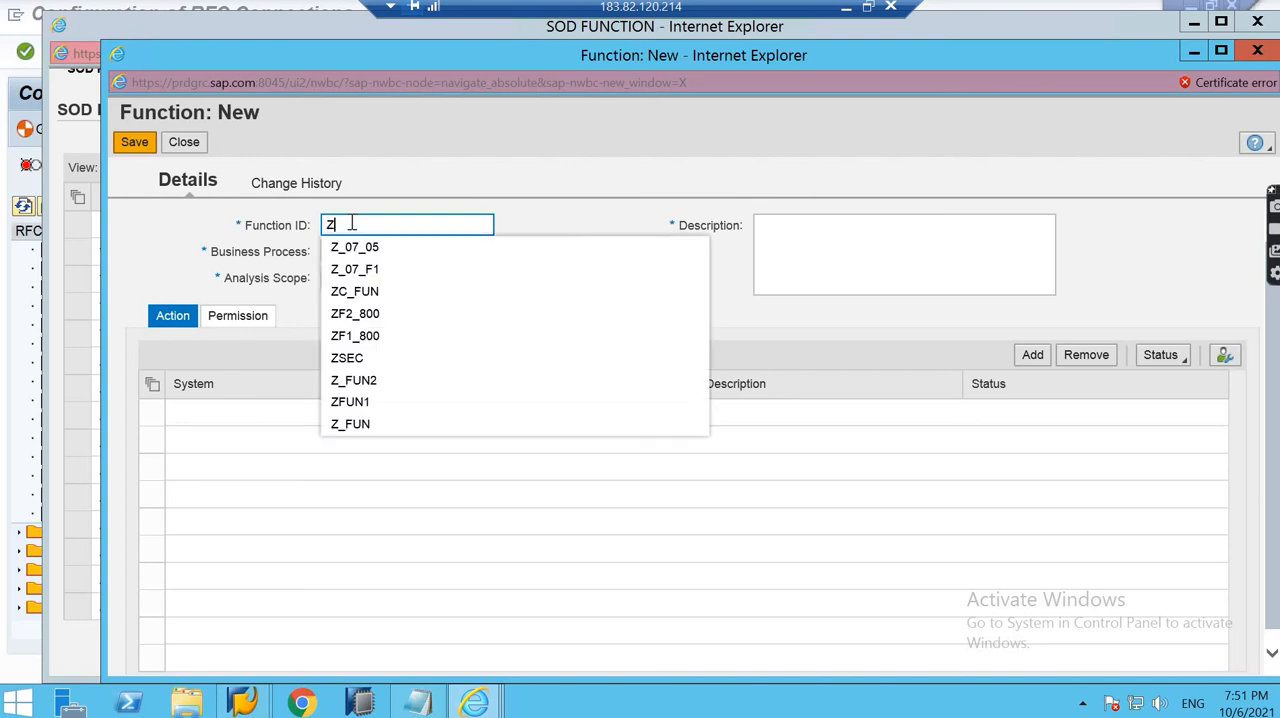
pyautogui.write('Z')
pyautogui.click(393, 246)
pyautogui.click(397, 225)
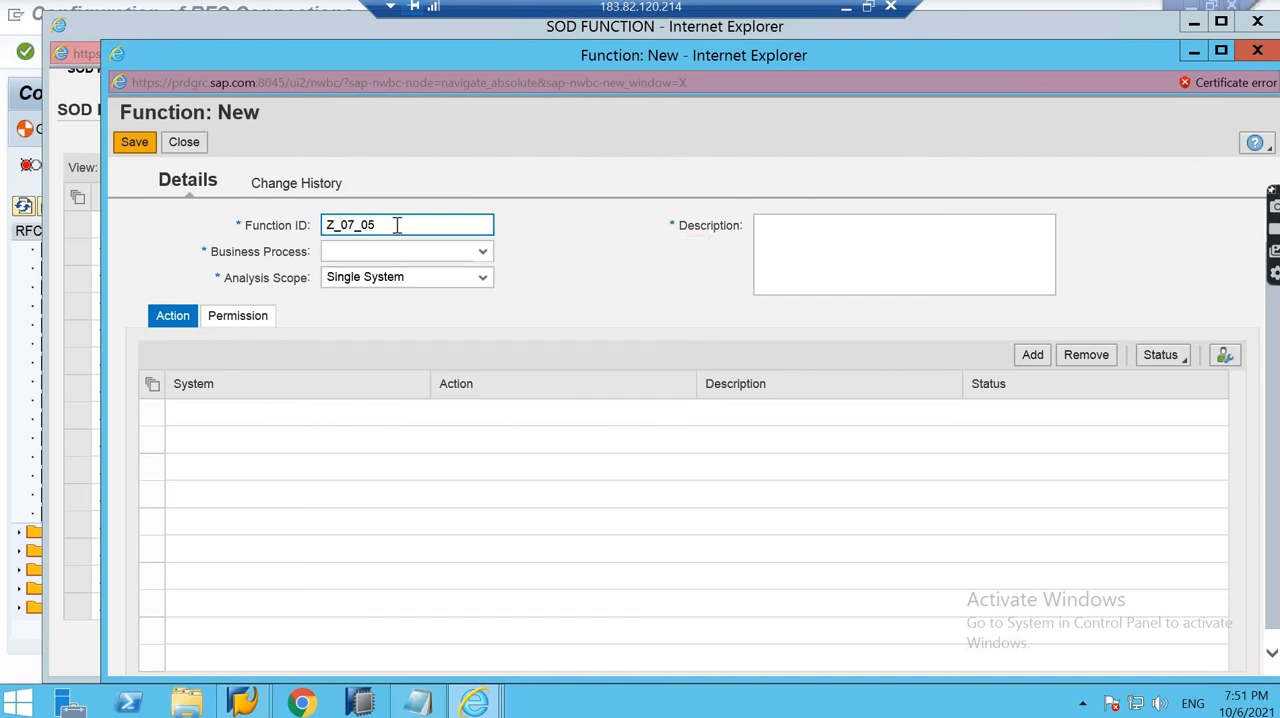
pyautogui.press('BackSpace')
pyautogui.write('6')
# - Set the function's business process to Basis and enter "PFCG" as its description
pyautogui.click(432, 246)
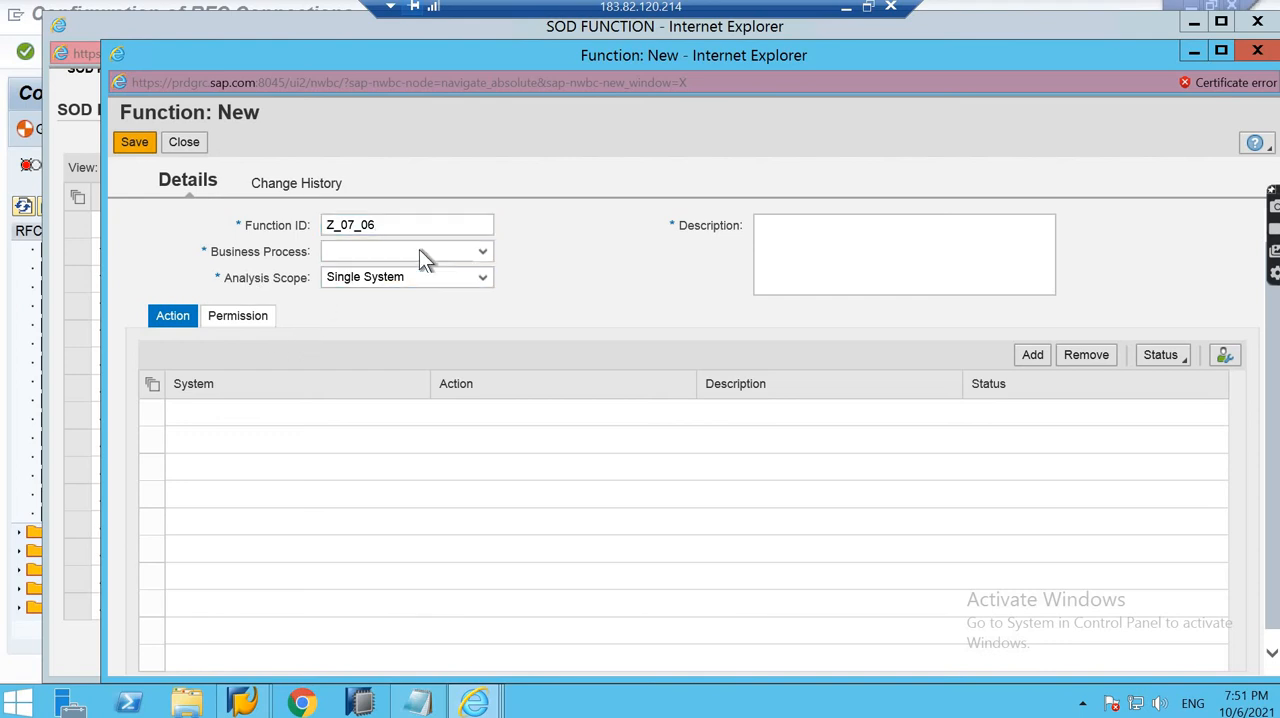
pyautogui.click(358, 295)
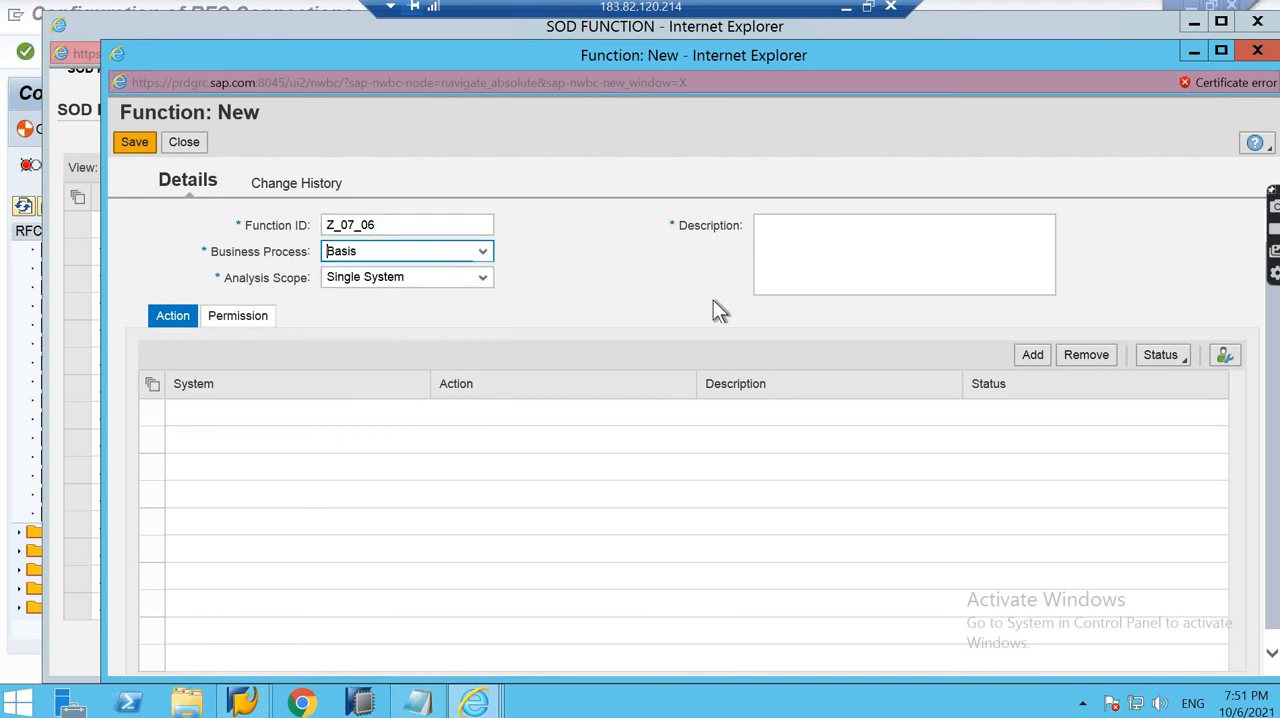
pyautogui.click(872, 256)
pyautogui.write('PFCG')
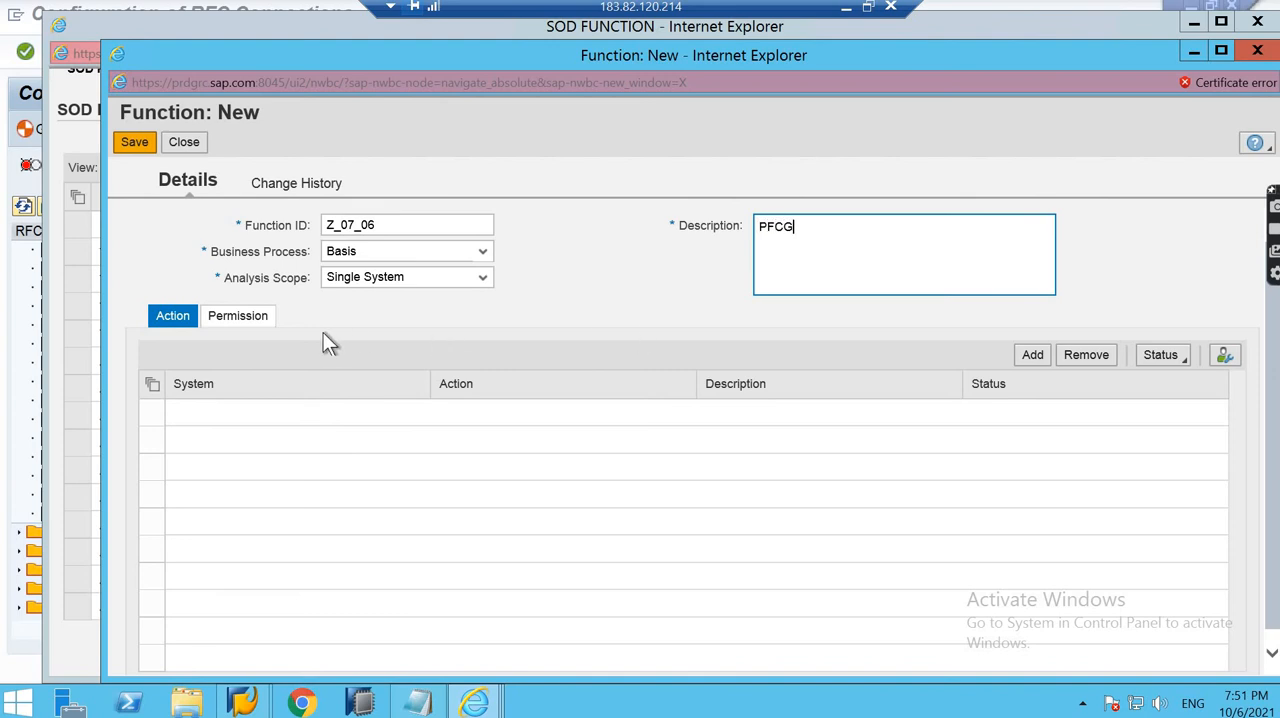
# - Add an action row to function Z_07_06 with "connector for EHP8 batch 7 pm" as its system
pyautogui.click(1033, 355)
pyautogui.click(420, 418)
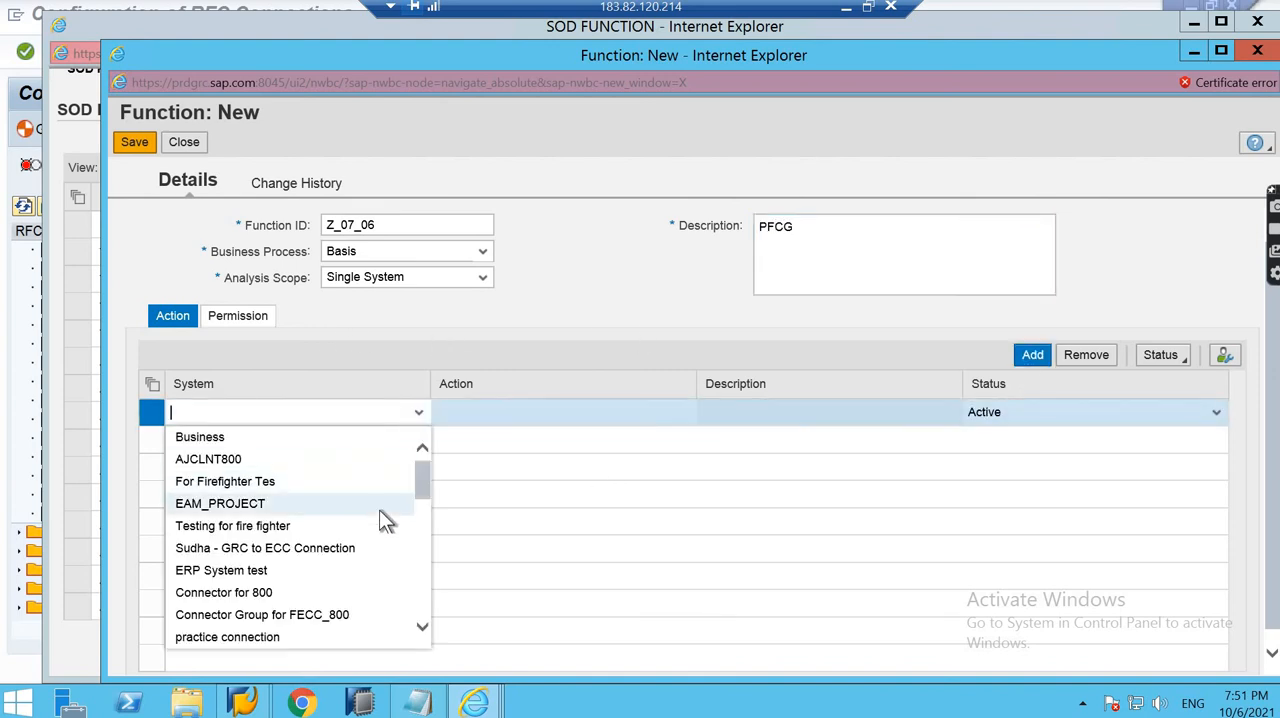
pyautogui.scroll(-3, 379, 510)
pyautogui.scroll(-8, 377, 517)
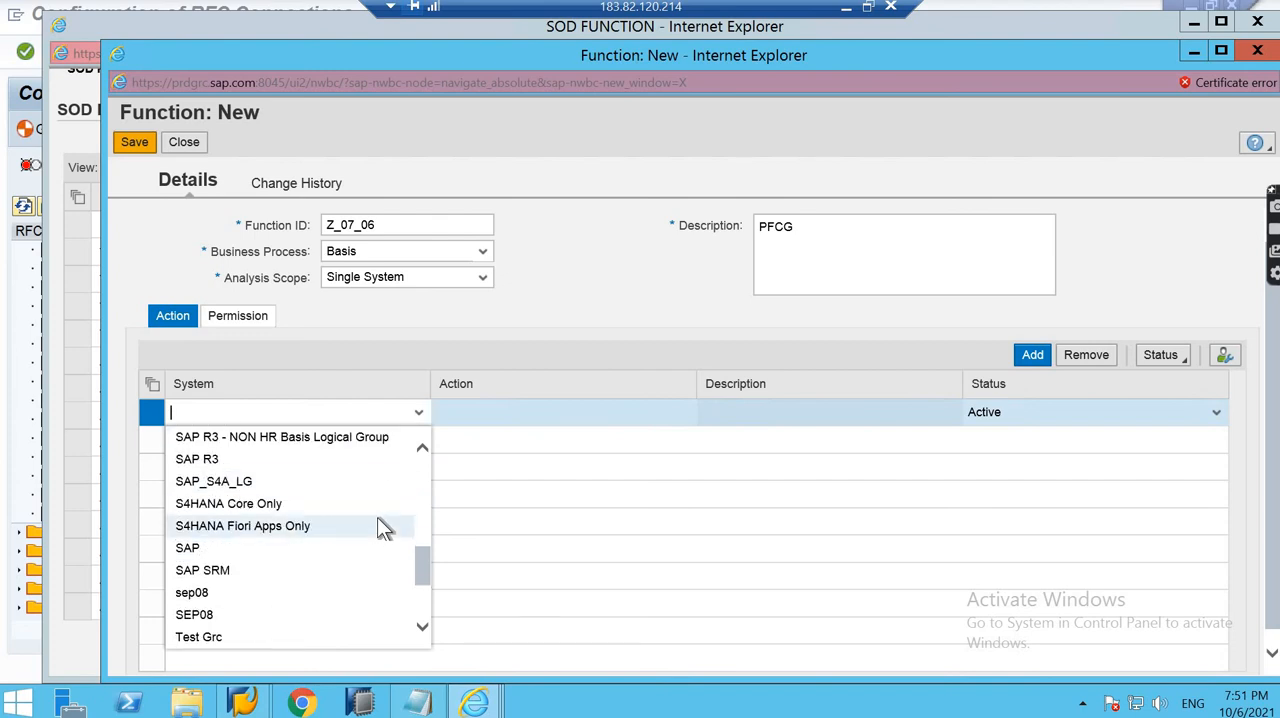
pyautogui.scroll(-2, 372, 548)
pyautogui.click(347, 565)
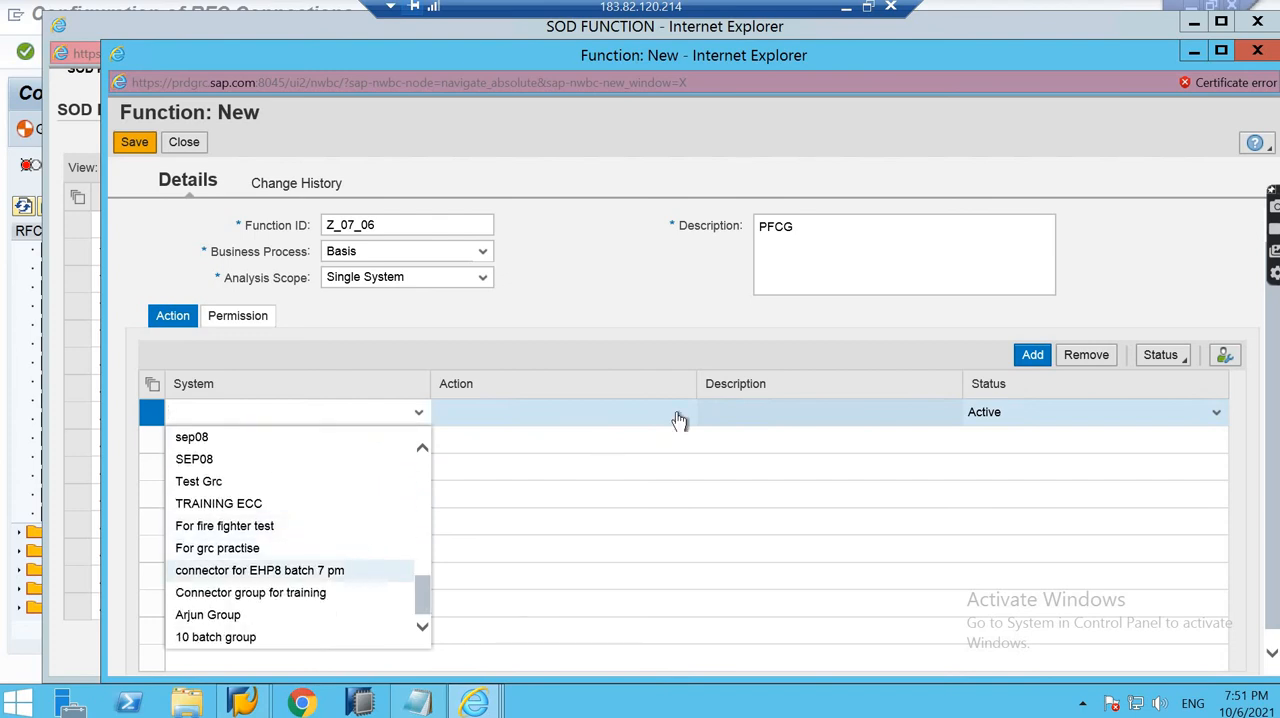
# - Search the available actions for PFCG and assign it to the new action row
pyautogui.click(707, 413)
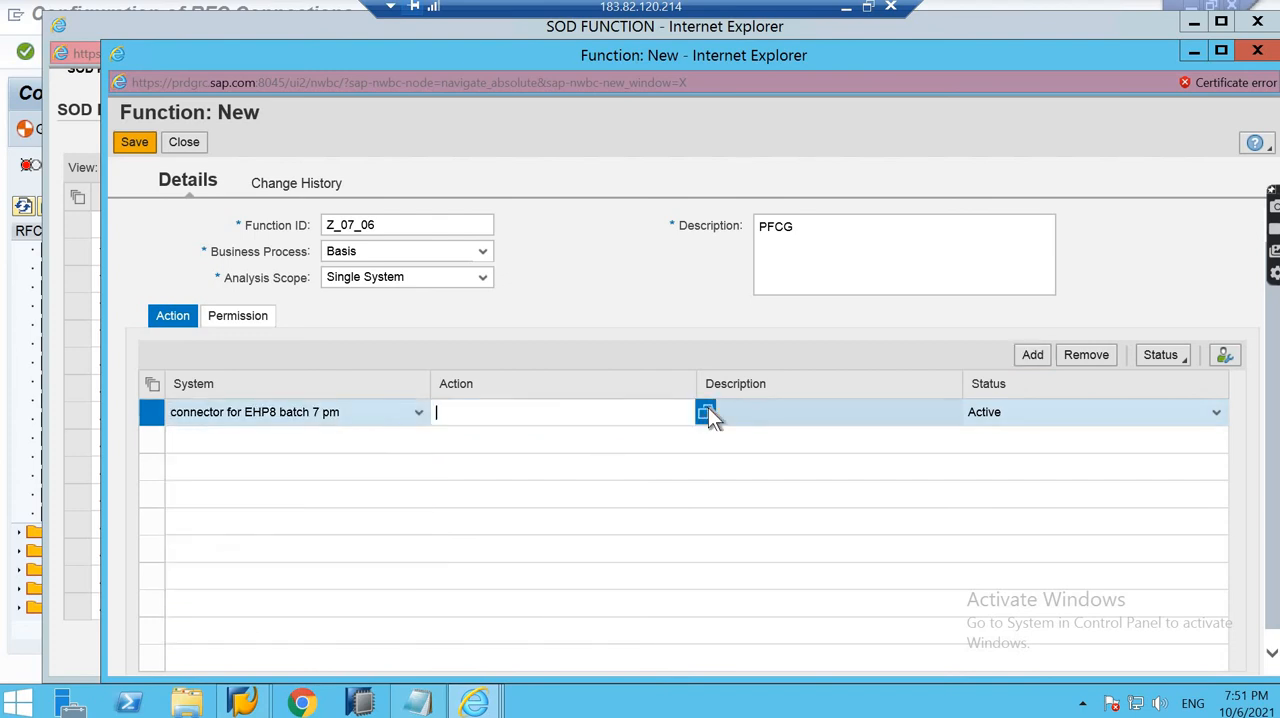
pyautogui.click(257, 189)
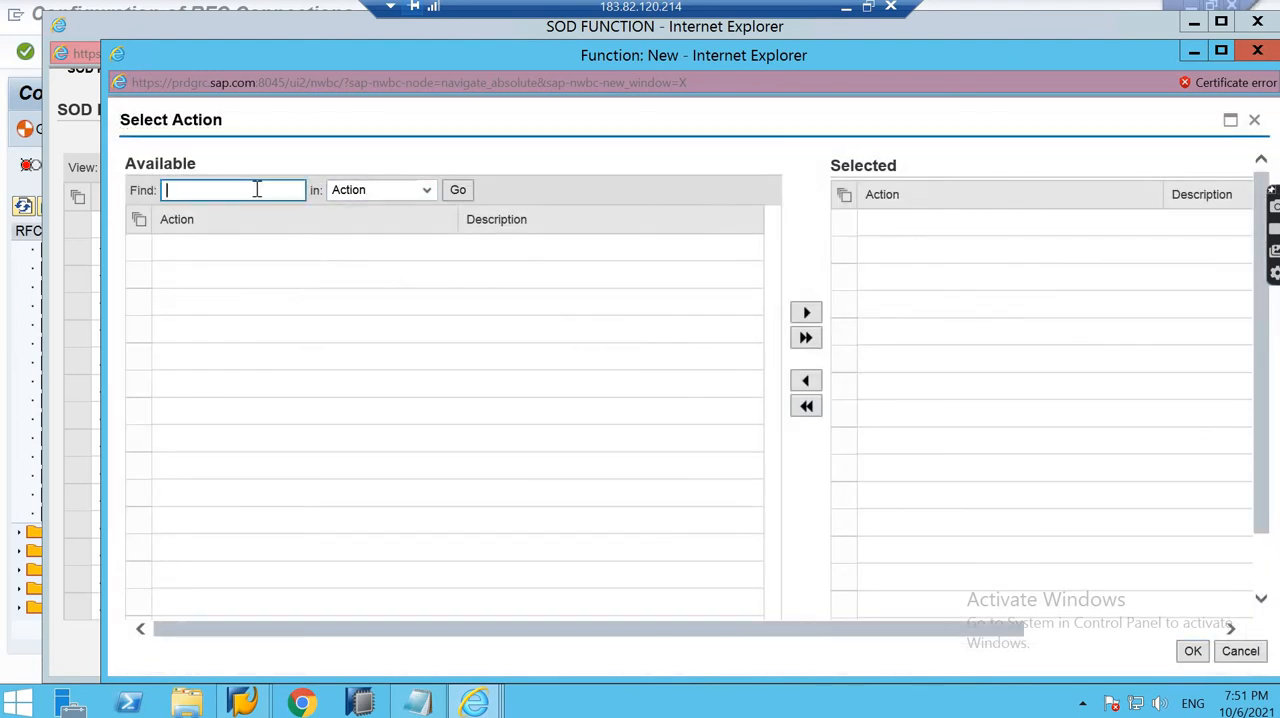
pyautogui.write('PFCG')
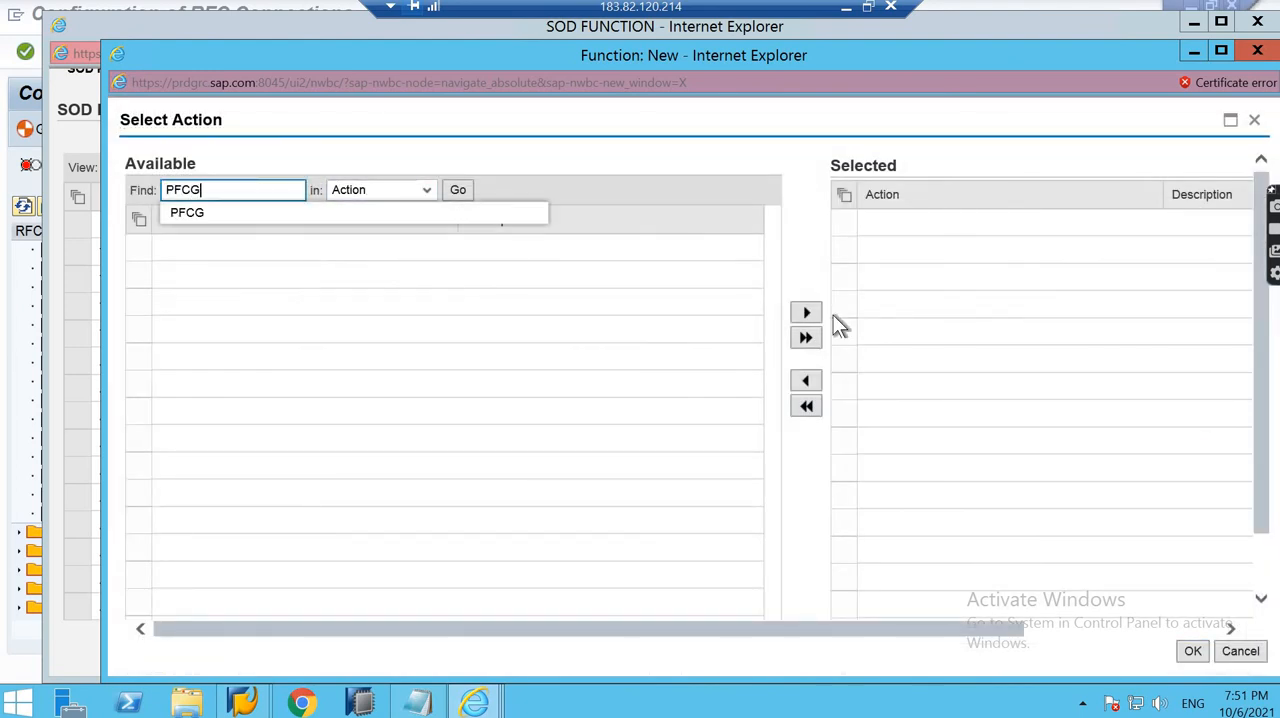
pyautogui.click(459, 190)
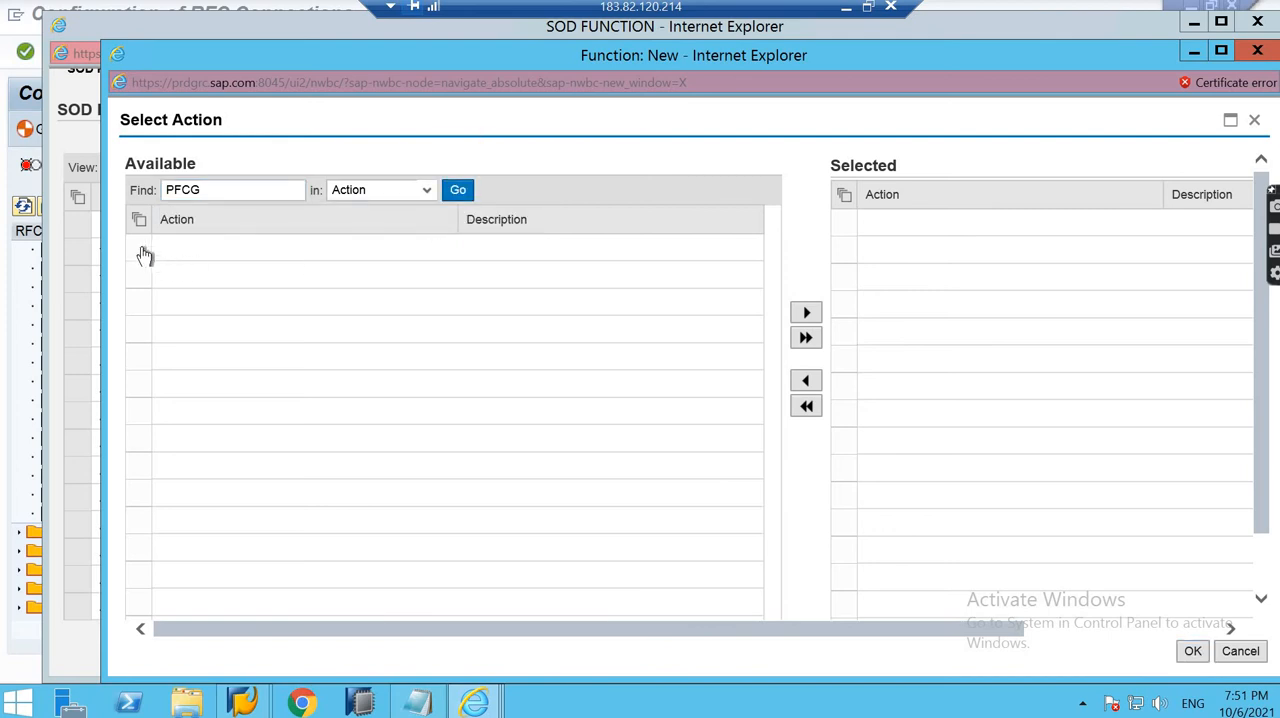
pyautogui.click(700, 247)
pyautogui.click(806, 312)
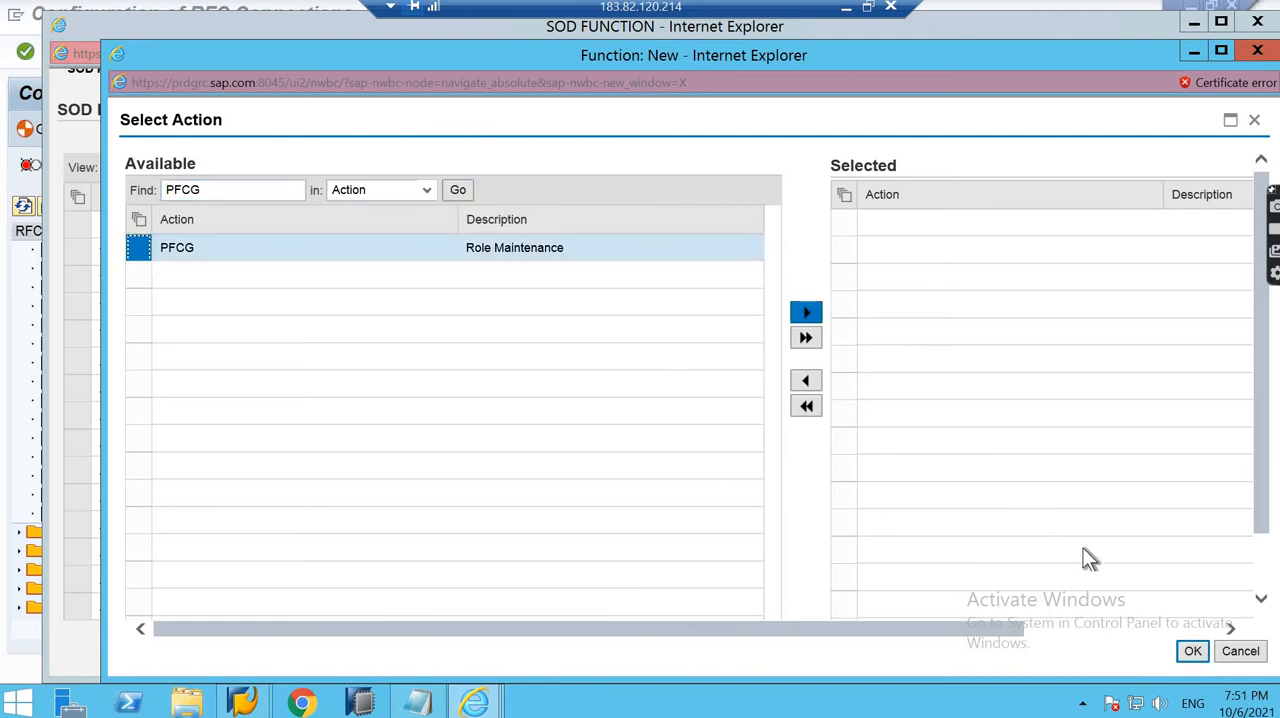
pyautogui.click(1193, 651)
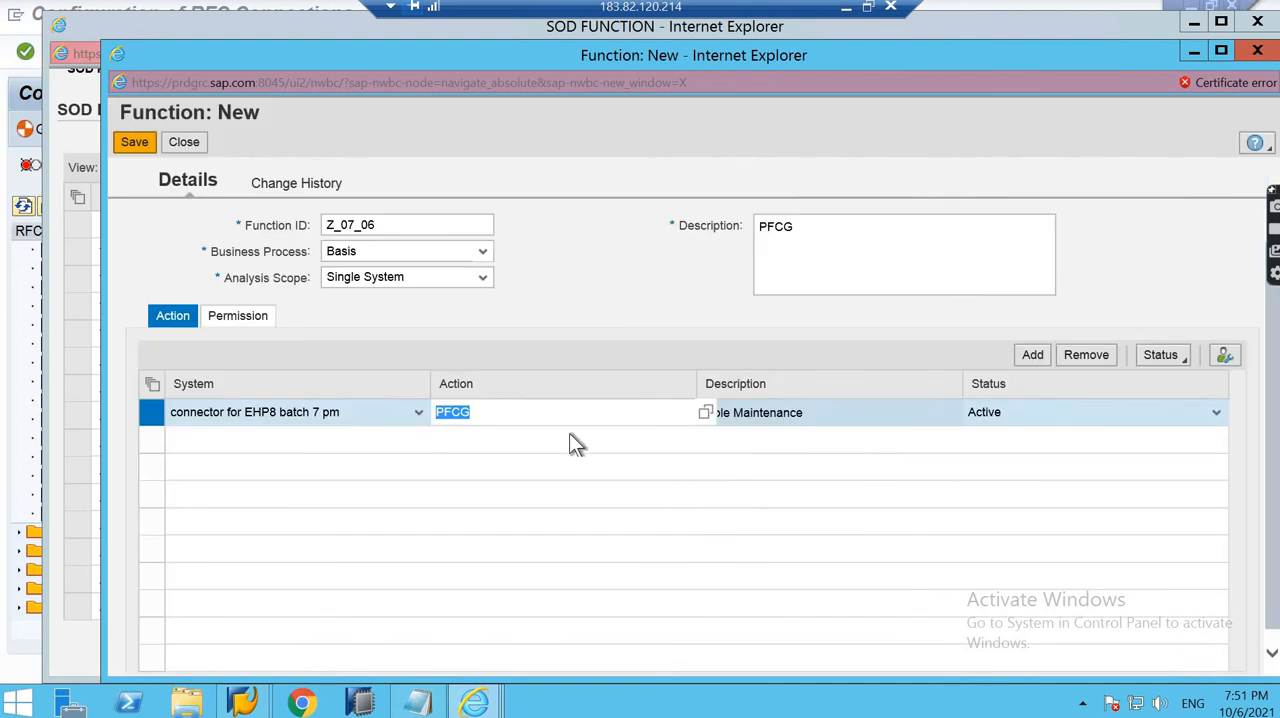
# - Save function Z_07_06 and show its change history
pyautogui.click(134, 143)
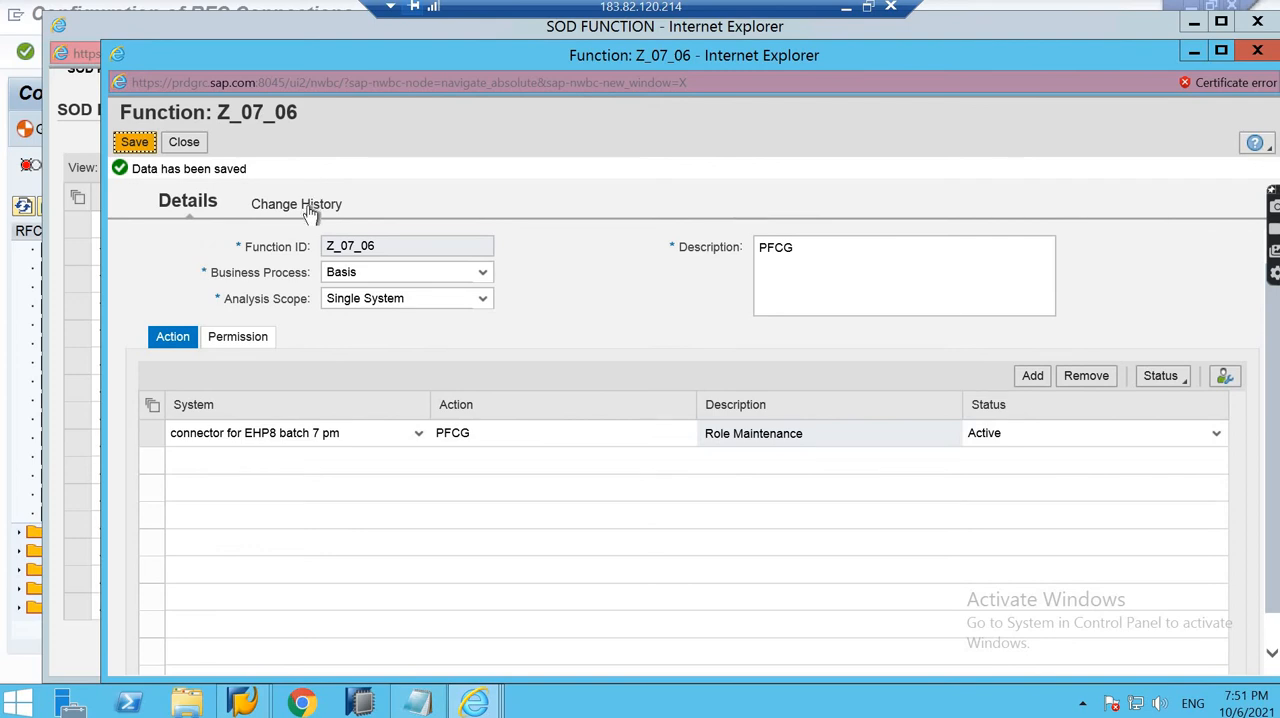
pyautogui.click(309, 206)
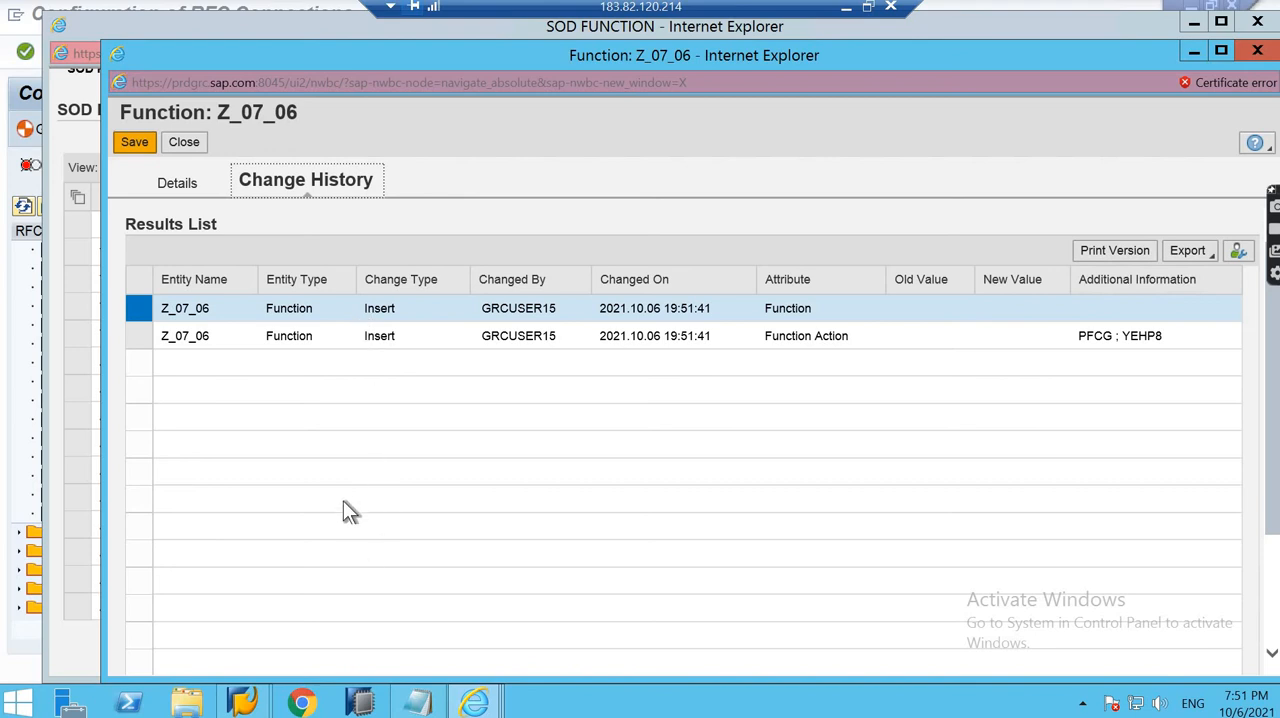
# - Close function Z_07_06 and return to the SOD function list
pyautogui.click(184, 142)
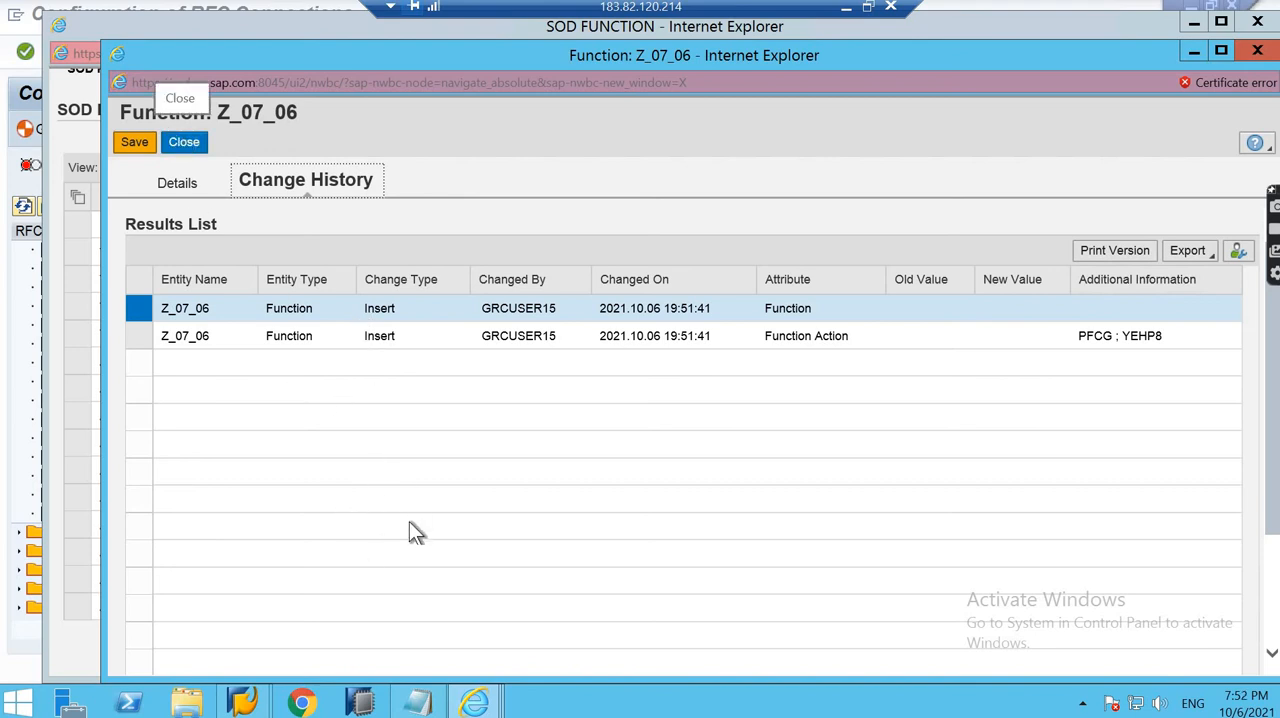
pyautogui.click(198, 142)
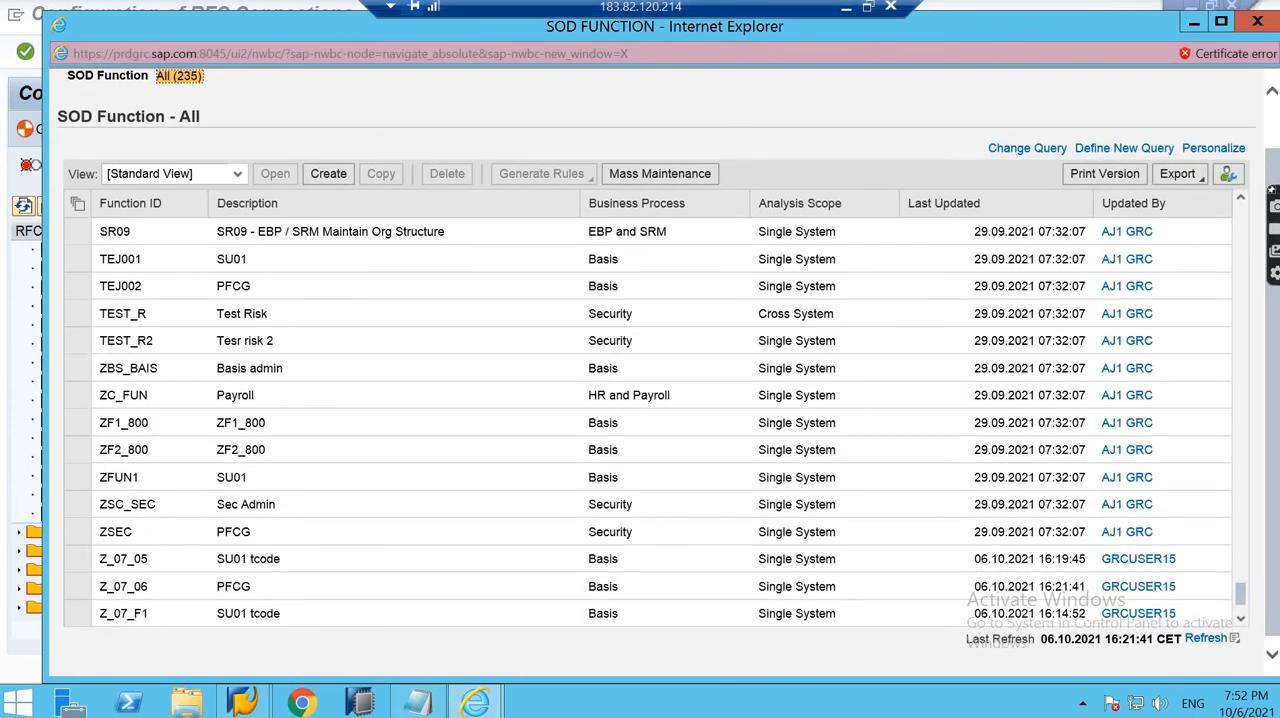
# - Leave the remote session to view the ARA Configuration Settings slide, and return to the SOD function list
pyautogui.click(846, 10)
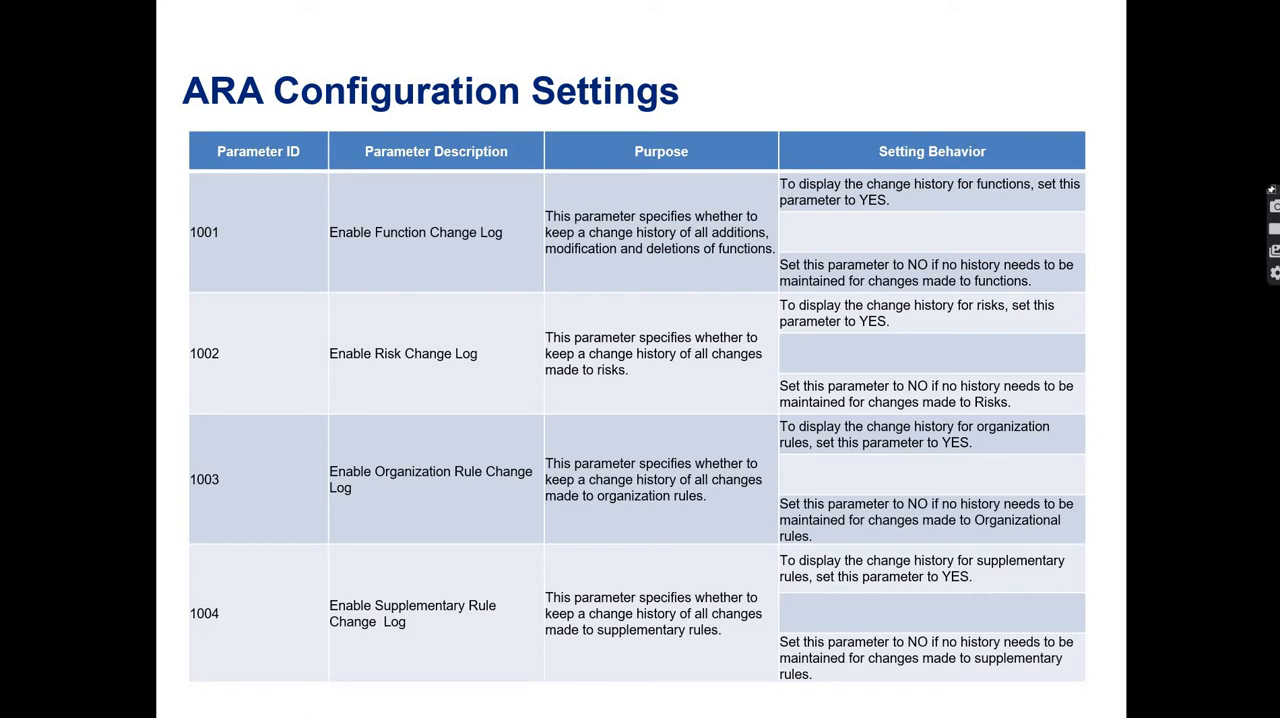
pyautogui.press('super+d')
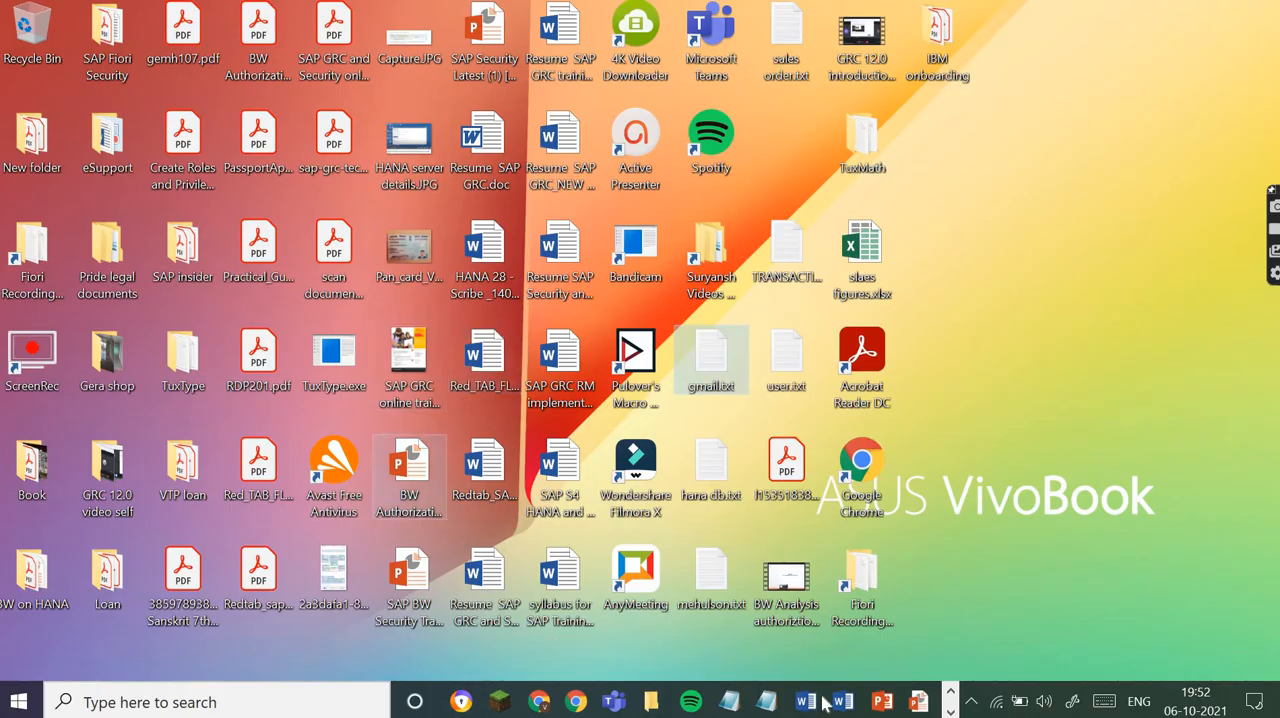
pyautogui.click(951, 712)
pyautogui.click(490, 702)
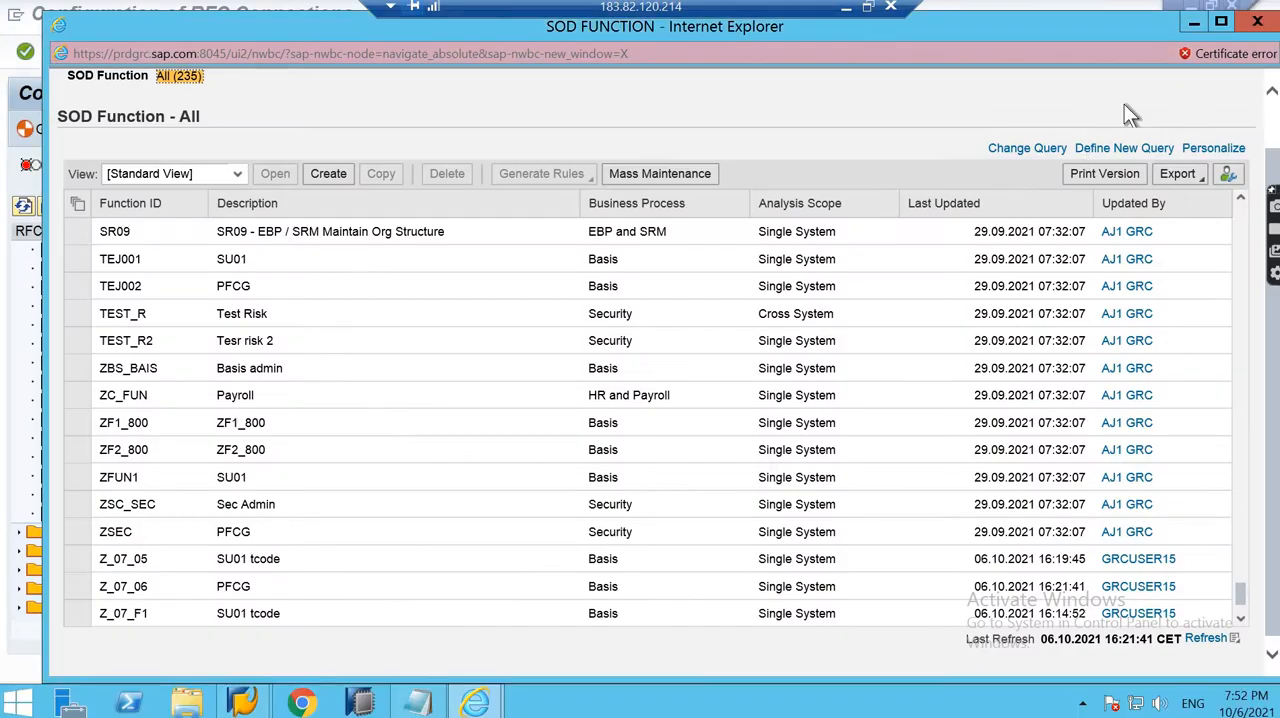
# - Close the SOD function list and start a new access risk from the Access Risks list
pyautogui.click(1256, 24)
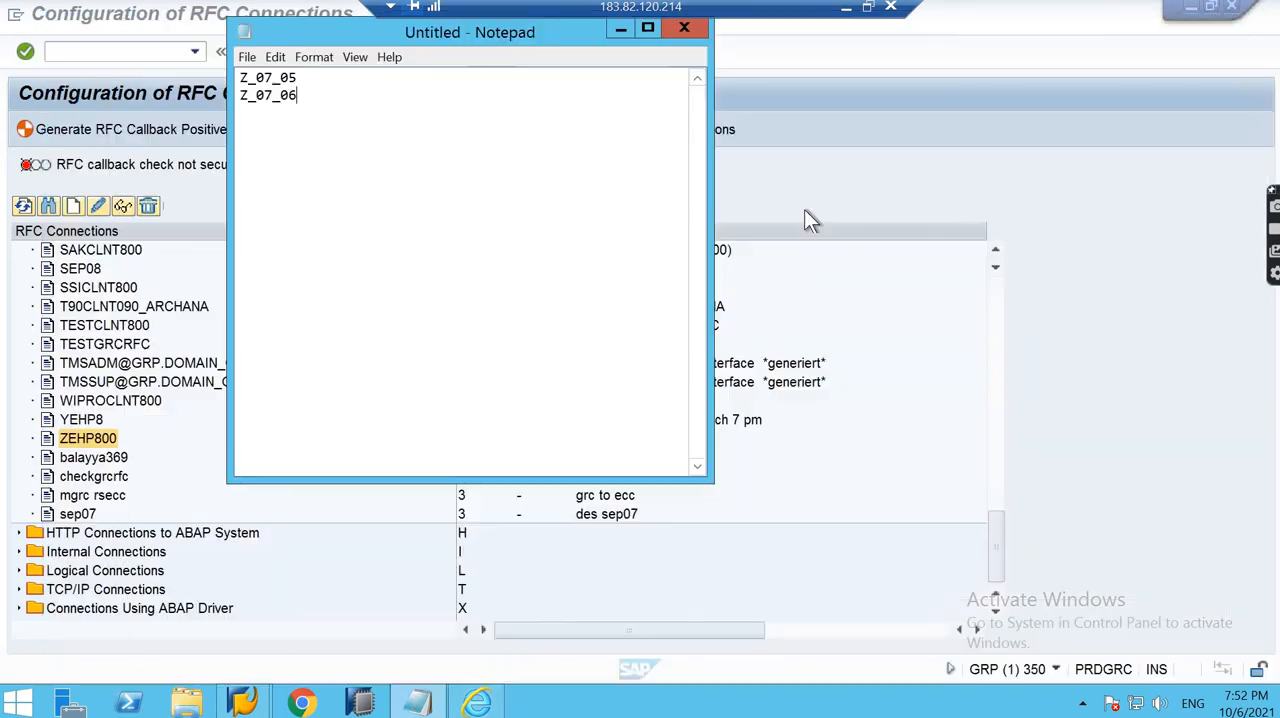
pyautogui.click(472, 703)
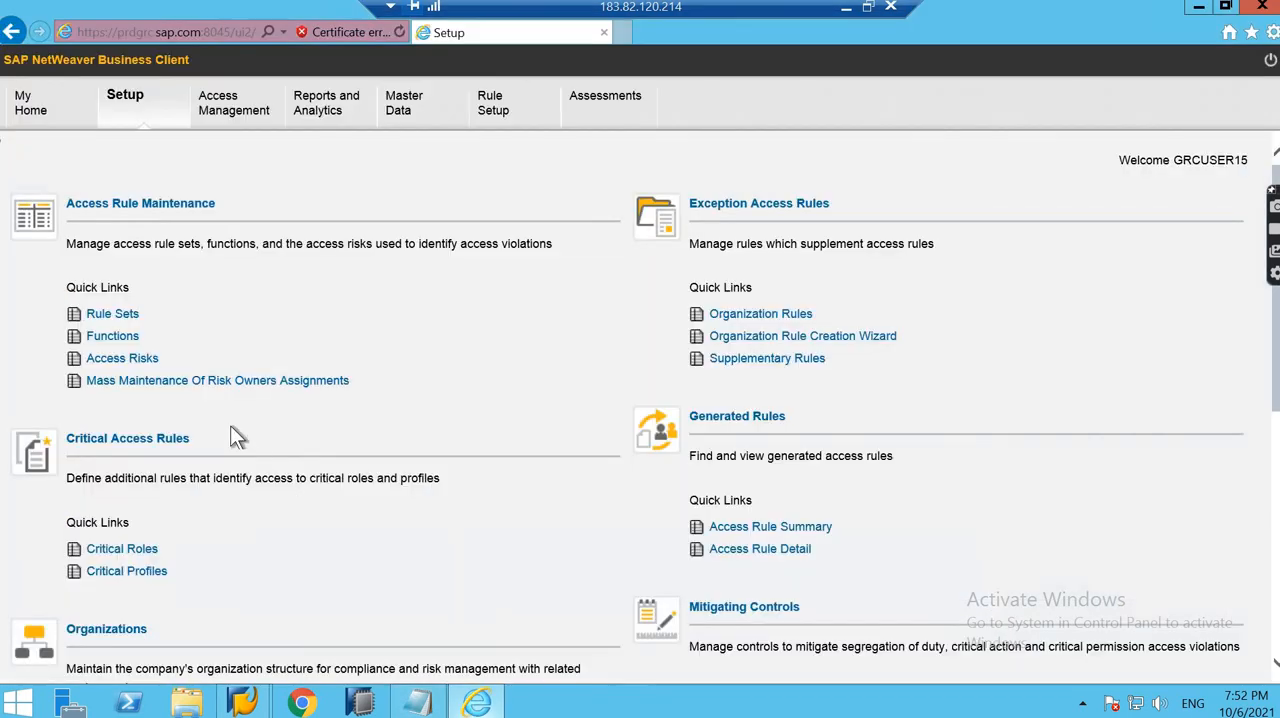
pyautogui.click(130, 362)
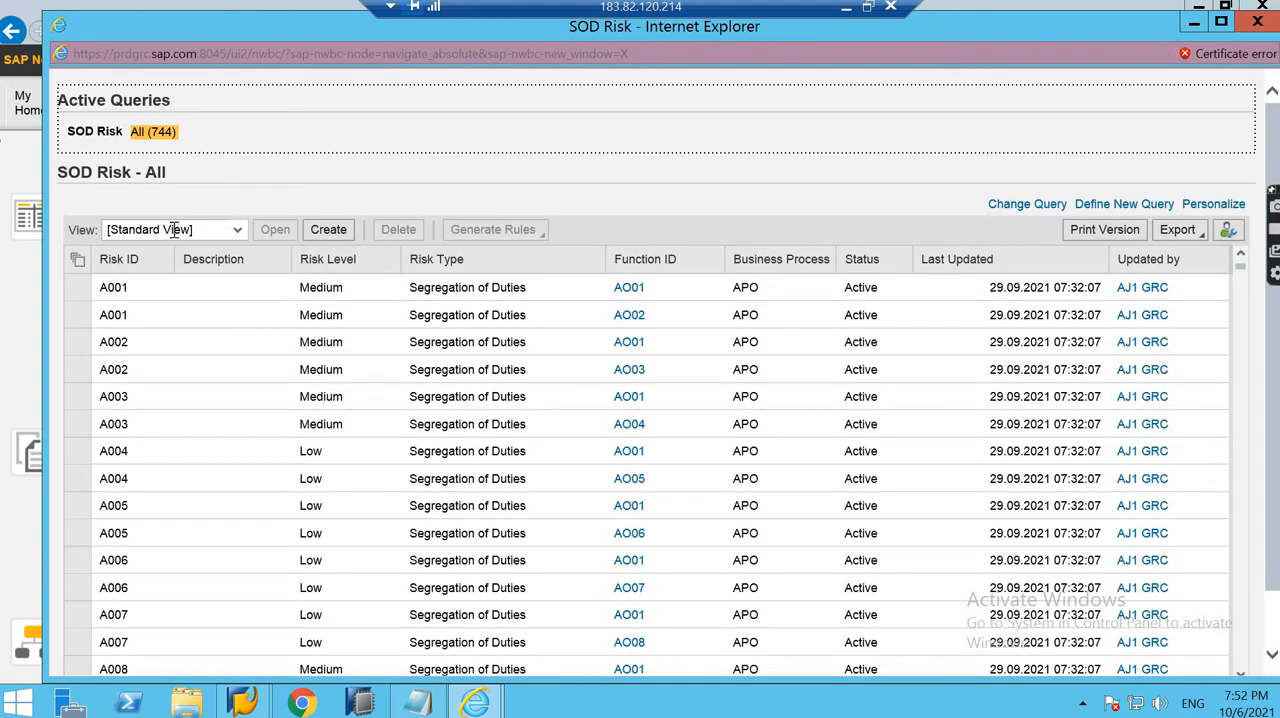
pyautogui.click(338, 232)
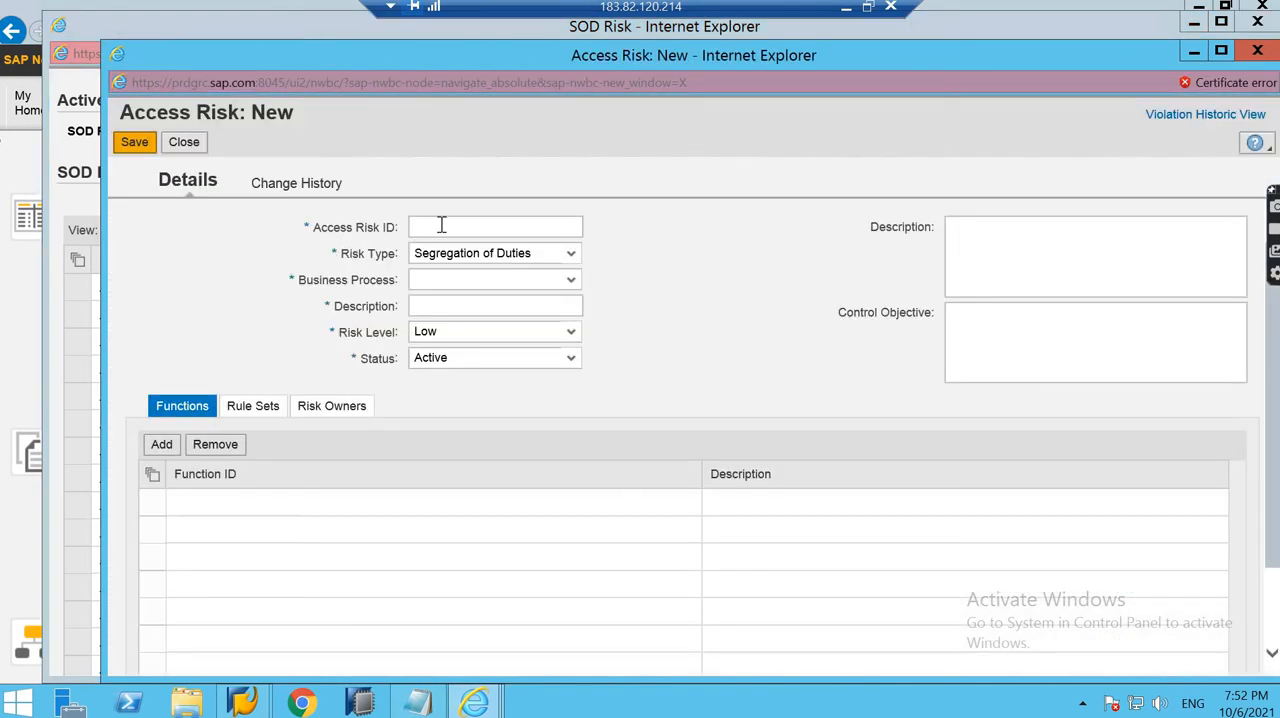
# - Enter "Z_7_risk" as the access risk ID
pyautogui.click(441, 225)
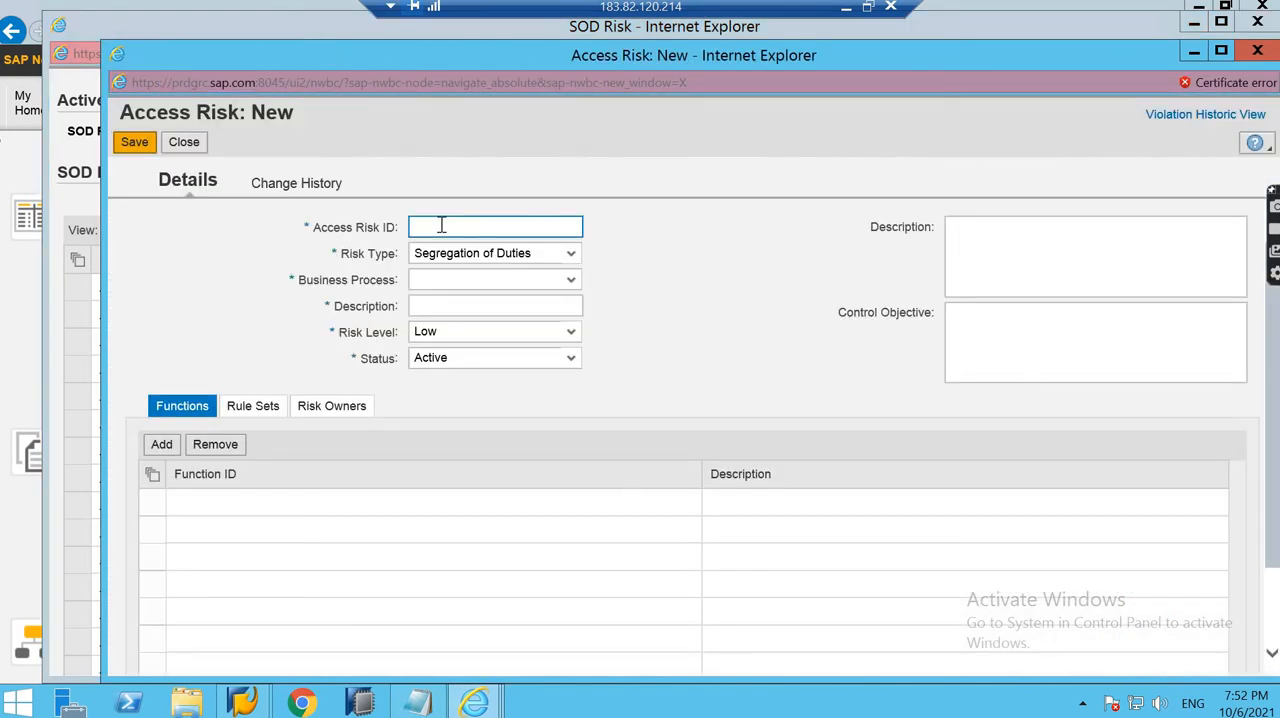
pyautogui.write('Z_')
pyautogui.write('07')
pyautogui.write('_ris')
pyautogui.press('Left')
pyautogui.press('Left')
pyautogui.press('Left')
pyautogui.press('Left')
pyautogui.press('Left')
pyautogui.press('BackSpace')
pyautogui.click(490, 231)
pyautogui.write('k')
# - Enter "SU01 and PFCG is a risk" as the detailed description of the access risk
pyautogui.click(1007, 235)
pyautogui.write('SU')
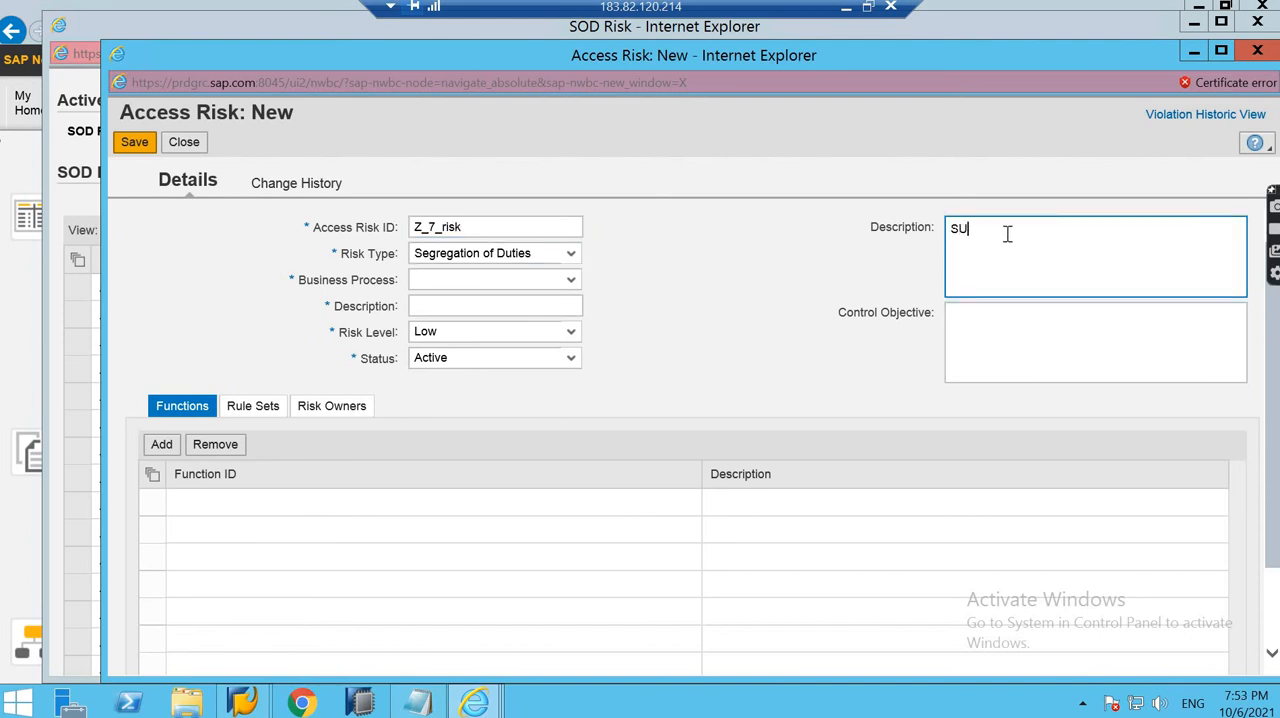
pyautogui.write('01 and PFCG is a risk')
# - Enter "SU01 and PFCG should not assigned to the user" as the control objective
pyautogui.click(1050, 325)
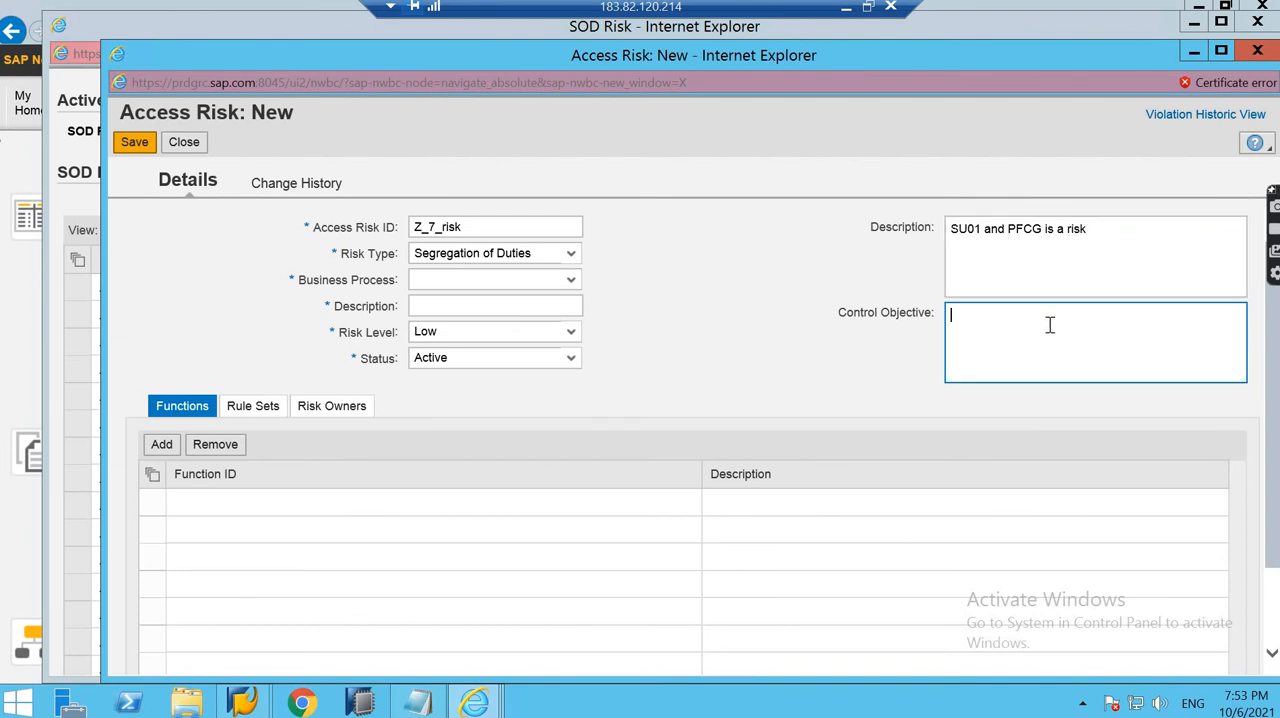
pyautogui.write('SU01 and PFCG should not assigned to ')
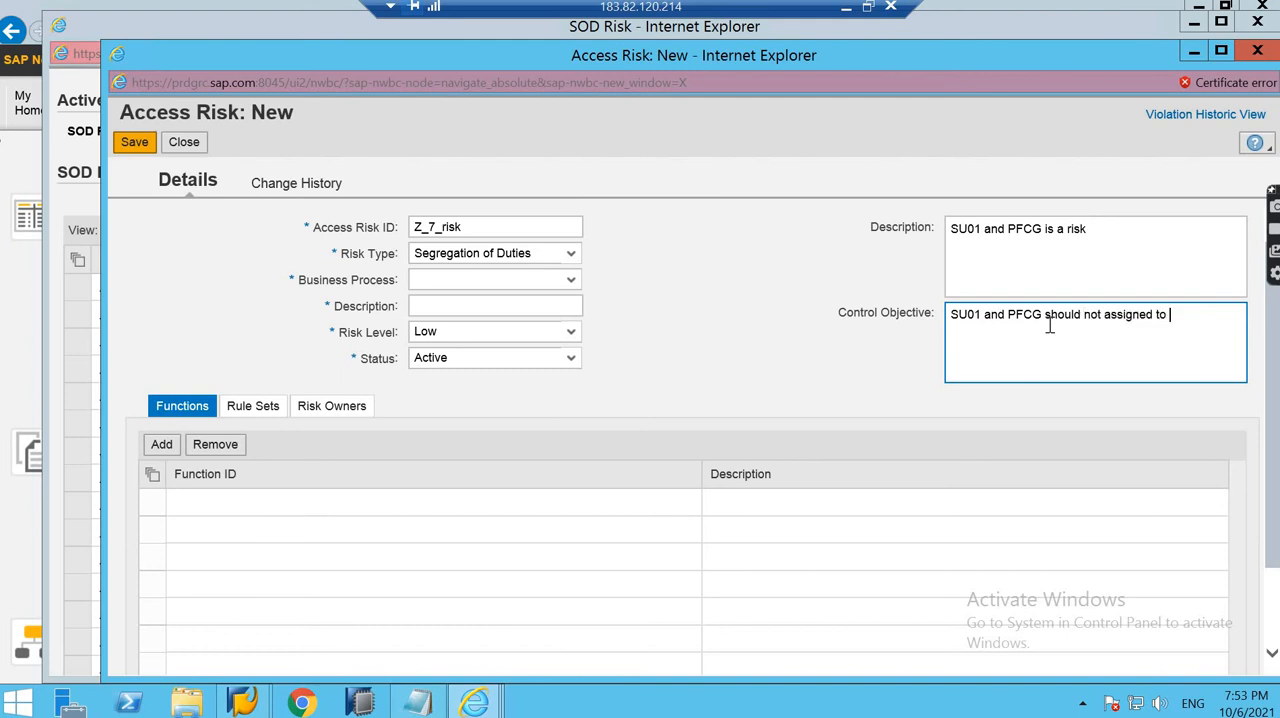
pyautogui.write('the user')
# - Set the risk's business process to Basis and enter "SU01 and PFCG" as its required short description
pyautogui.click(570, 280)
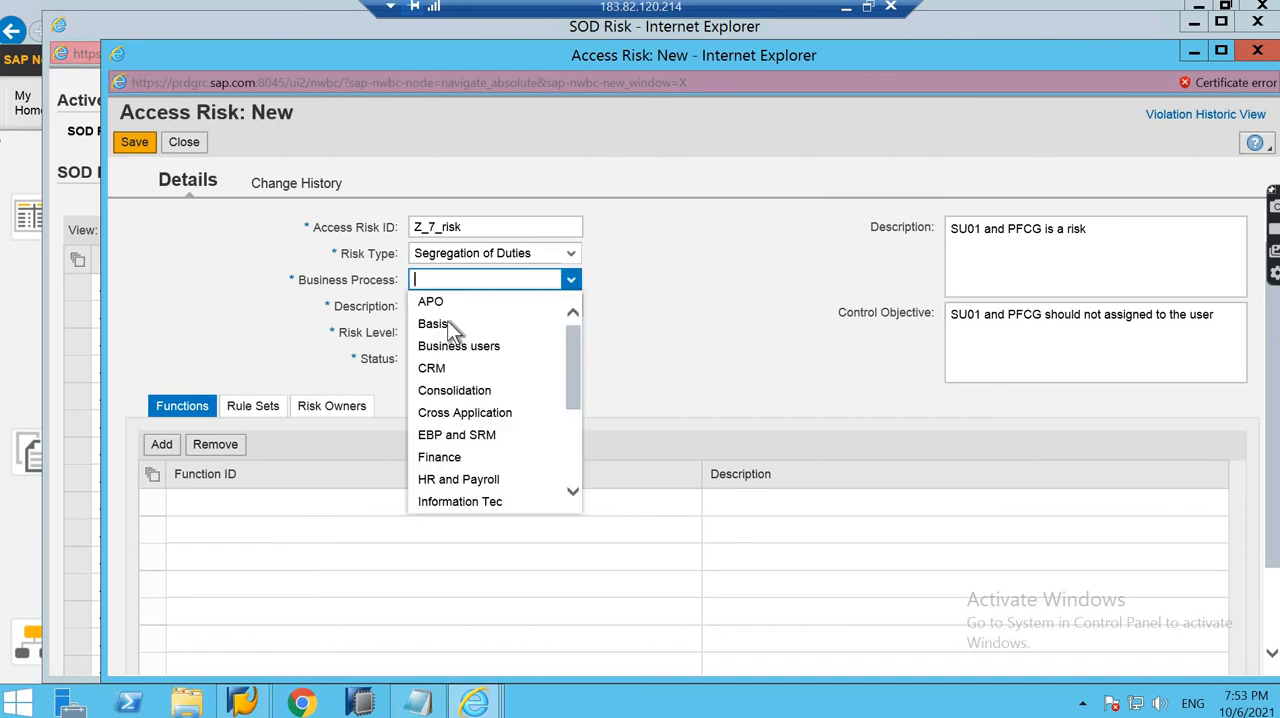
pyautogui.click(447, 323)
pyautogui.click(491, 308)
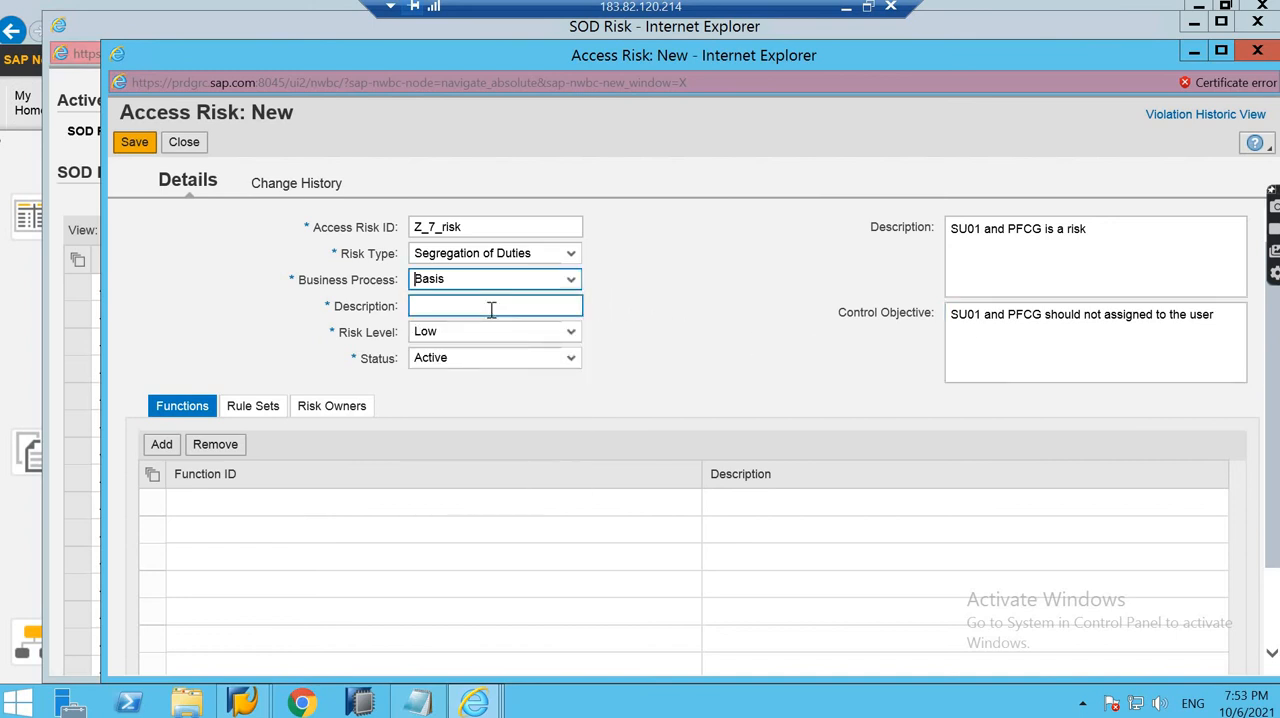
pyautogui.write('USE')
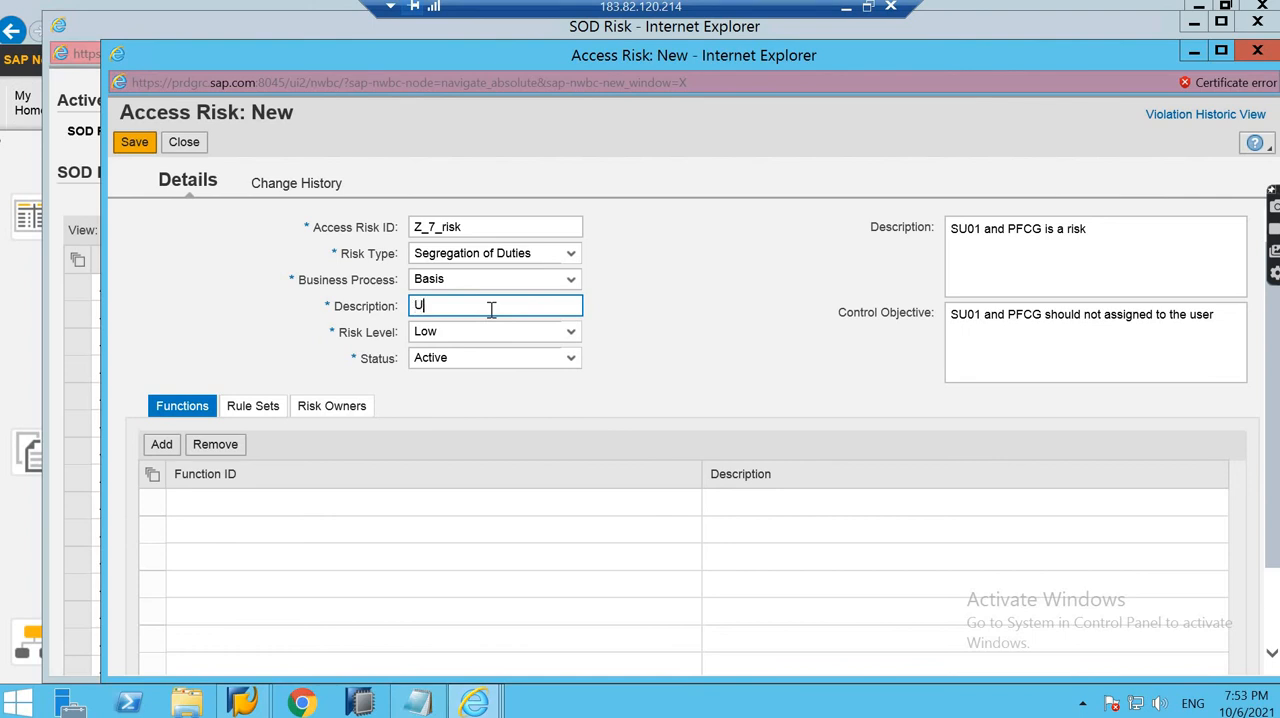
pyautogui.press('BackSpace')
pyautogui.press('BackSpace')
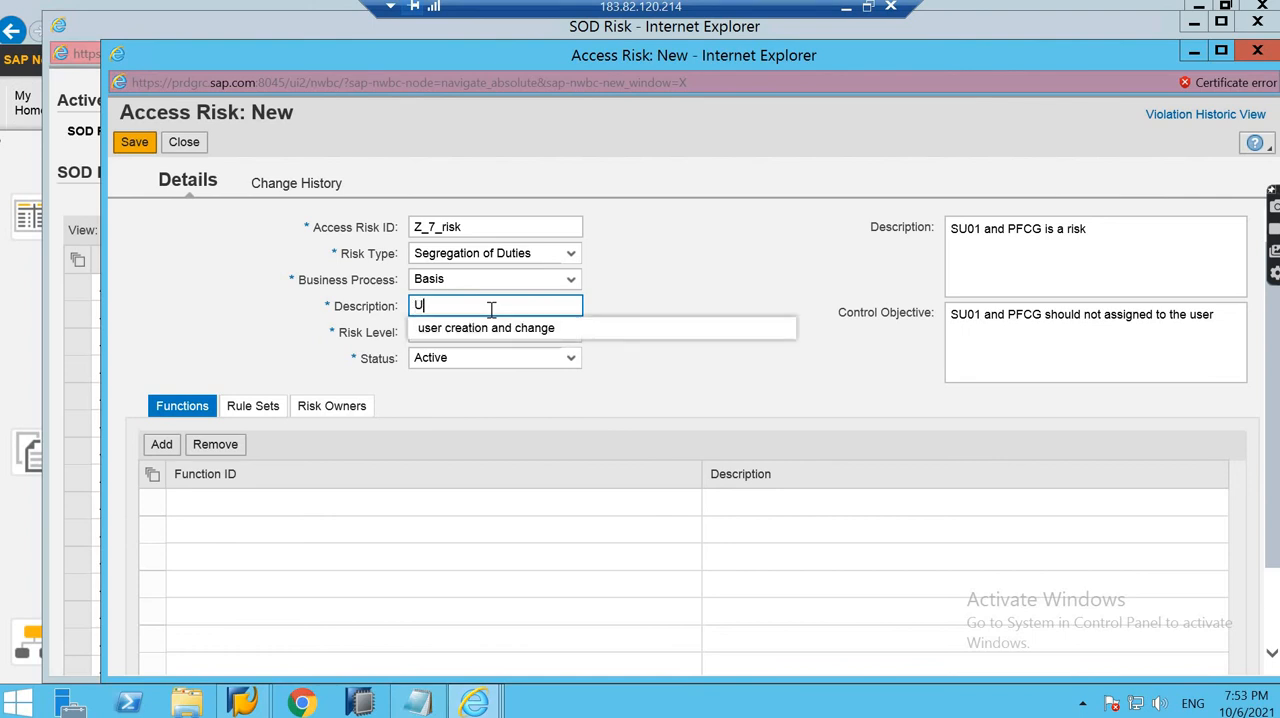
pyautogui.write('U01 an')
pyautogui.press('BackSpace')
pyautogui.press('BackSpace')
pyautogui.press('BackSpace')
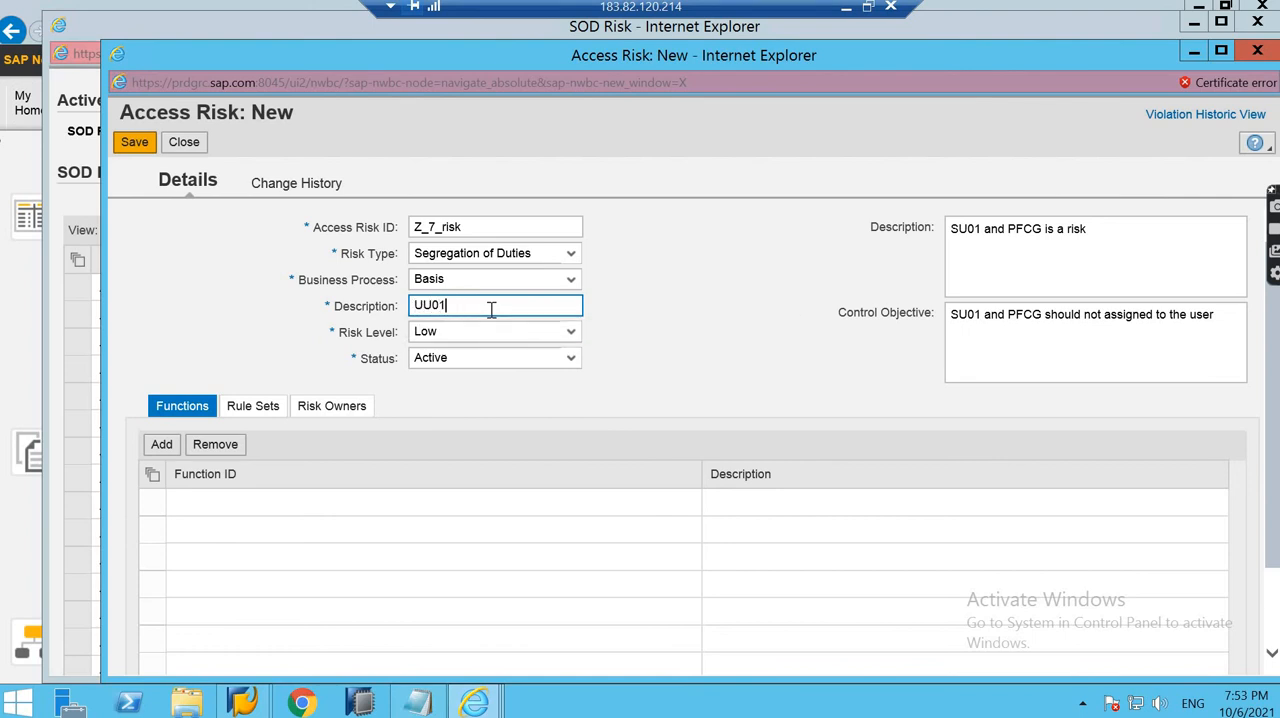
pyautogui.press('BackSpace')
pyautogui.press('BackSpace')
pyautogui.press('BackSpace')
pyautogui.press('BackSpace')
pyautogui.write('SU01 and PFC')
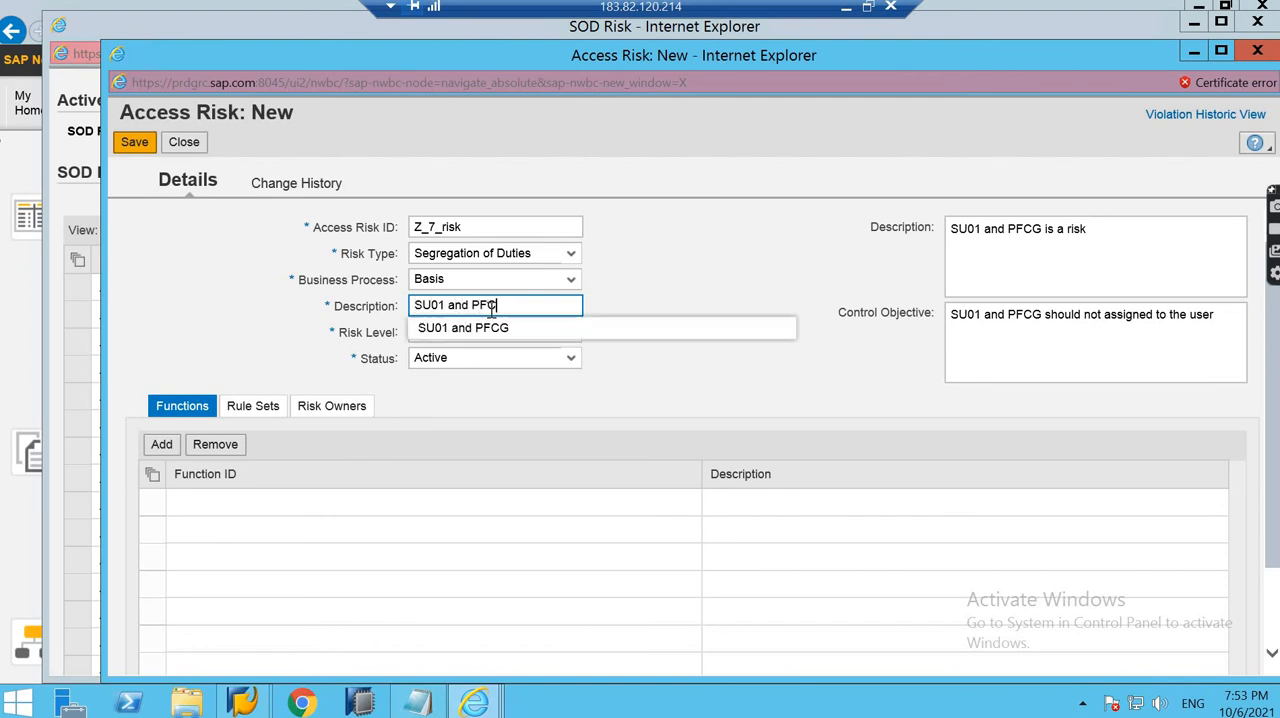
pyautogui.write('G')
pyautogui.click(707, 243)
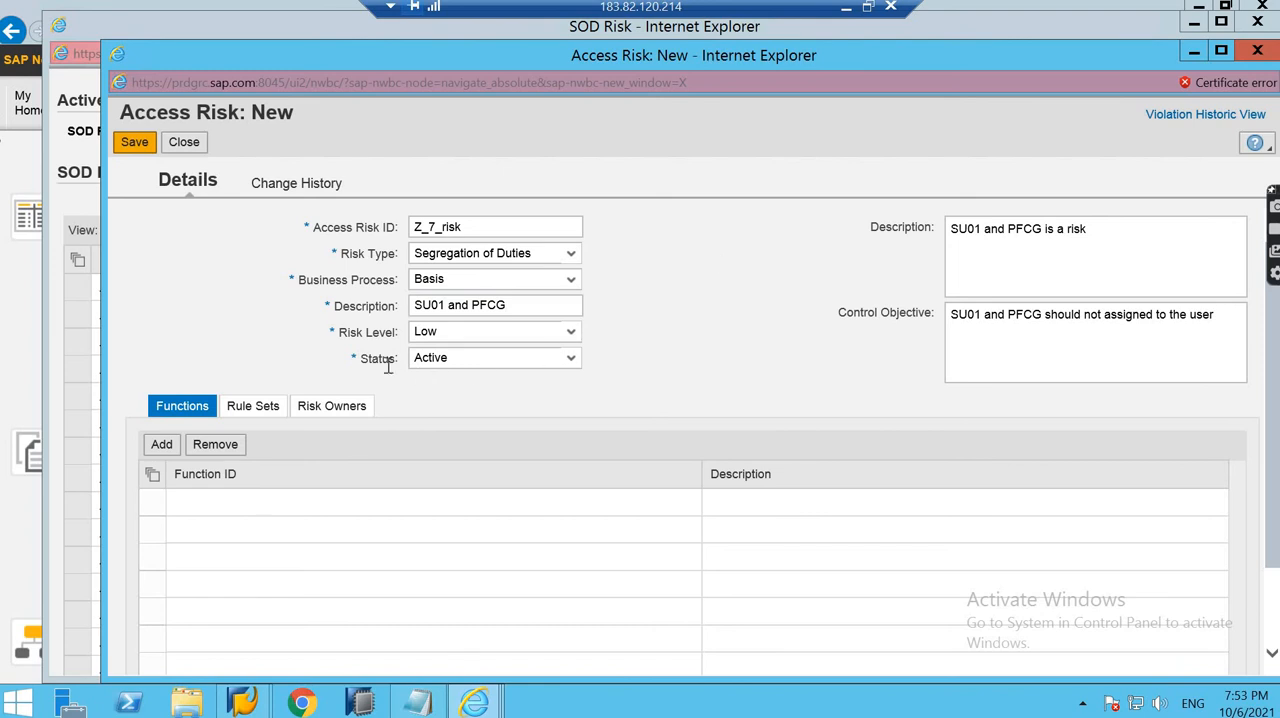
pyautogui.click(443, 360)
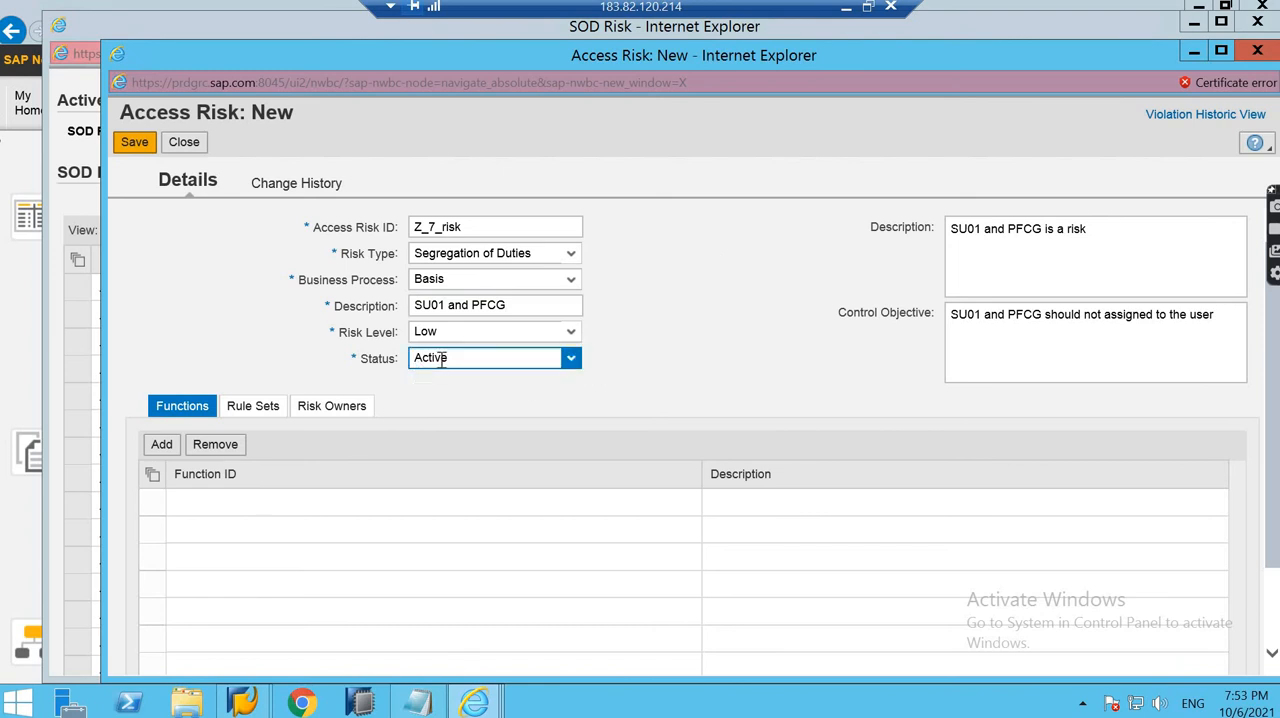
# - Add a function row to the risk and fill it with Z_07_05 copied from the Notepad list
pyautogui.click(188, 449)
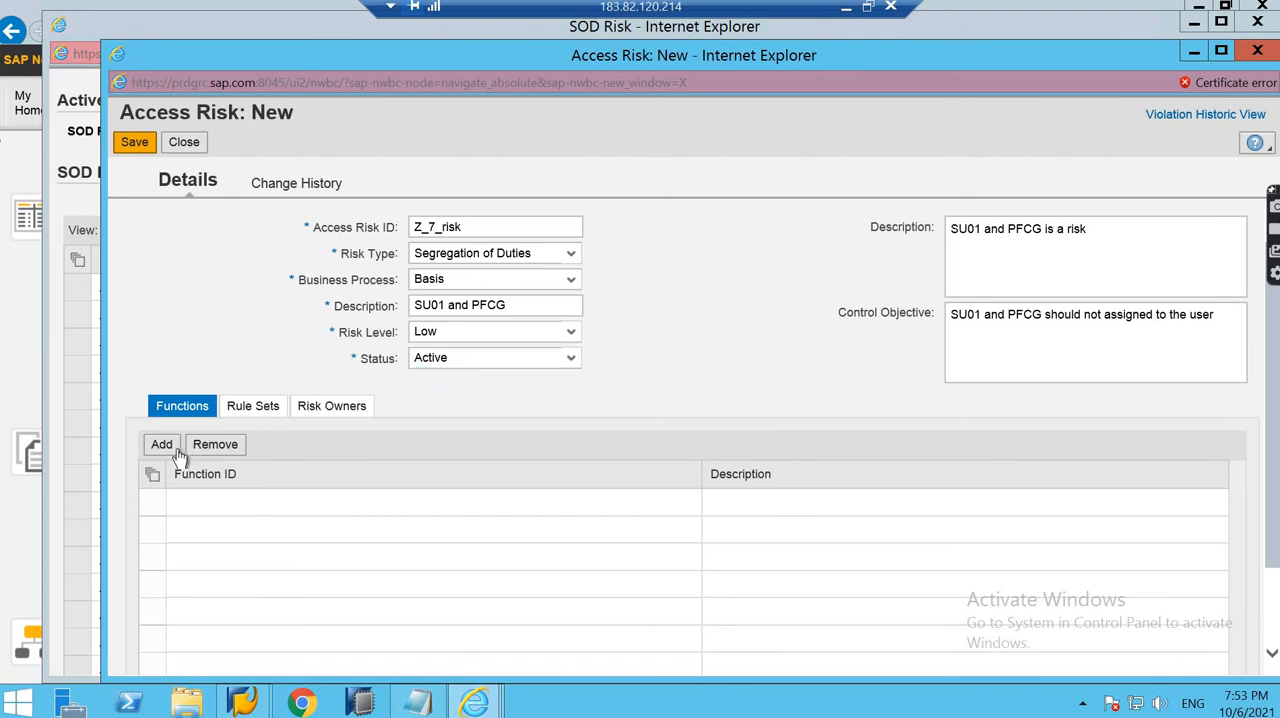
pyautogui.click(163, 450)
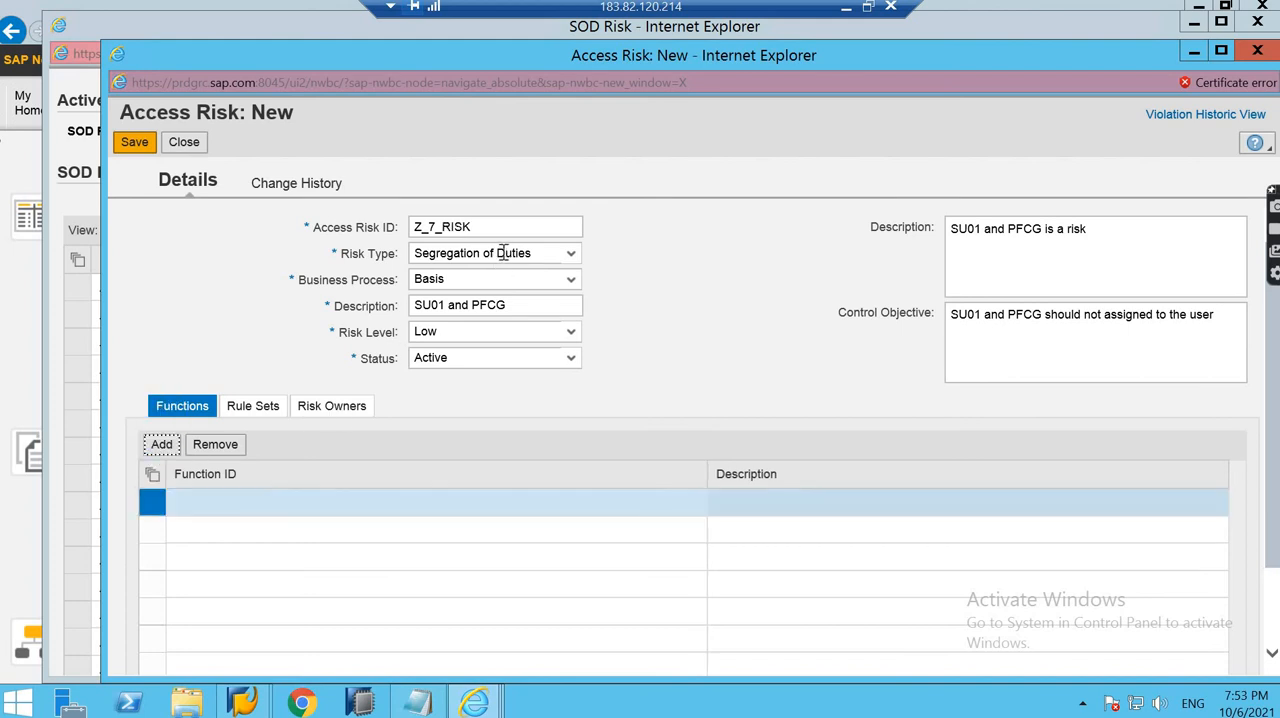
pyautogui.click(325, 500)
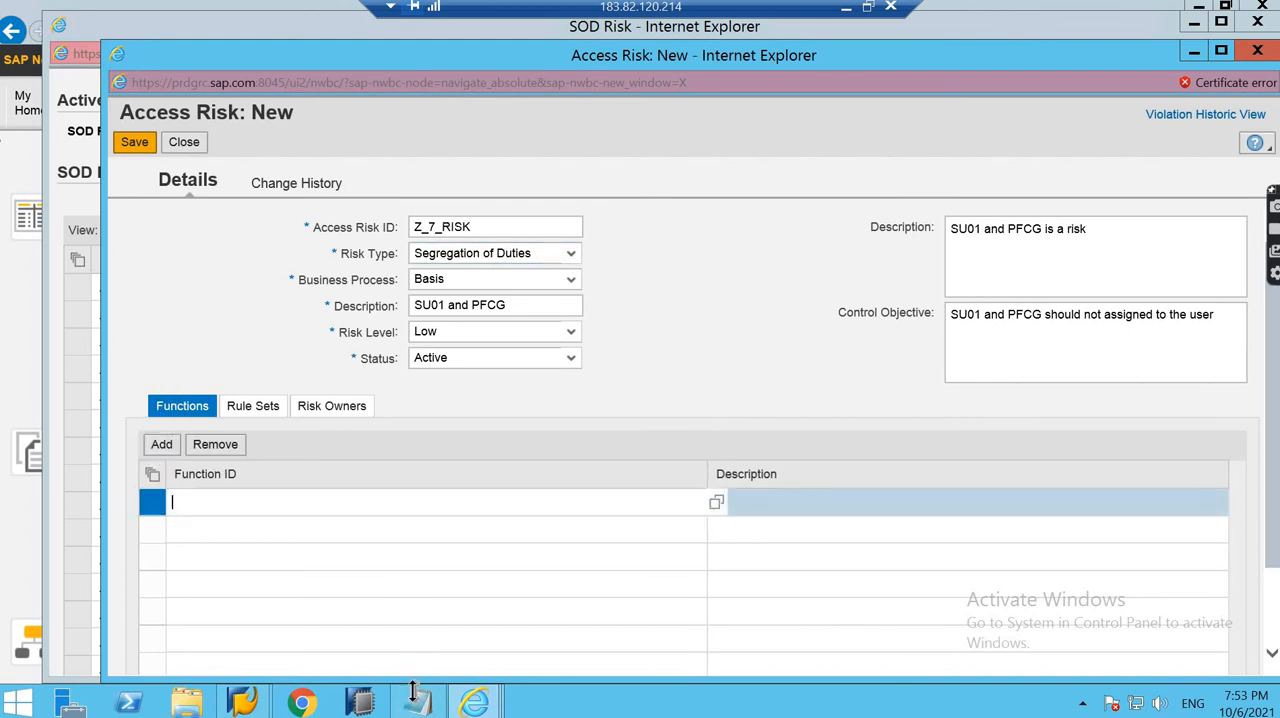
pyautogui.click(418, 702)
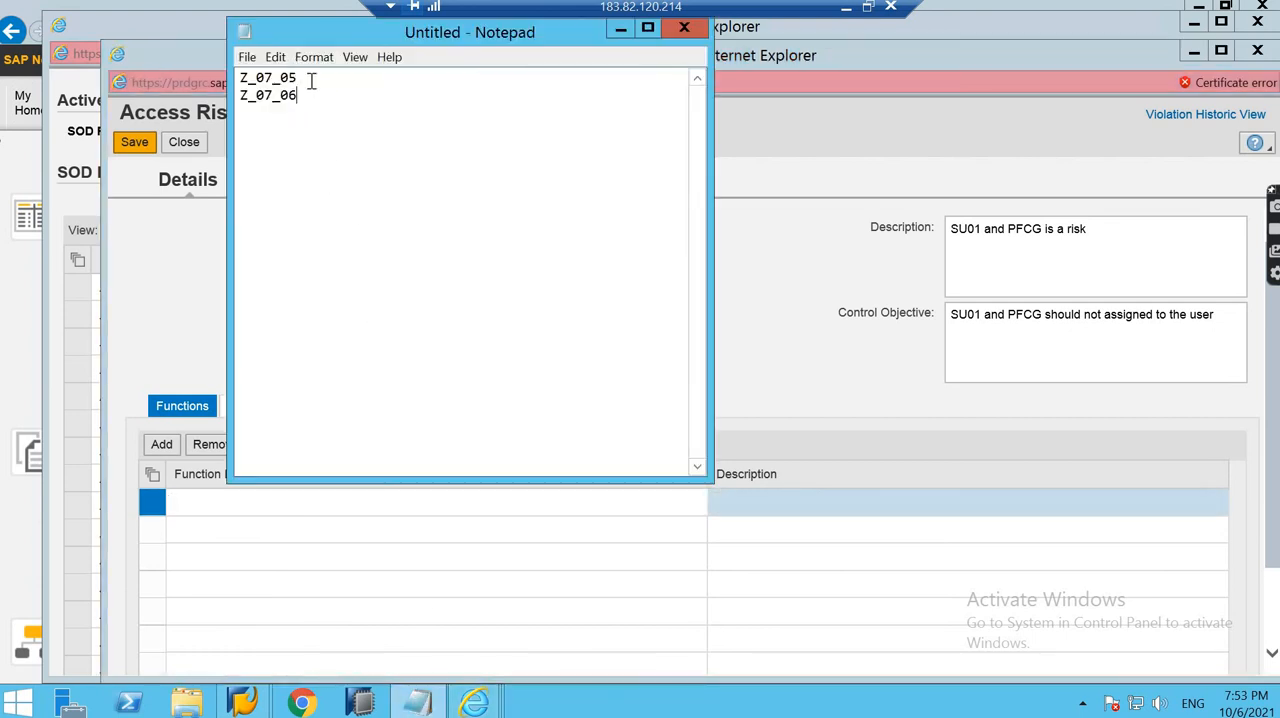
pyautogui.moveTo(311, 77); pyautogui.dragTo(220, 74)
pyautogui.hotkey('ctrl', 'c')
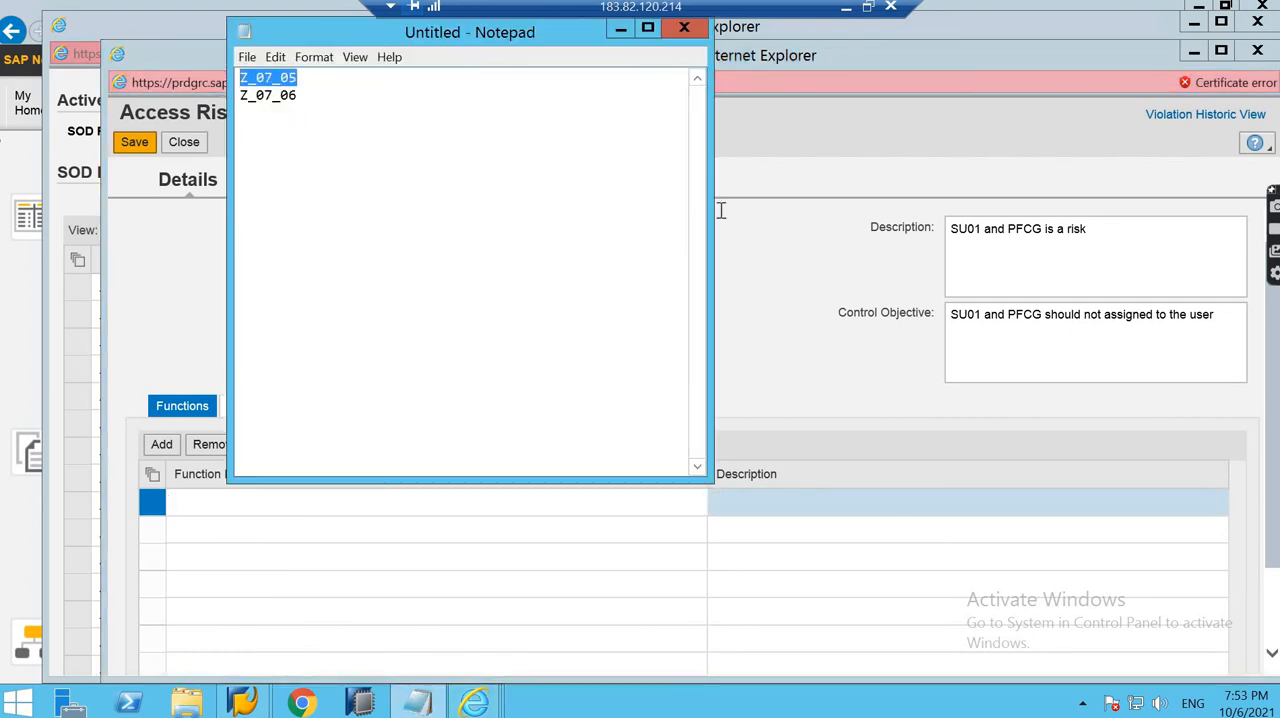
pyautogui.click(181, 445)
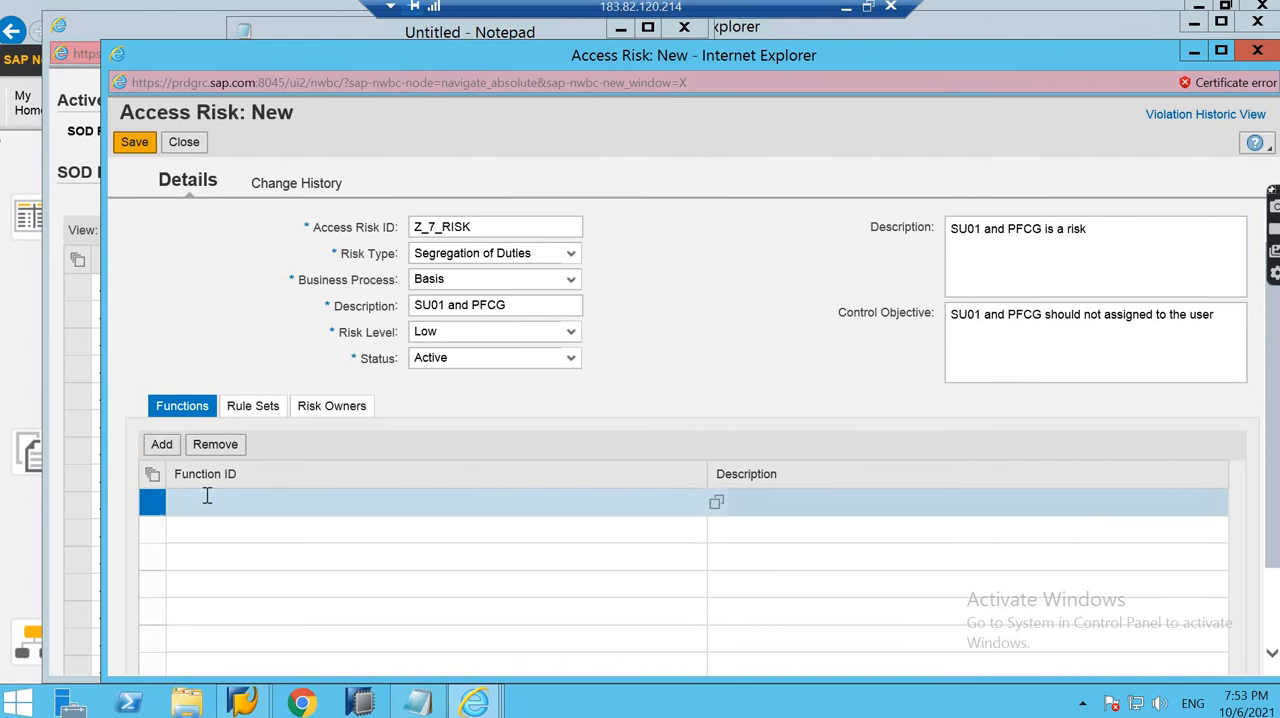
pyautogui.click(207, 496)
pyautogui.hotkey('ctrl', 'v')
# - Add a second function row to the risk and fill it with Z_07_06 copied from the Notepad list
pyautogui.click(161, 446)
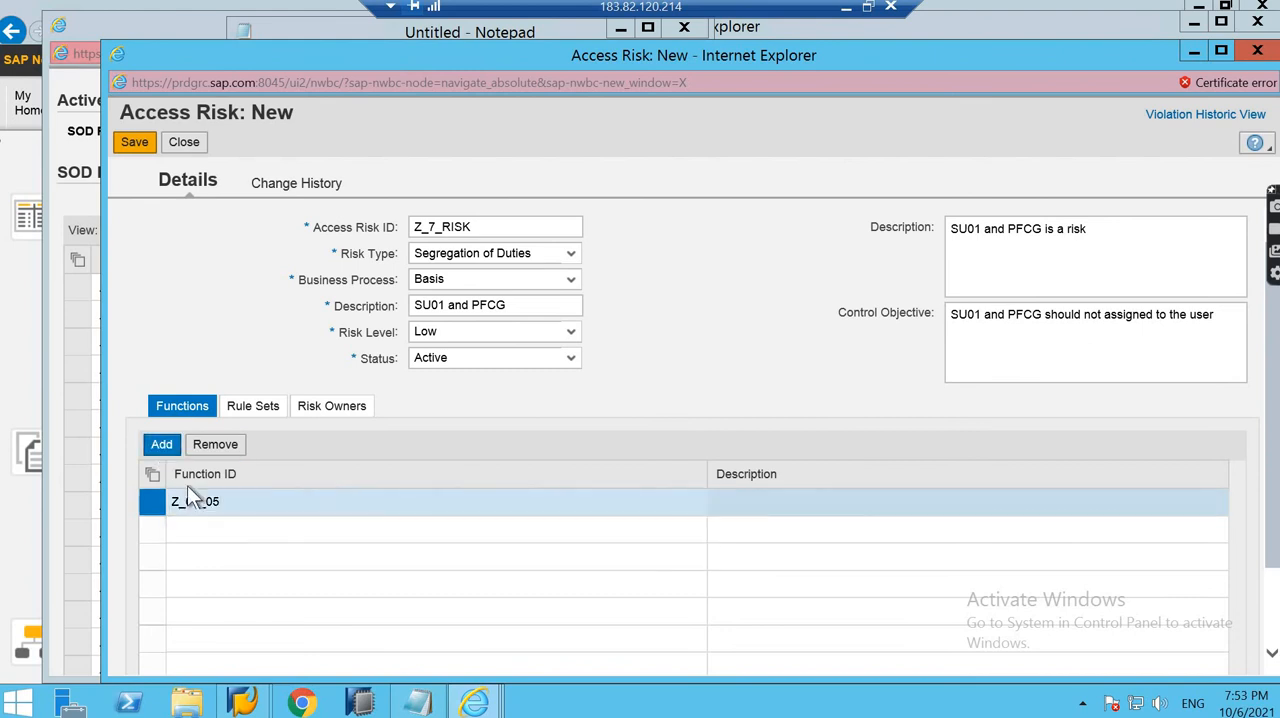
pyautogui.click(418, 703)
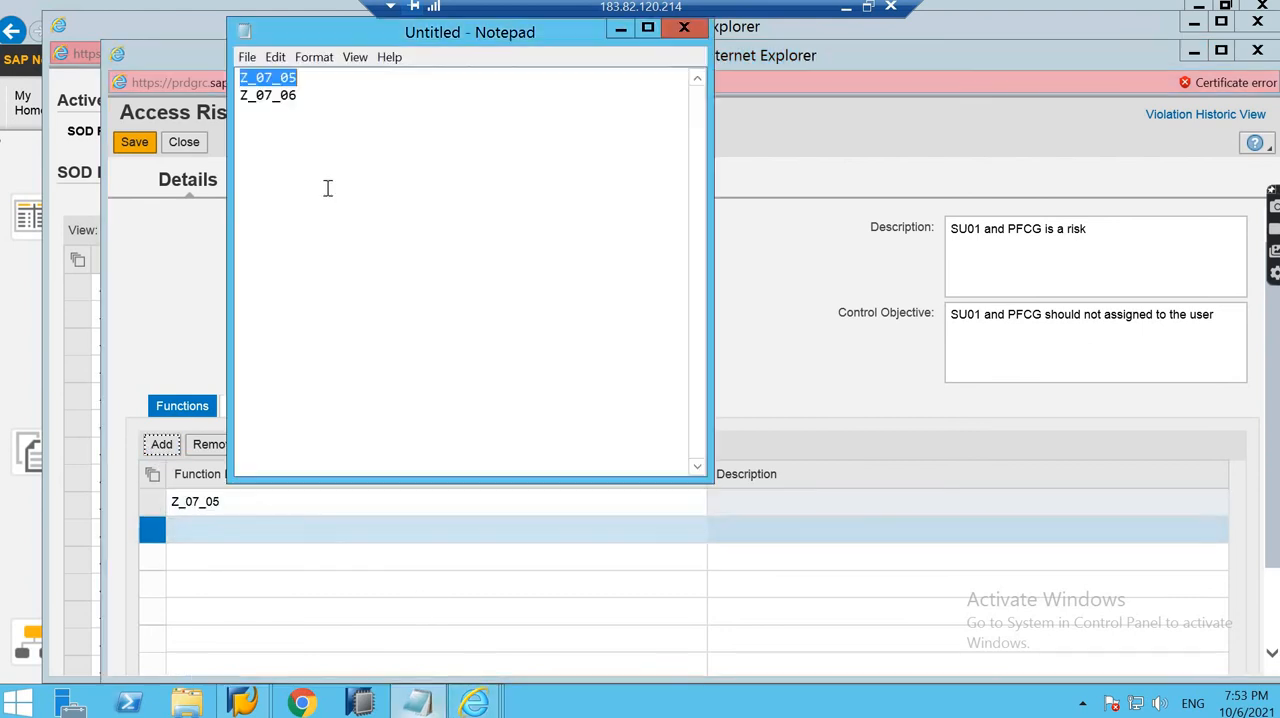
pyautogui.moveTo(298, 95); pyautogui.dragTo(237, 95)
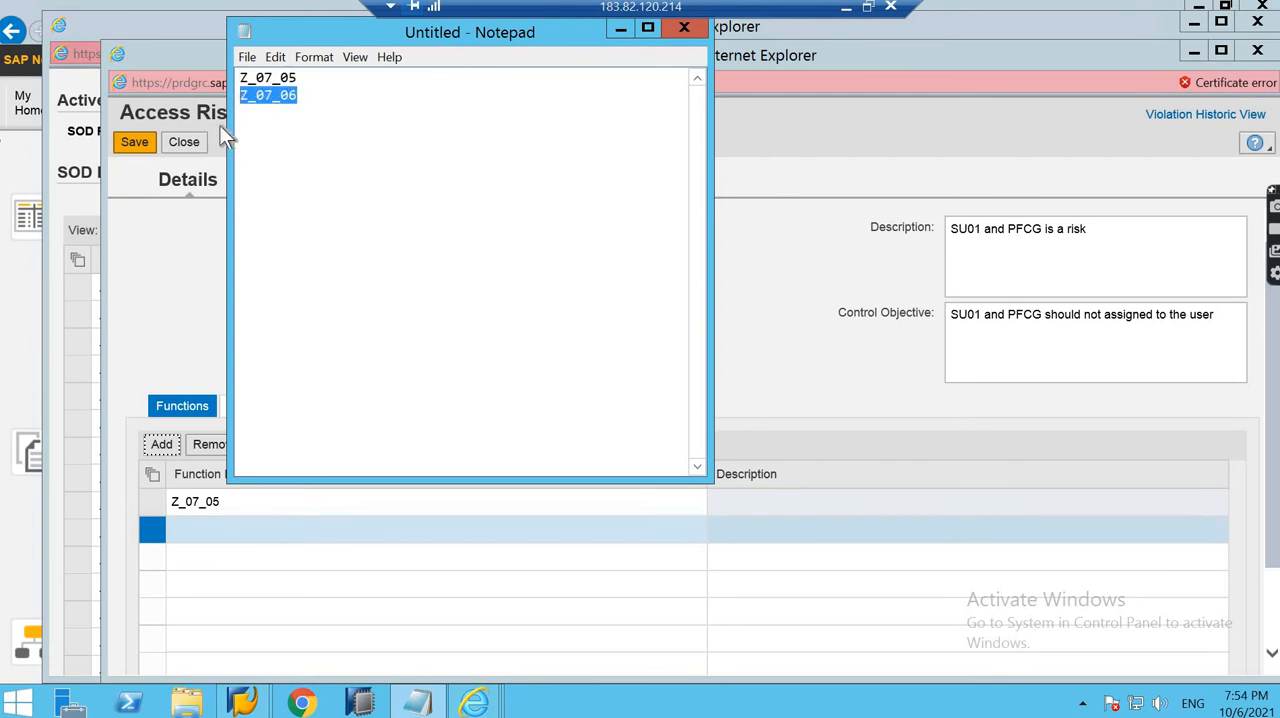
pyautogui.click(269, 522)
pyautogui.write('Z_07_06')
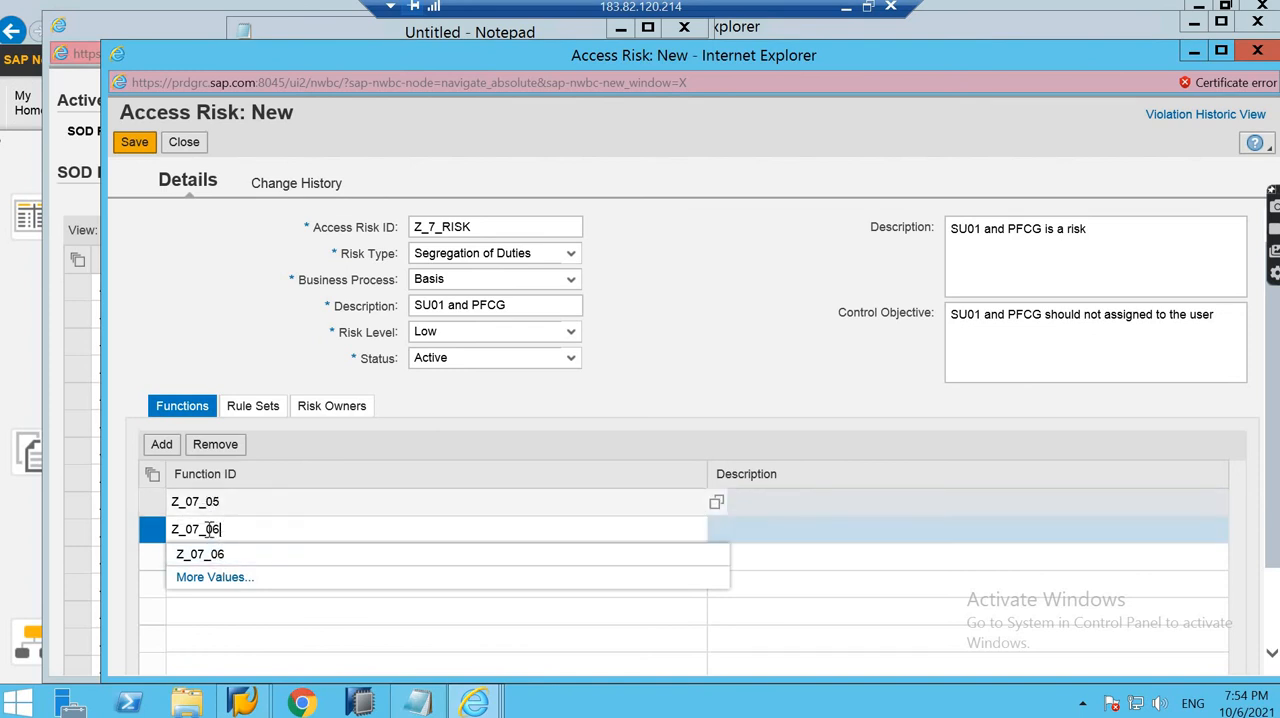
pyautogui.click(477, 227)
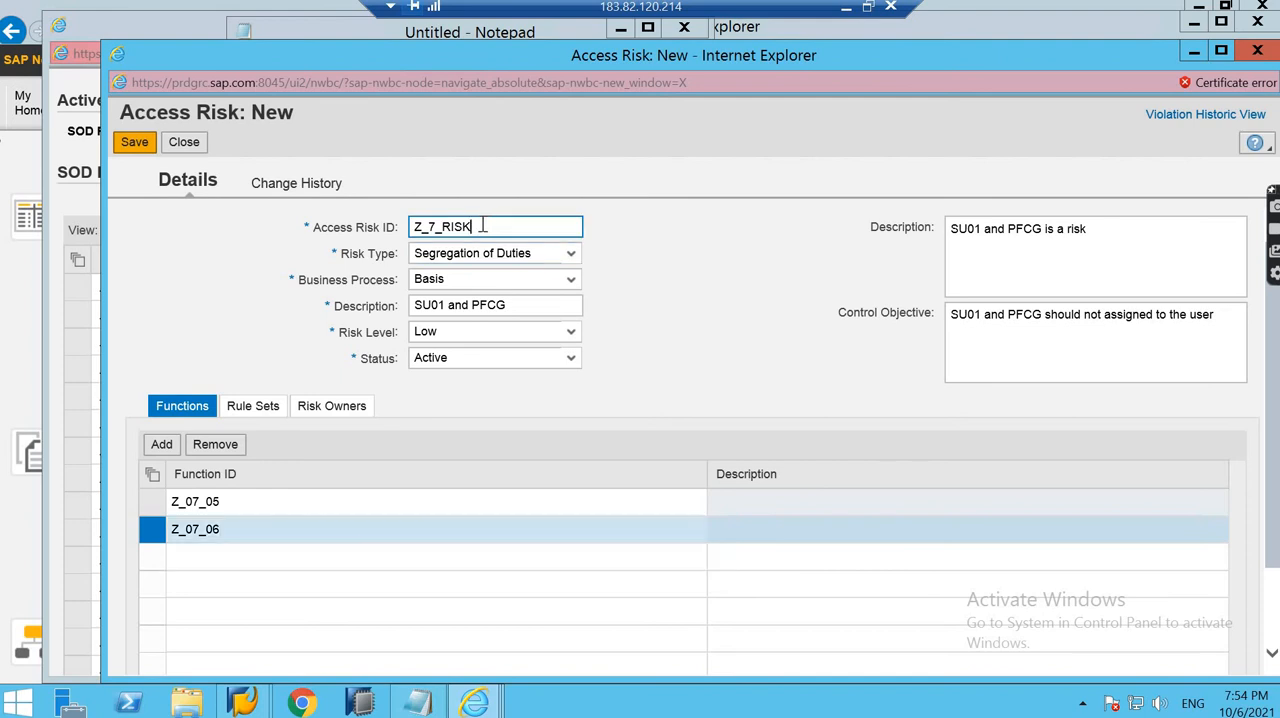
pyautogui.moveTo(482, 225); pyautogui.dragTo(405, 225)
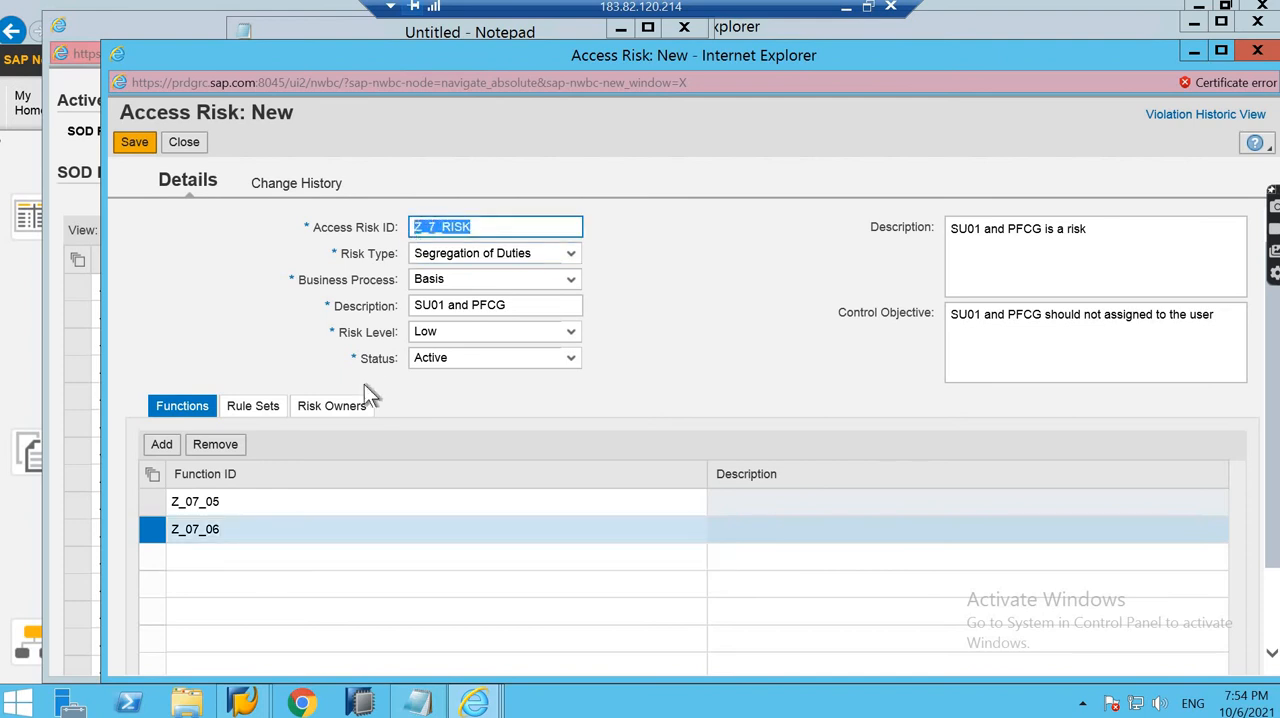
pyautogui.click(476, 228)
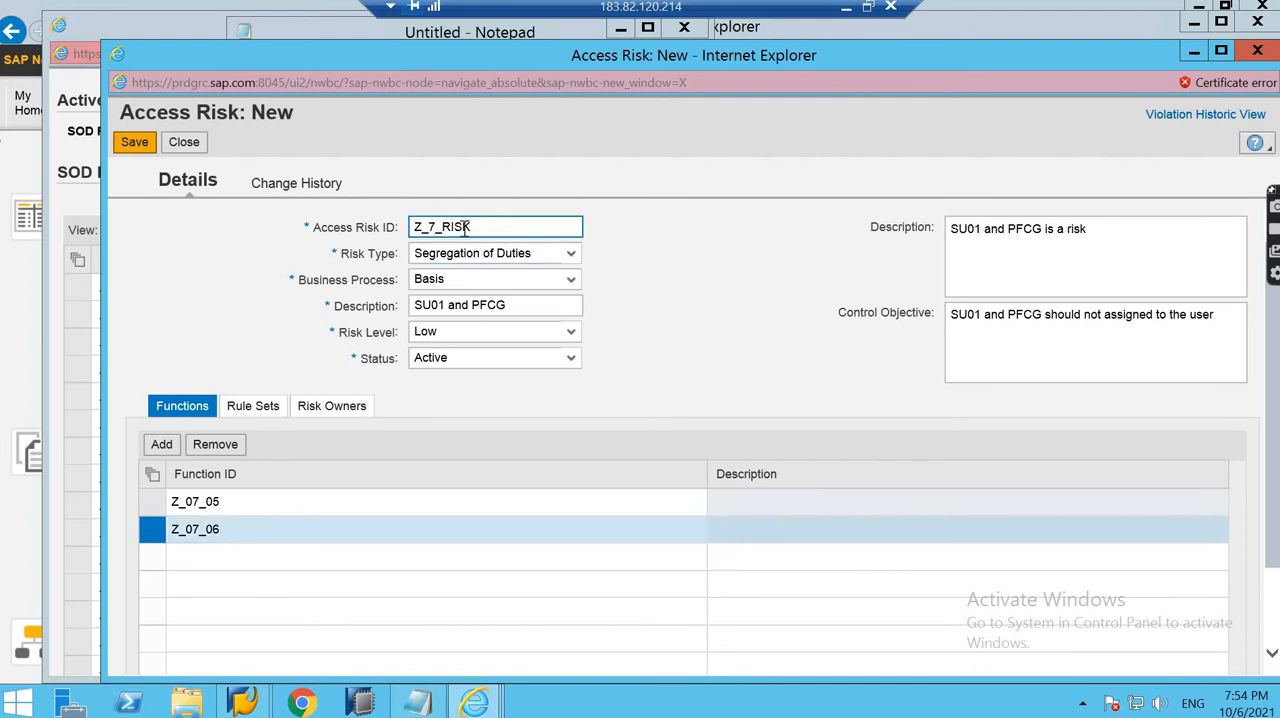
pyautogui.moveTo(476, 228); pyautogui.dragTo(406, 231)
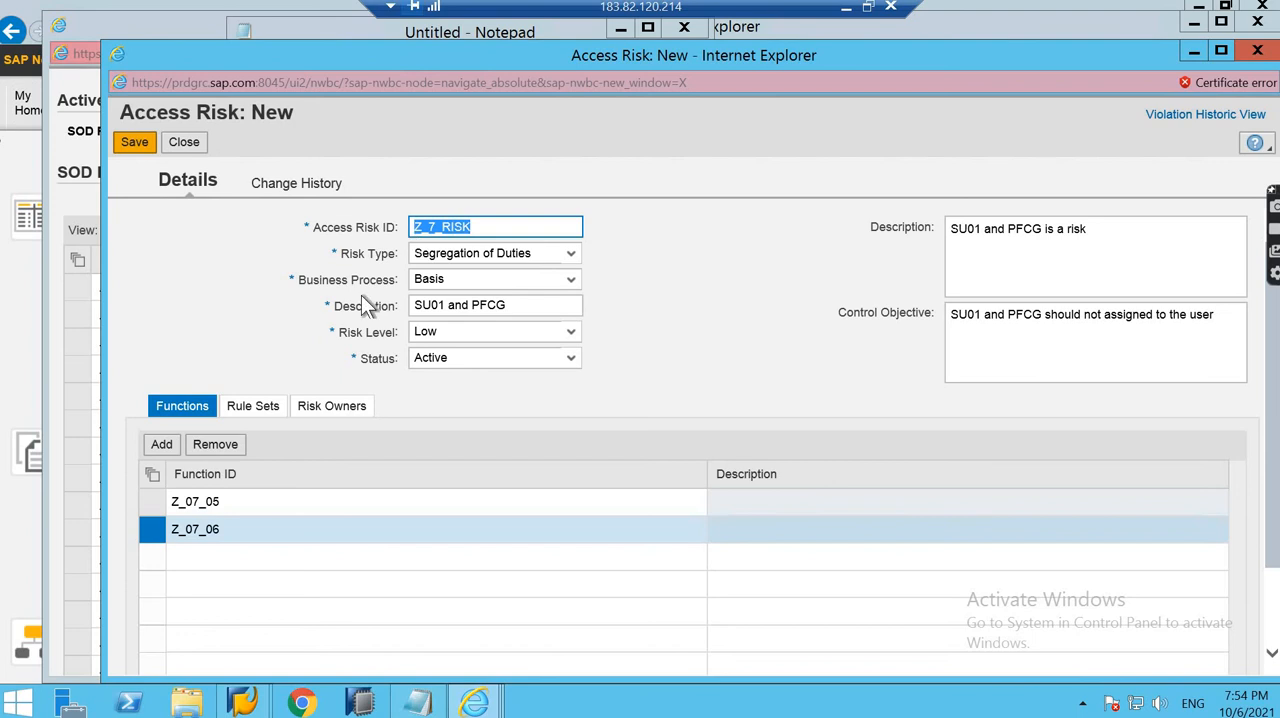
# - Assign rule set Z07PM (7 PM ruleset) to access risk Z_7_RISK and save the risk
pyautogui.click(240, 412)
pyautogui.click(160, 449)
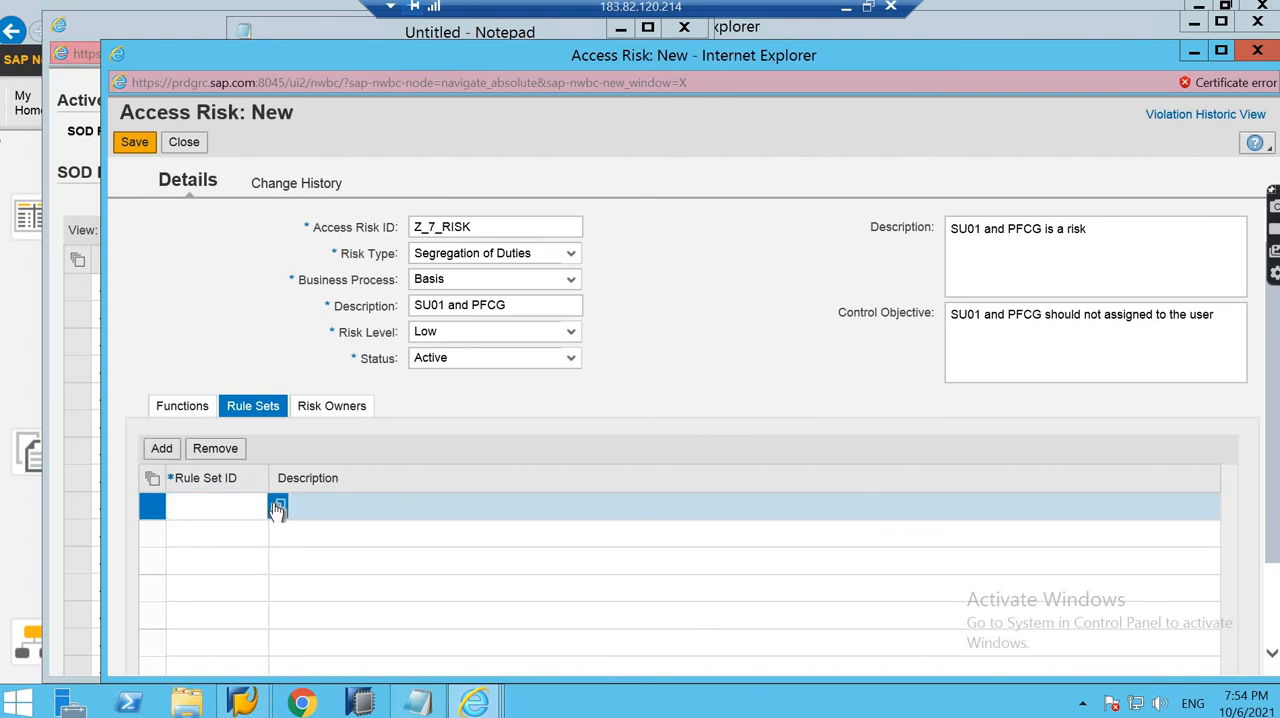
pyautogui.click(278, 509)
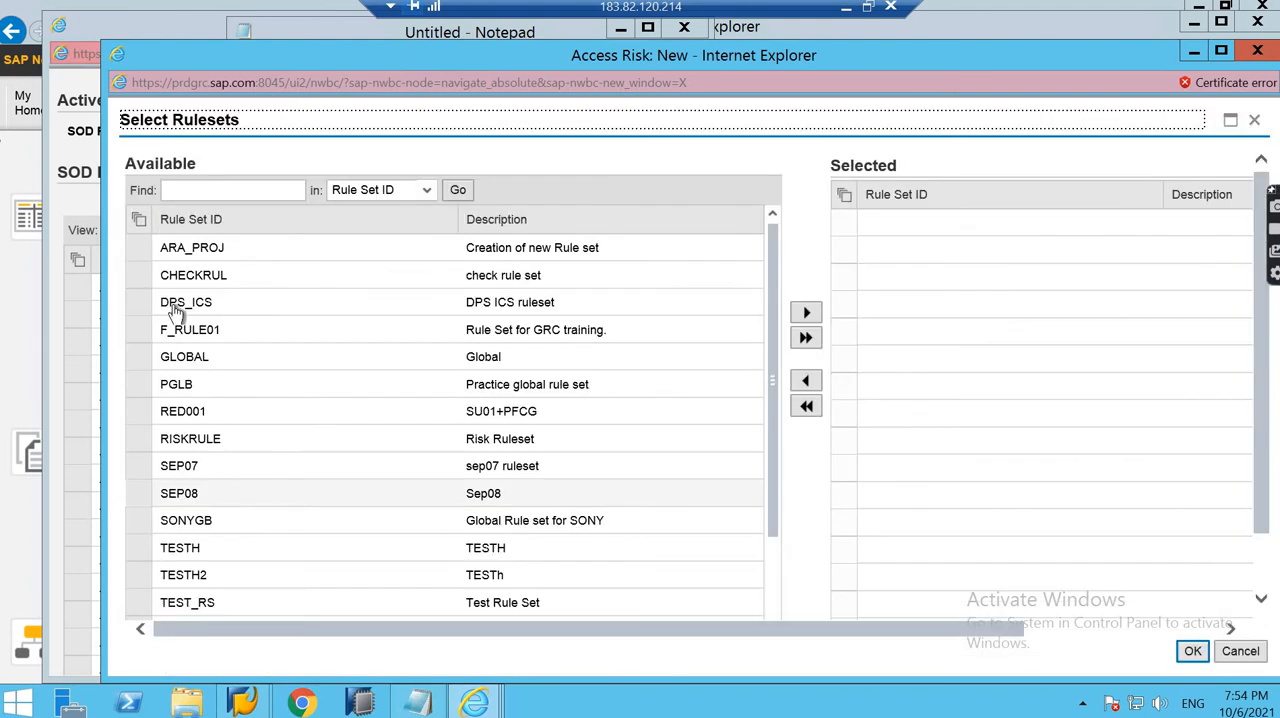
pyautogui.moveTo(772, 316); pyautogui.dragTo(1246, 606)
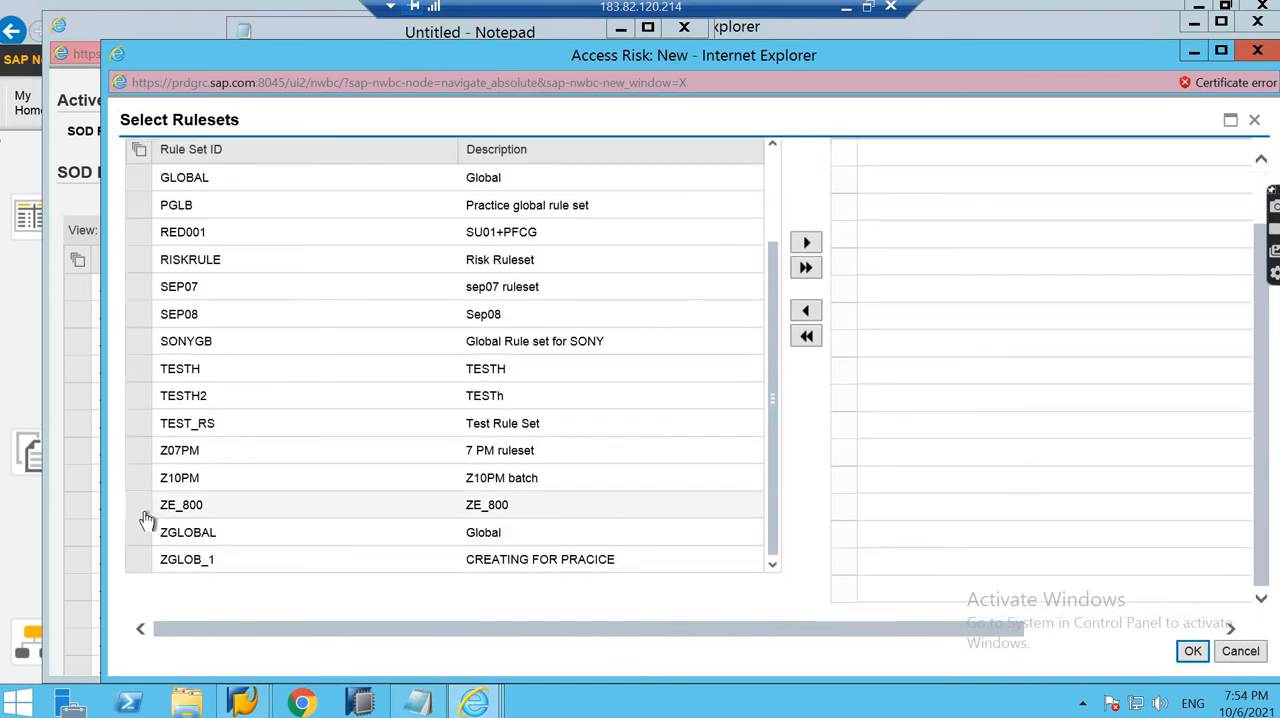
pyautogui.click(218, 462)
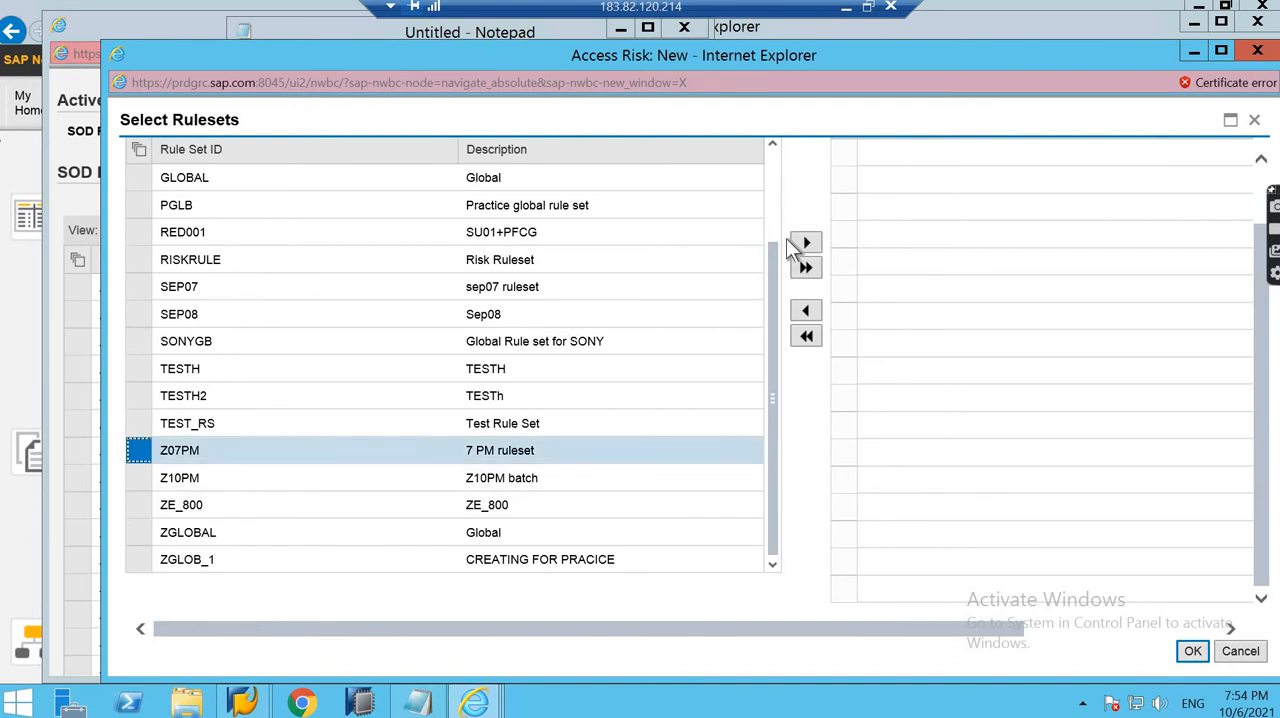
pyautogui.click(806, 242)
pyautogui.click(1193, 652)
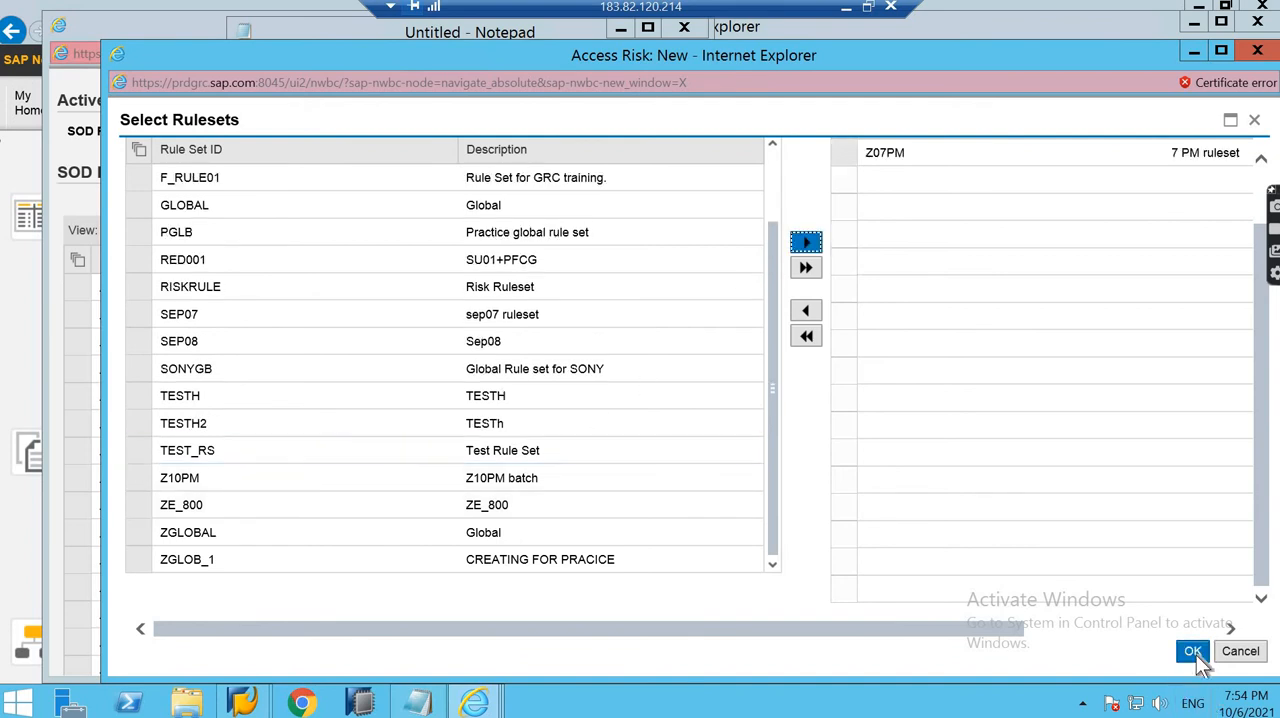
pyautogui.click(135, 143)
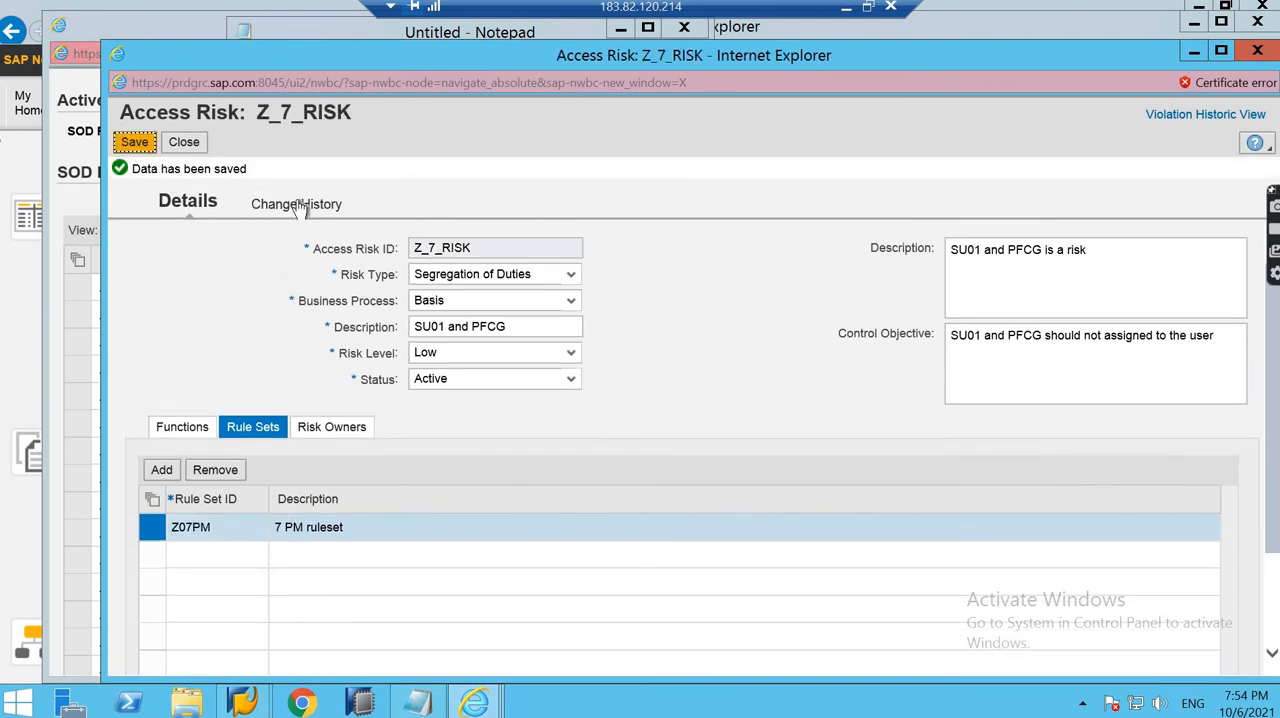
# - Review the change history of the saved access risk
pyautogui.click(300, 203)
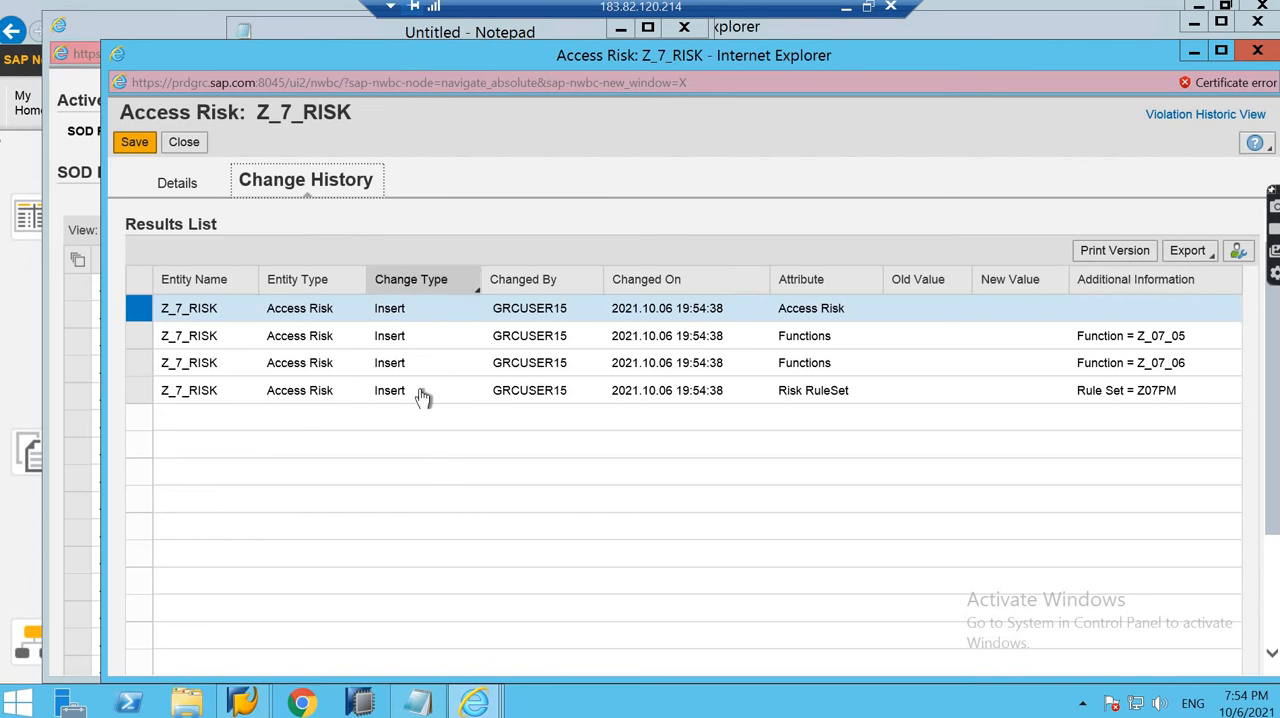
pyautogui.click(175, 145)
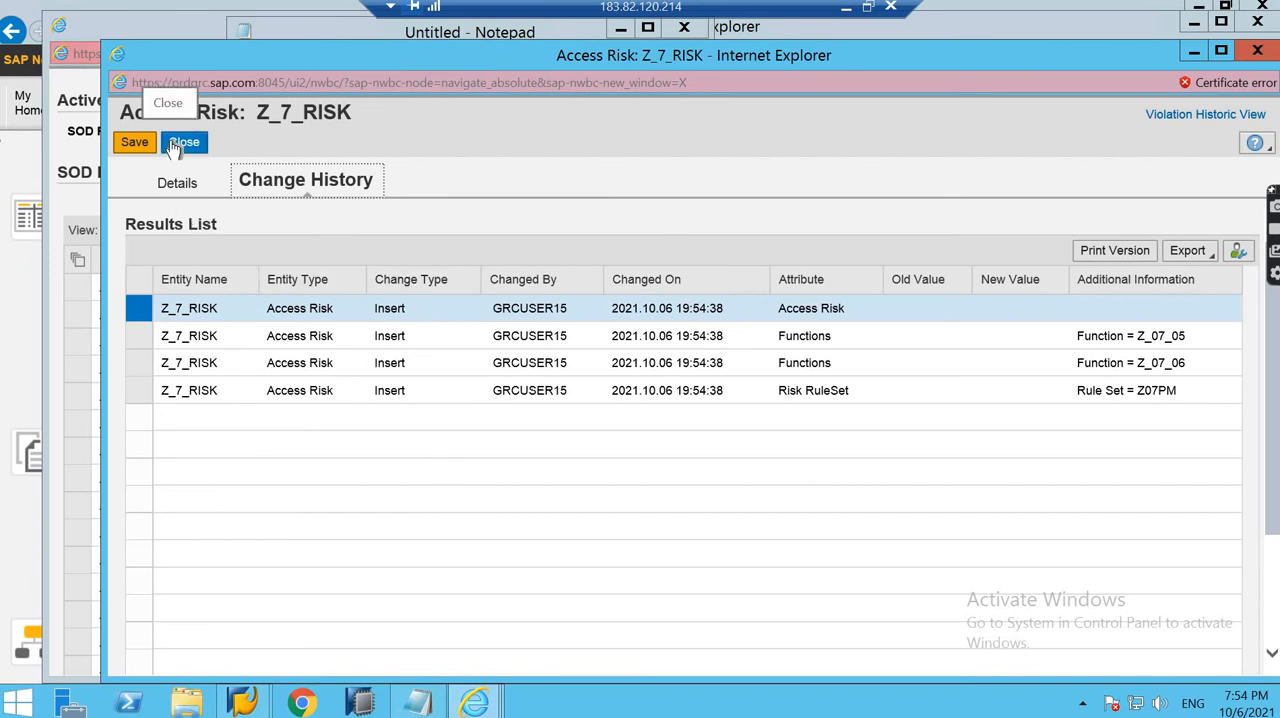
pyautogui.click(175, 145)
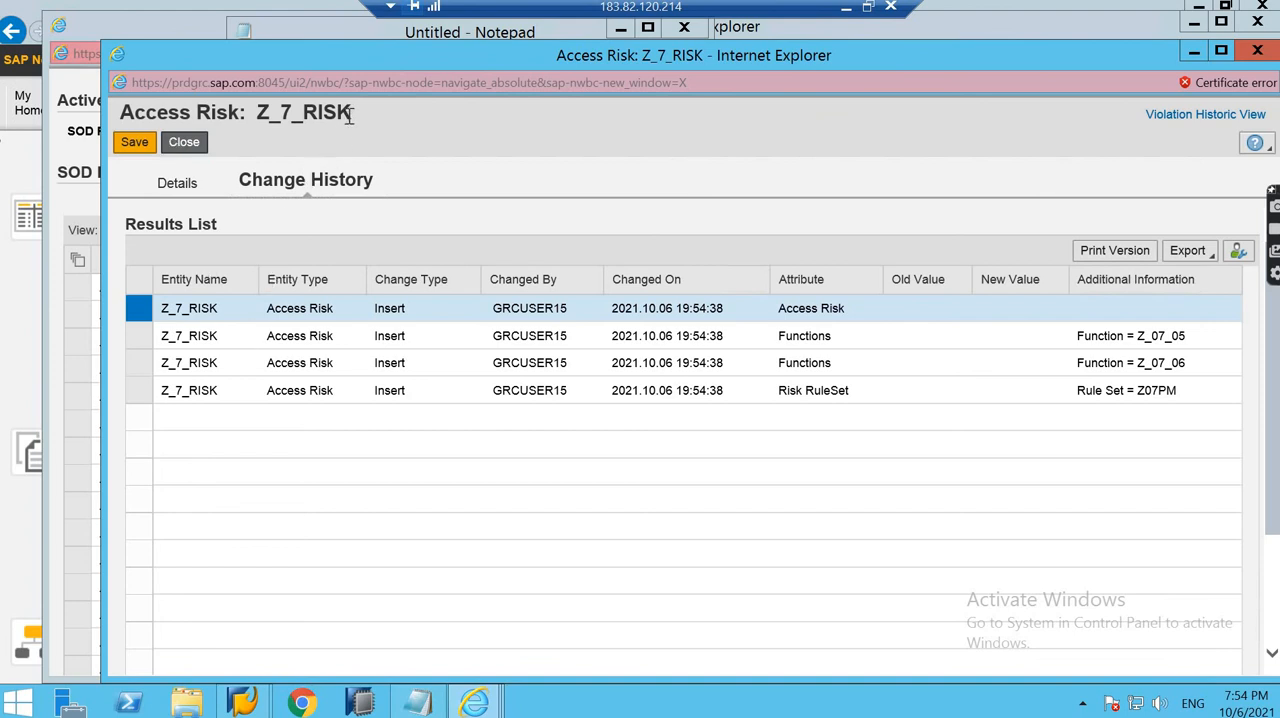
# - Copy the risk ID Z_7_RISK onto a new line below the function IDs in the Notepad list
pyautogui.doubleClick(265, 112)
pyautogui.hotkey('ctrl', 'c')
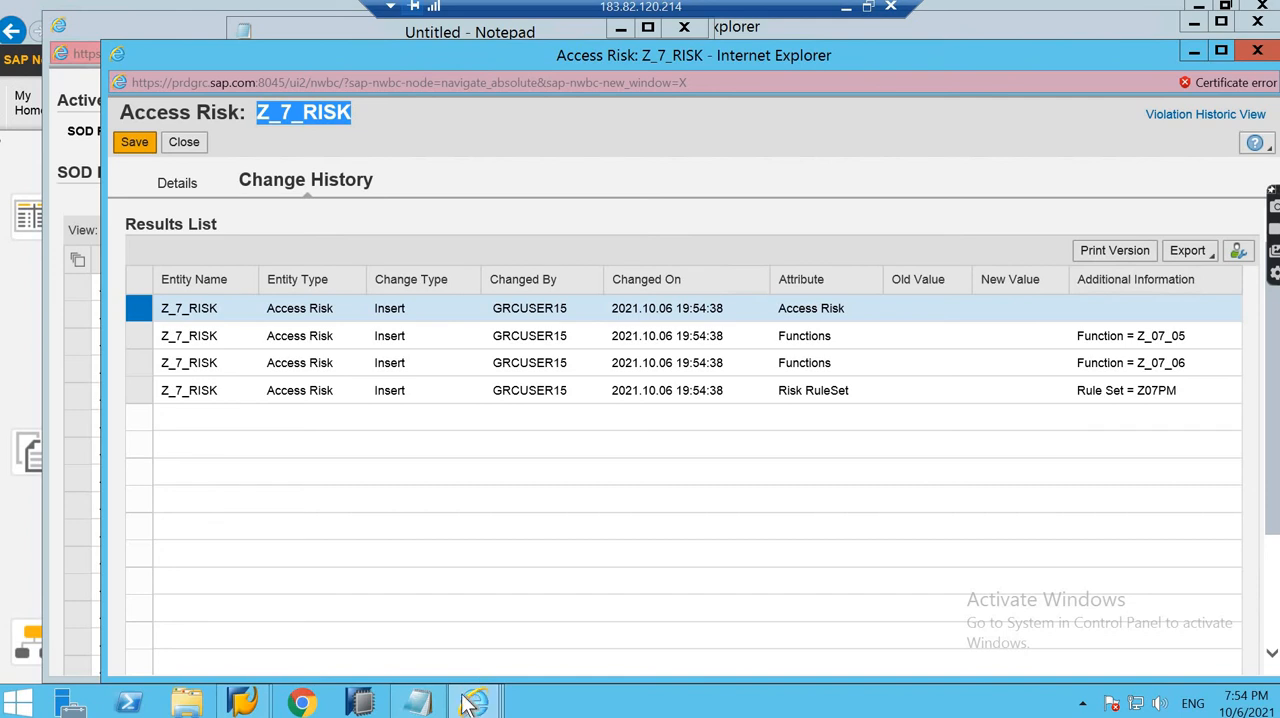
pyautogui.click(417, 701)
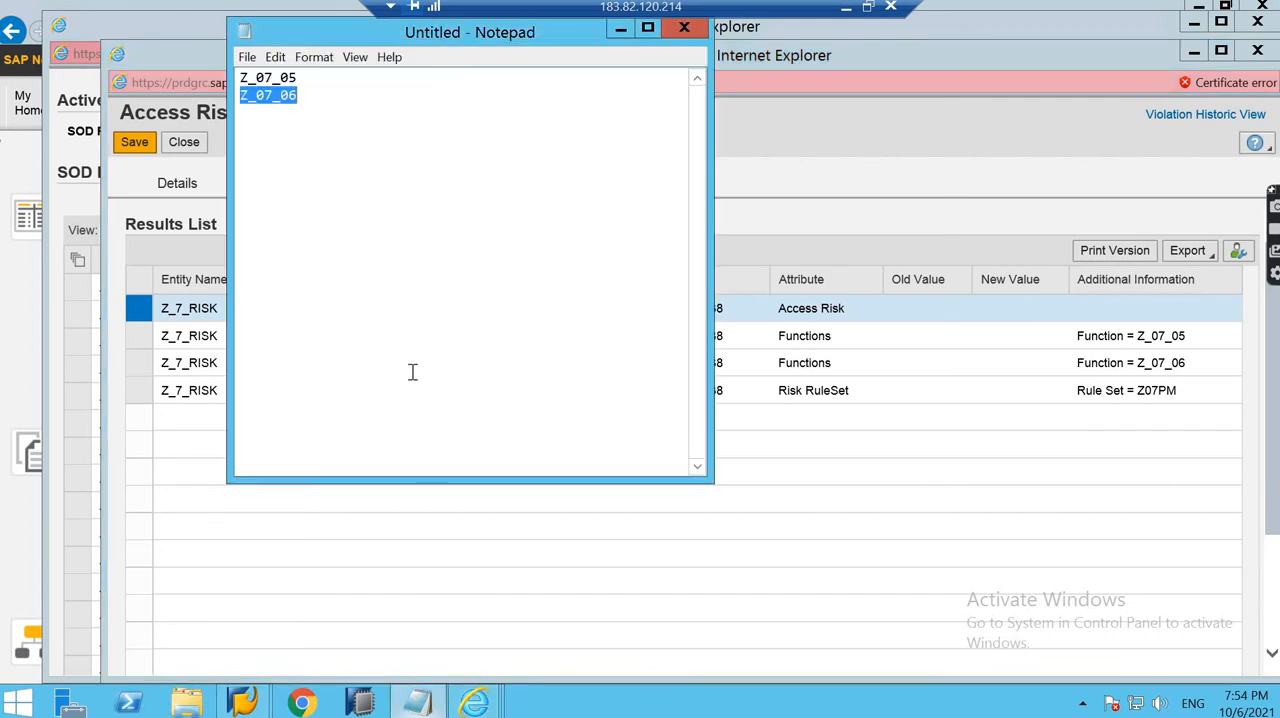
pyautogui.click(309, 97)
pyautogui.press('Return')
pyautogui.hotkey('ctrl', 'v')
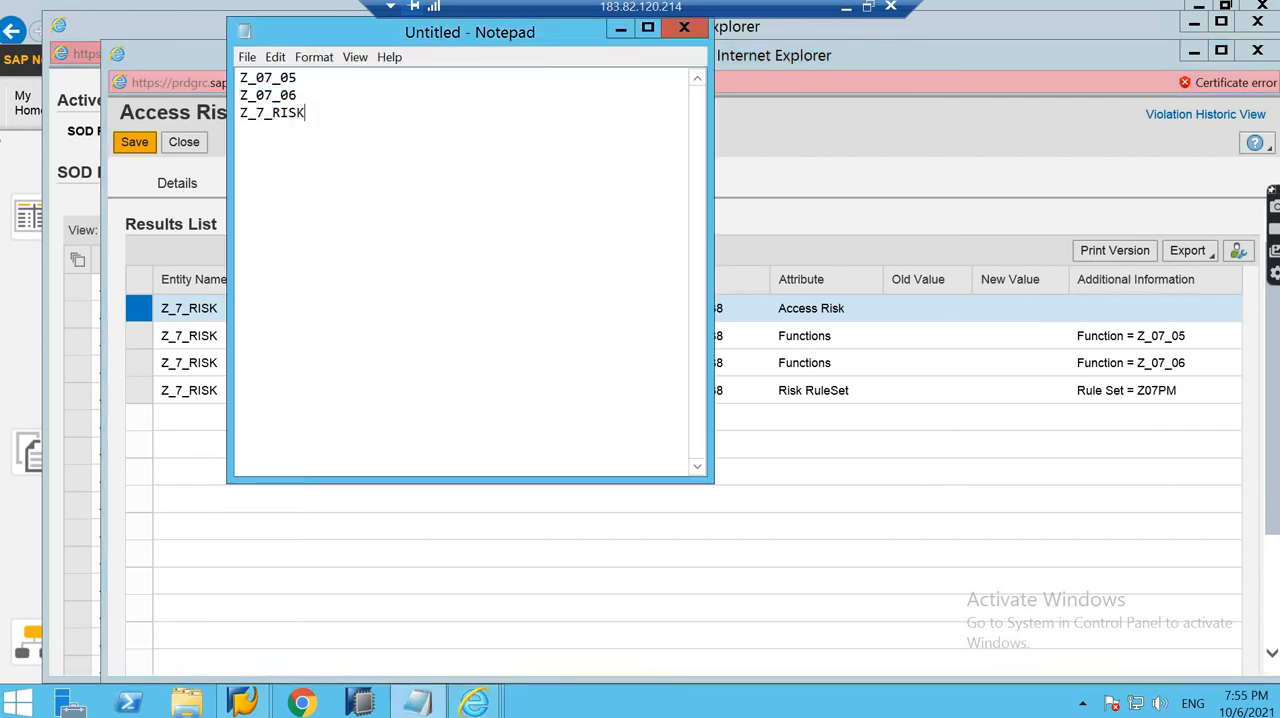
pyautogui.click(310, 95)
pyautogui.press('Return')
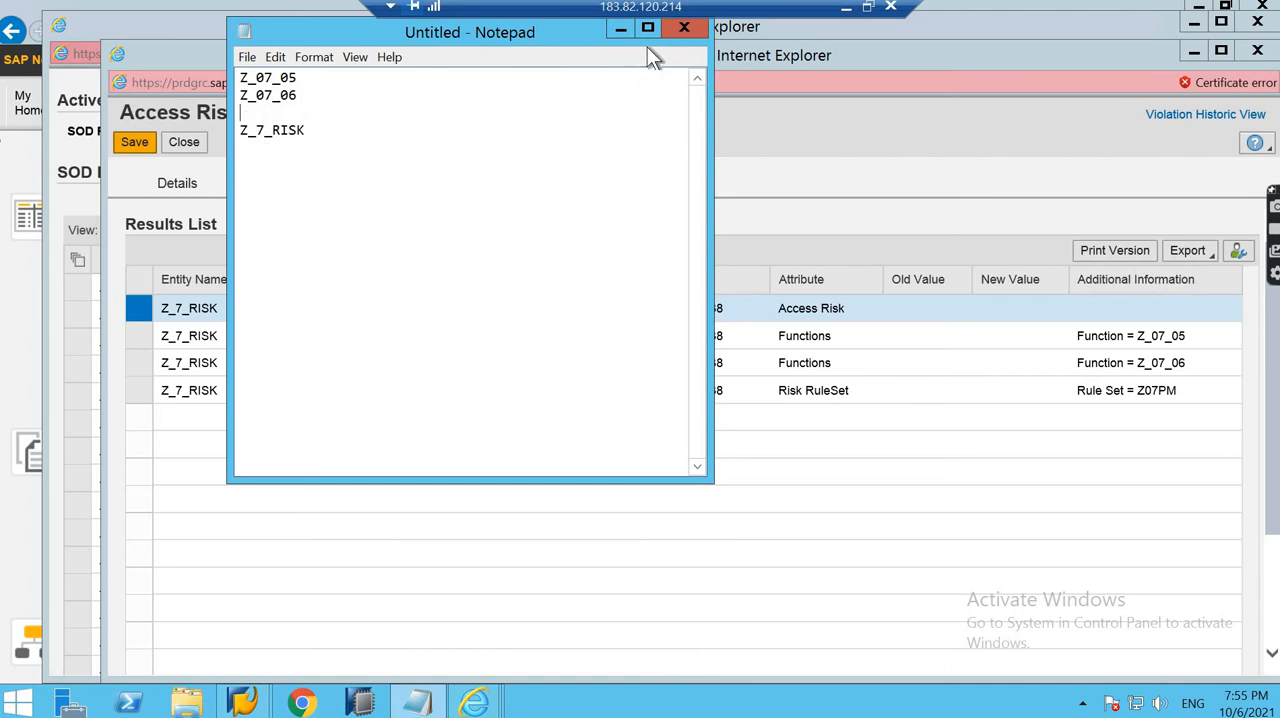
pyautogui.click(618, 29)
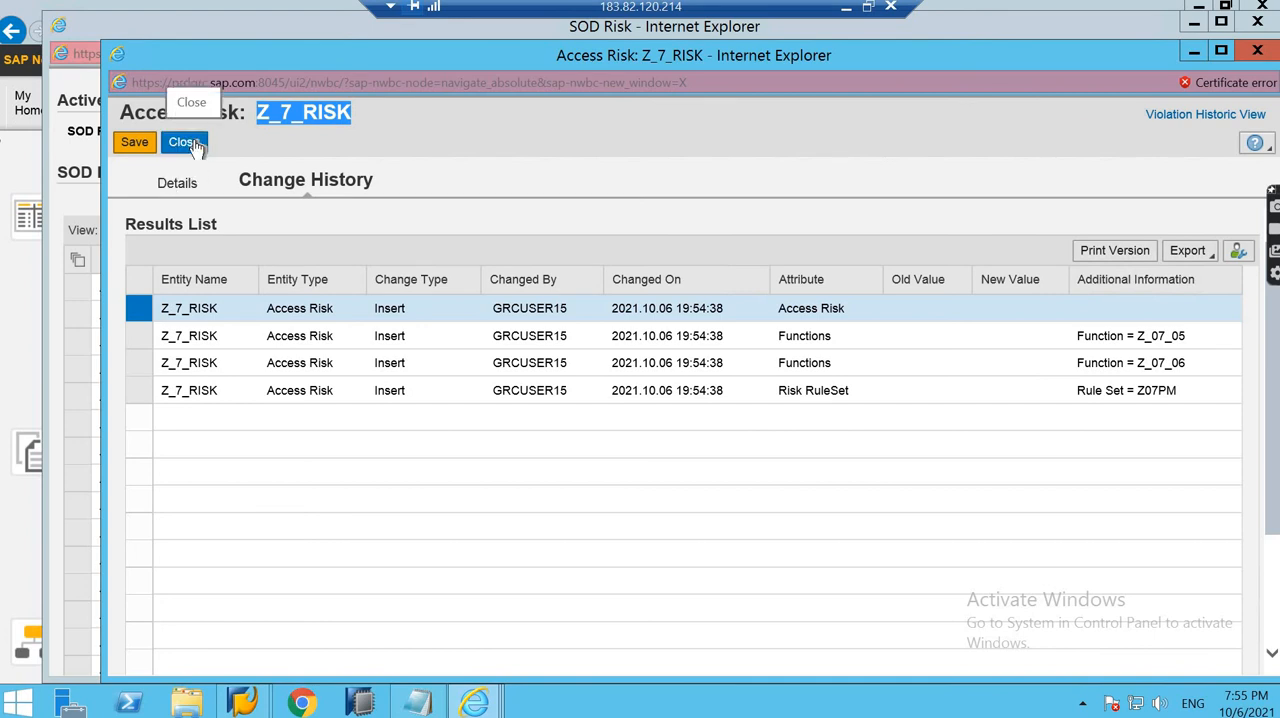
# - Close the risk and its list, and reopen the access risks list at the Z_7_RISK entries
pyautogui.click(194, 142)
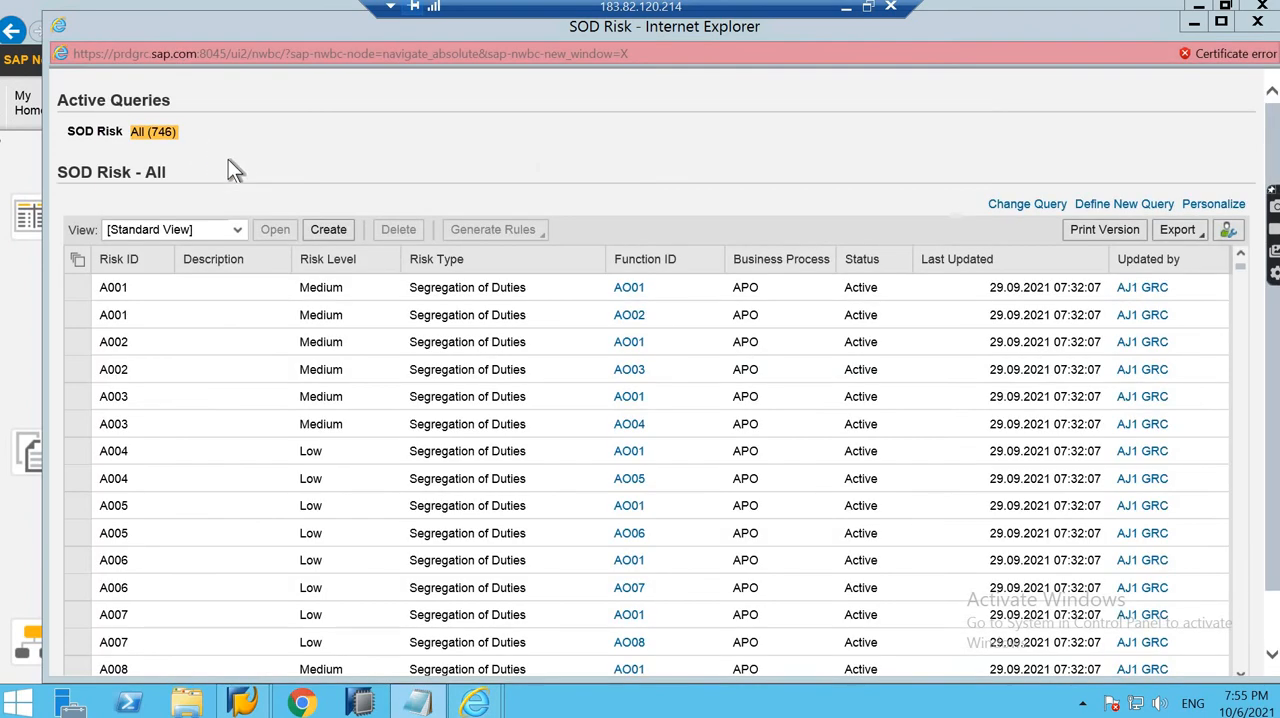
pyautogui.click(1259, 22)
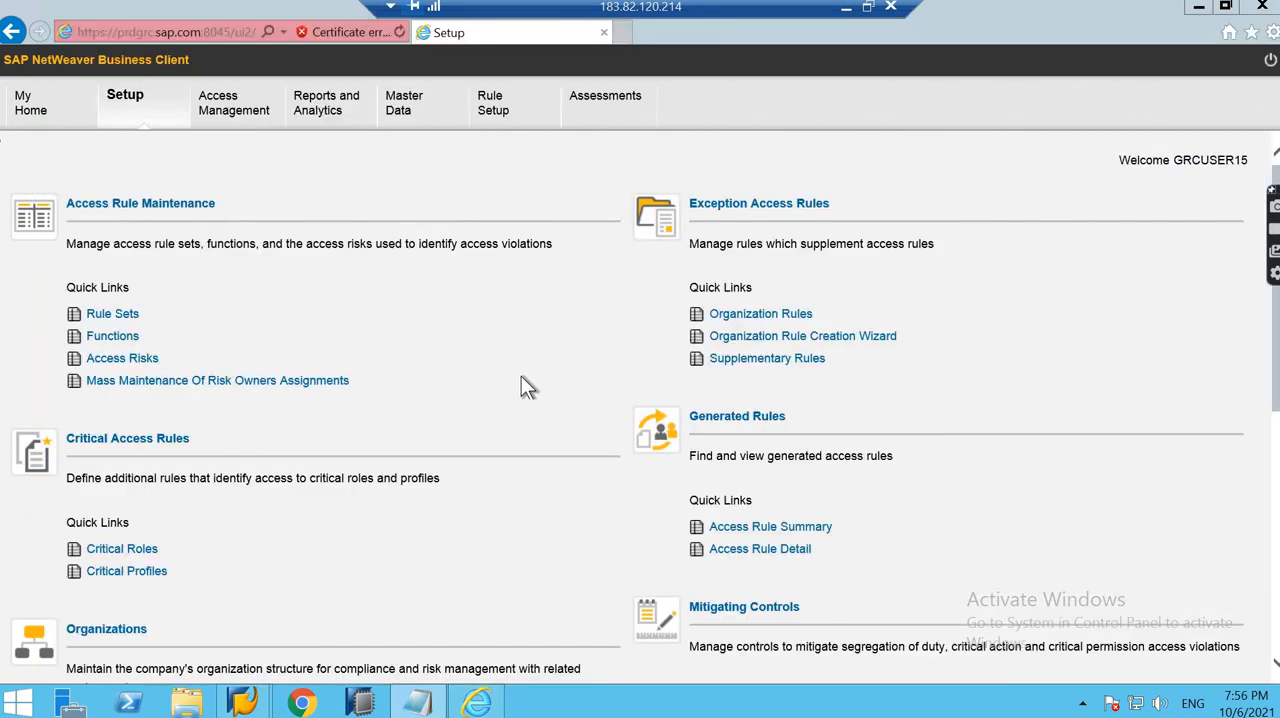
pyautogui.click(138, 364)
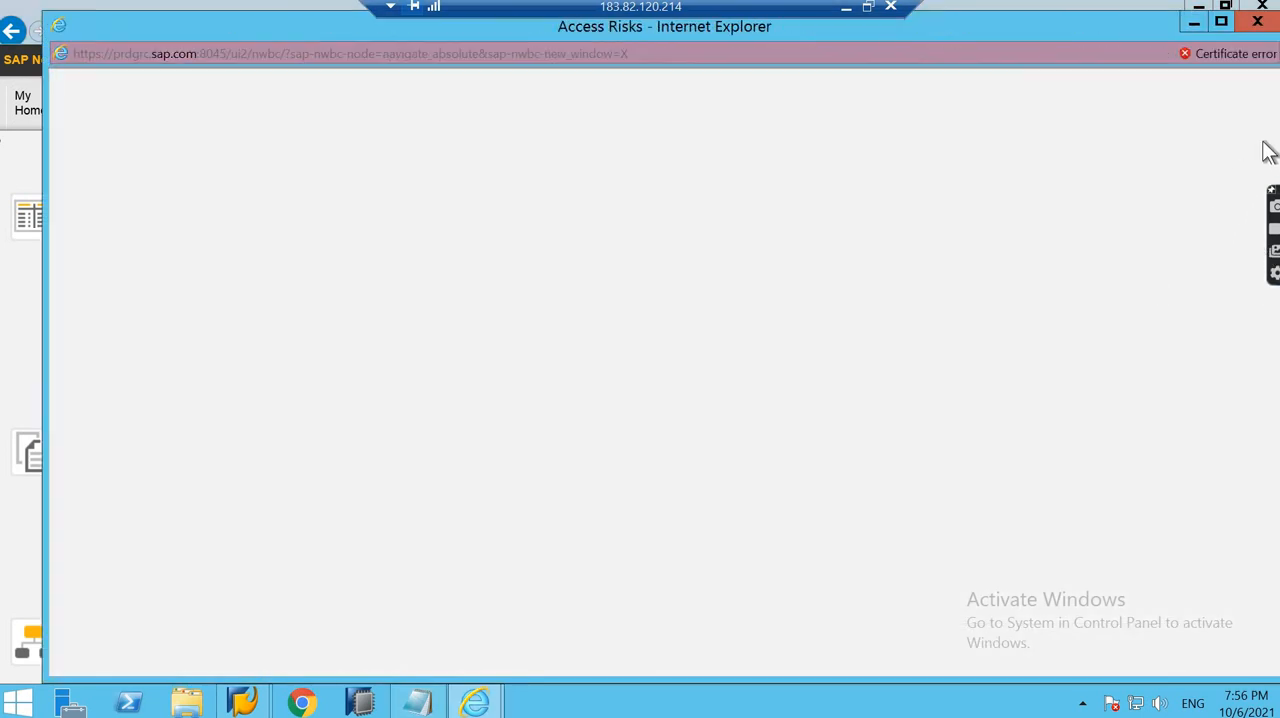
pyautogui.scroll(-1, 1272, 210)
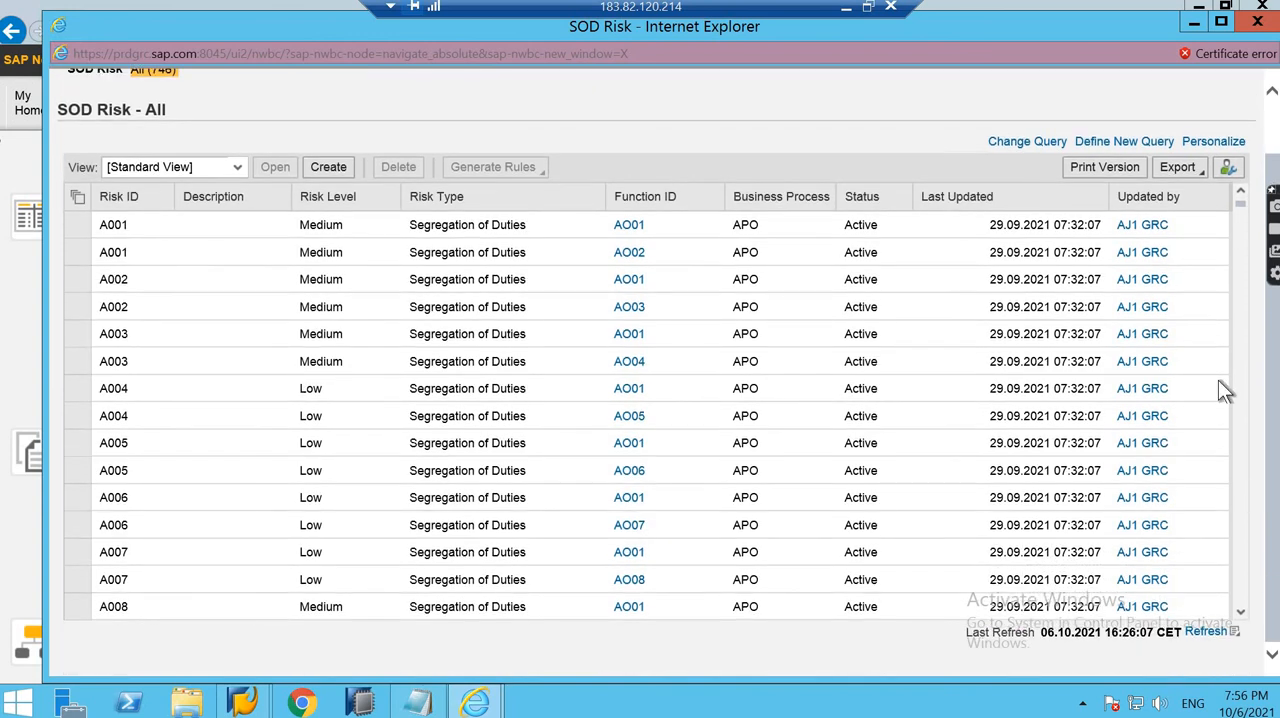
pyautogui.moveTo(1247, 218); pyautogui.dragTo(625, 517)
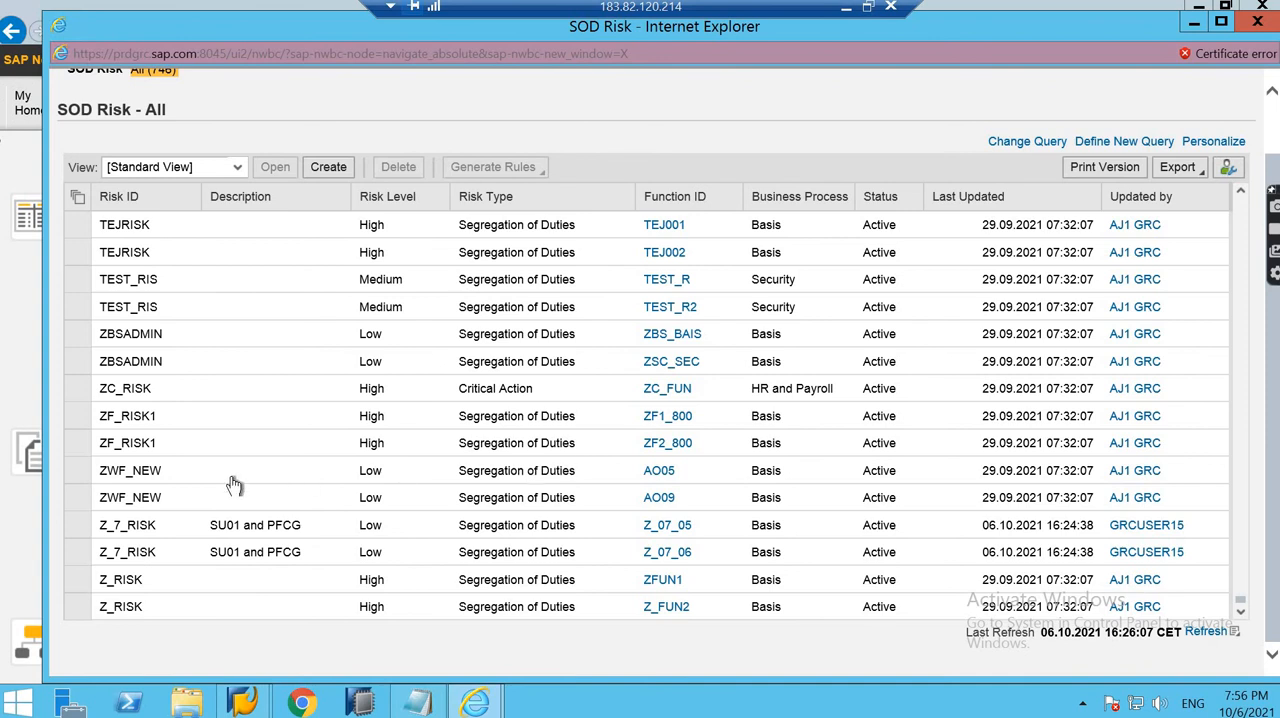
# - Generate the rules in the foreground for both Z_7_RISK rows, functions Z_07_05 and Z_07_06
pyautogui.click(77, 525)
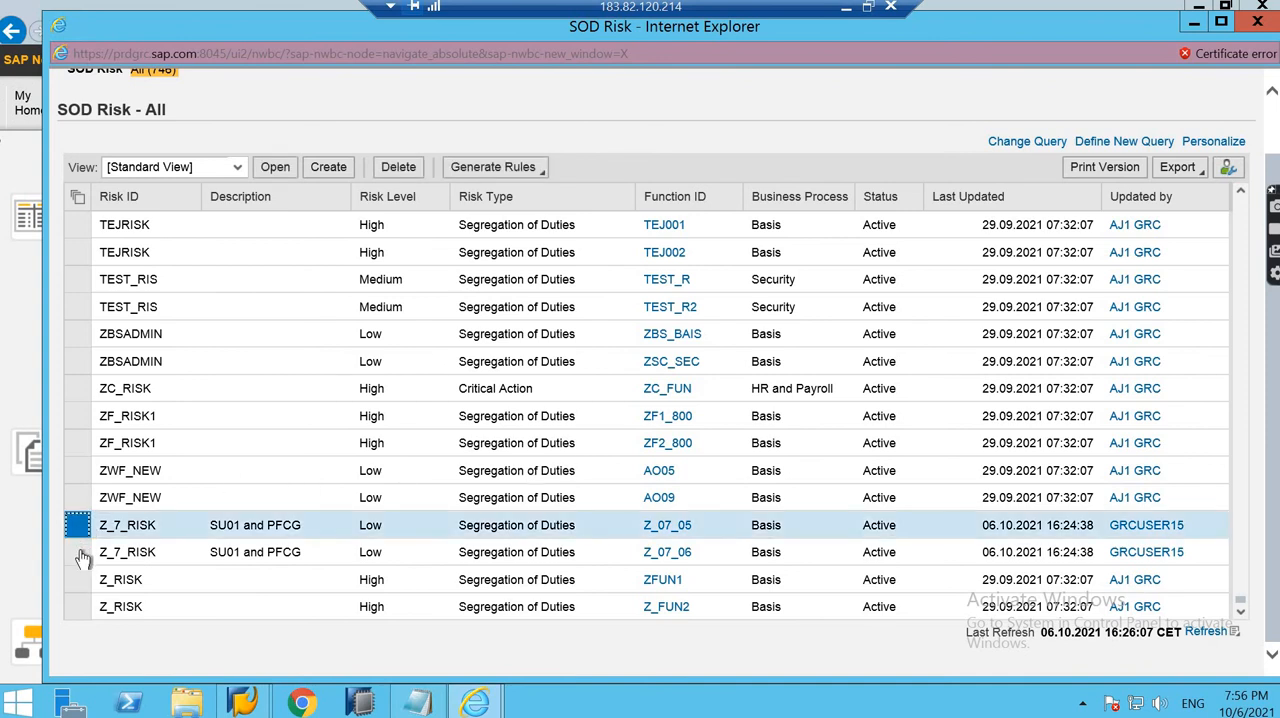
pyautogui.keyDown('ctrl'); pyautogui.click(78, 552); pyautogui.keyUp('ctrl')
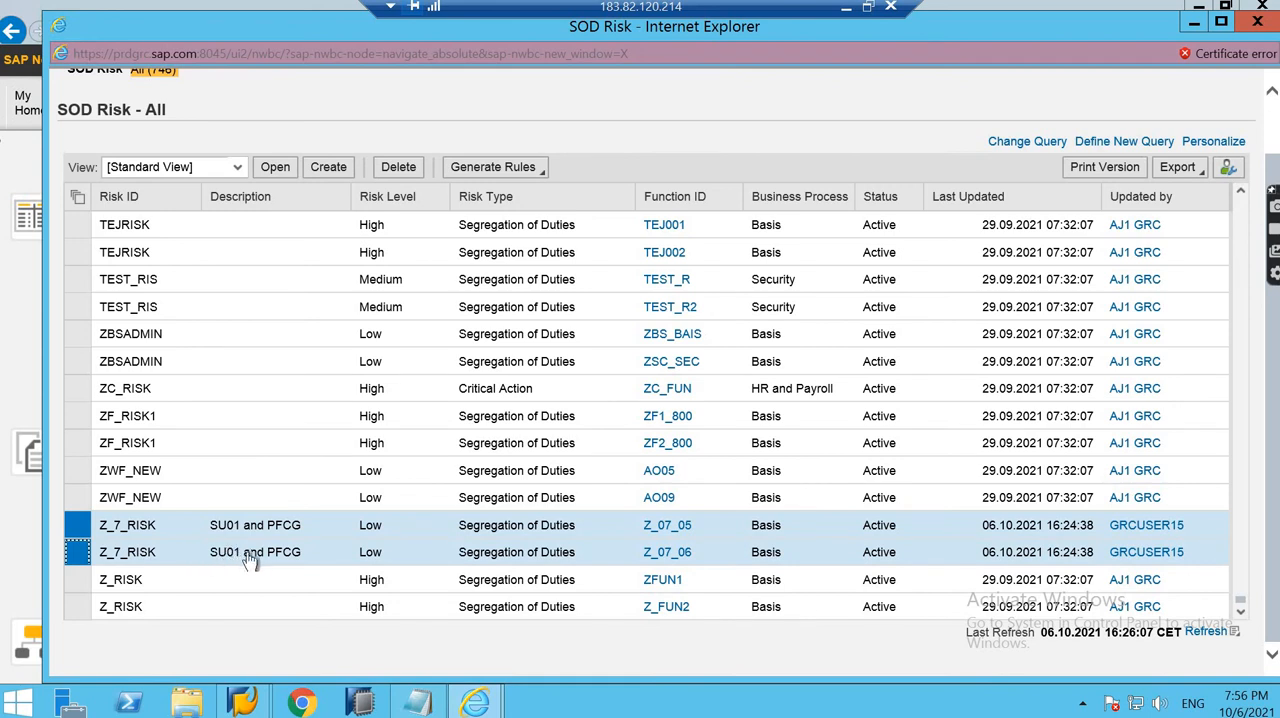
pyautogui.click(535, 176)
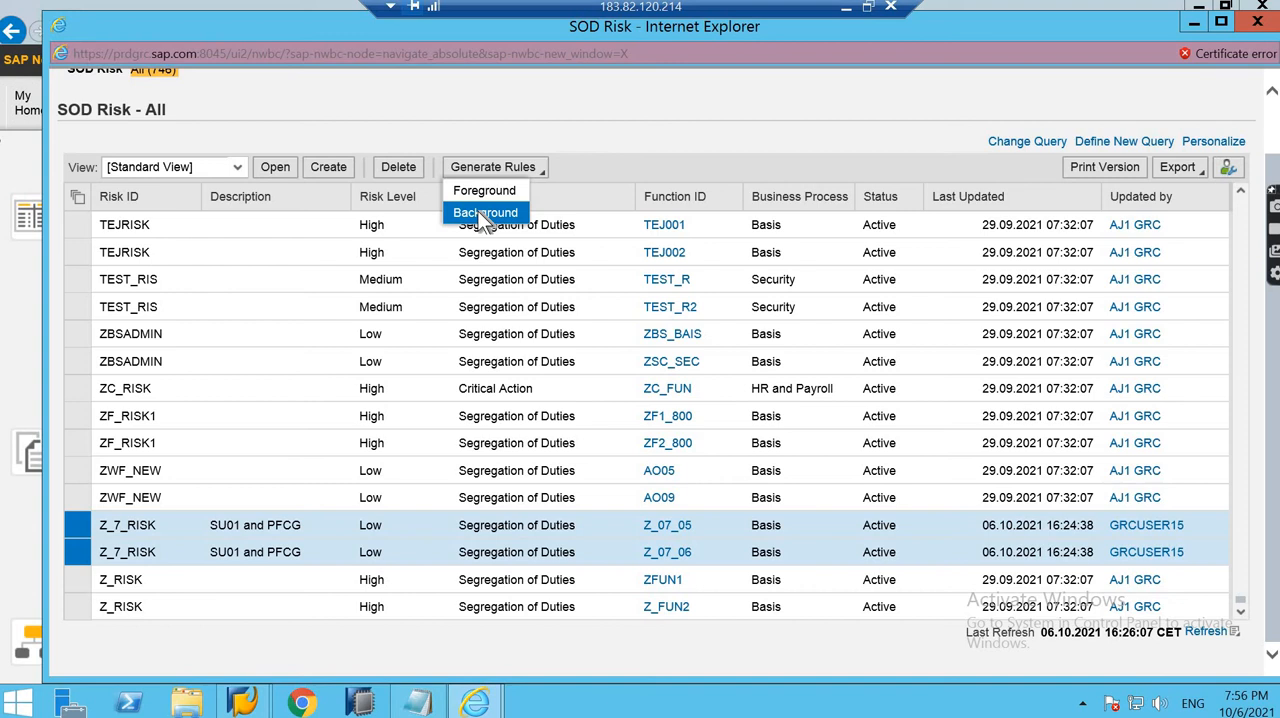
pyautogui.click(481, 192)
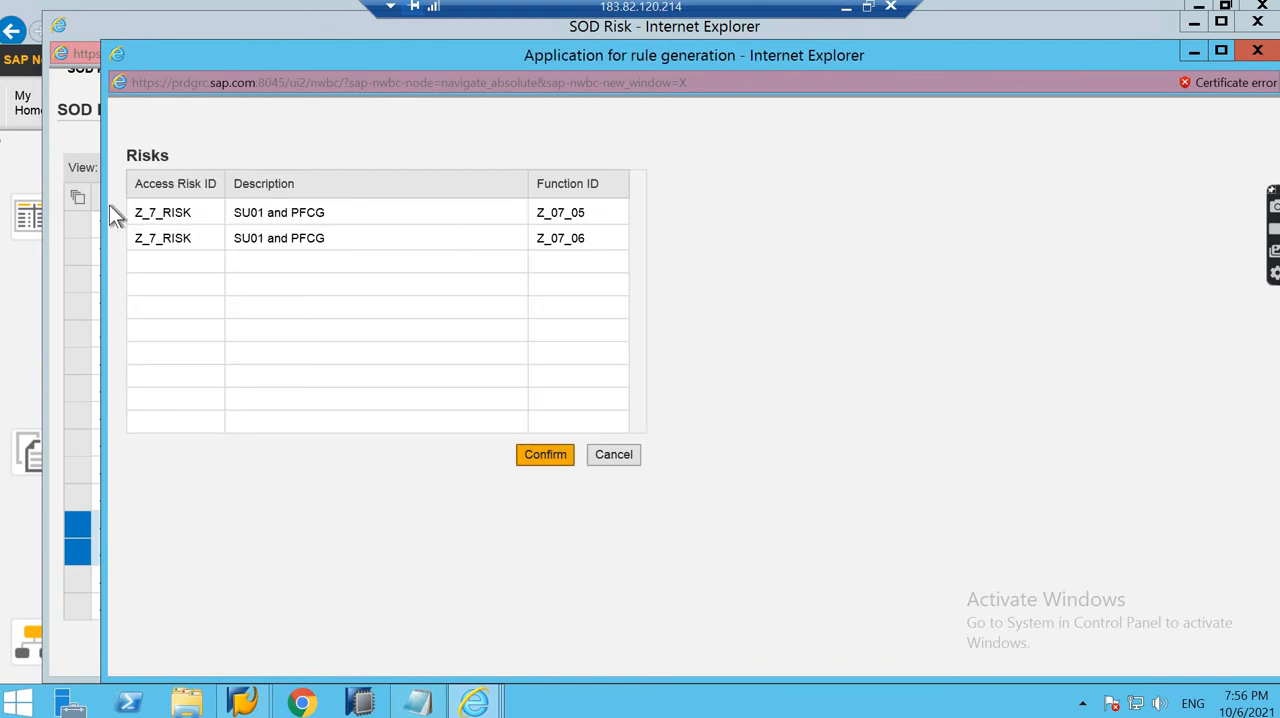
pyautogui.click(537, 454)
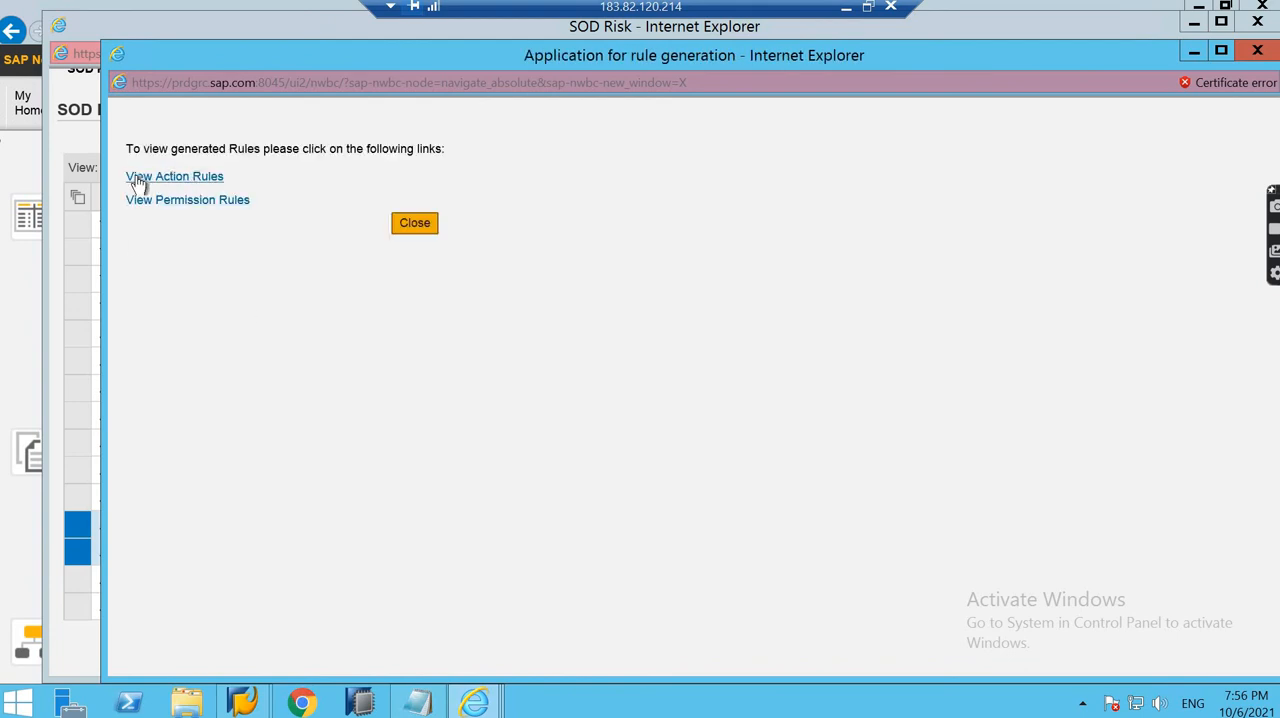
# - Review the generated action rules and permission rules for Z_7_RISK, and close the rule generation and risk list windows
pyautogui.click(203, 182)
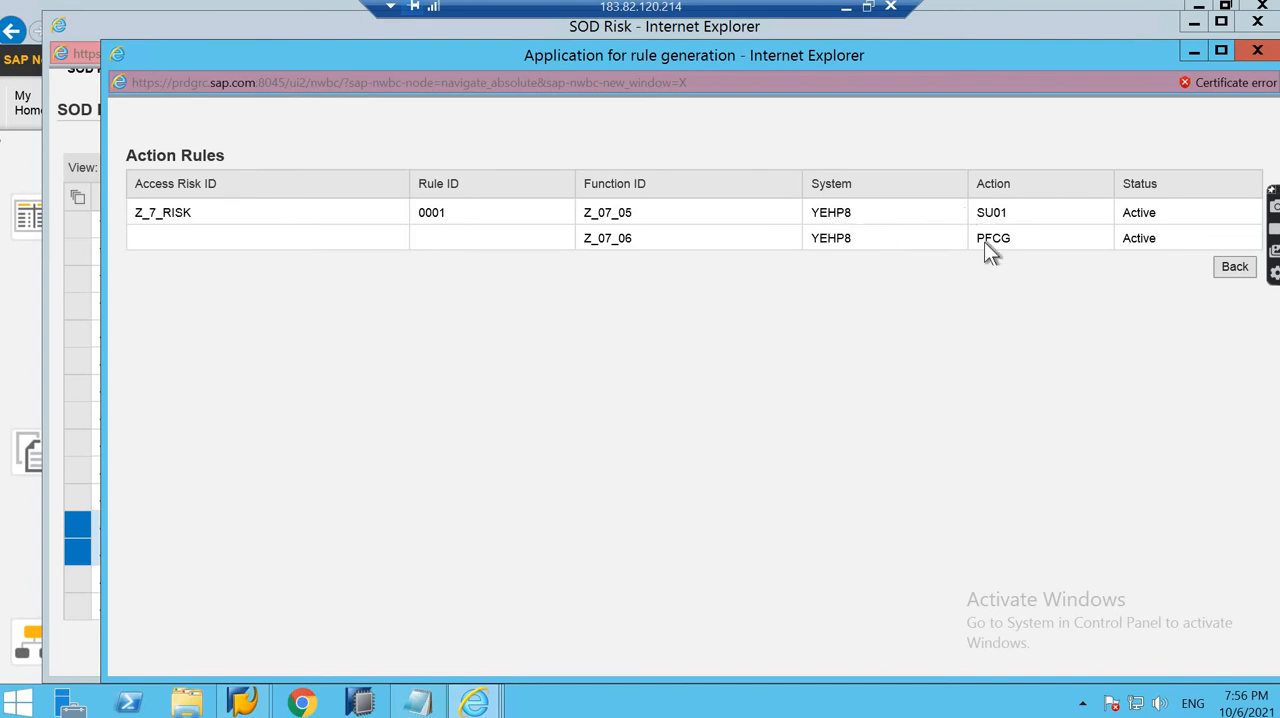
pyautogui.click(1234, 266)
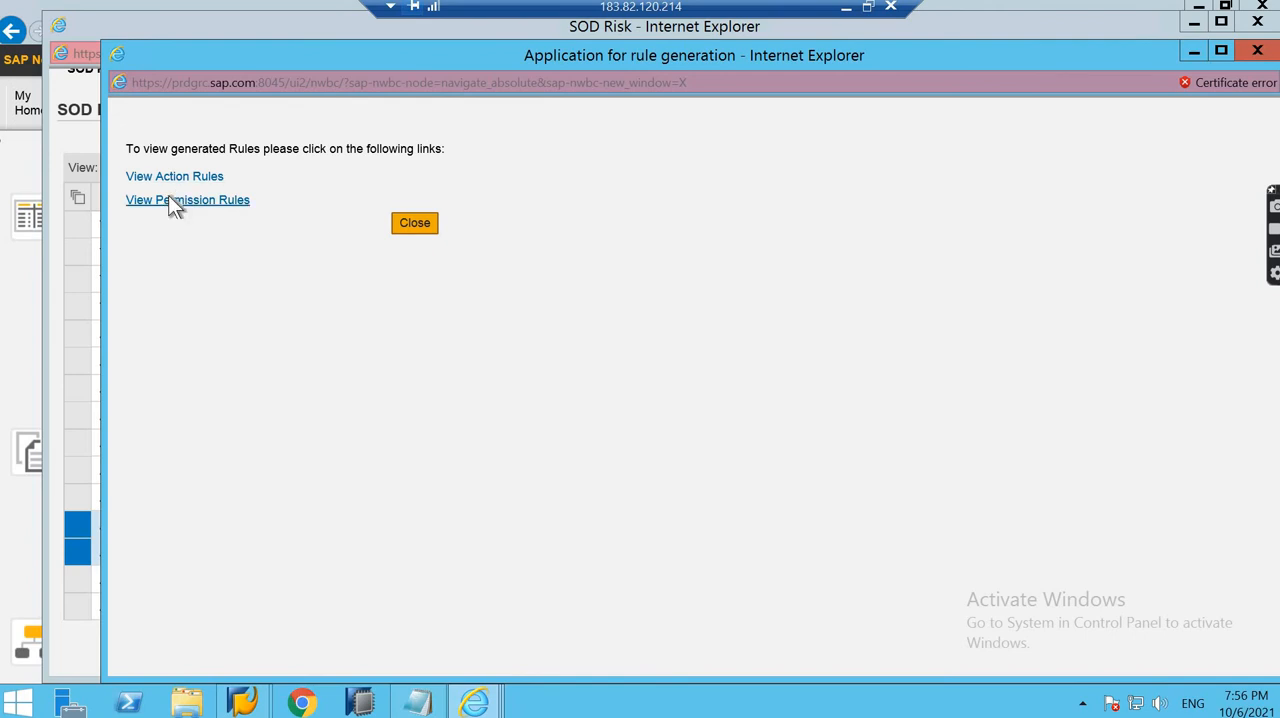
pyautogui.click(170, 203)
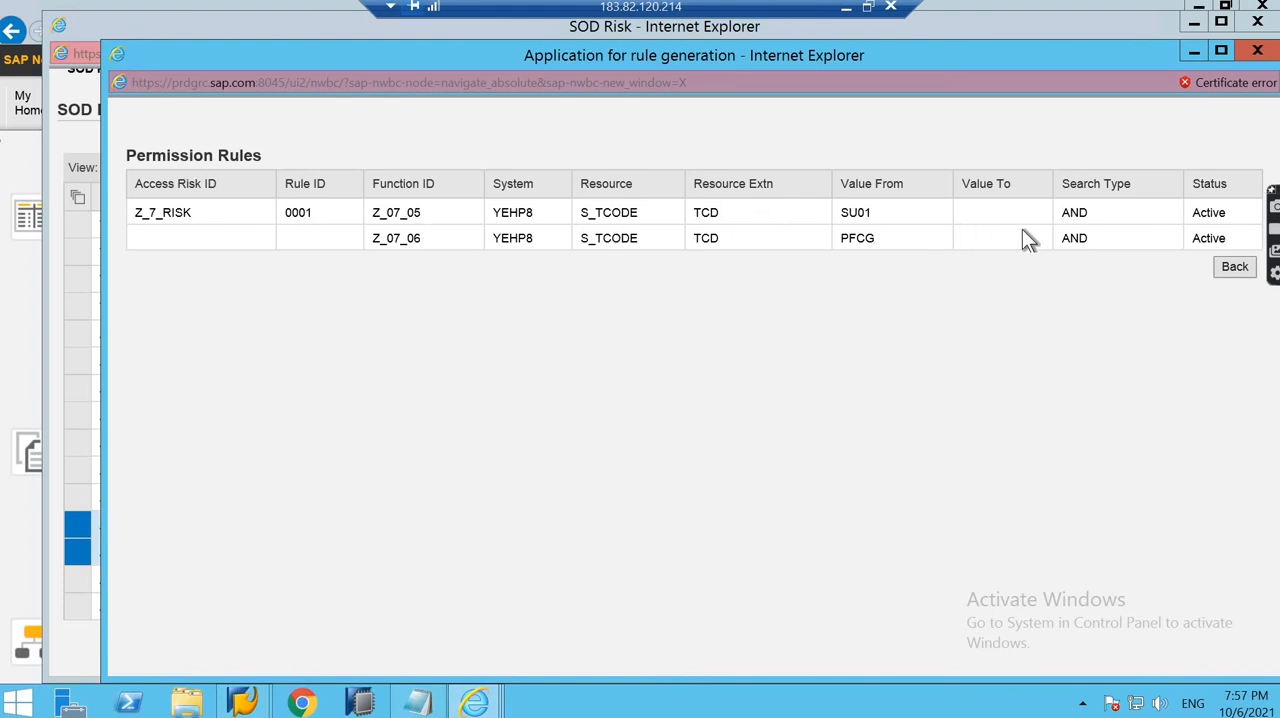
pyautogui.click(1222, 268)
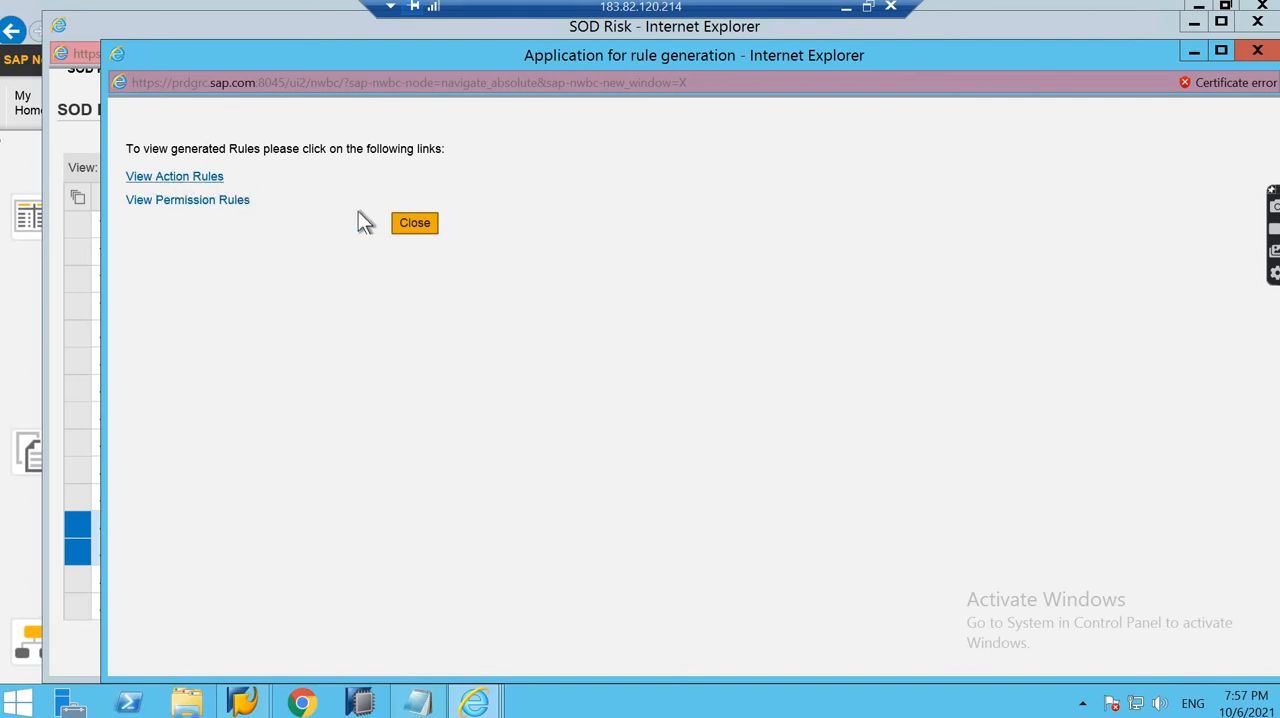
pyautogui.click(413, 225)
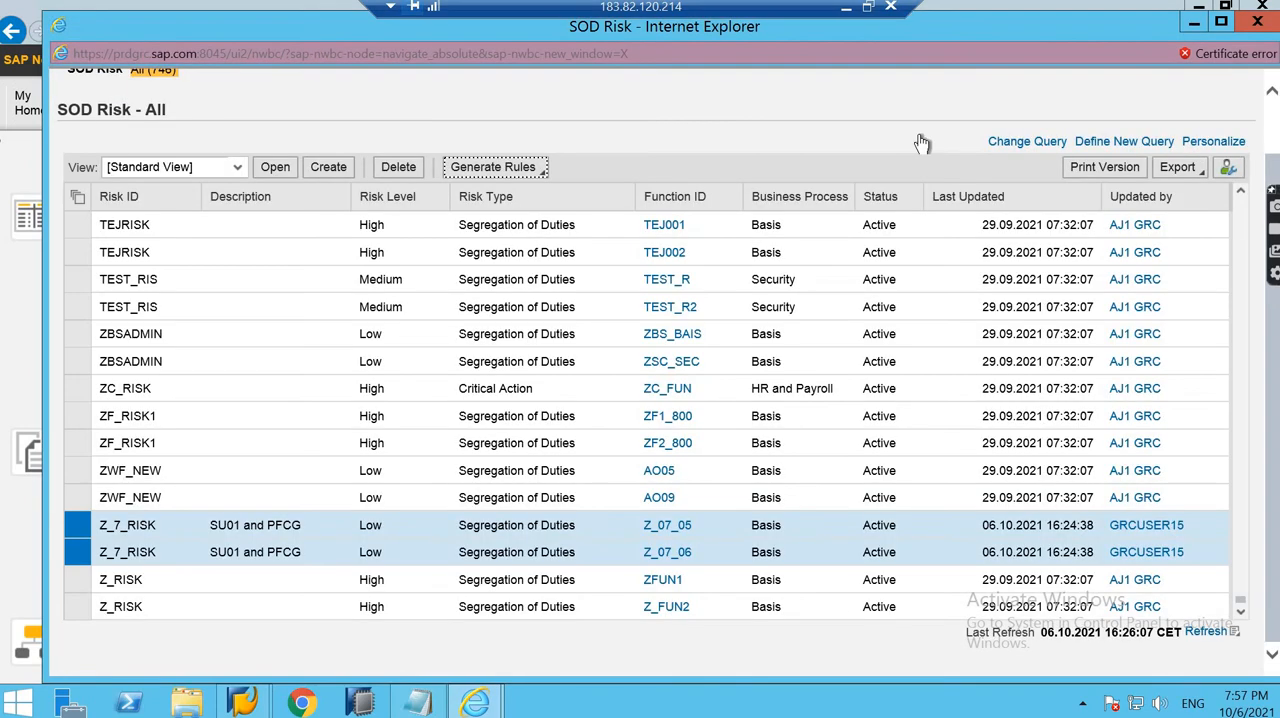
pyautogui.click(1258, 22)
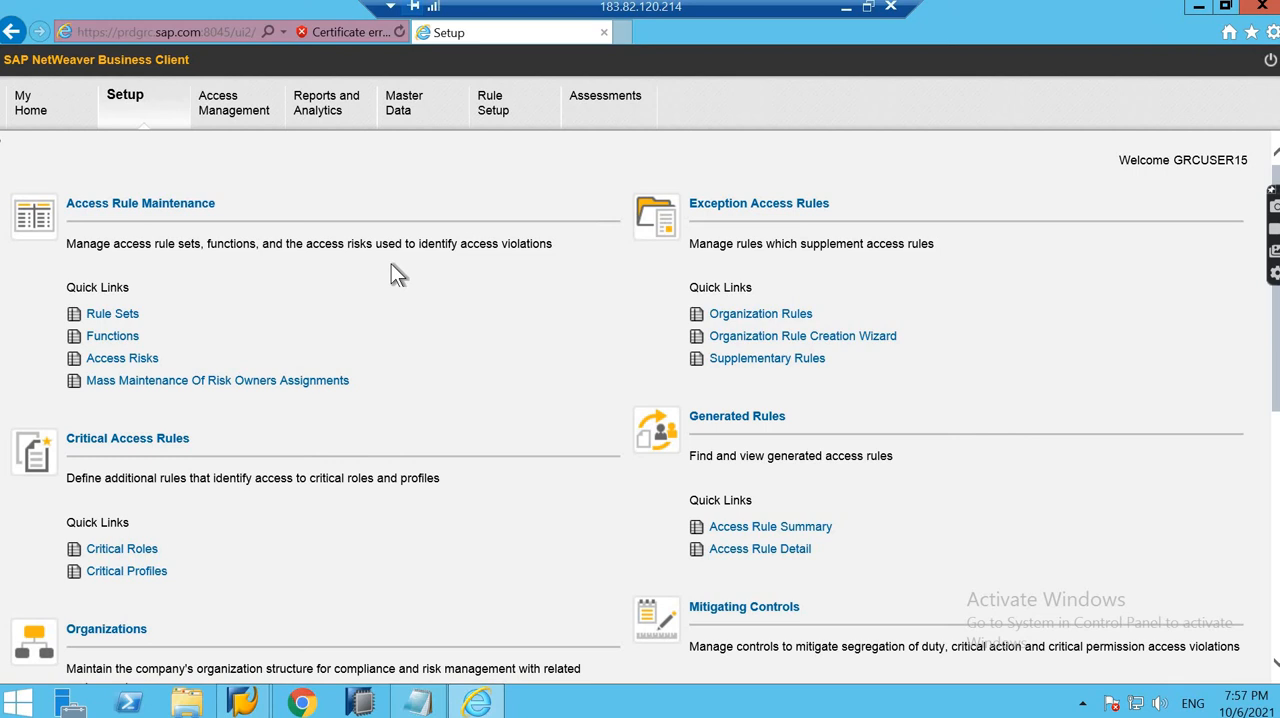
# - Open the user-level access risk analysis from Access Management
pyautogui.scroll(-2, 391, 263)
pyautogui.scroll(2, 391, 263)
pyautogui.click(241, 111)
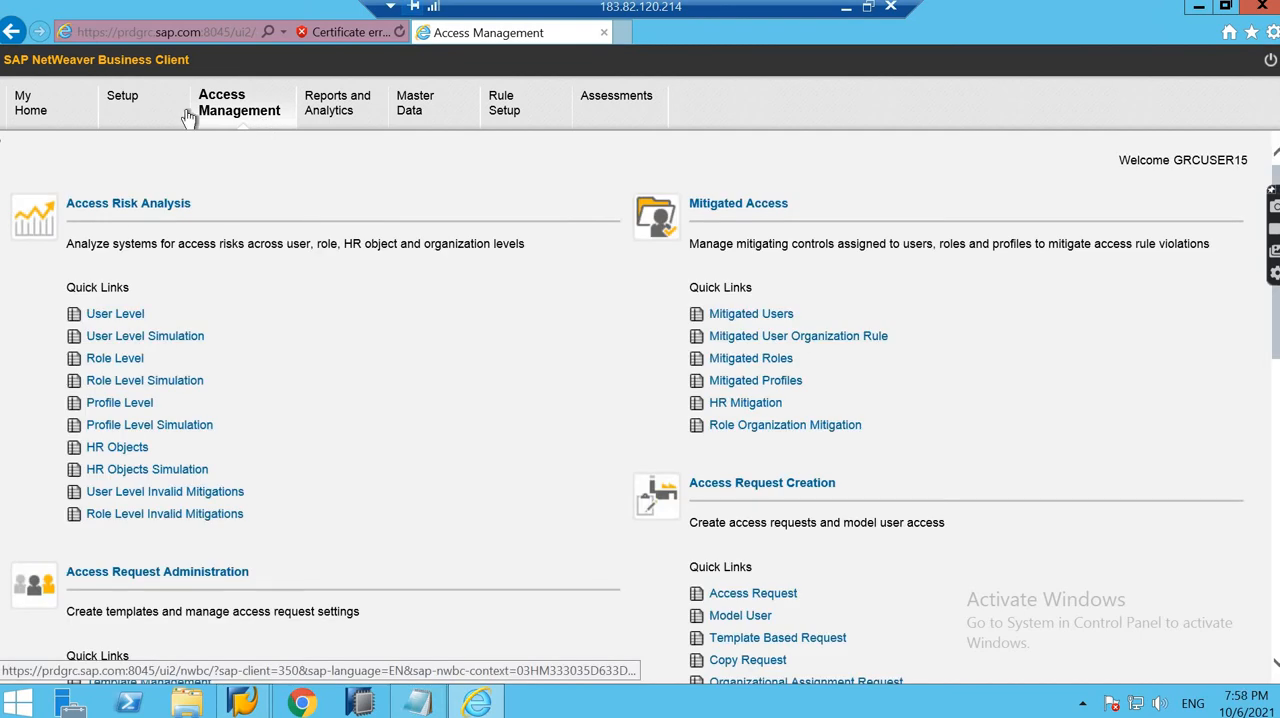
pyautogui.click(115, 314)
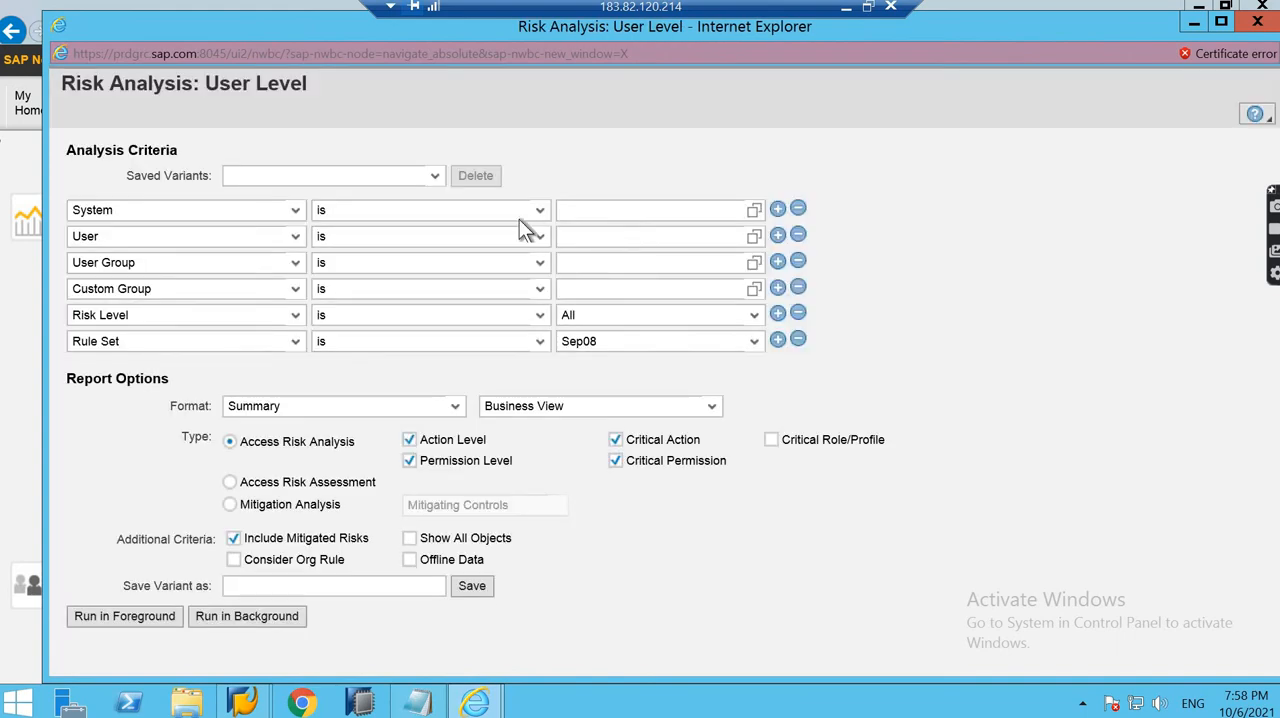
# - Set the analysis criteria to system YEHP8 and rule set 7 PM ruleset
pyautogui.click(752, 211)
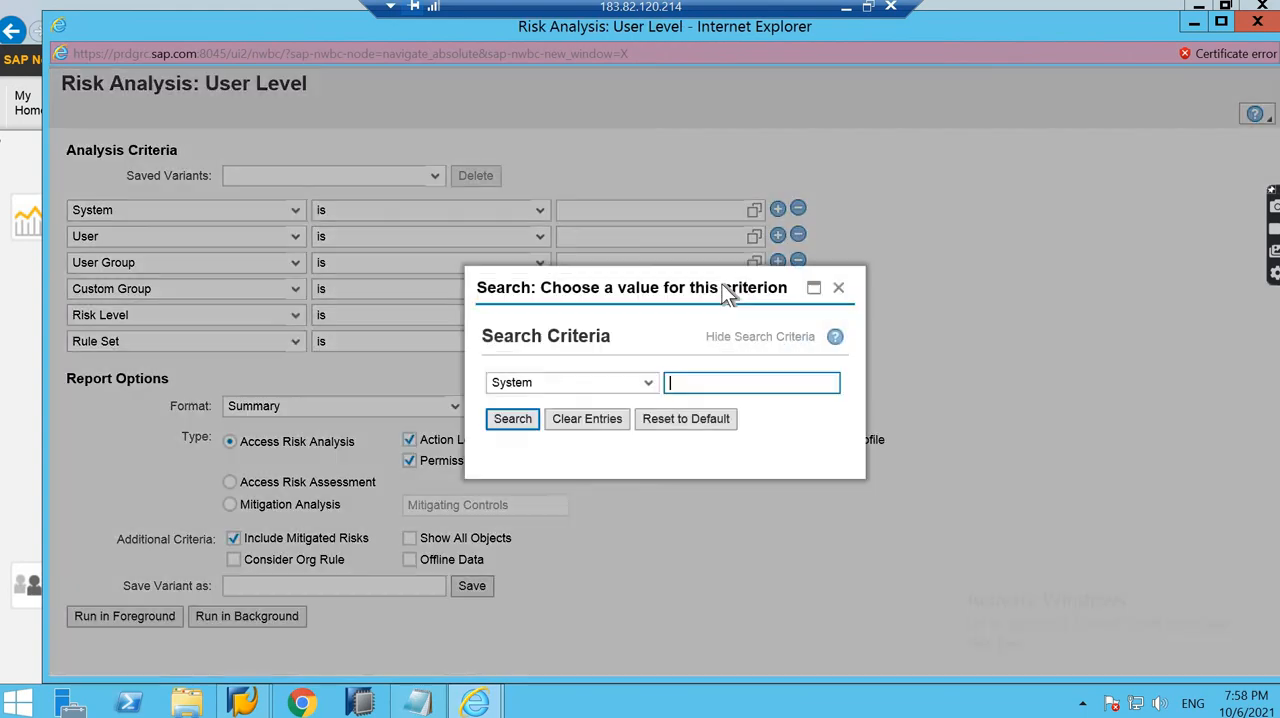
pyautogui.click(506, 417)
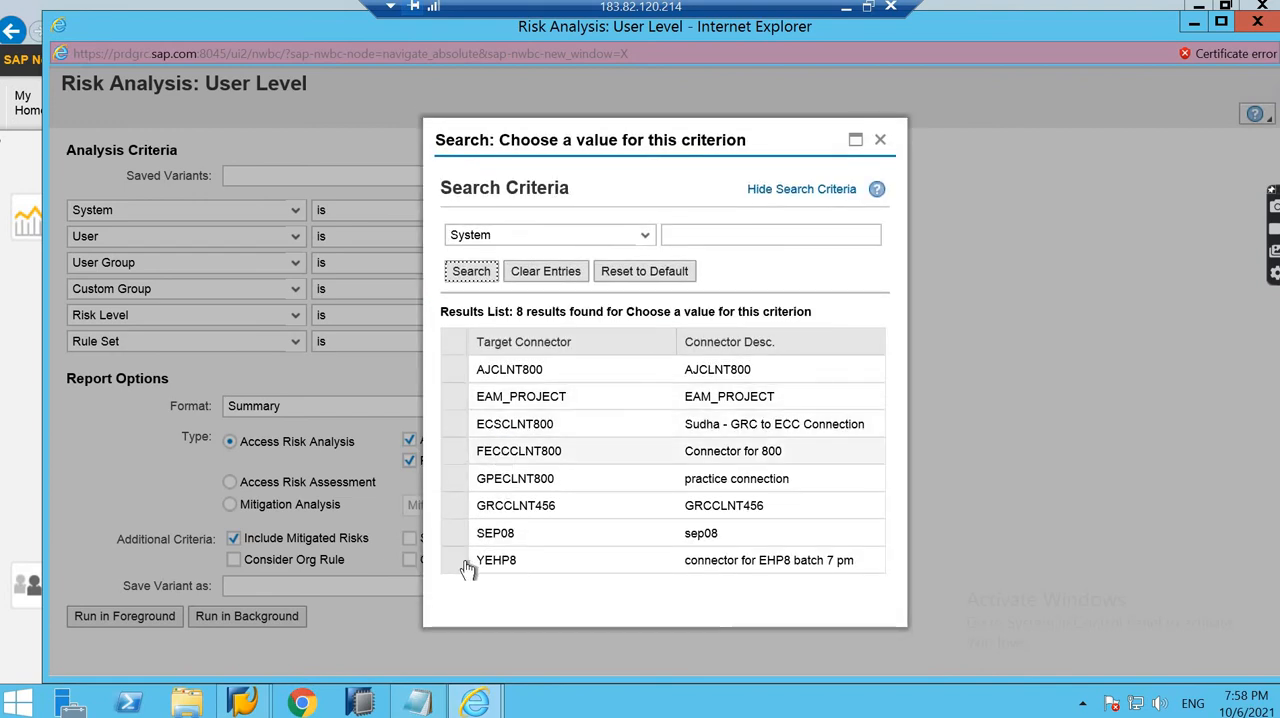
pyautogui.click(467, 568)
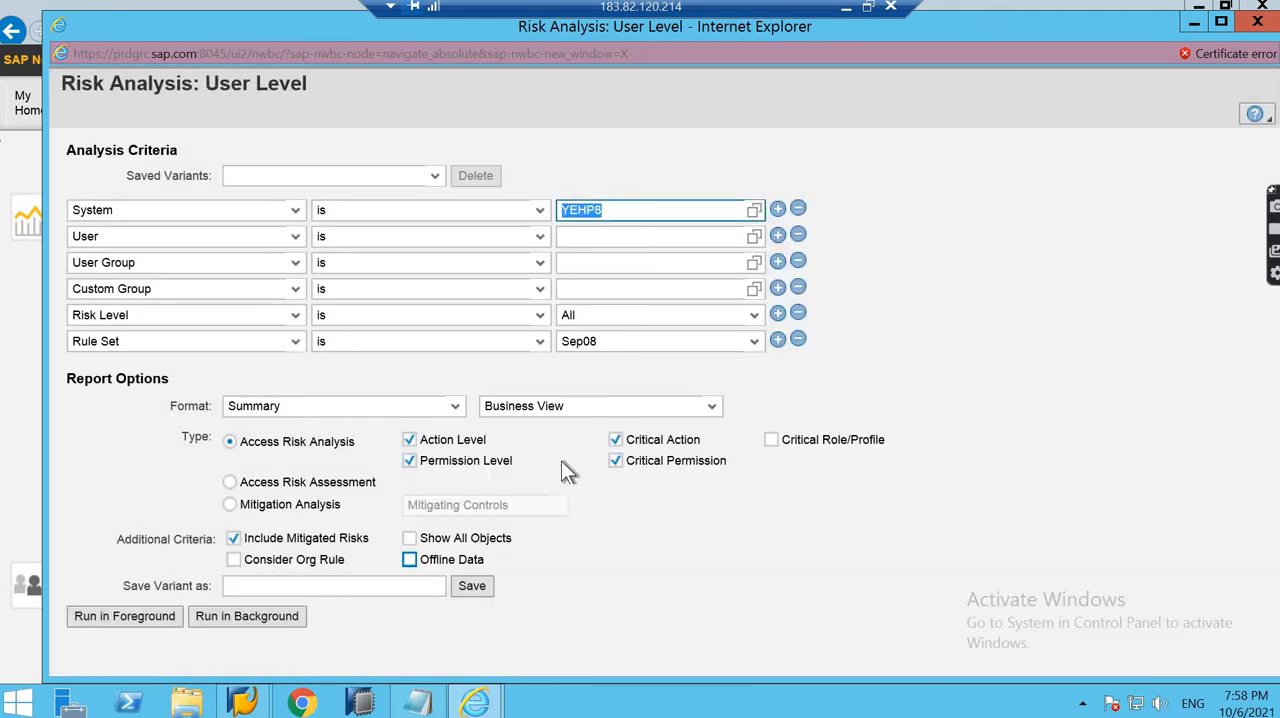
pyautogui.click(645, 341)
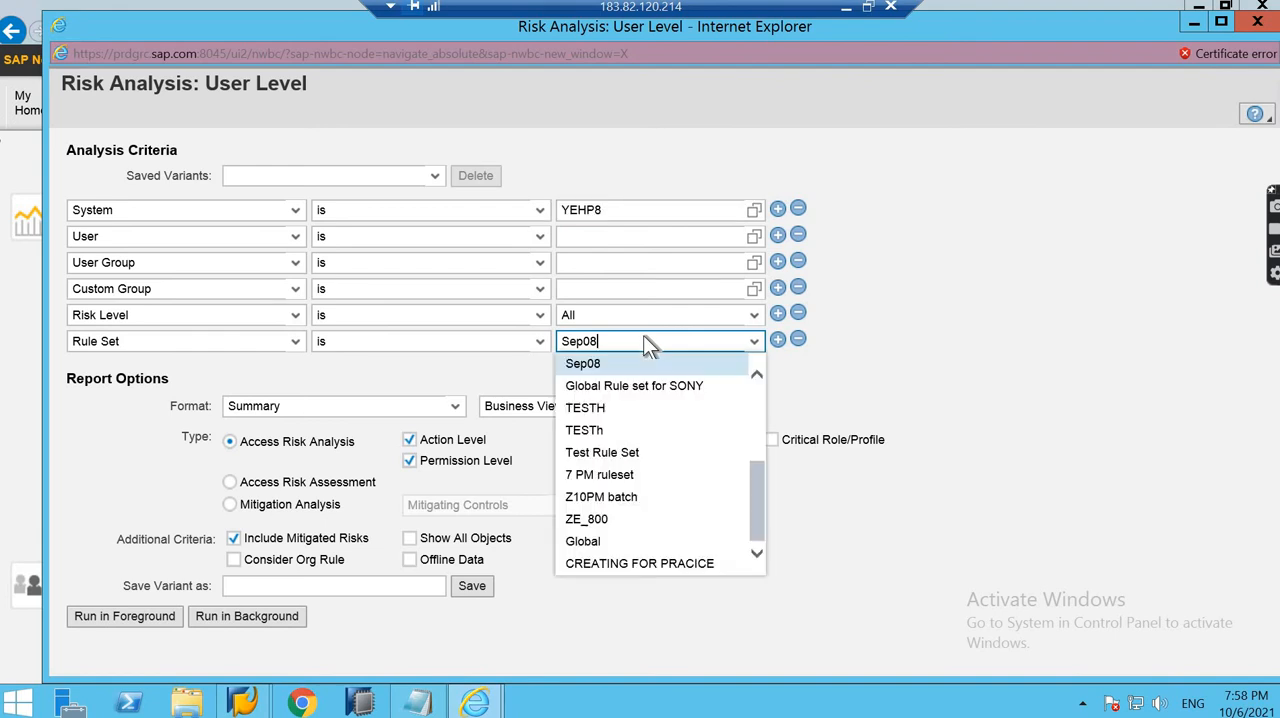
pyautogui.click(636, 477)
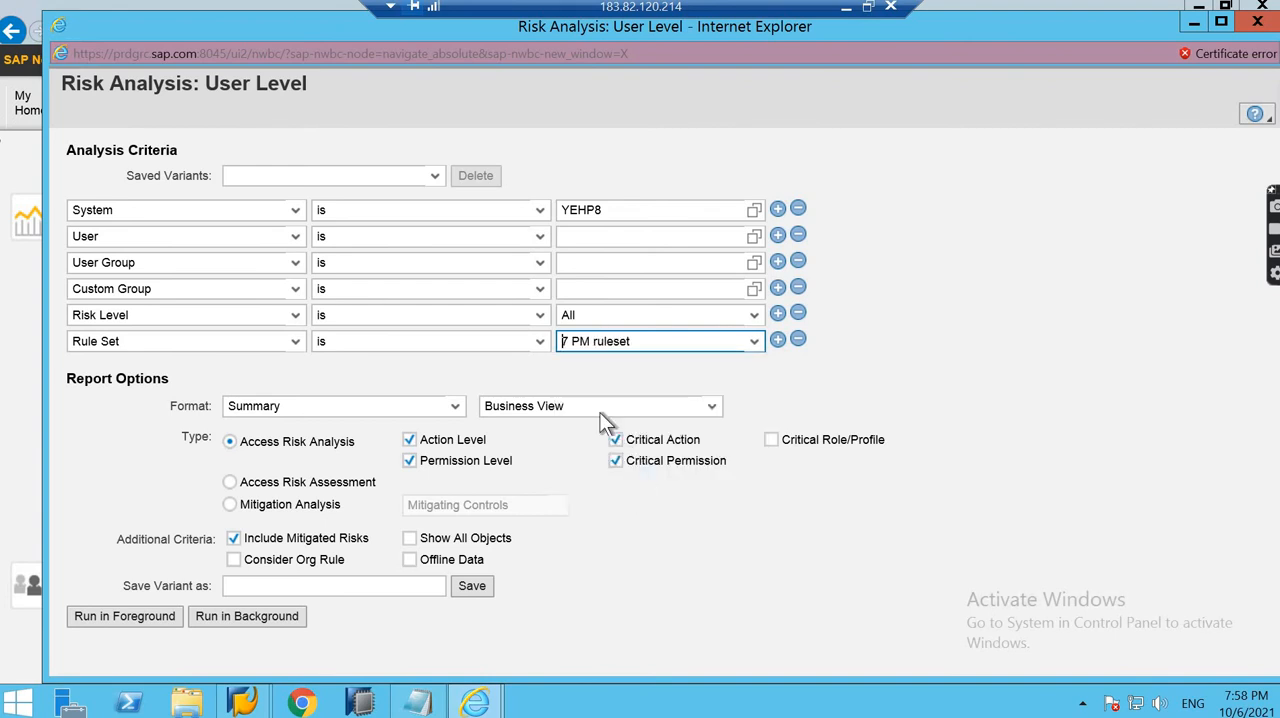
# - Limit the access risk analysis to Action Level, excluding Permission Level, Critical Action and Critical Permission, and run it in the foreground for all users
pyautogui.click(438, 410)
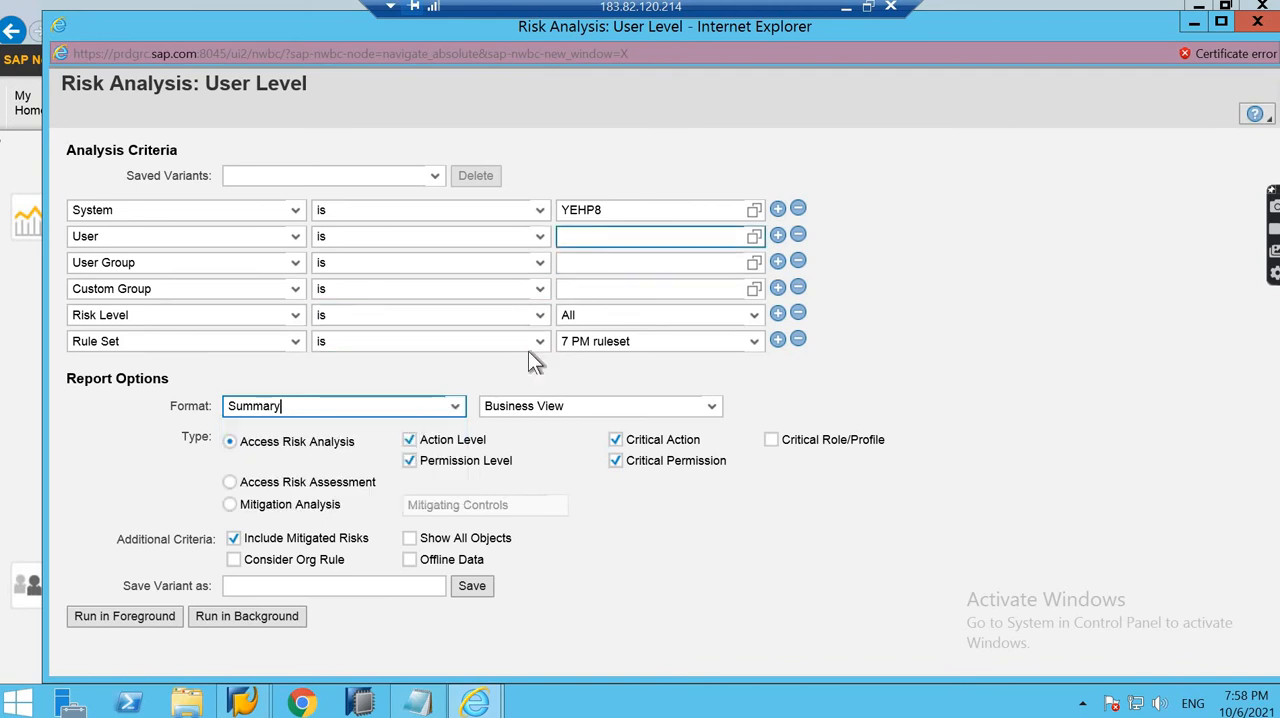
pyautogui.click(615, 439)
pyautogui.click(615, 460)
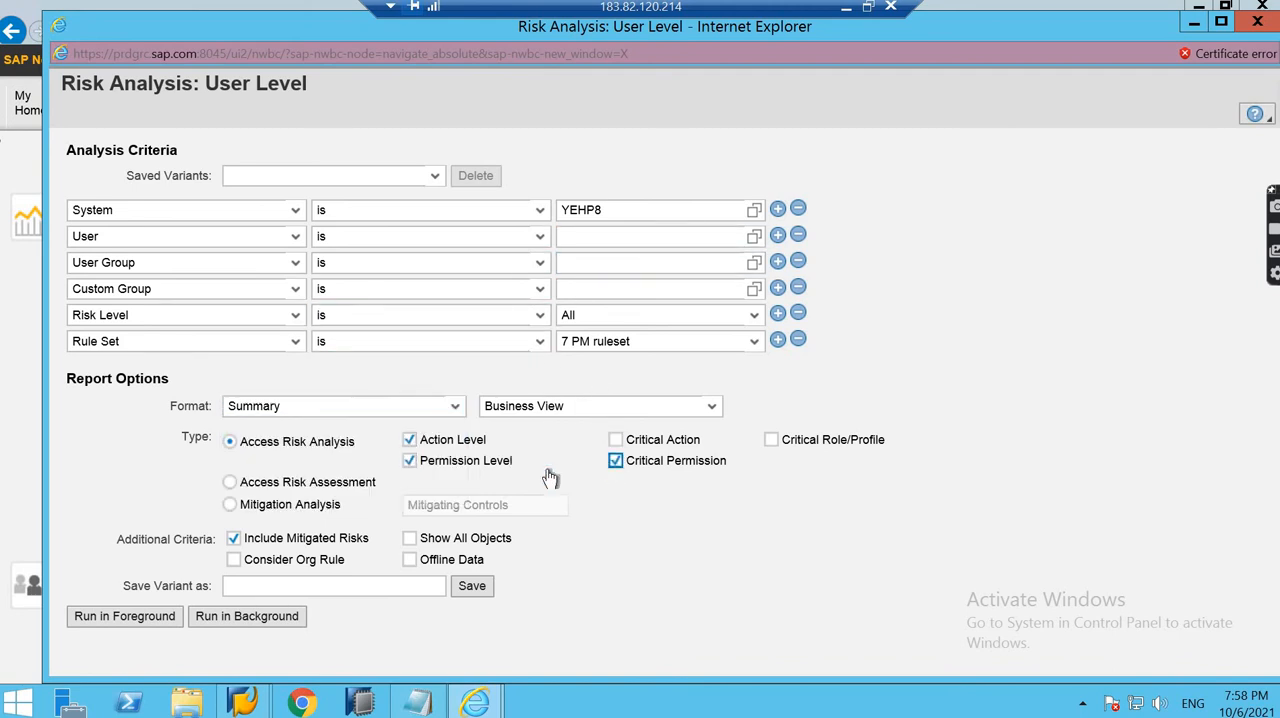
pyautogui.click(424, 472)
pyautogui.click(145, 616)
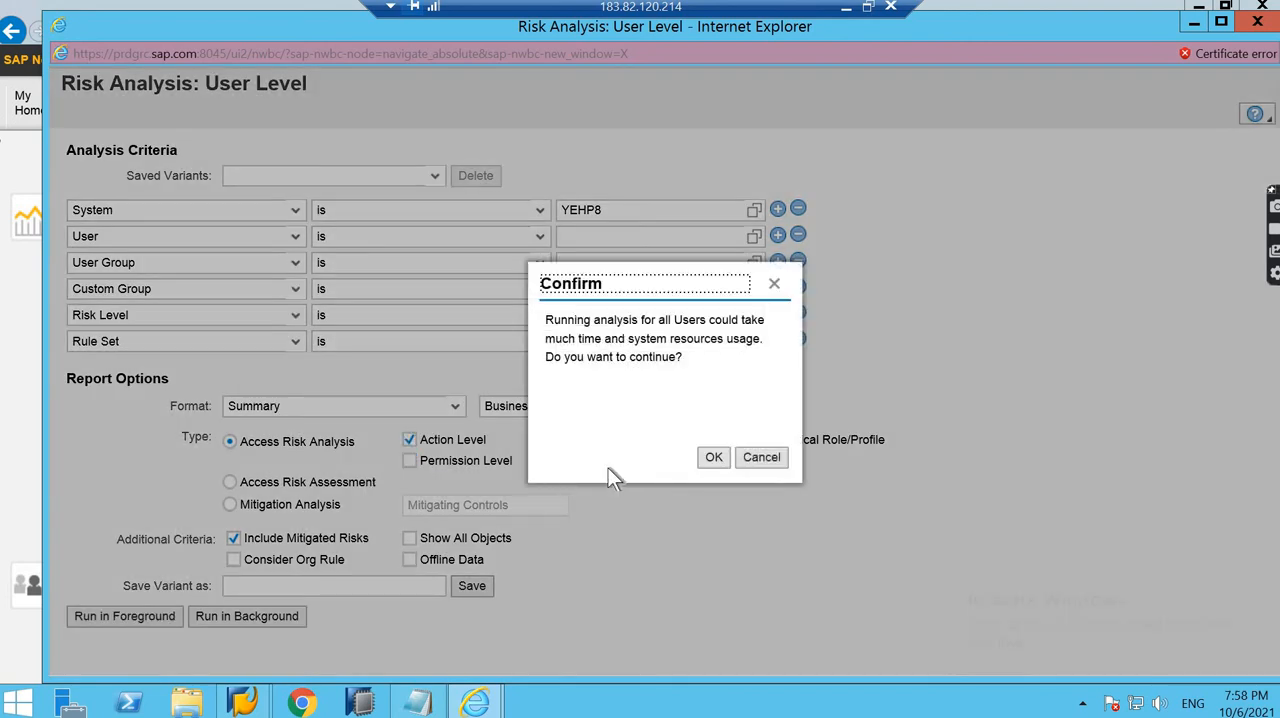
pyautogui.click(713, 458)
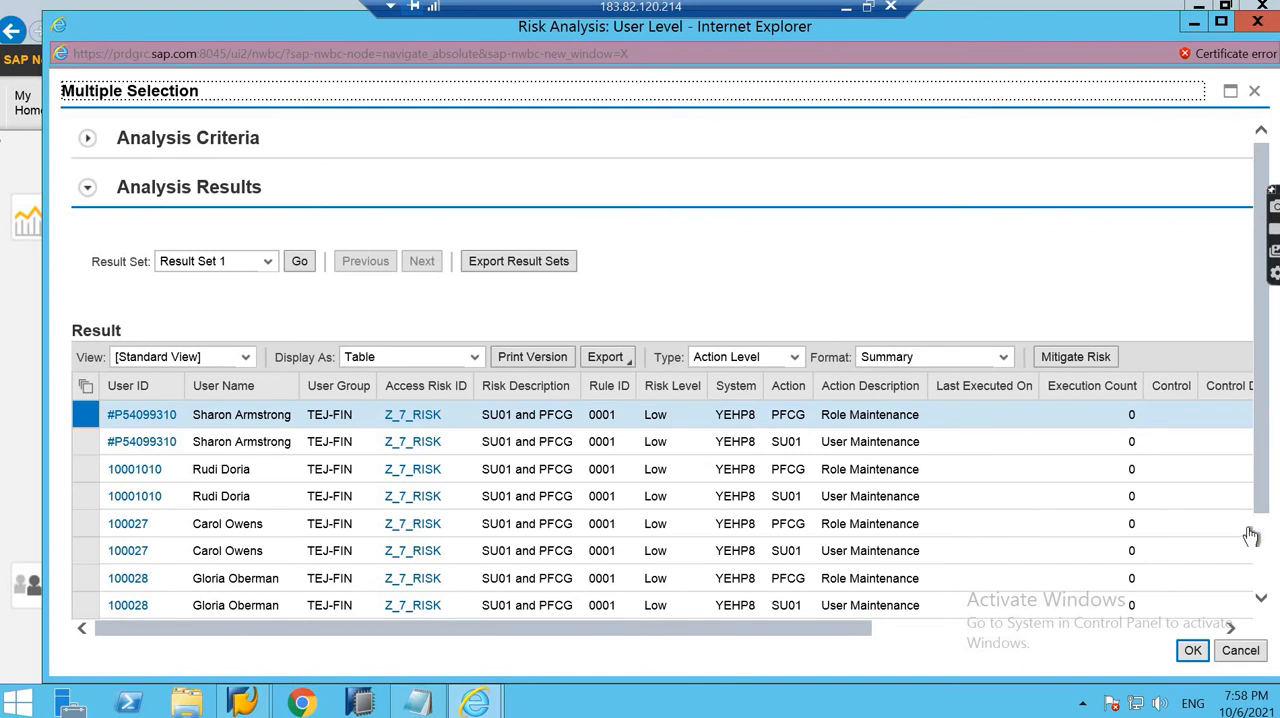
# - Review the user-level analysis results for Z_7_RISK and close the results window
pyautogui.scroll(-2, 1255, 535)
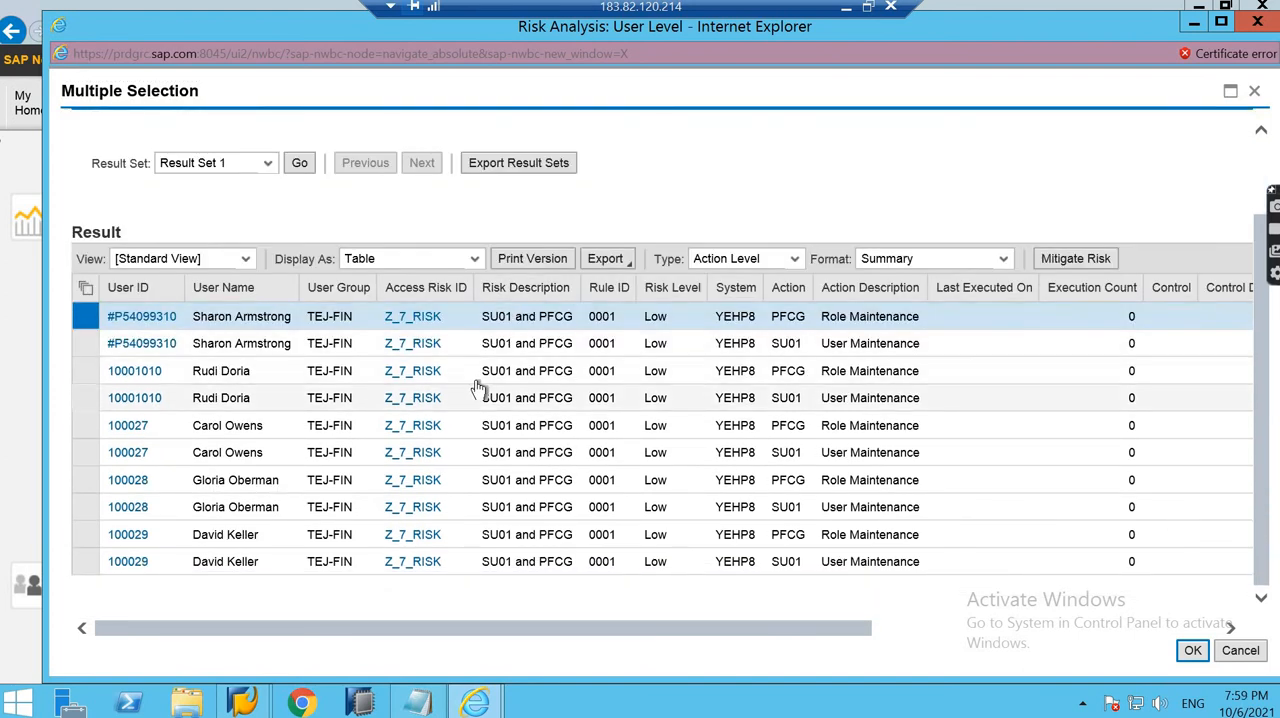
pyautogui.scroll(2, 485, 390)
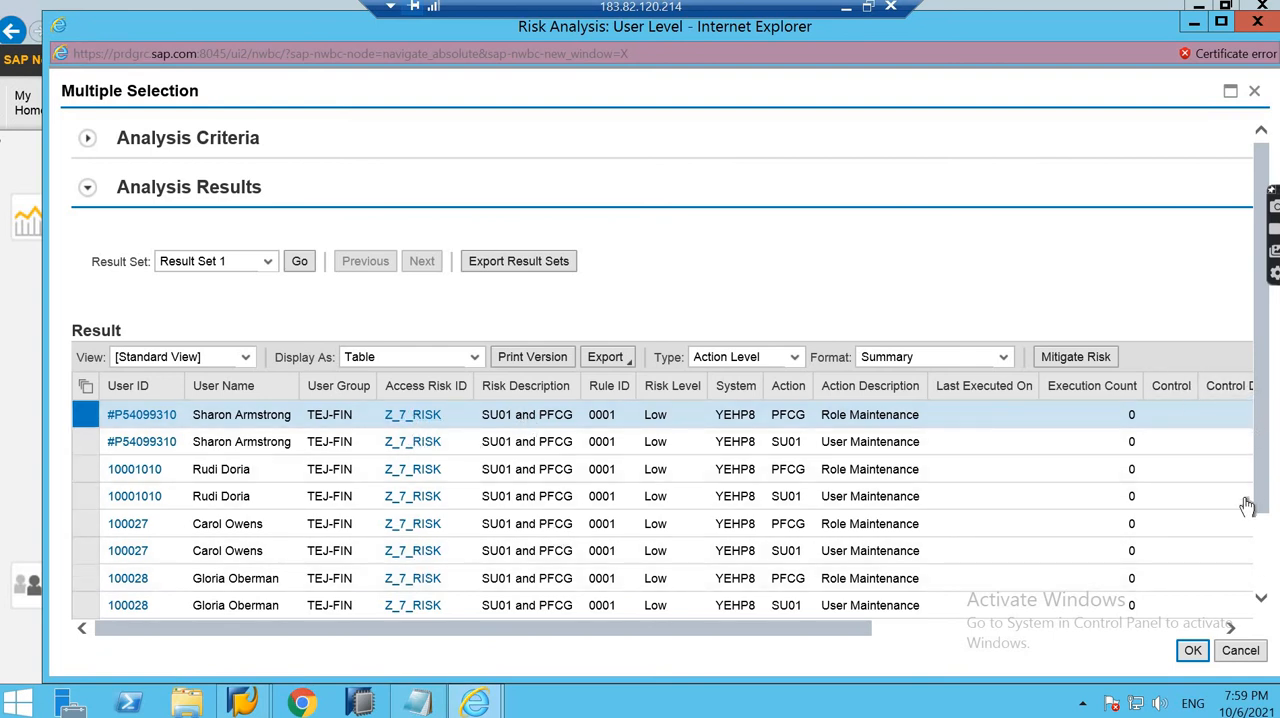
pyautogui.scroll(-2, 1240, 544)
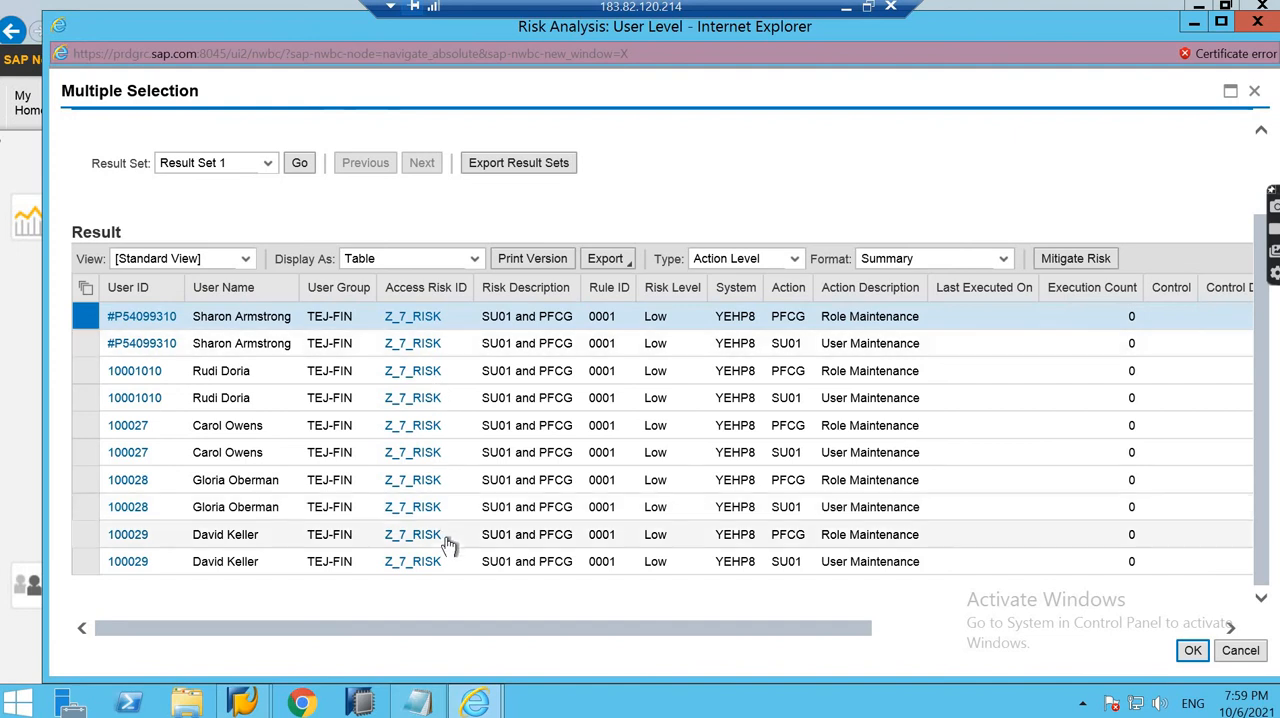
pyautogui.click(1236, 650)
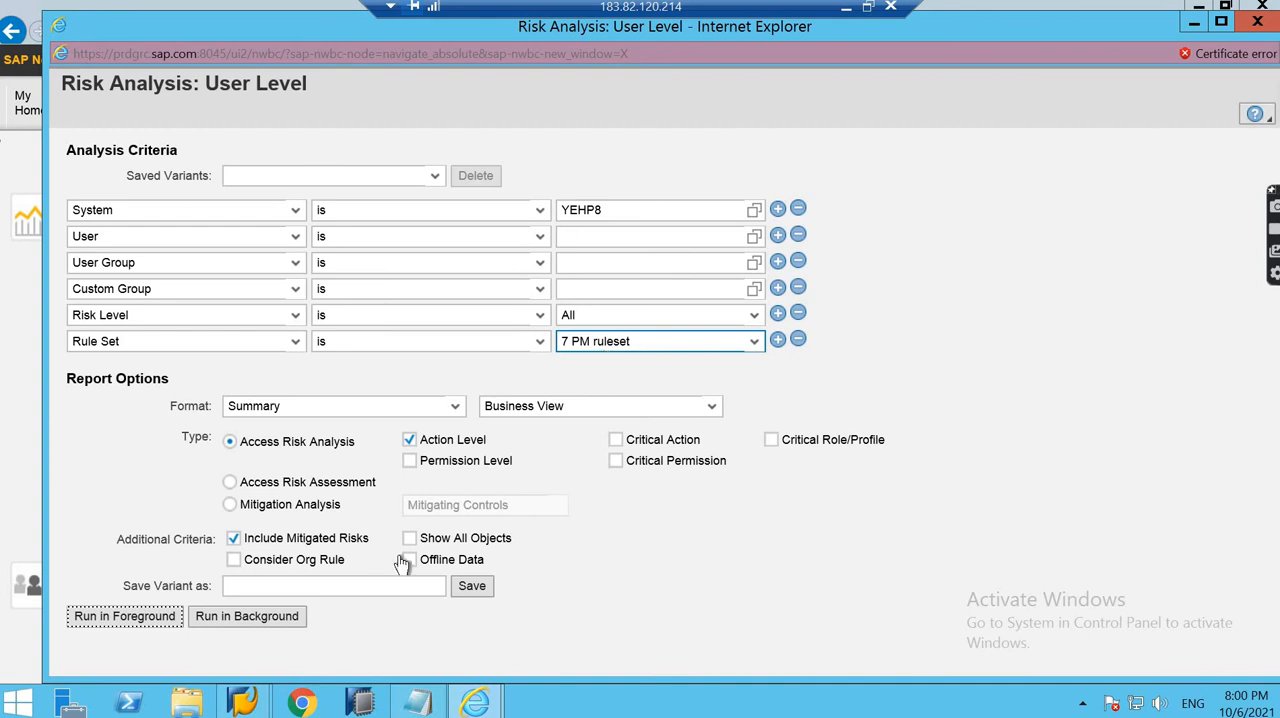
# - Return to the main portal window and open the SOD functions list from Setup at the Z_07 functions
pyautogui.moveTo(488, 706)
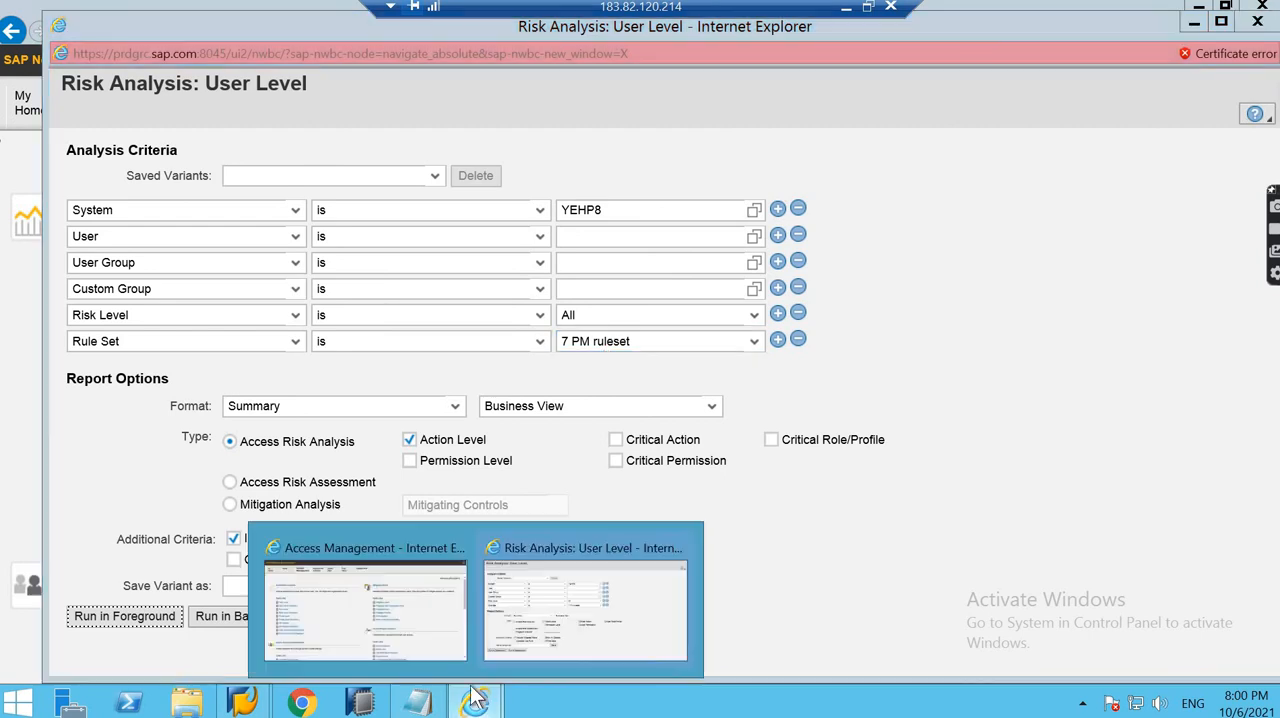
pyautogui.click(428, 649)
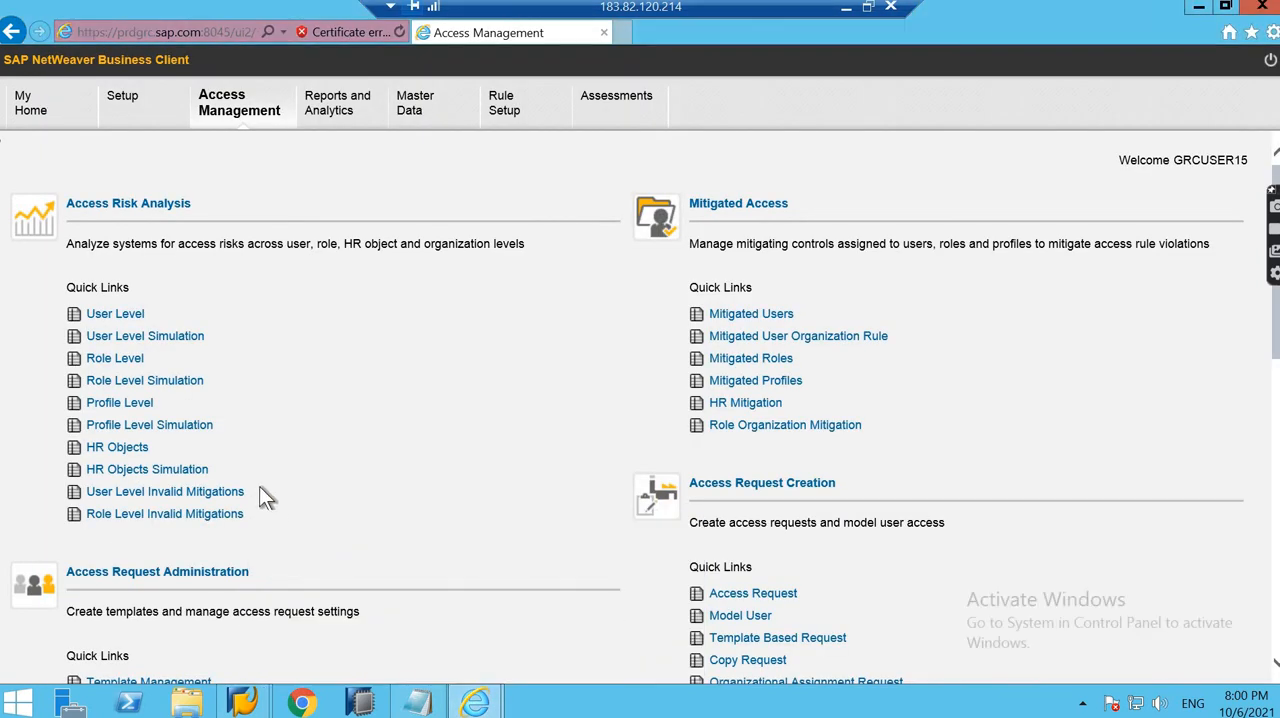
pyautogui.click(122, 97)
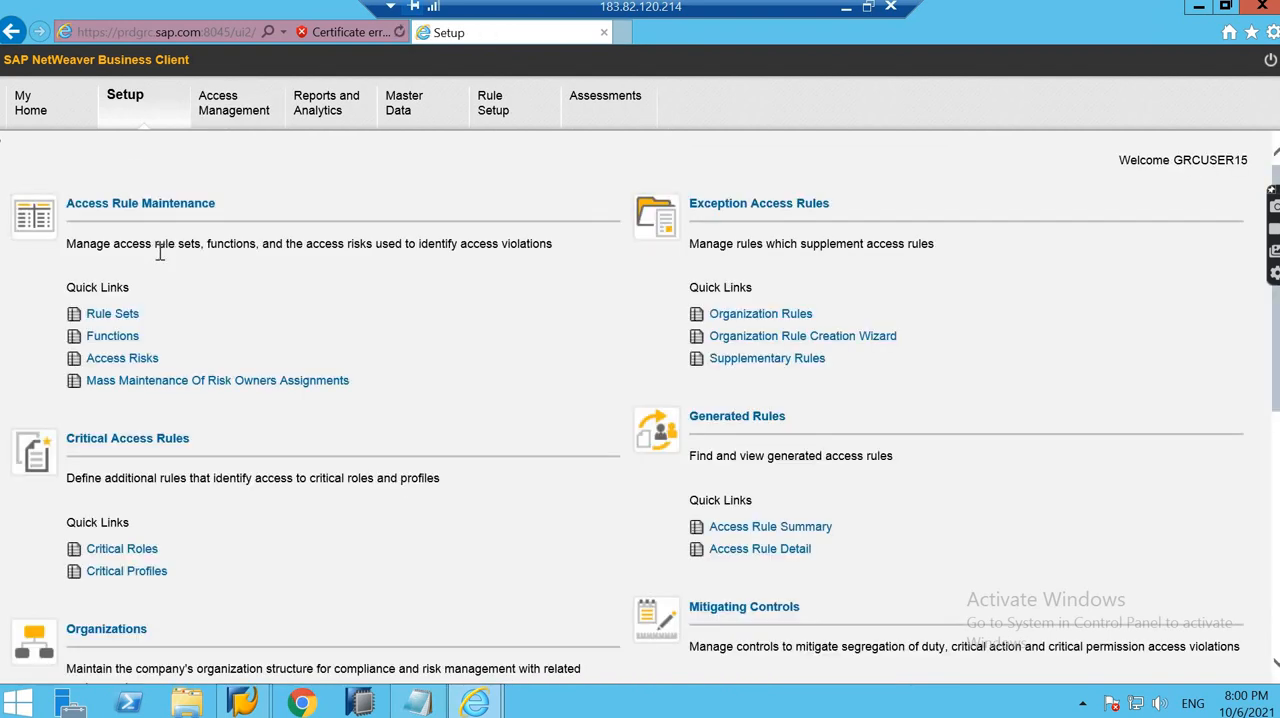
pyautogui.click(113, 337)
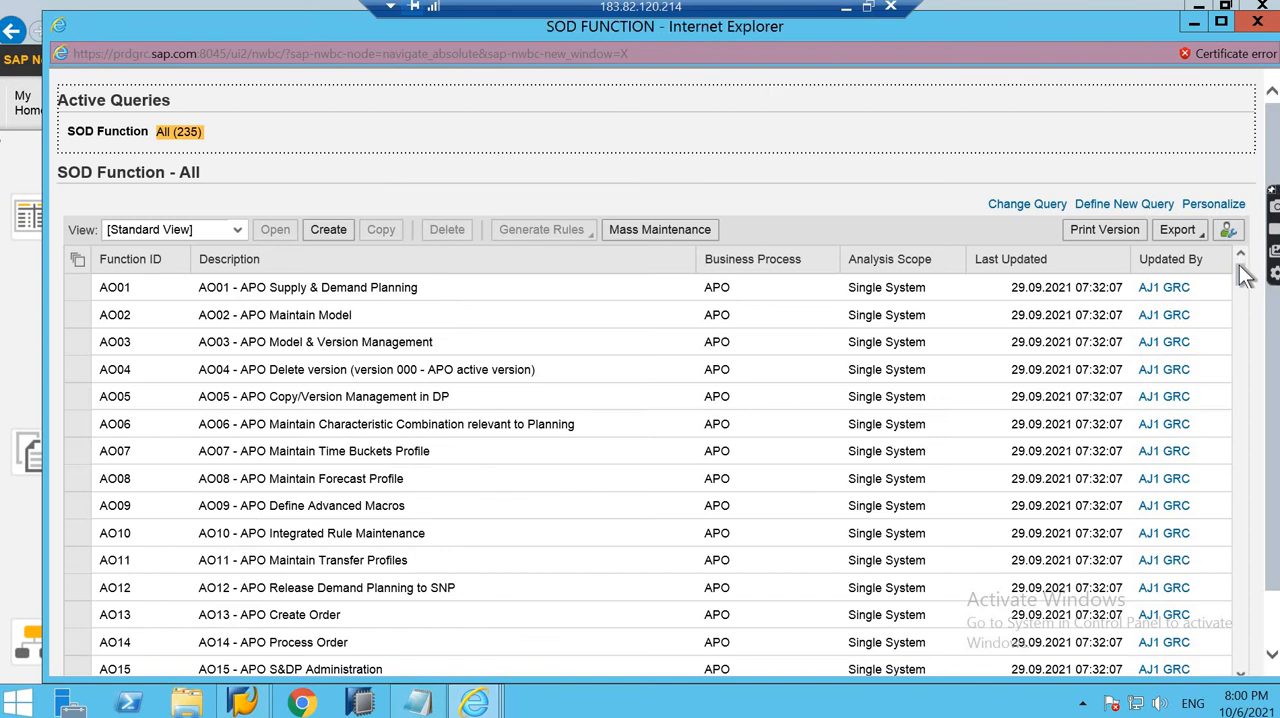
pyautogui.moveTo(1238, 658); pyautogui.dragTo(1240, 662)
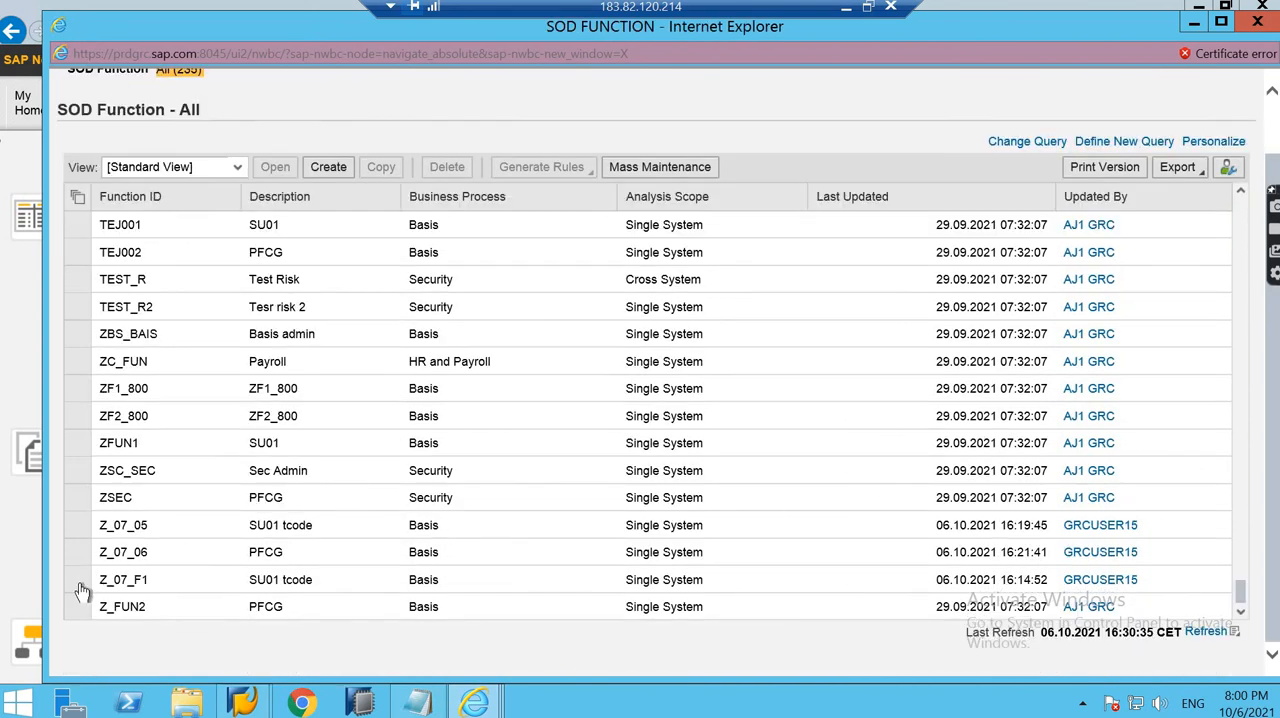
# - Open function Z_07_F1 to examine its assigned actions, and close it
pyautogui.click(78, 584)
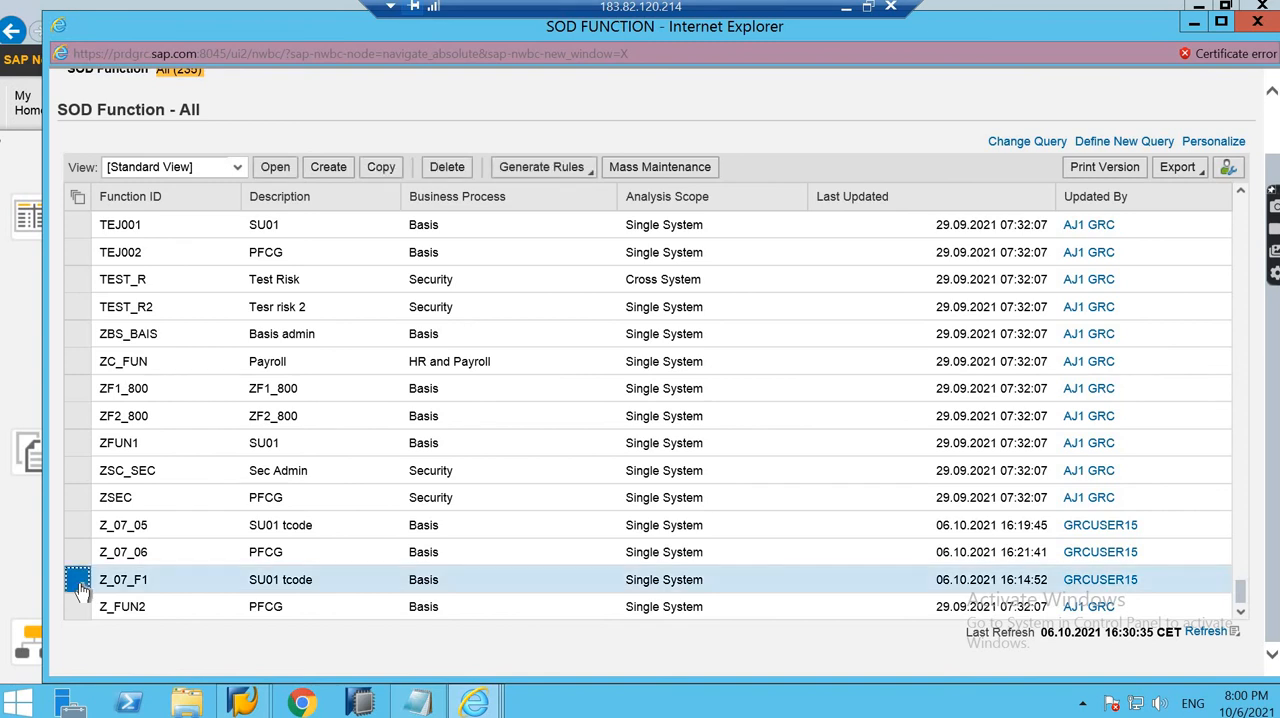
pyautogui.click(274, 170)
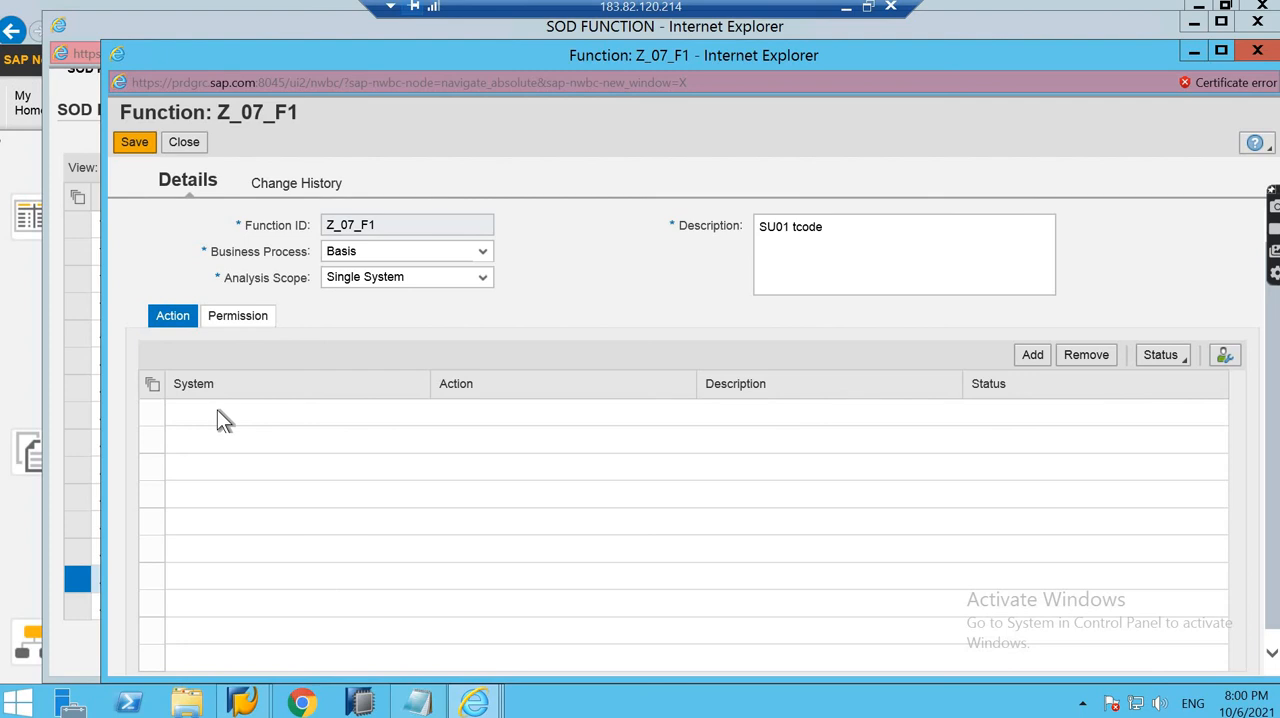
pyautogui.click(190, 143)
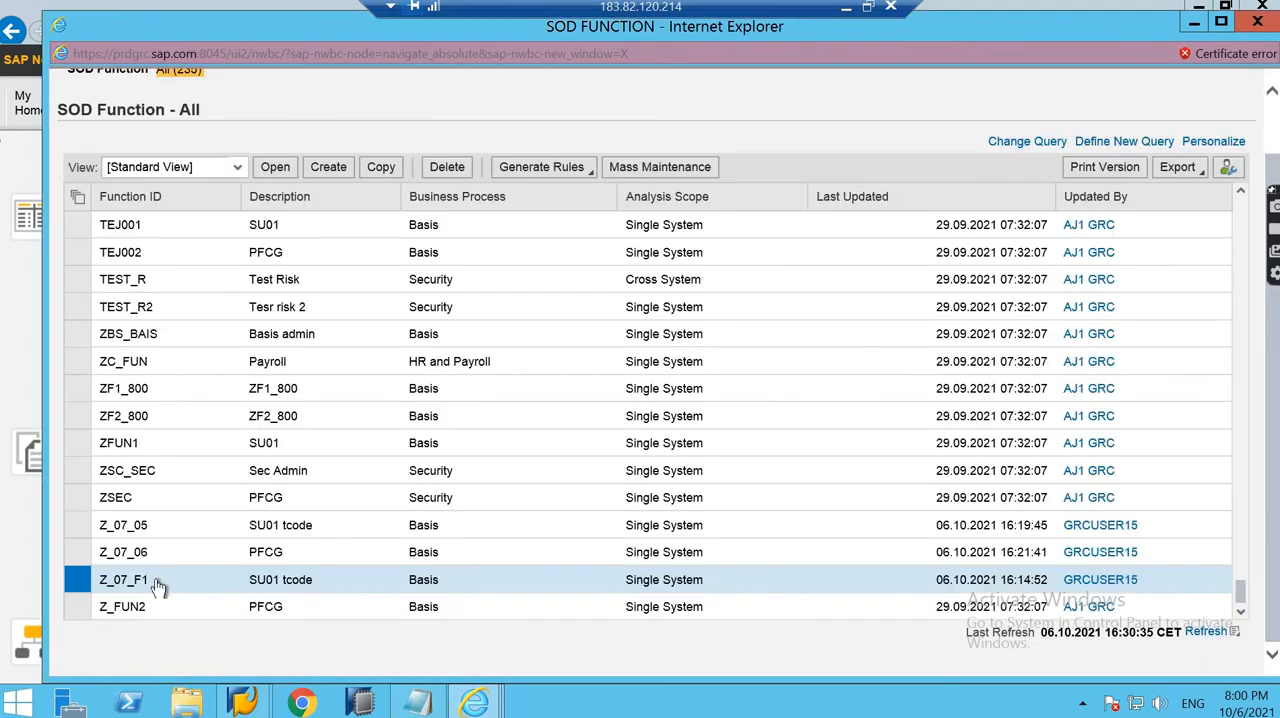
# - Open function Z_07_06 to examine its system and assigned actions
pyautogui.click(80, 552)
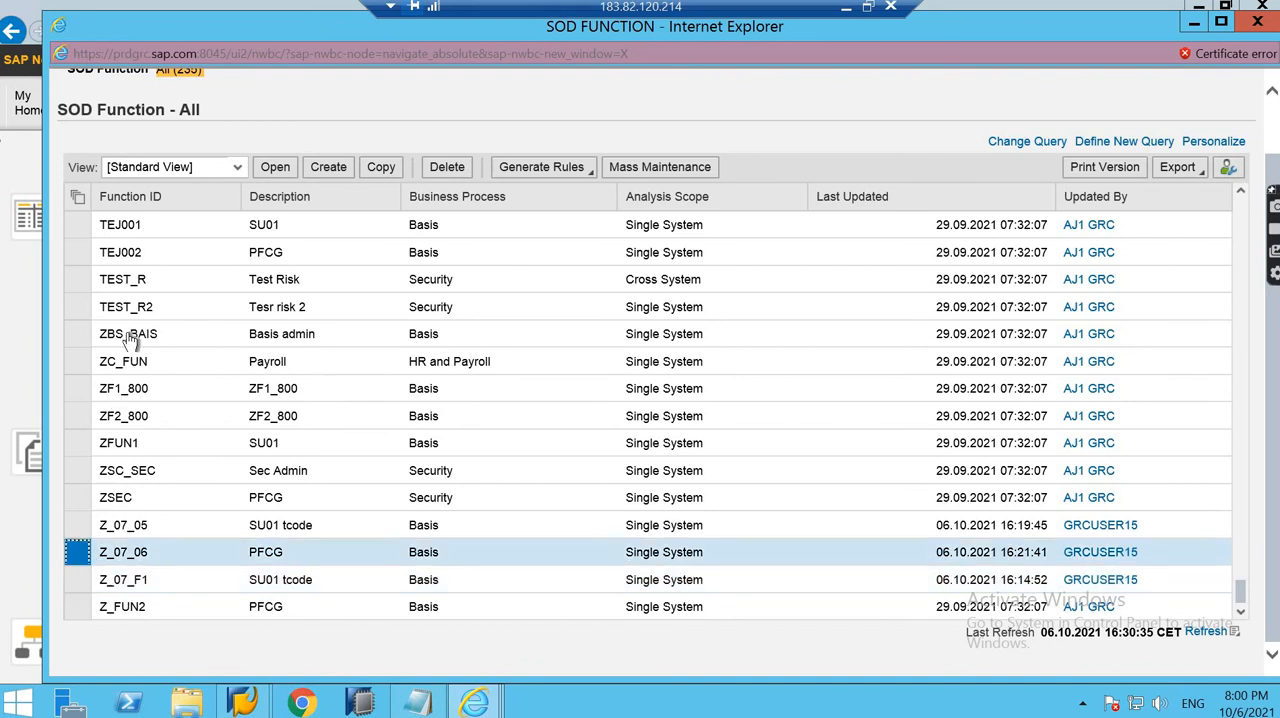
pyautogui.click(279, 168)
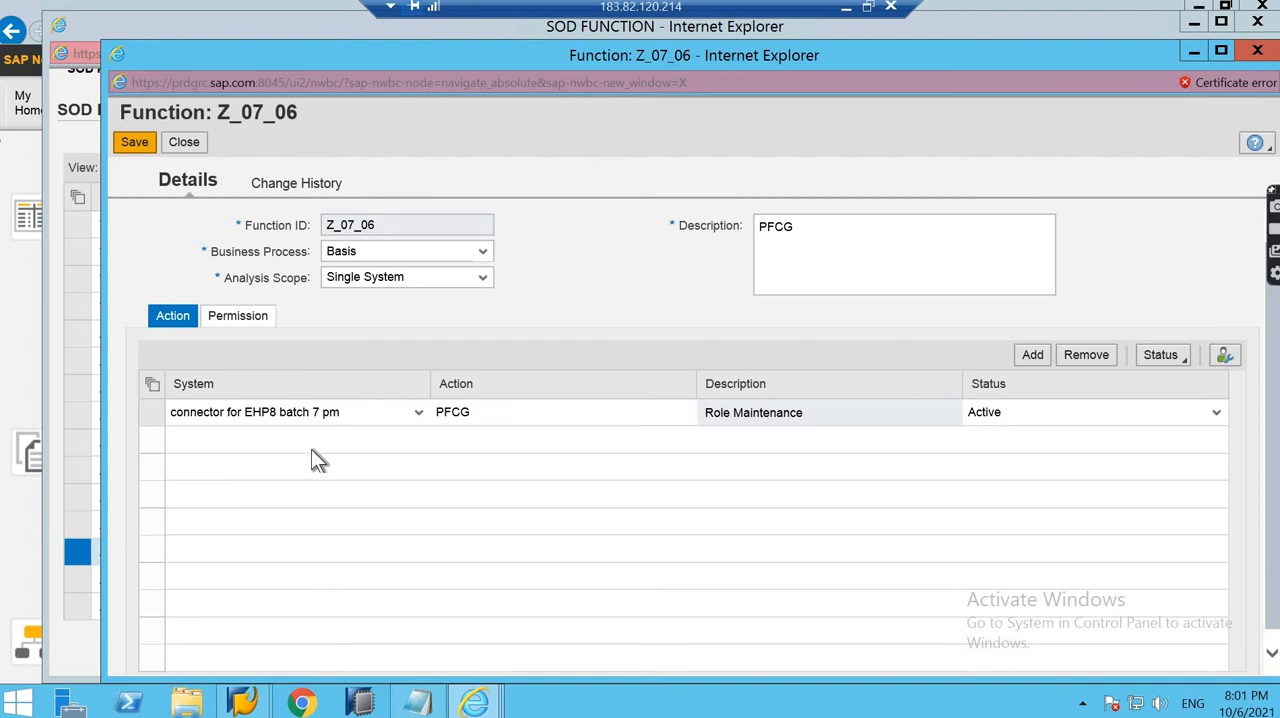
# - Return to the Setup page and minimize the remote desktop session to switch to the ARA Configuration Settings slide
pyautogui.click(23, 365)
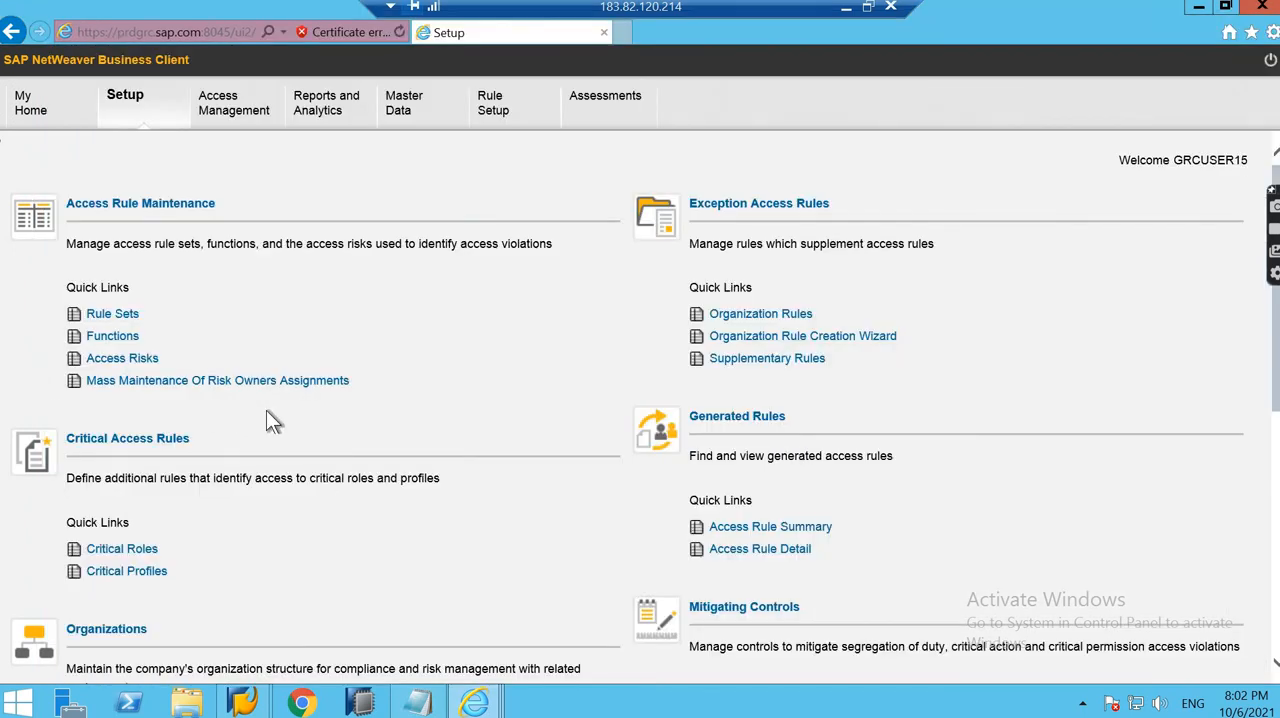
pyautogui.click(474, 702)
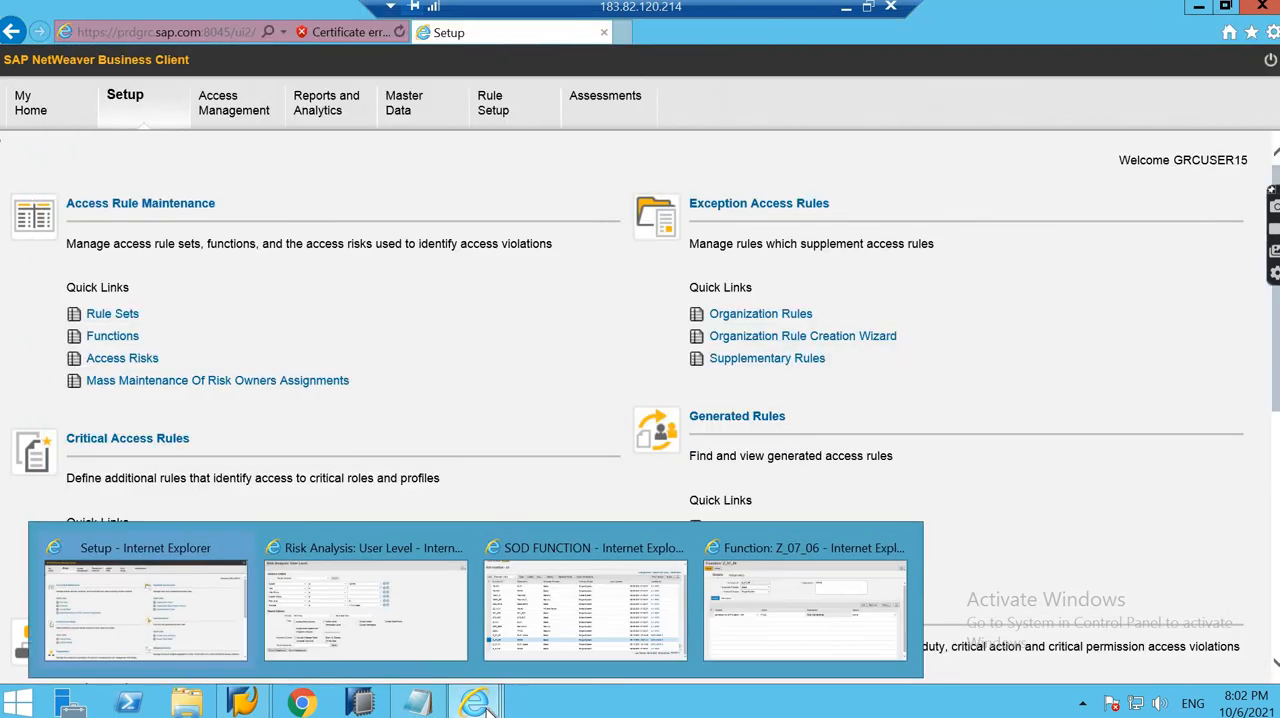
pyautogui.click(847, 8)
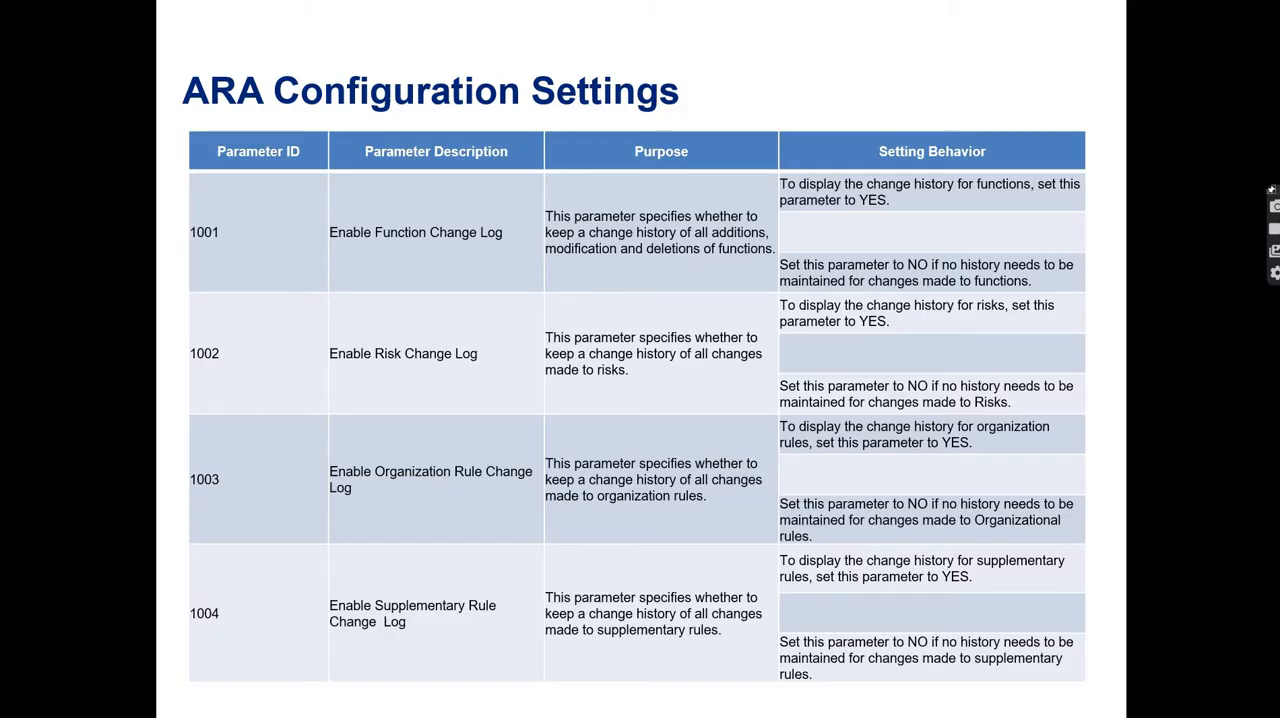
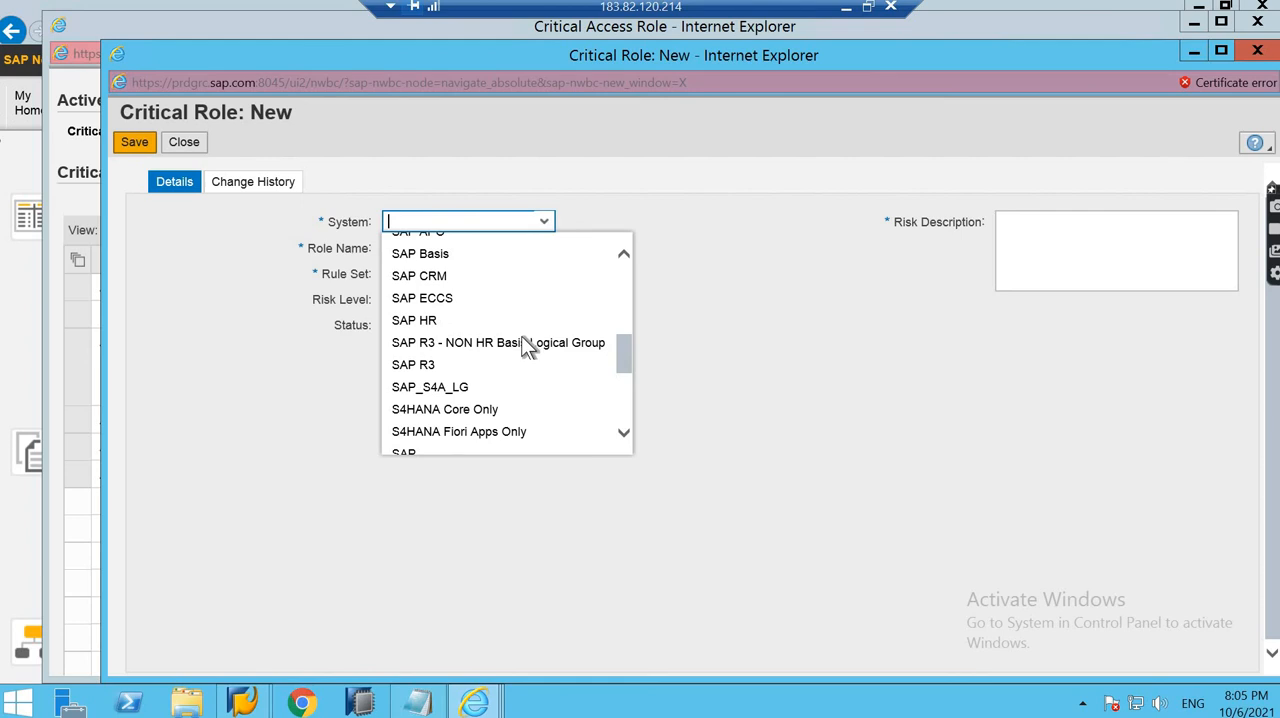
pyautogui.scroll(-1, 495, 366)
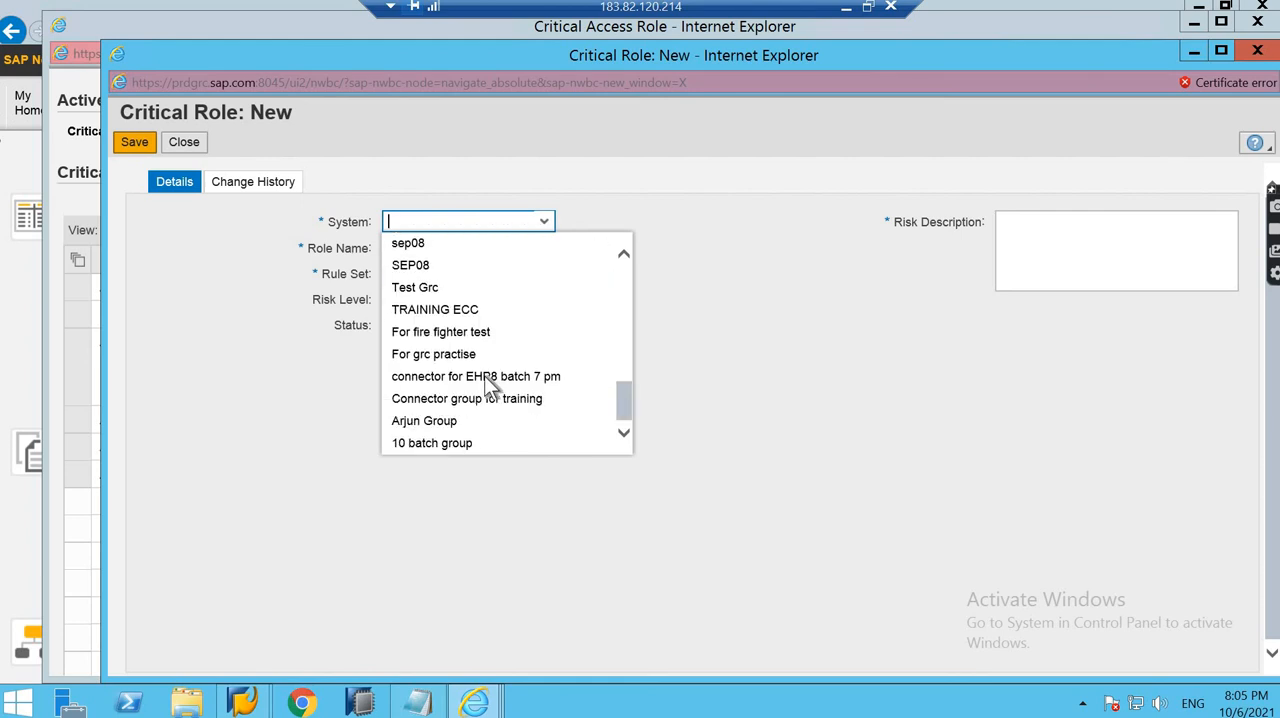
# - Set the new critical role's system to "connector for EHP8 batch 7 pm" and select role HR940_PAYROLL by searching role names for *PAY*
pyautogui.click(484, 375)
pyautogui.click(543, 252)
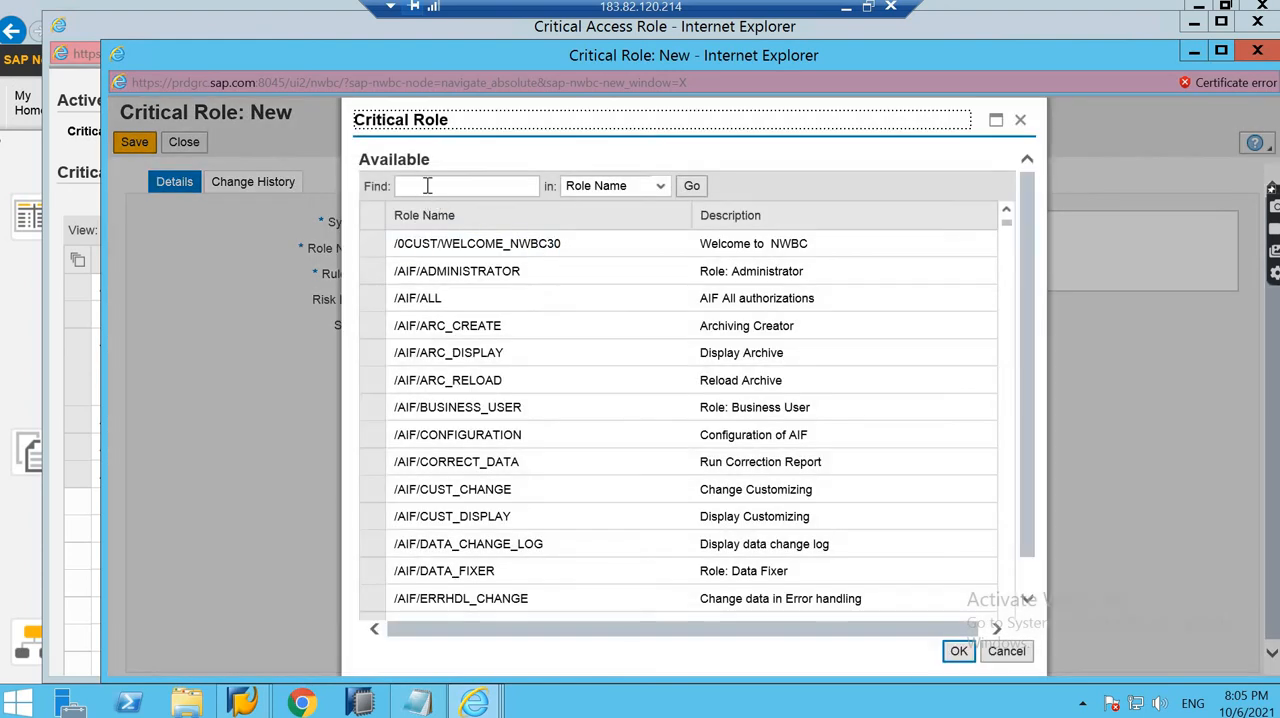
pyautogui.click(427, 186)
pyautogui.write('*')
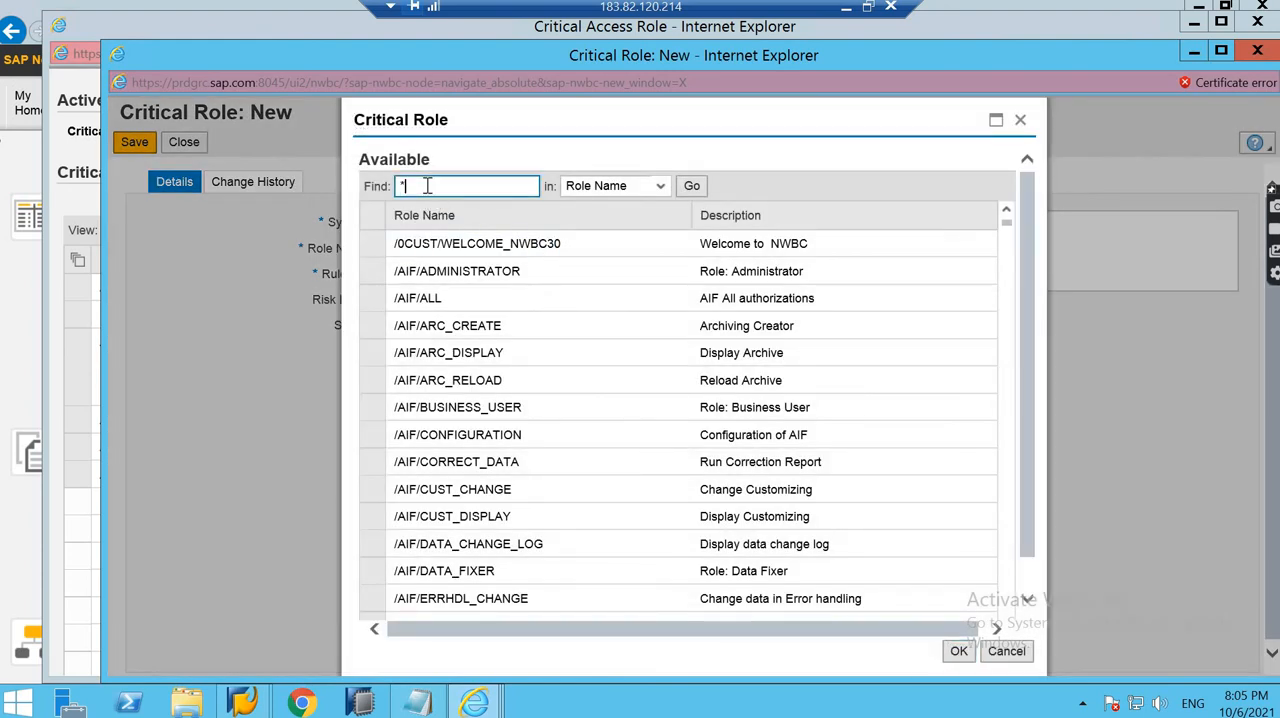
pyautogui.write('PAY*')
pyautogui.press('Return')
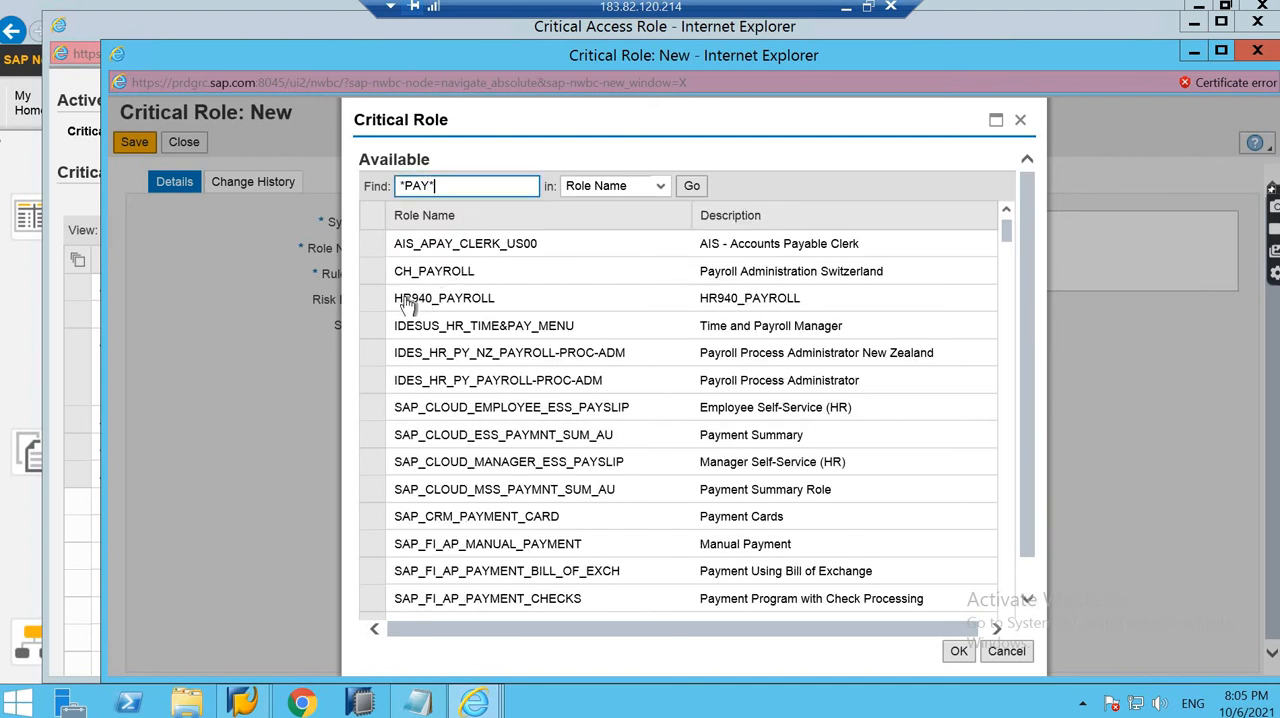
pyautogui.click(386, 300)
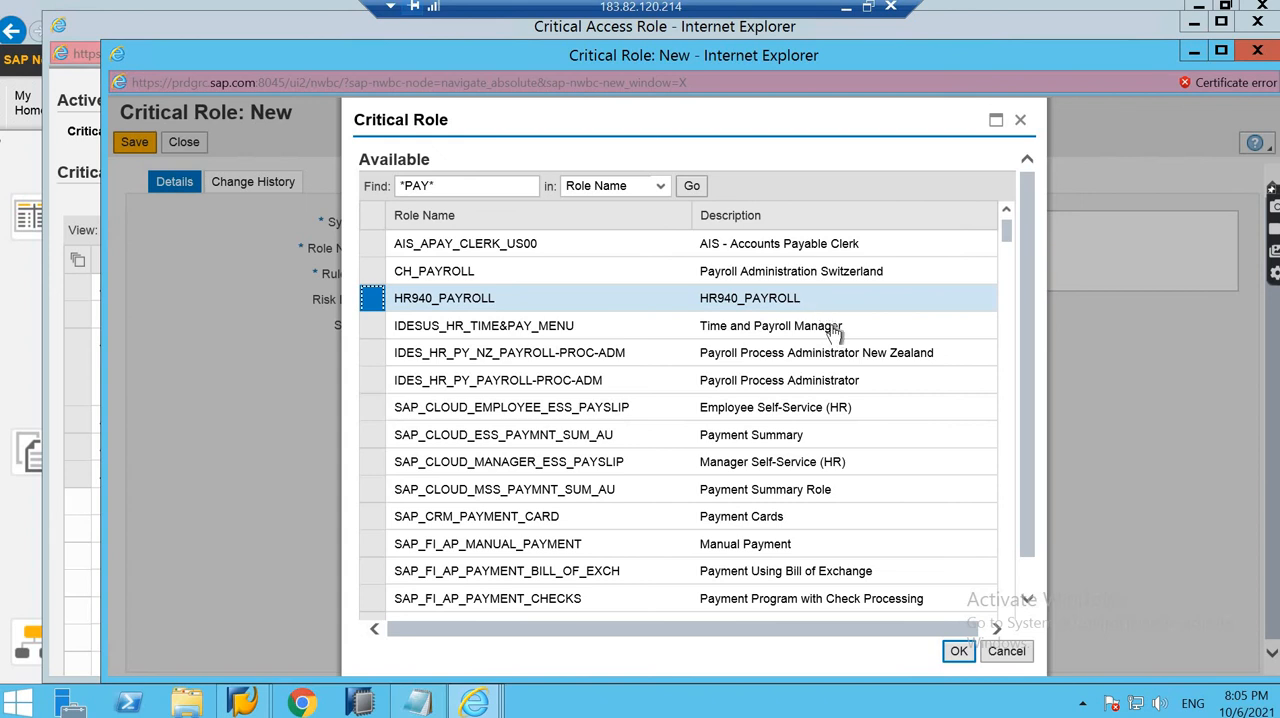
pyautogui.click(959, 652)
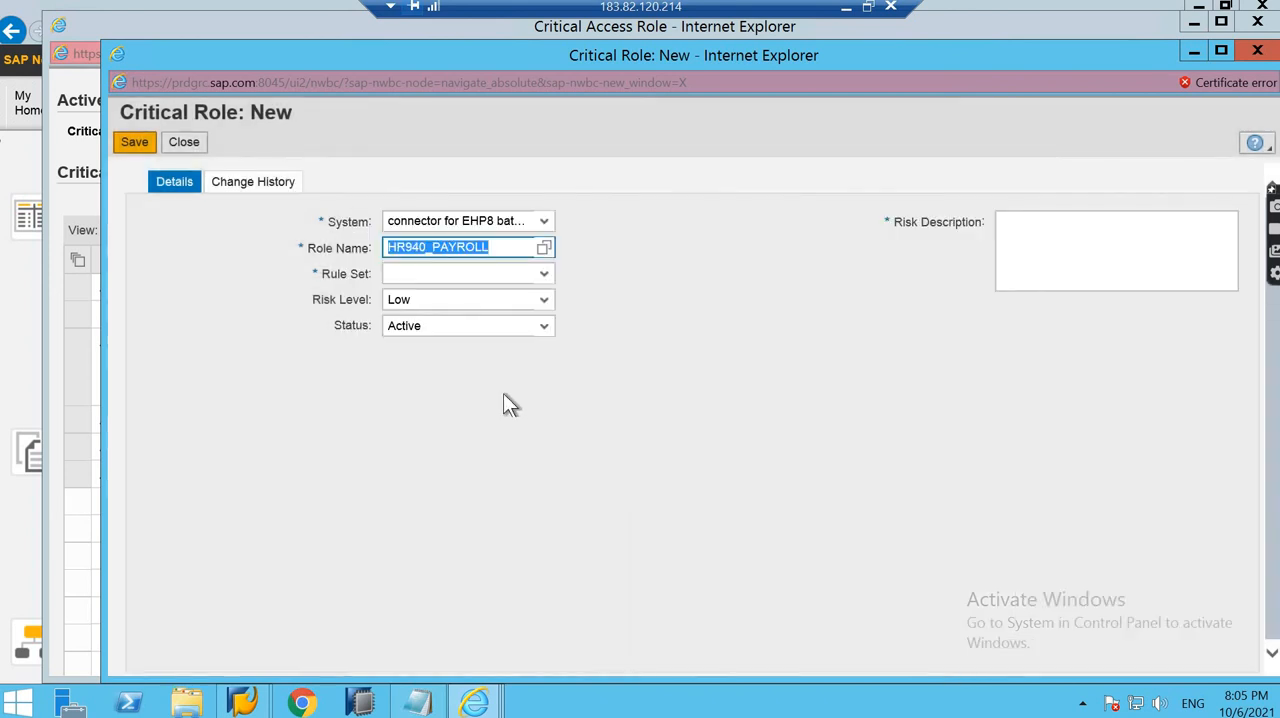
# - Assign the sep07 ruleset, enter the risk description "Critical role", then save and close the critical role
pyautogui.click(544, 274)
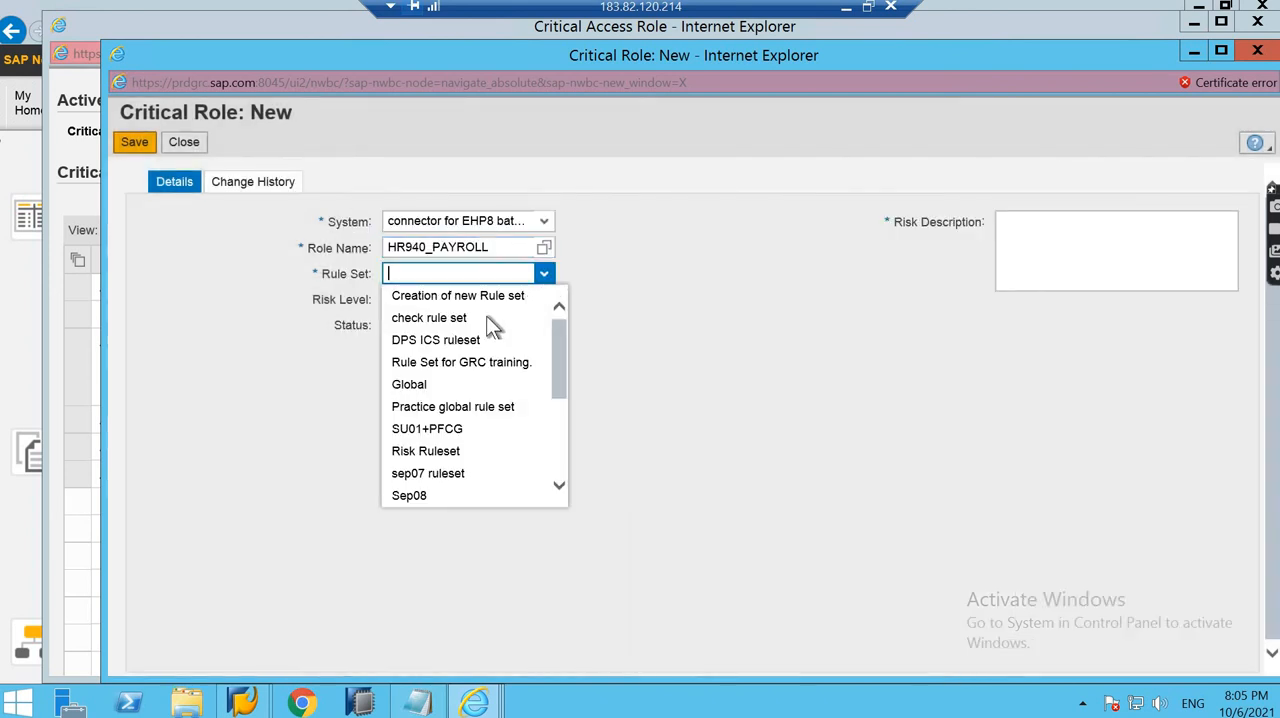
pyautogui.click(428, 473)
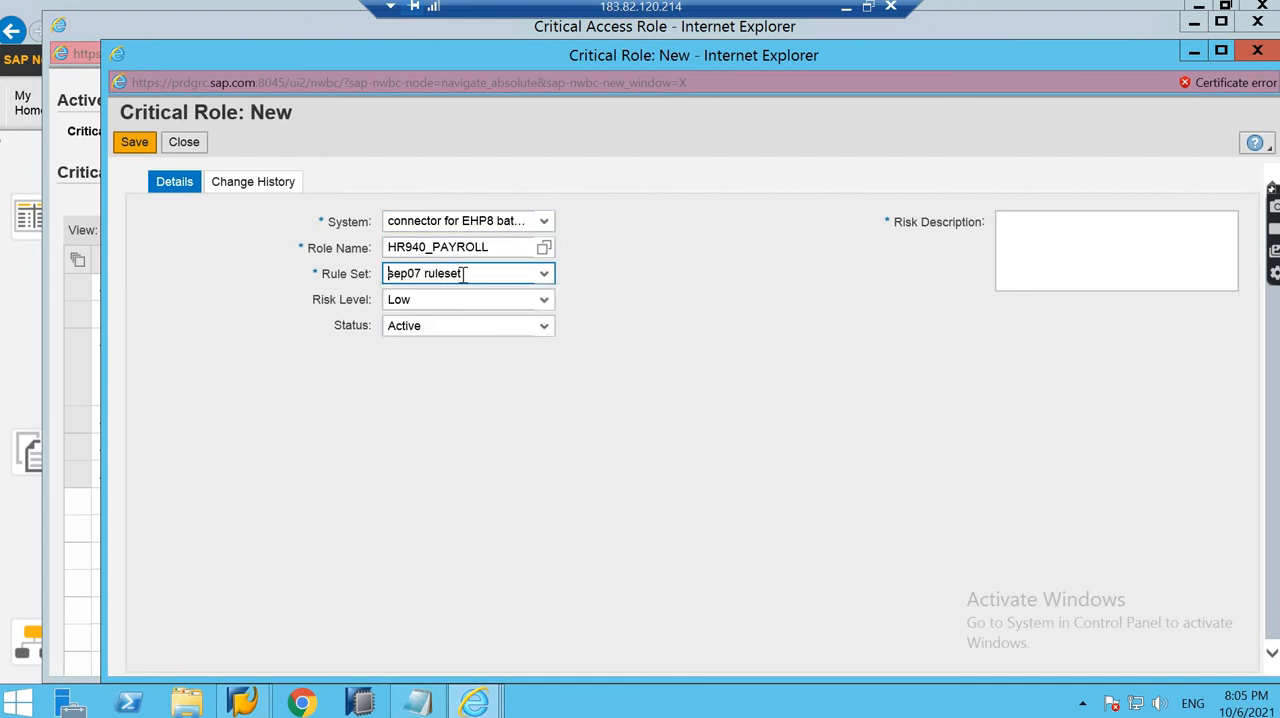
pyautogui.click(1143, 252)
pyautogui.write('C')
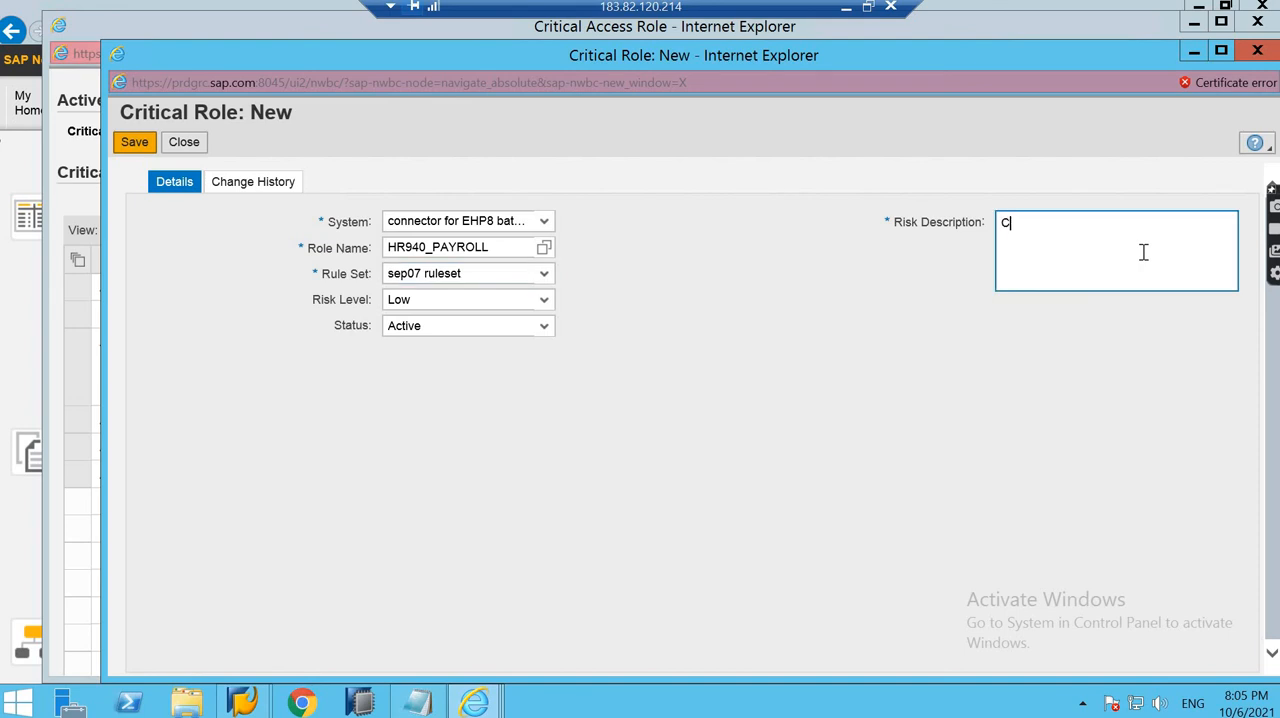
pyautogui.write('ritical role')
pyautogui.click(136, 146)
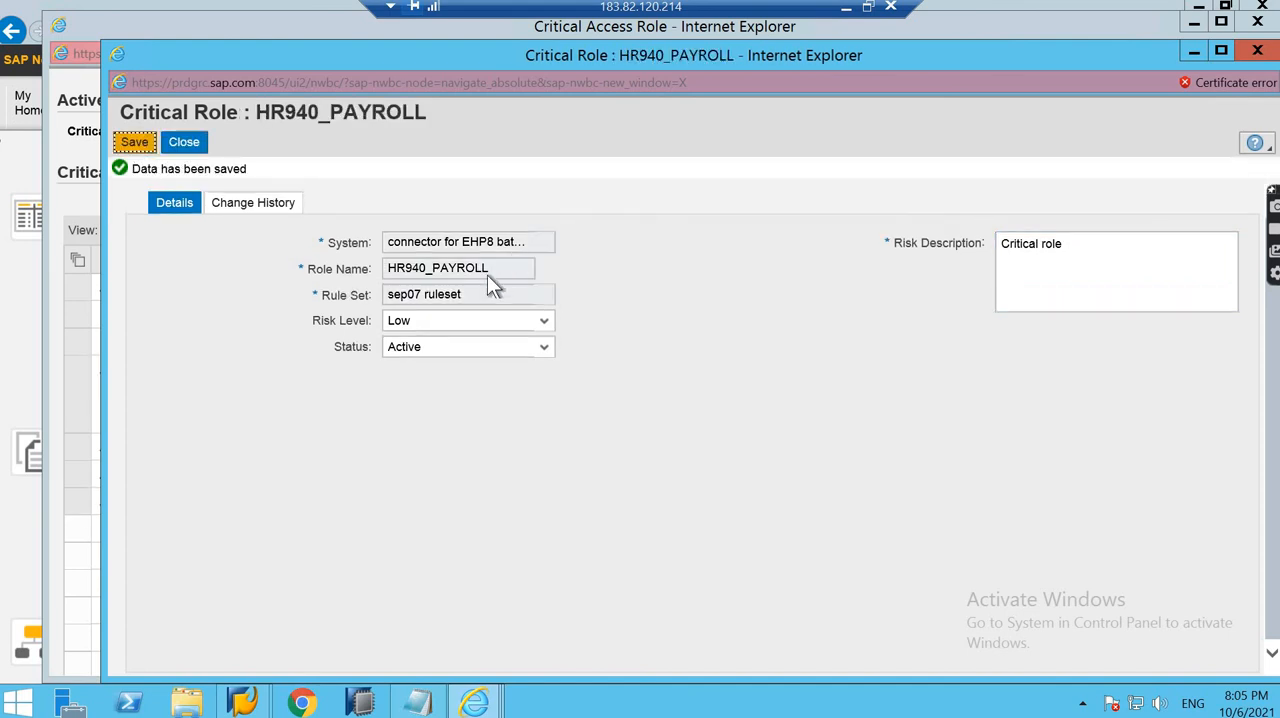
pyautogui.moveTo(491, 268); pyautogui.dragTo(390, 268)
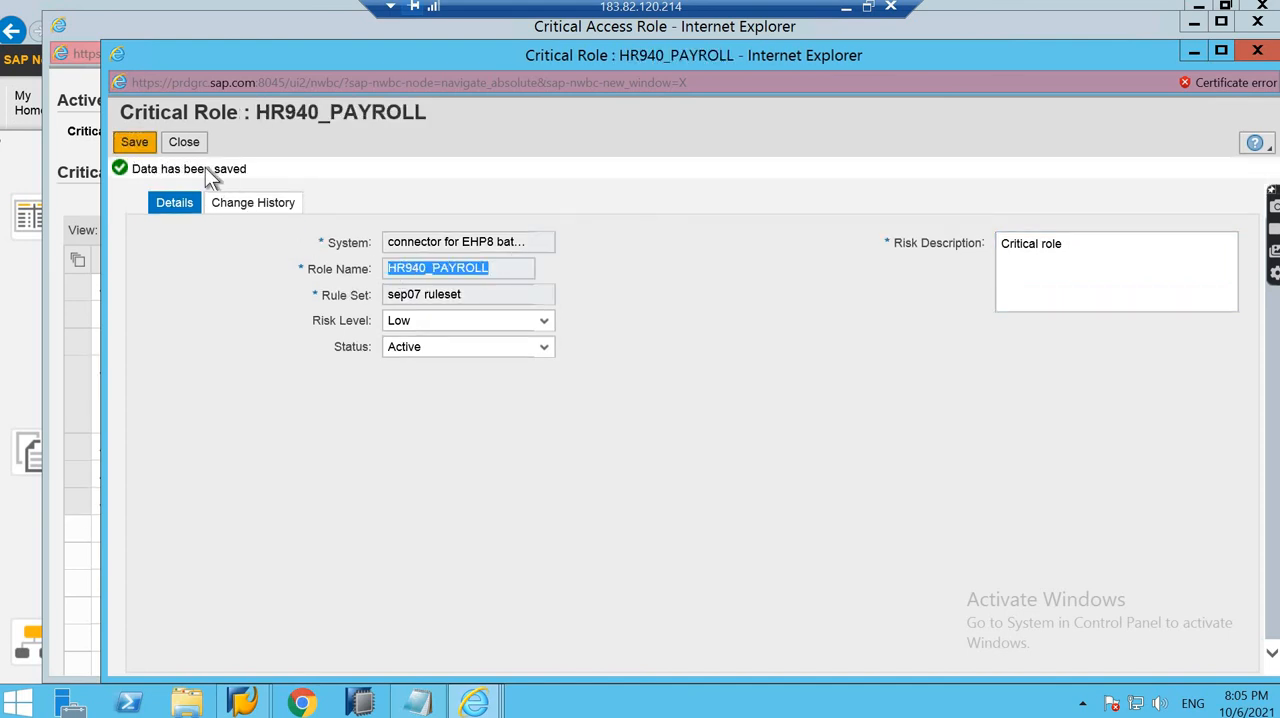
pyautogui.click(184, 143)
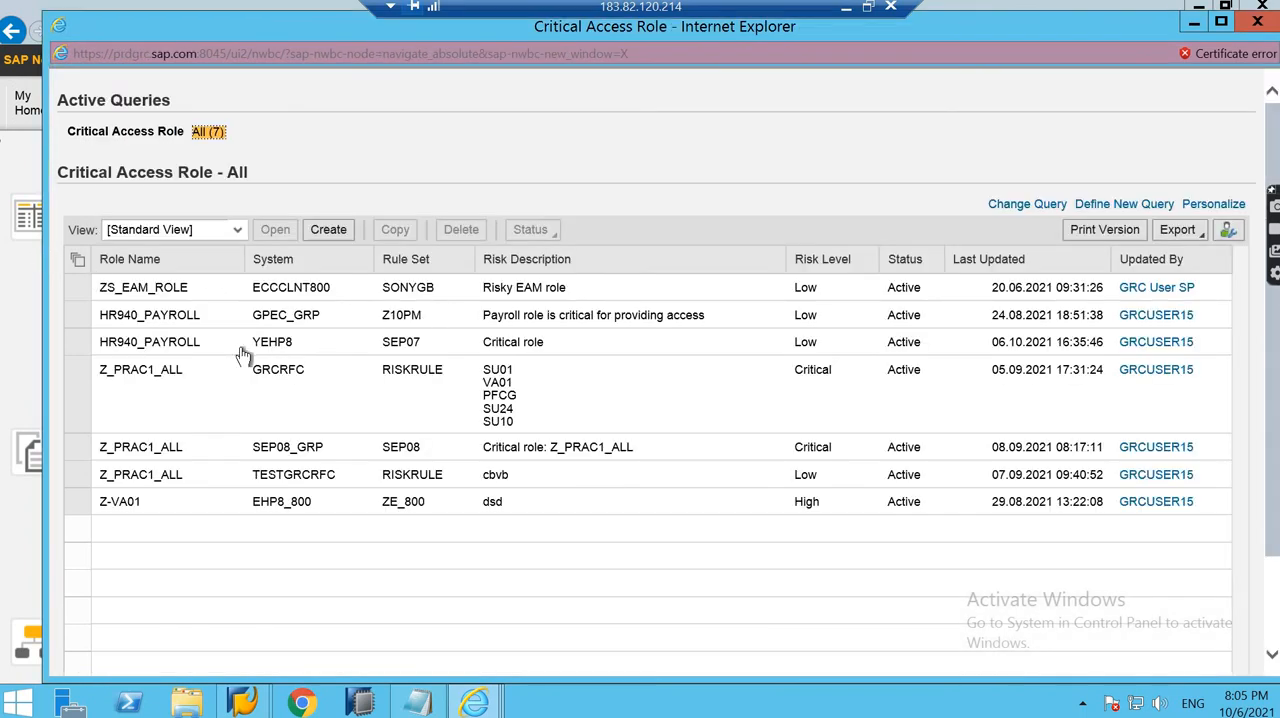
# - Open the HR940_PAYROLL critical role for system YEHP8 to examine its change history, and close it
pyautogui.click(77, 345)
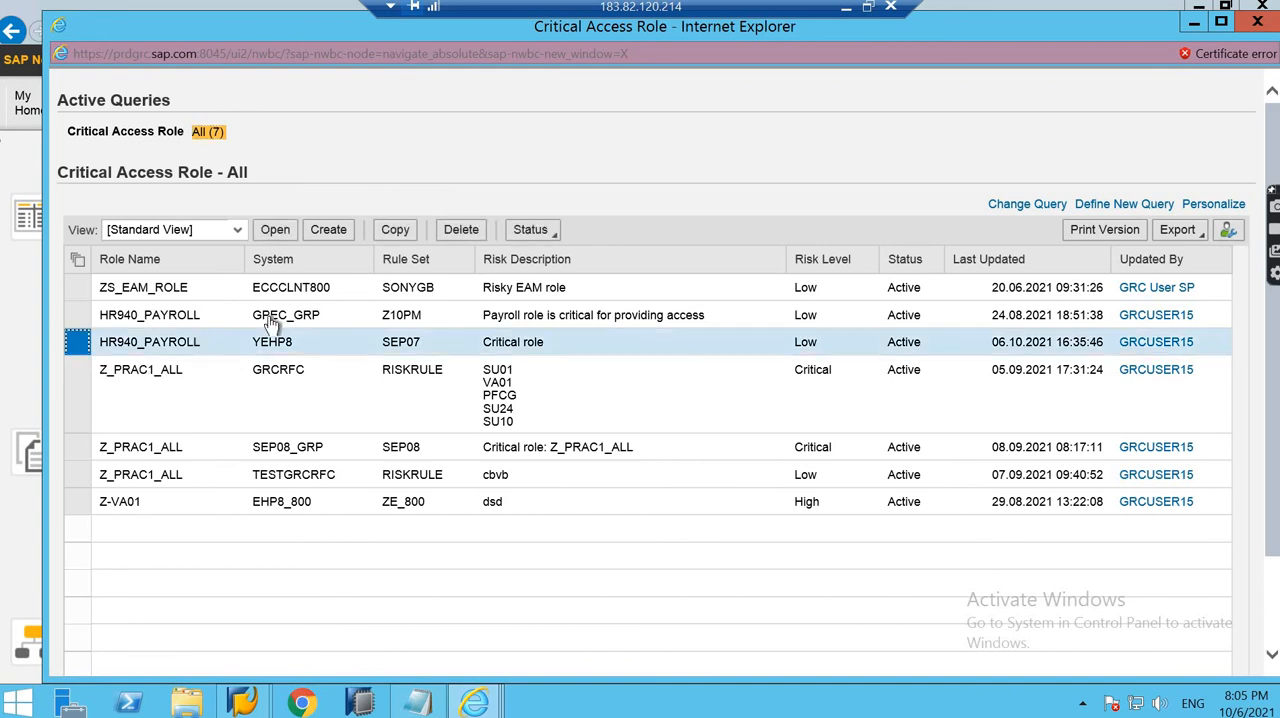
pyautogui.click(275, 232)
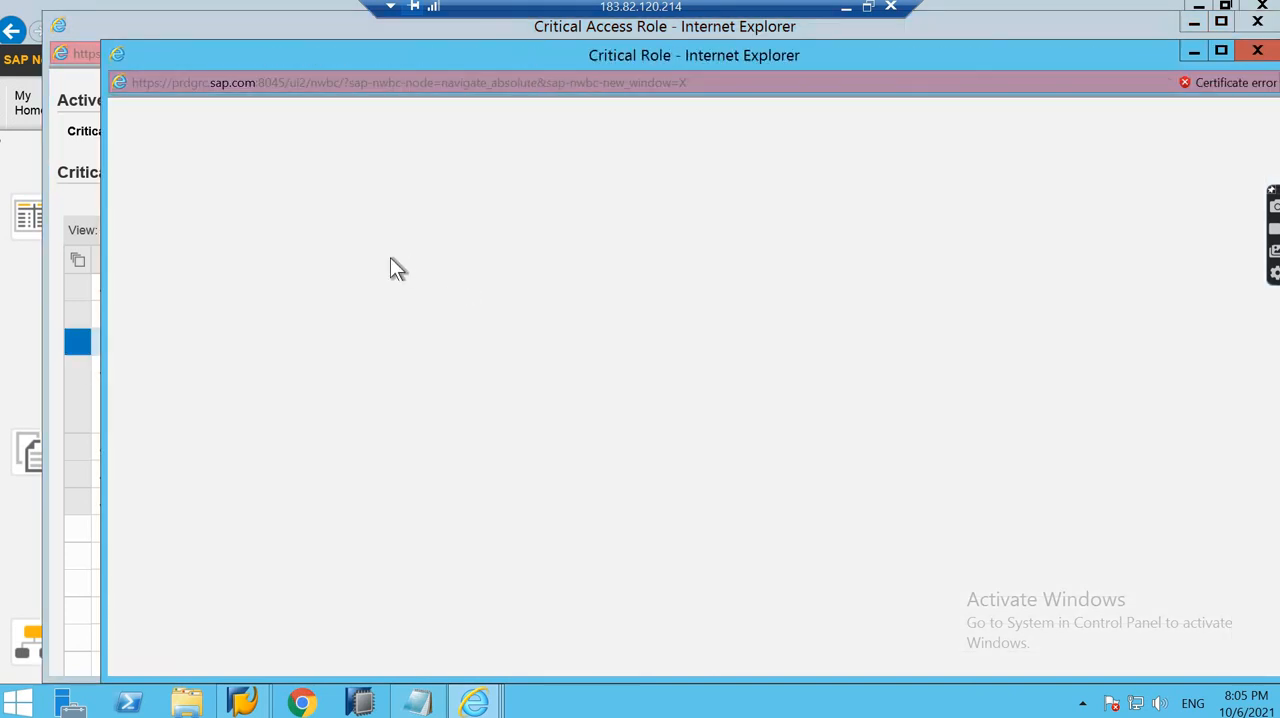
pyautogui.click(274, 183)
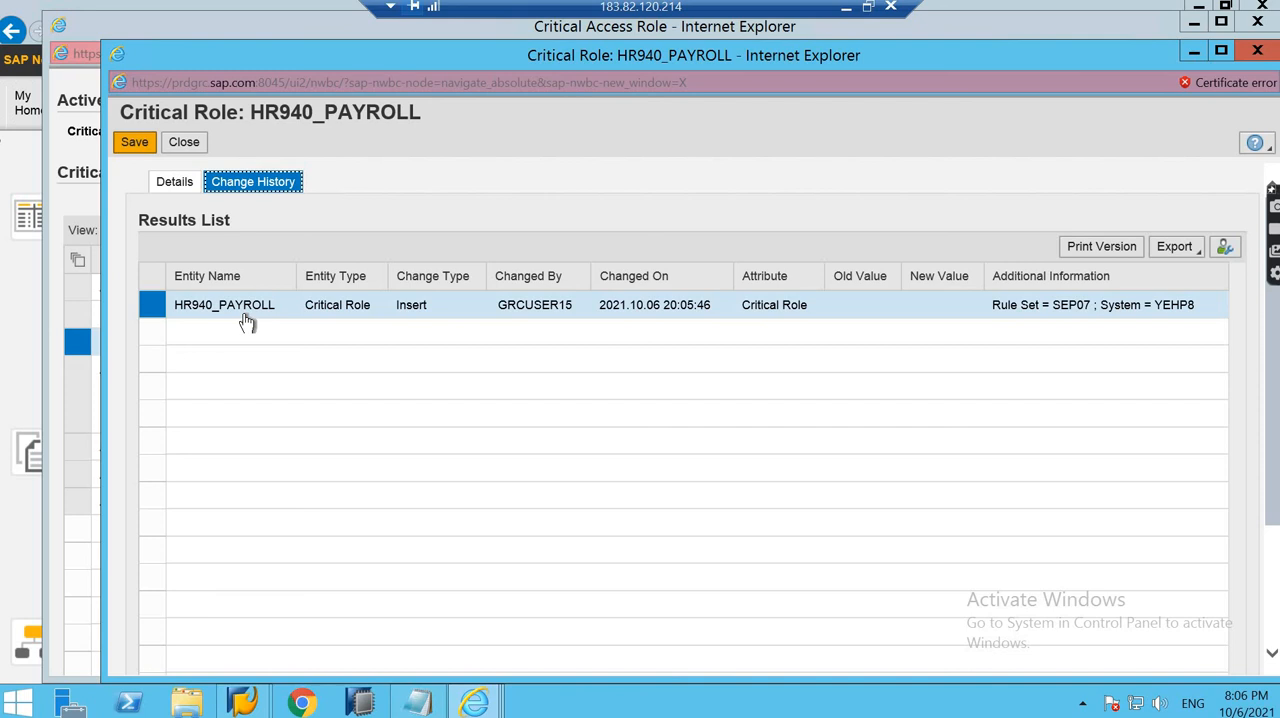
pyautogui.click(1257, 51)
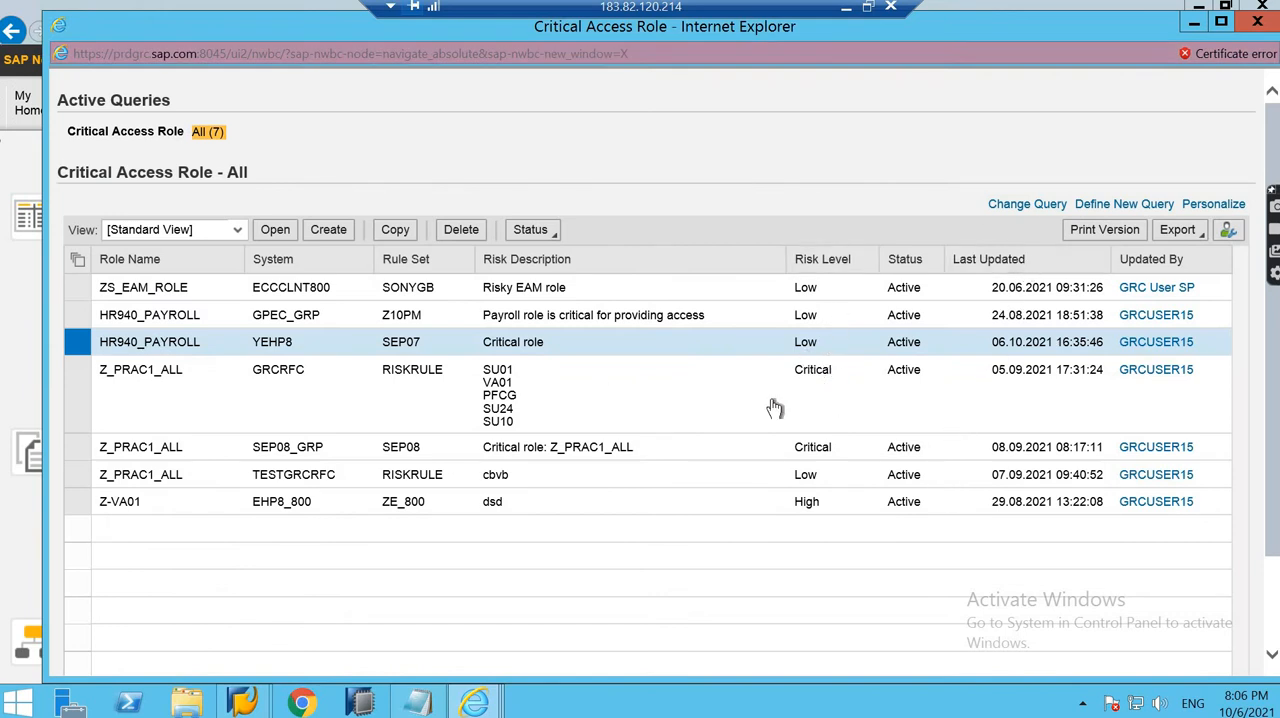
# - Change the YEHP8 HR940_PAYROLL role's risk level to Critical, save it, and close the role and the critical role list
pyautogui.click(276, 236)
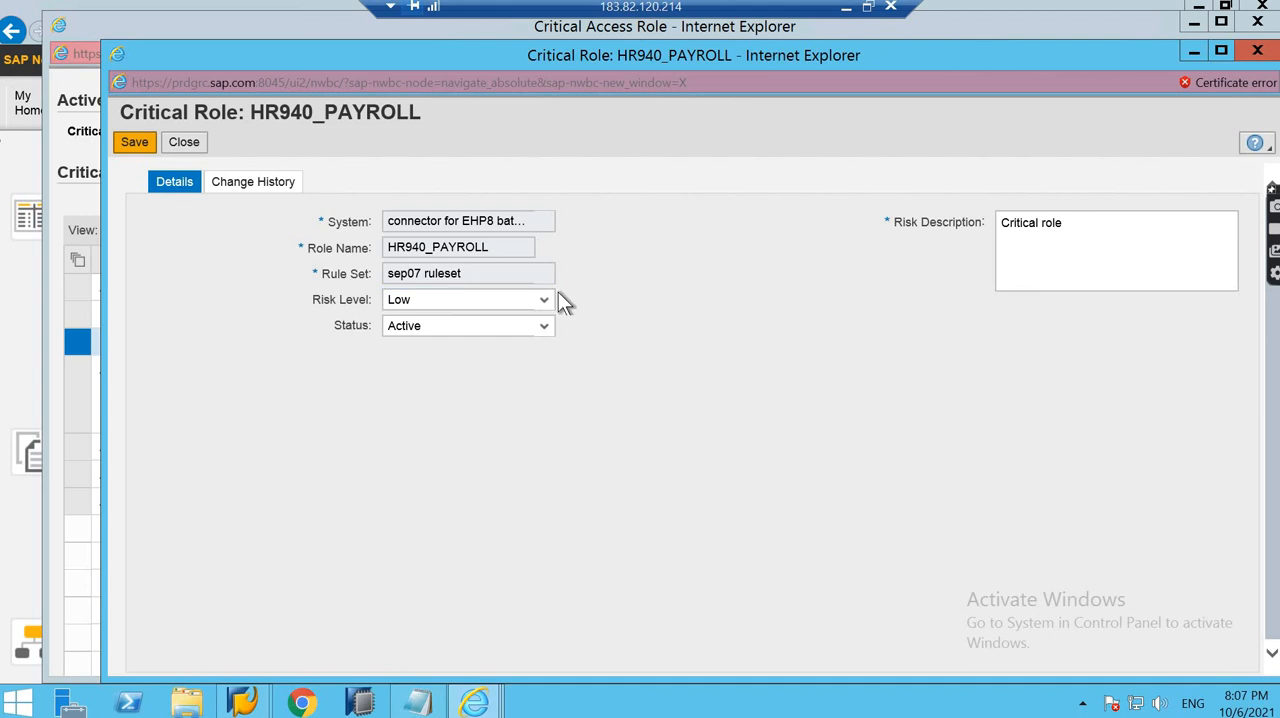
pyautogui.click(544, 299)
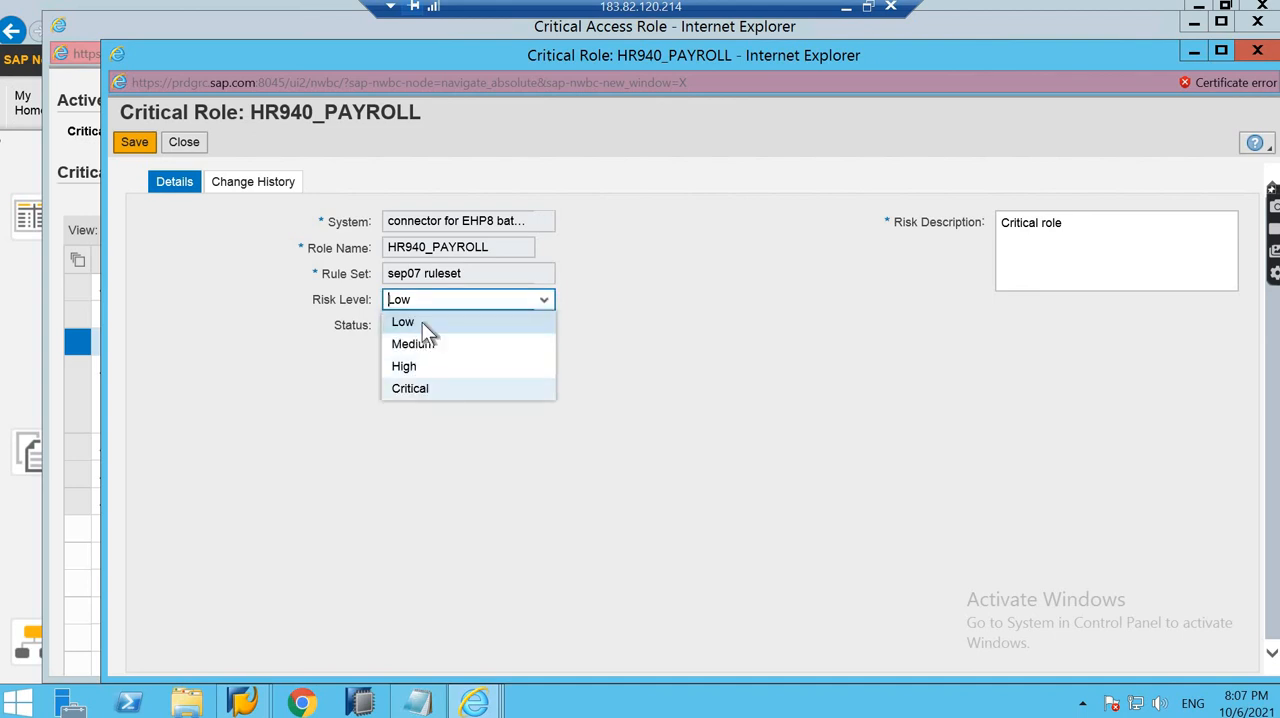
pyautogui.click(424, 389)
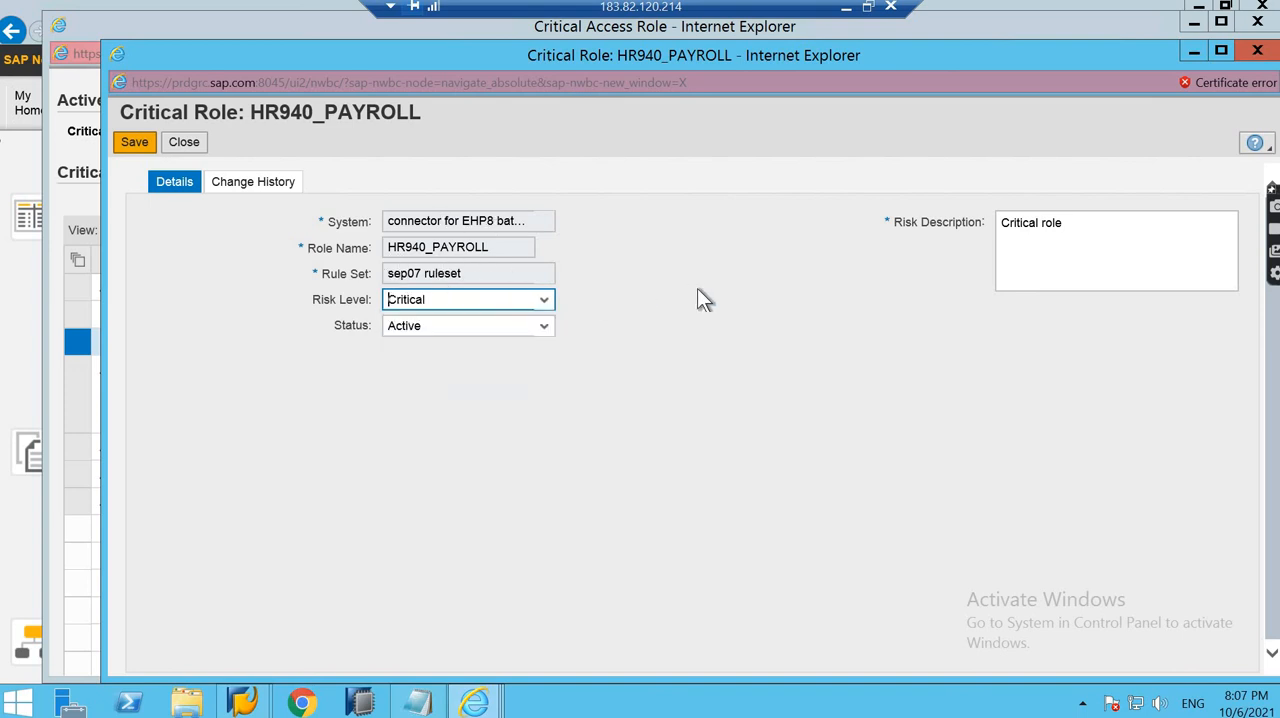
pyautogui.click(134, 142)
pyautogui.click(185, 143)
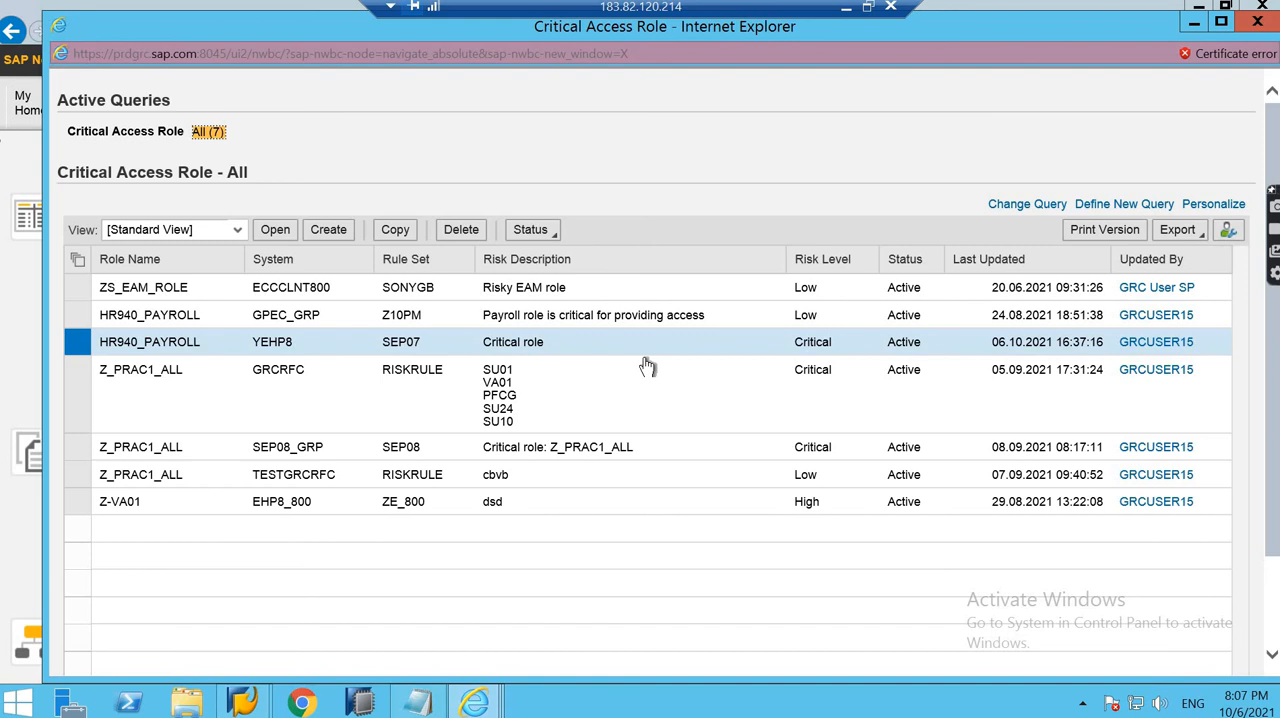
pyautogui.click(1256, 22)
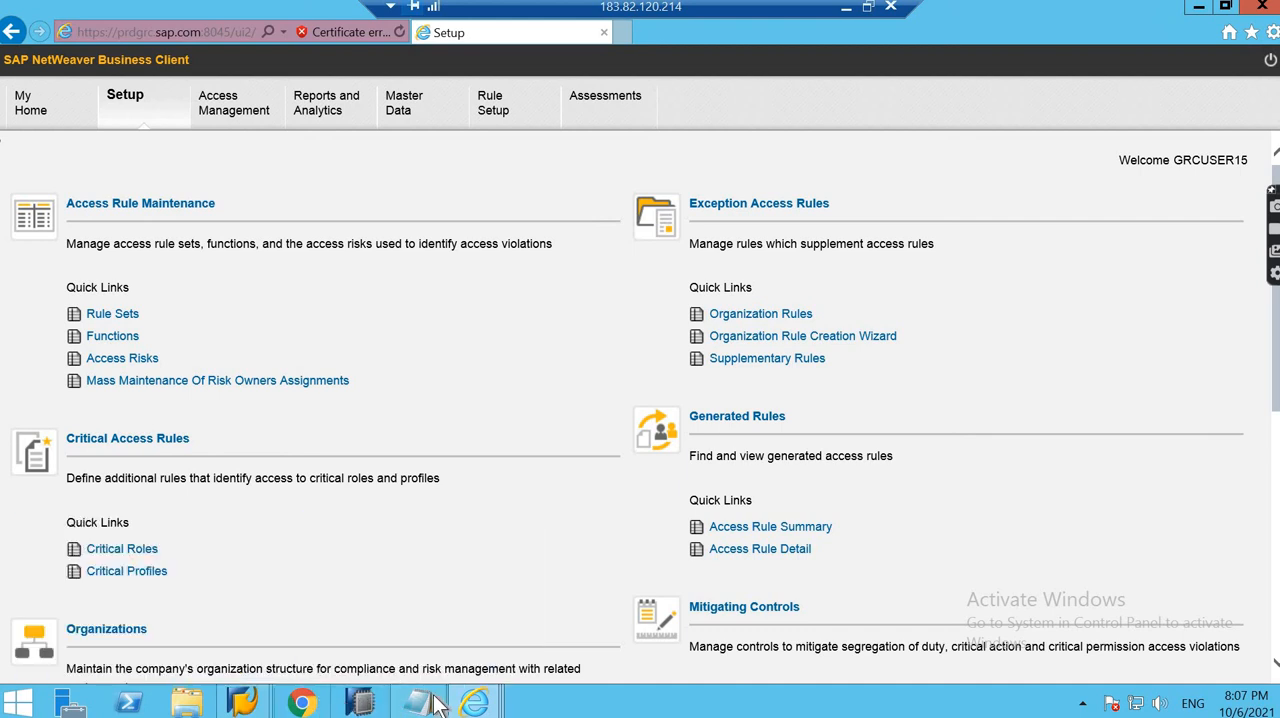
# - Switch to the SAP GUI, leave the RFC connections, and expand the SoD Rules under Access Risk Analysis in the Access Control IMG
pyautogui.moveTo(242, 703)
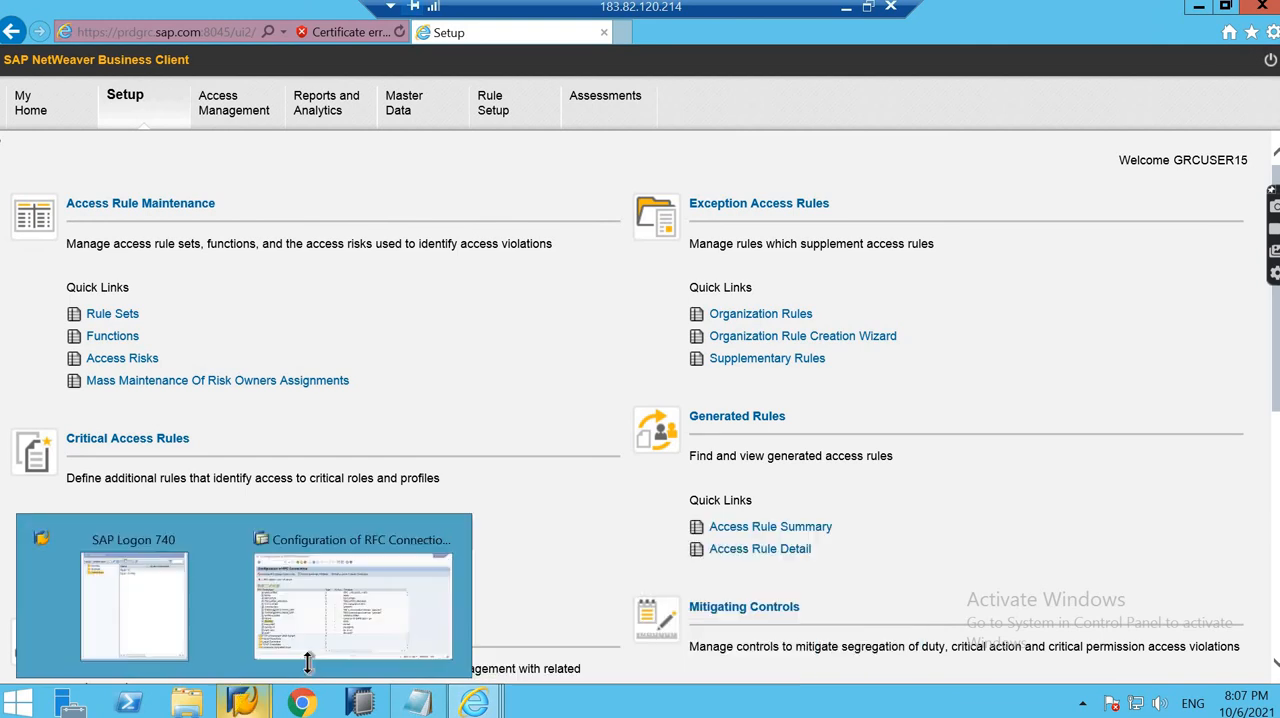
pyautogui.click(336, 640)
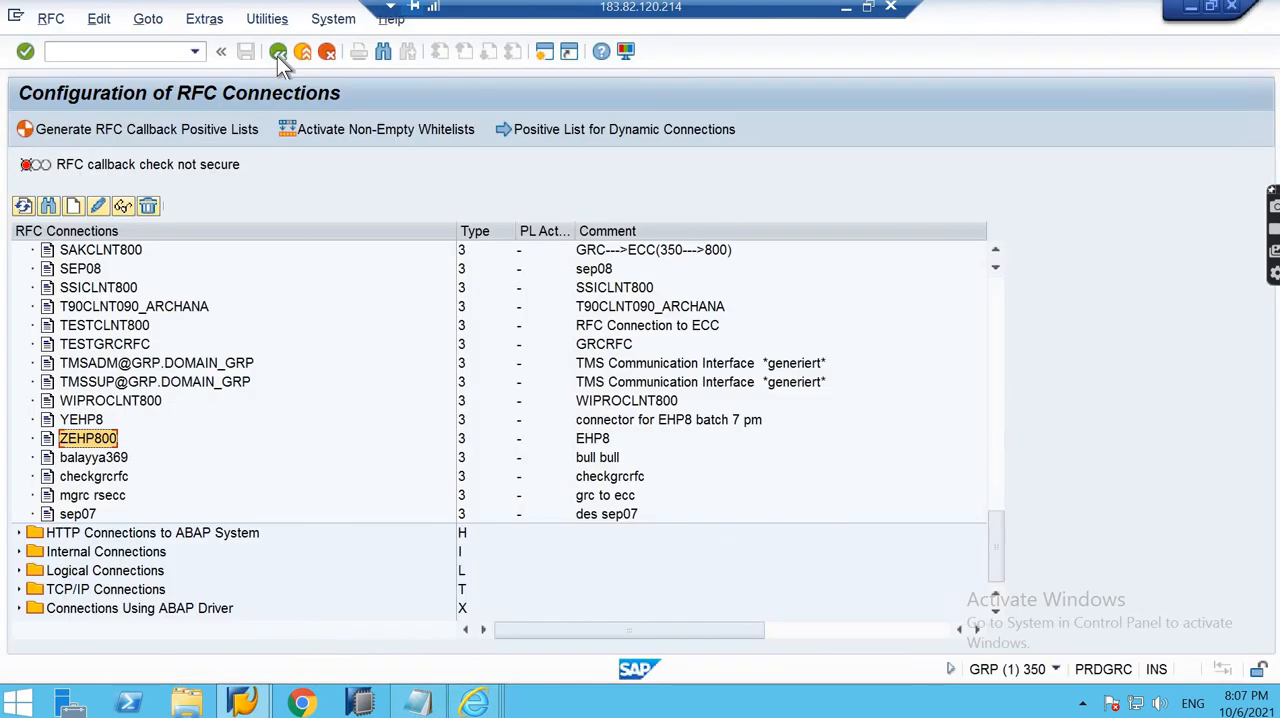
pyautogui.click(277, 52)
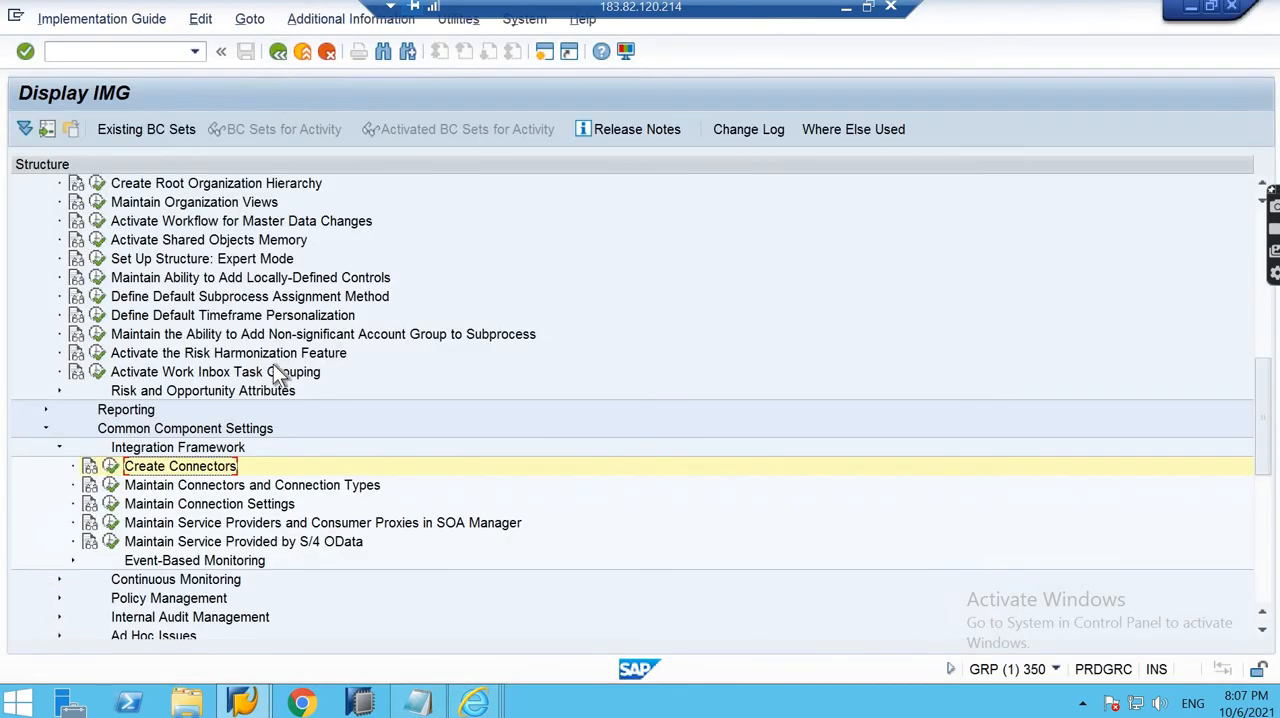
pyautogui.scroll(-2, 273, 366)
pyautogui.scroll(-6, 273, 364)
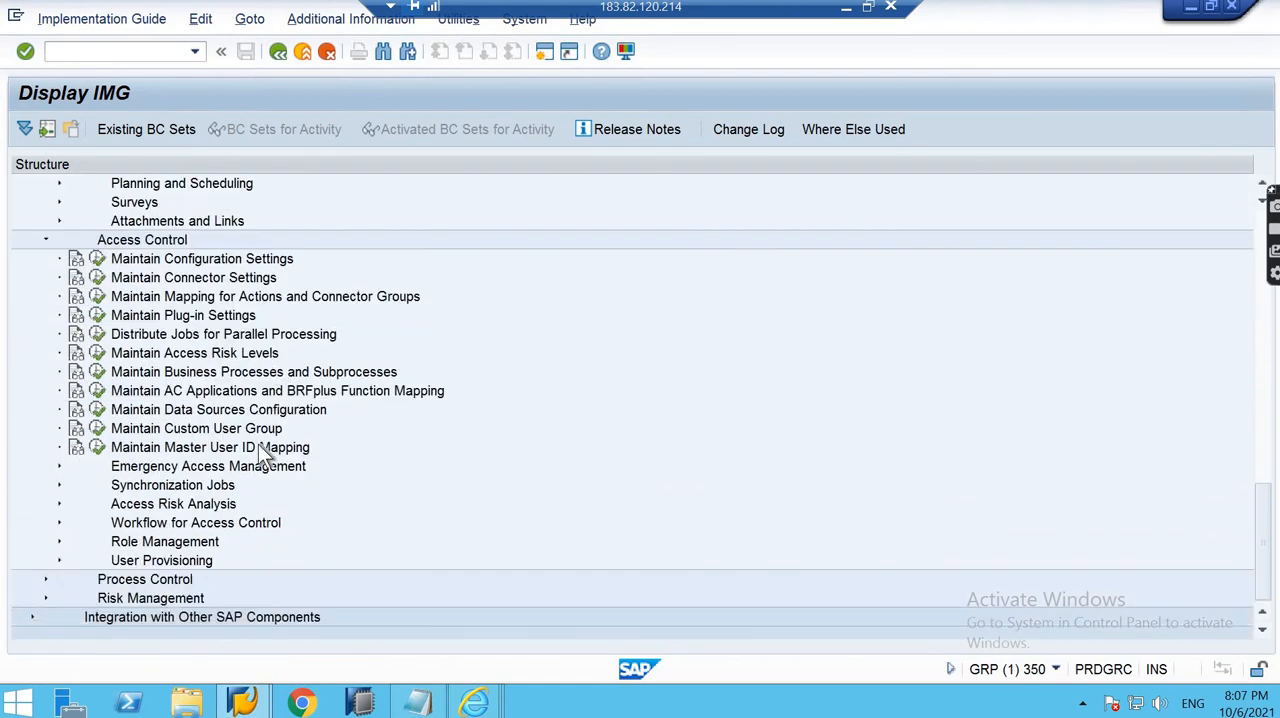
pyautogui.click(59, 504)
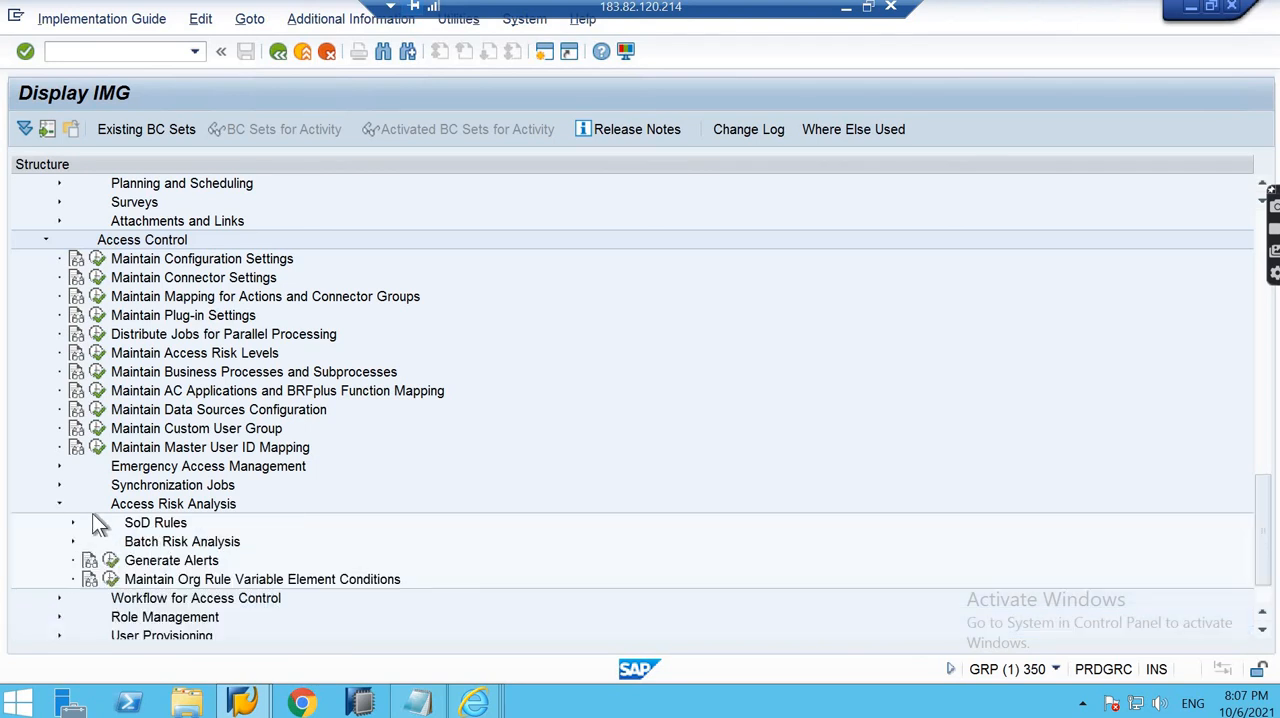
pyautogui.click(70, 522)
pyautogui.scroll(-4, 404, 464)
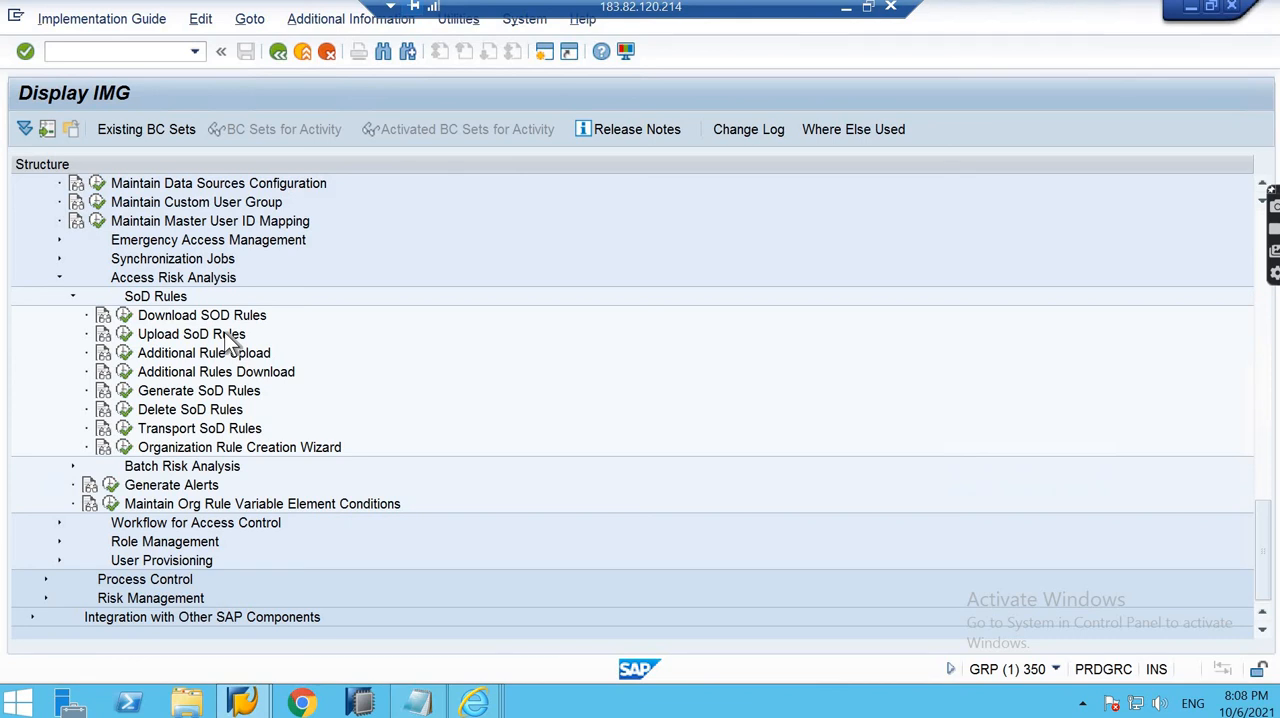
# - Reopen the SAP Reference IMG and expand Governance, Risk and Compliance to examine its main nodes
pyautogui.click(278, 53)
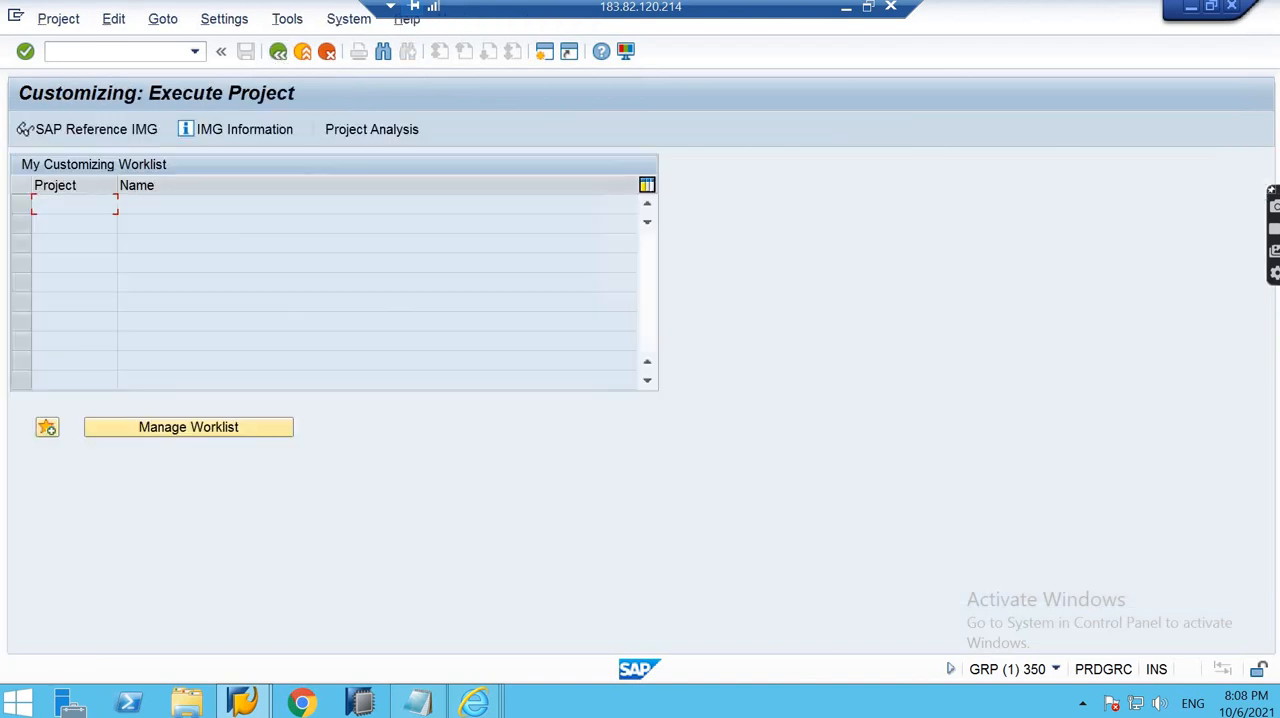
pyautogui.click(72, 129)
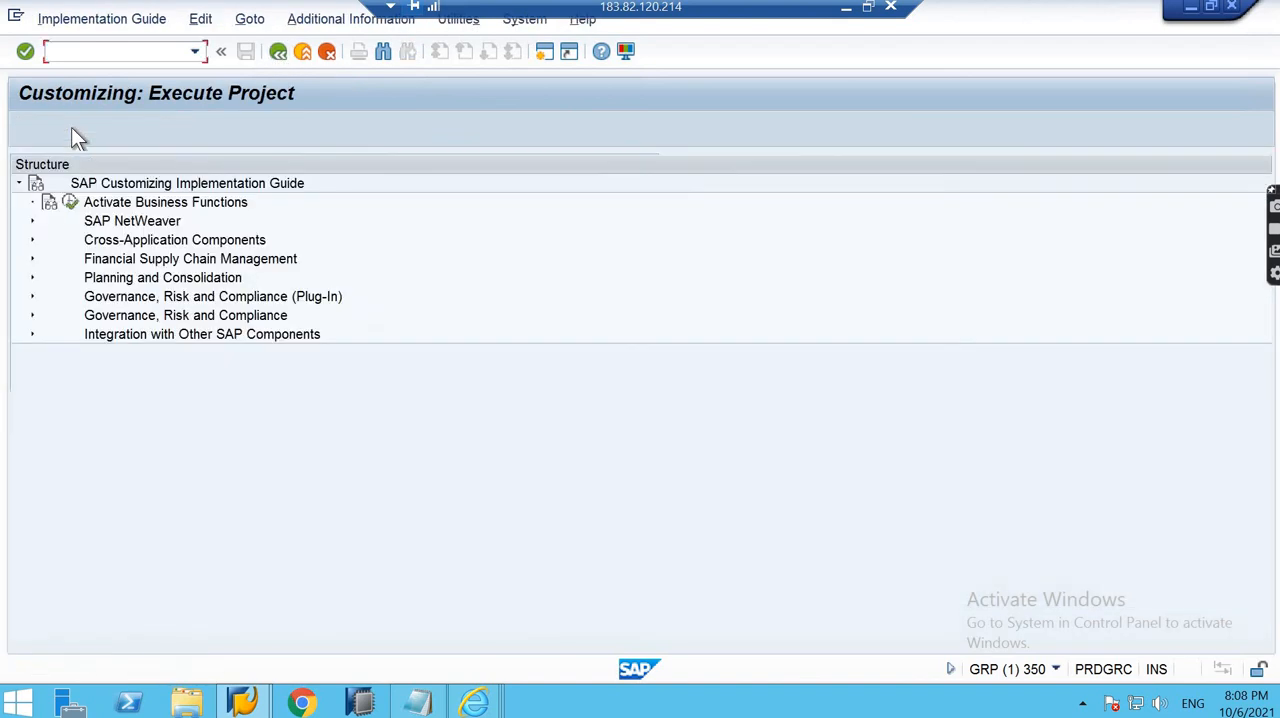
pyautogui.click(31, 315)
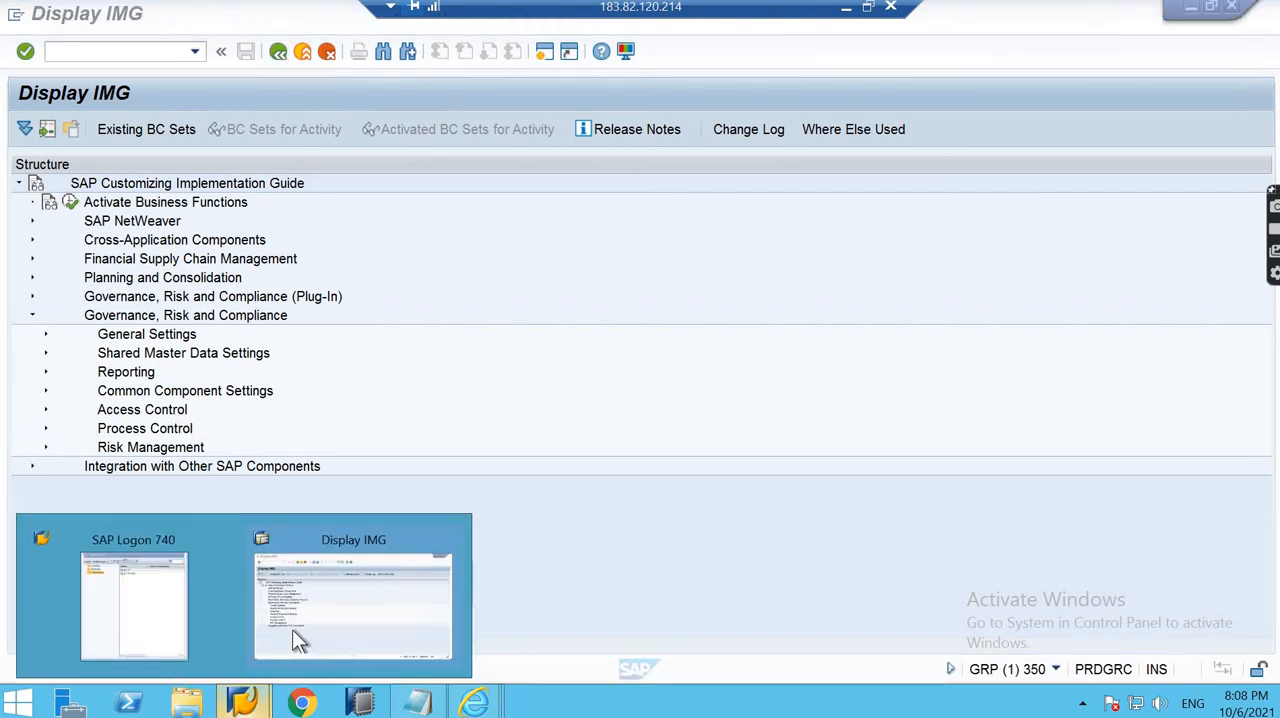
# - Leave the IMG structure and return to the Customizing: Execute Project screen
pyautogui.click(292, 629)
pyautogui.click(242, 702)
pyautogui.click(616, 472)
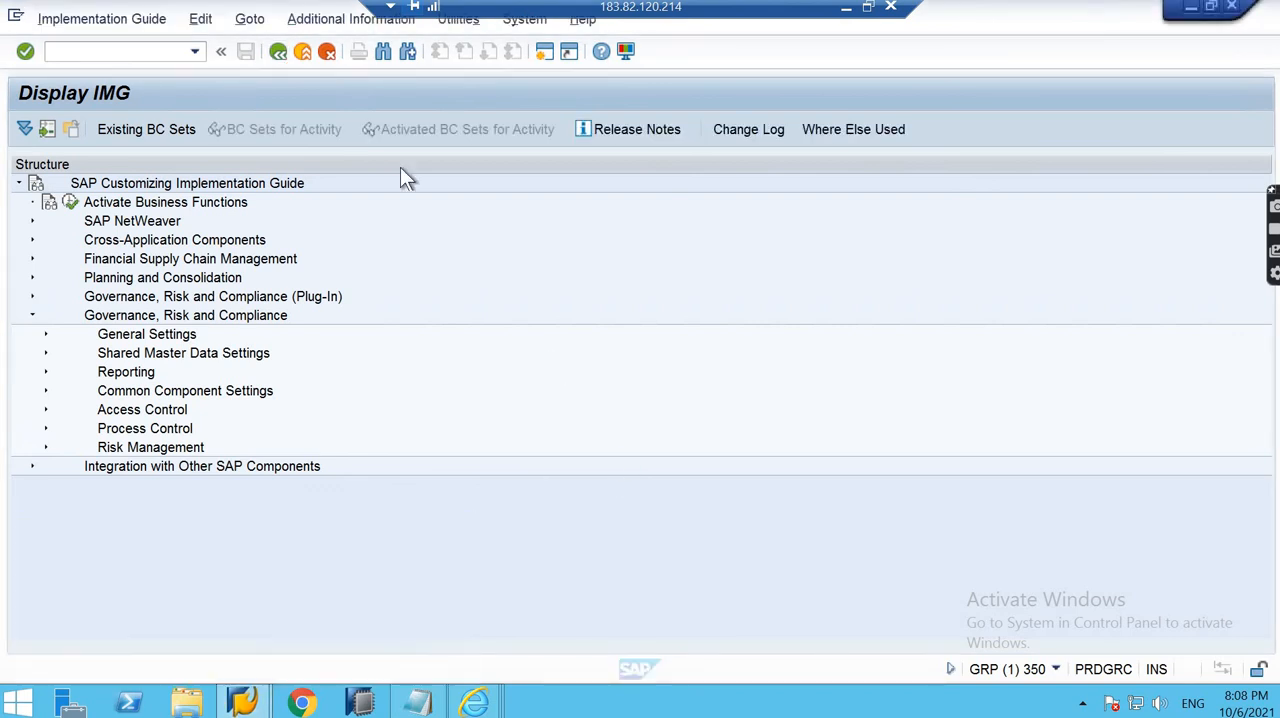
pyautogui.click(288, 59)
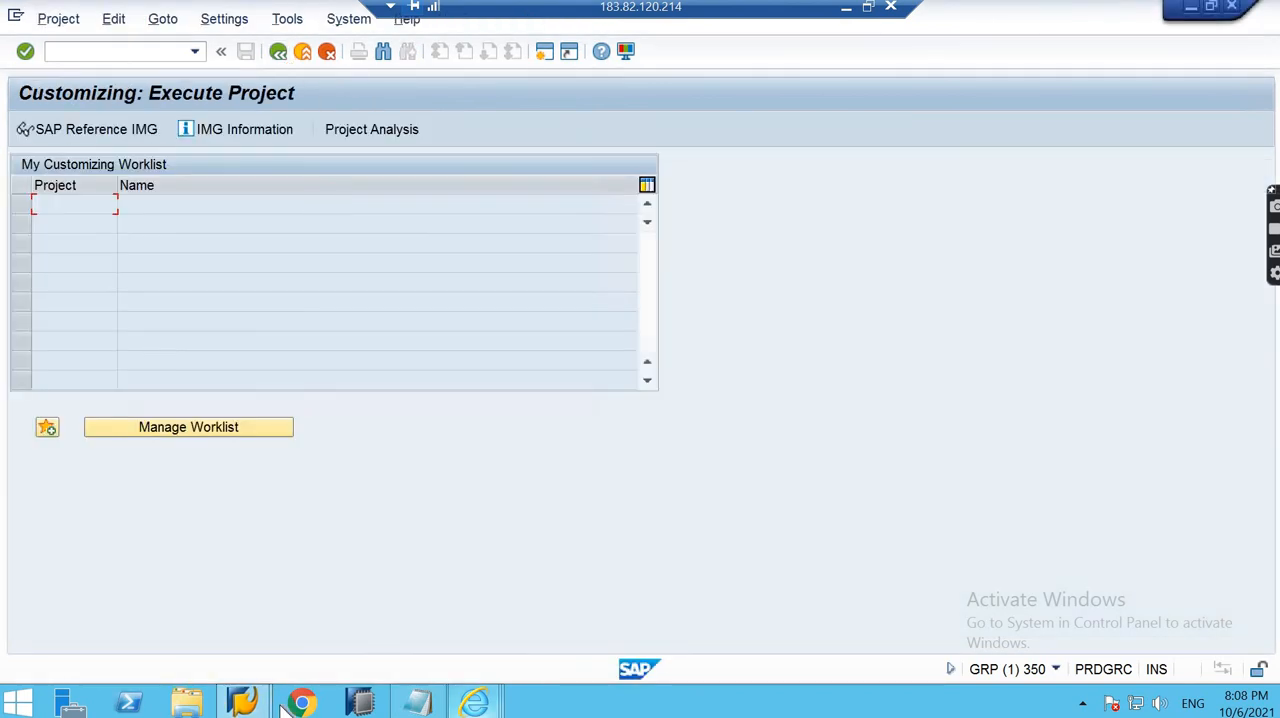
pyautogui.click(255, 703)
pyautogui.click(354, 626)
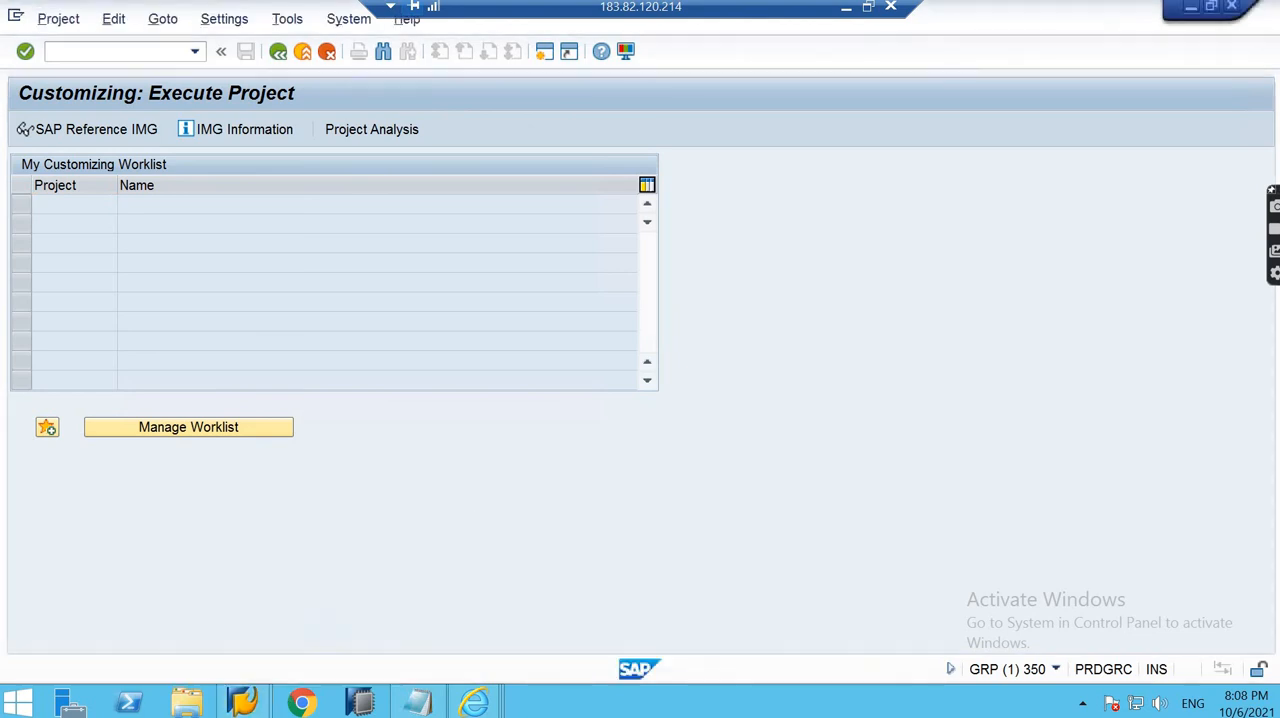
# - Switch to Internet Explorer to close the Z_07_06 function window, and exit project customizing to the SAP Easy Access screen
pyautogui.click(475, 700)
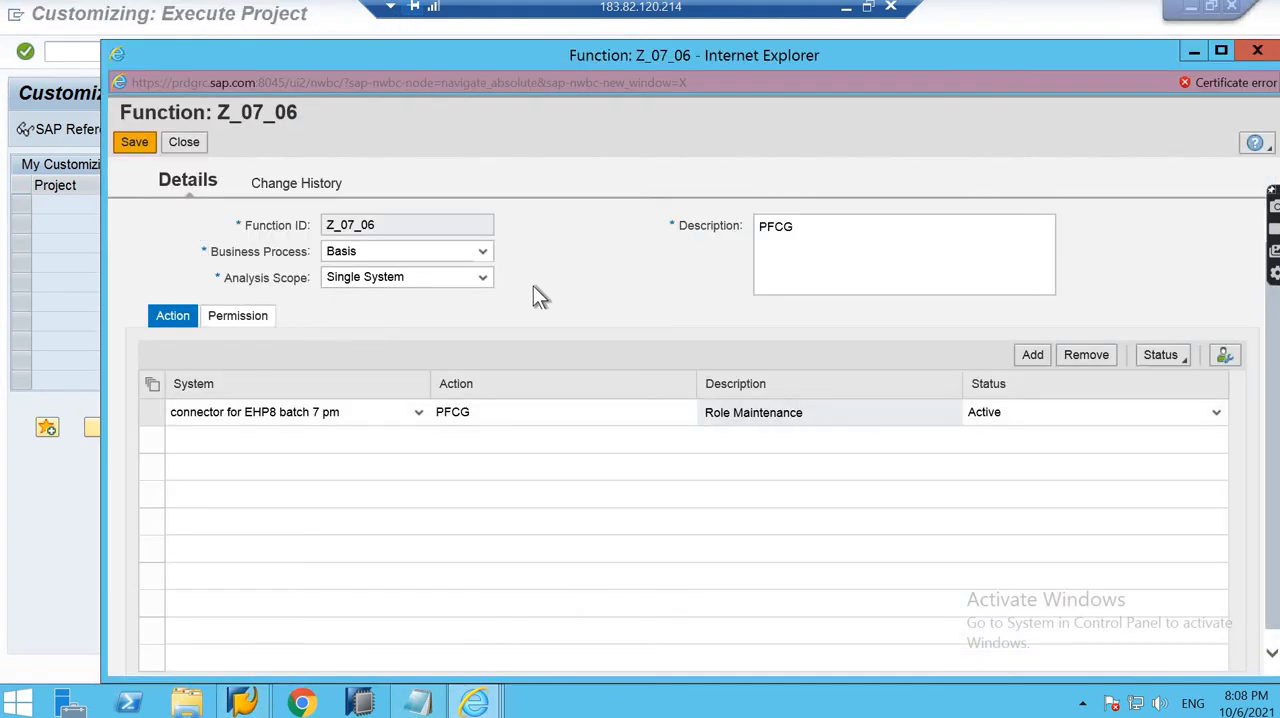
pyautogui.click(187, 143)
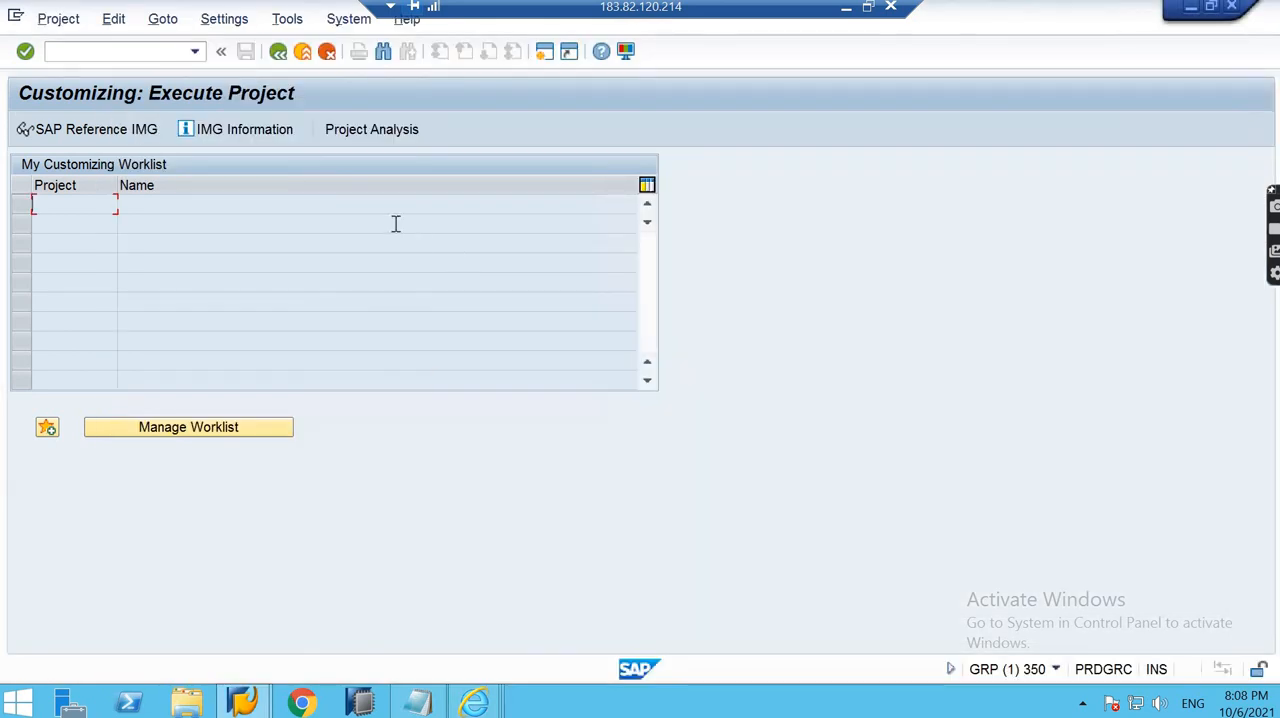
pyautogui.click(281, 53)
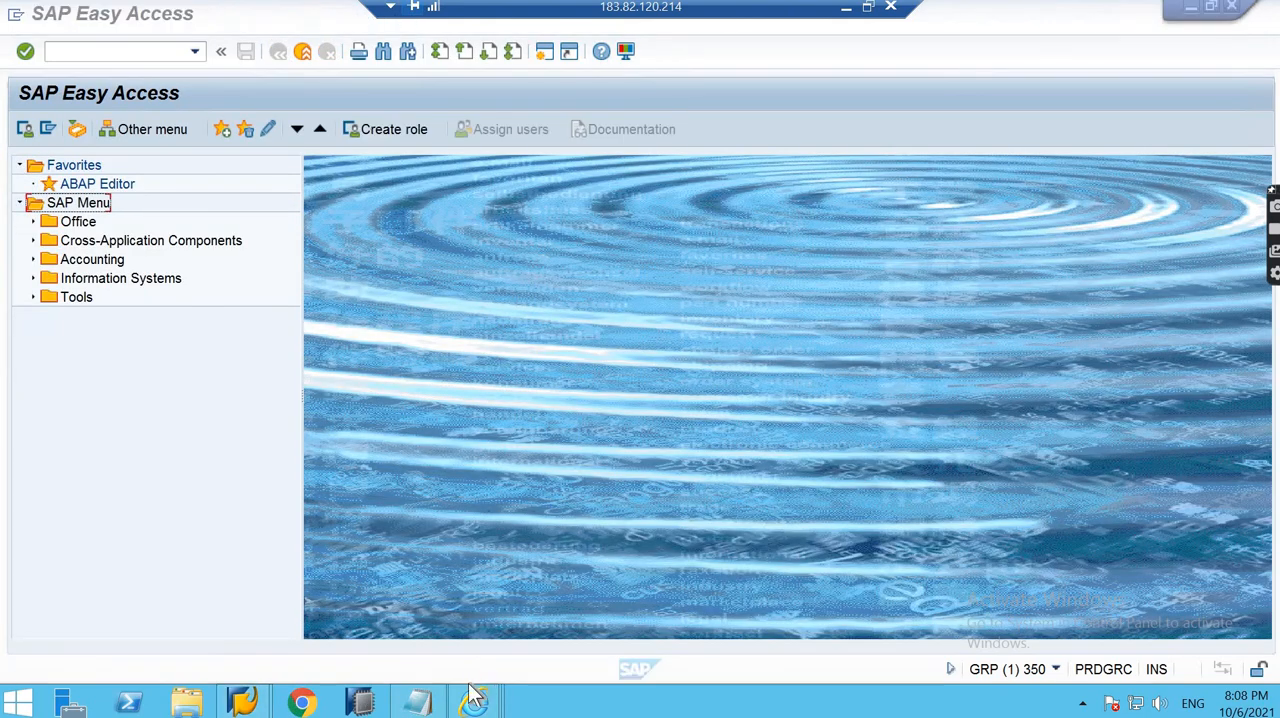
# - Switch to Internet Explorer, close the Critical Access Role window, and minimize the remote session and the slides to reach the local desktop
pyautogui.moveTo(478, 703)
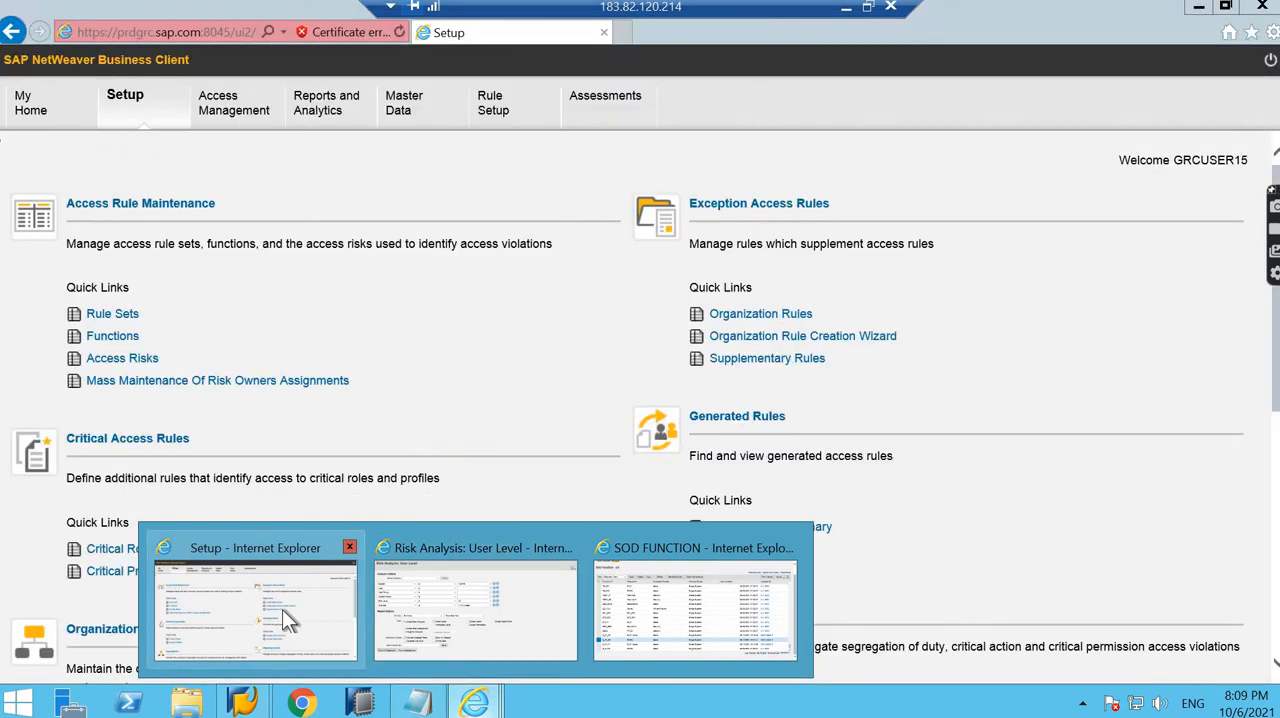
pyautogui.click(272, 585)
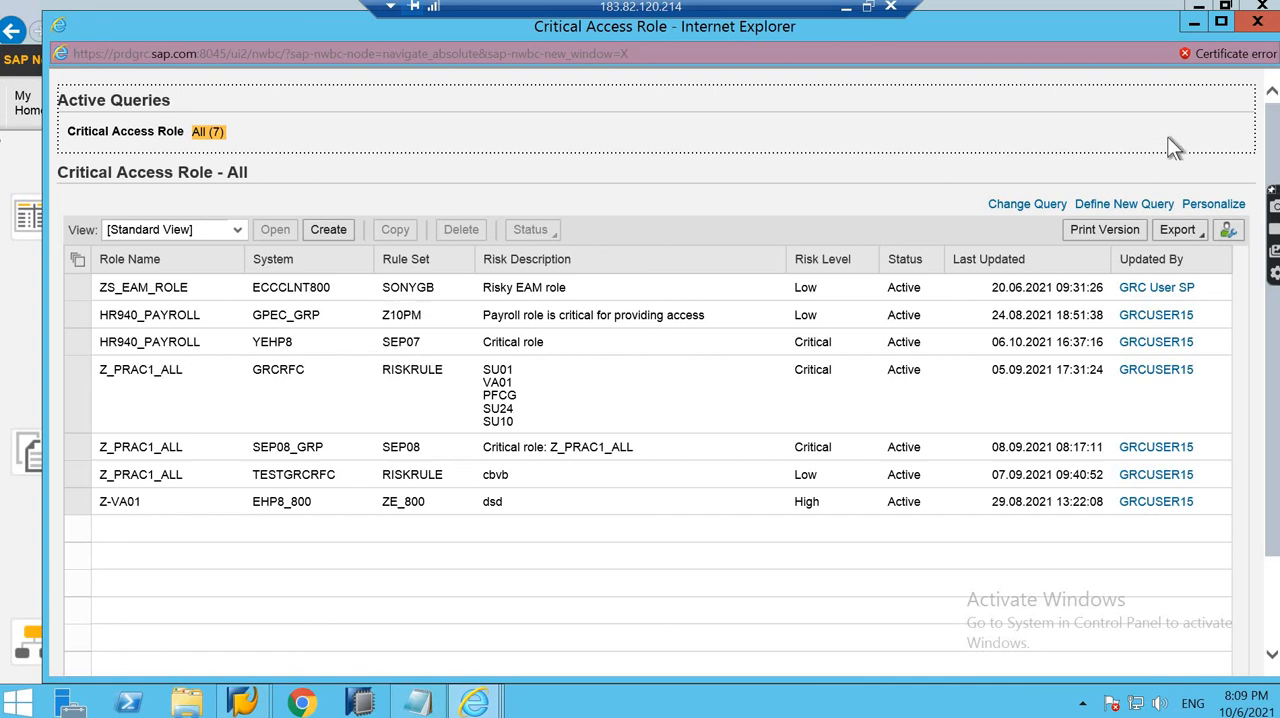
pyautogui.click(1257, 26)
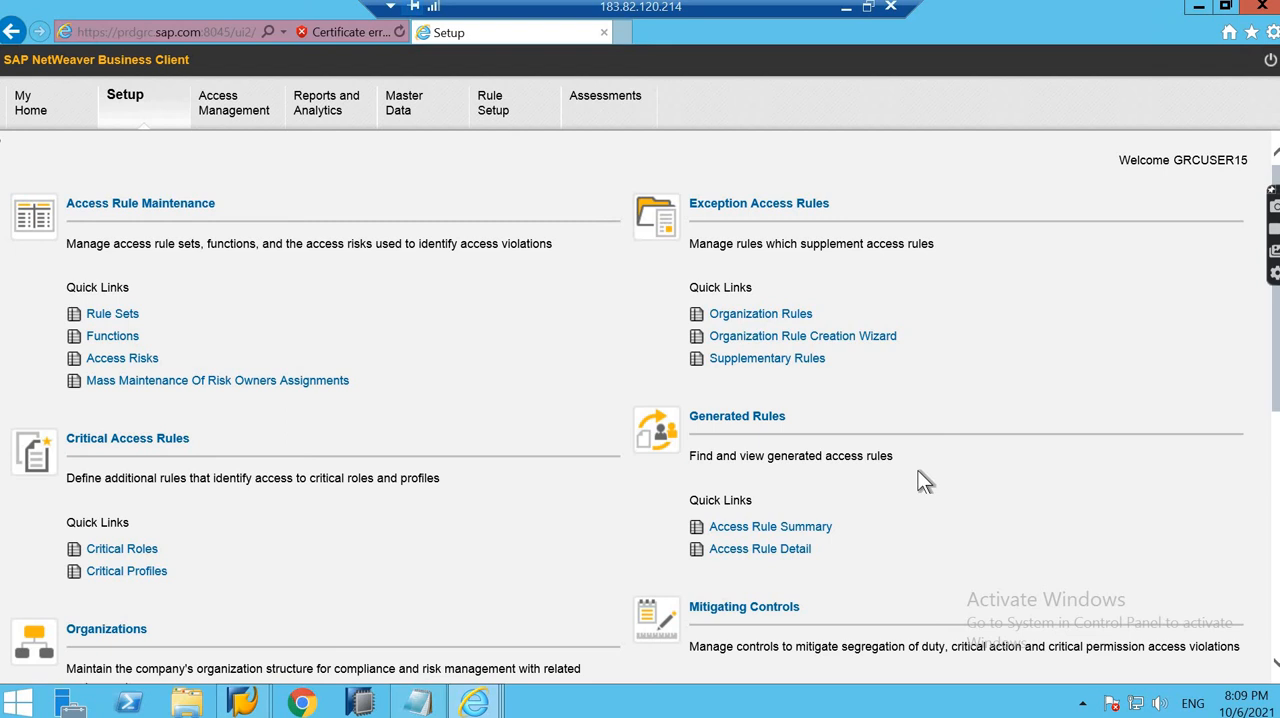
pyautogui.click(845, 12)
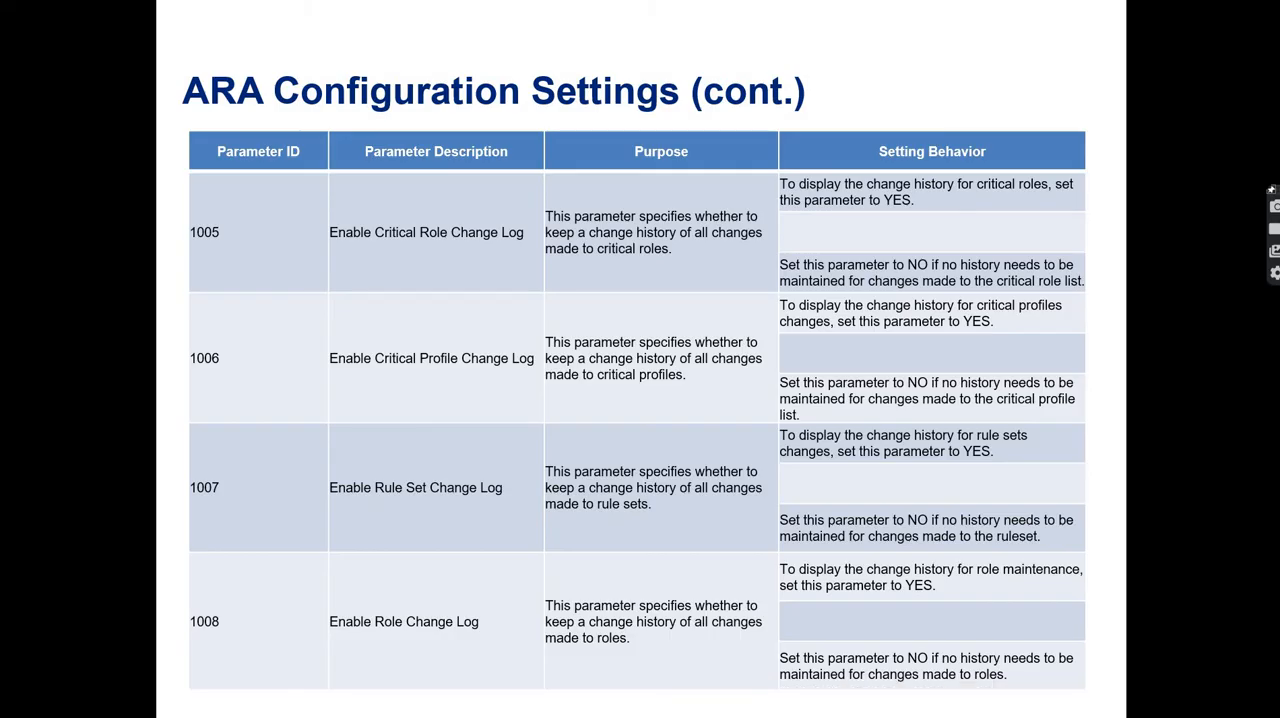
pyautogui.press('super+d')
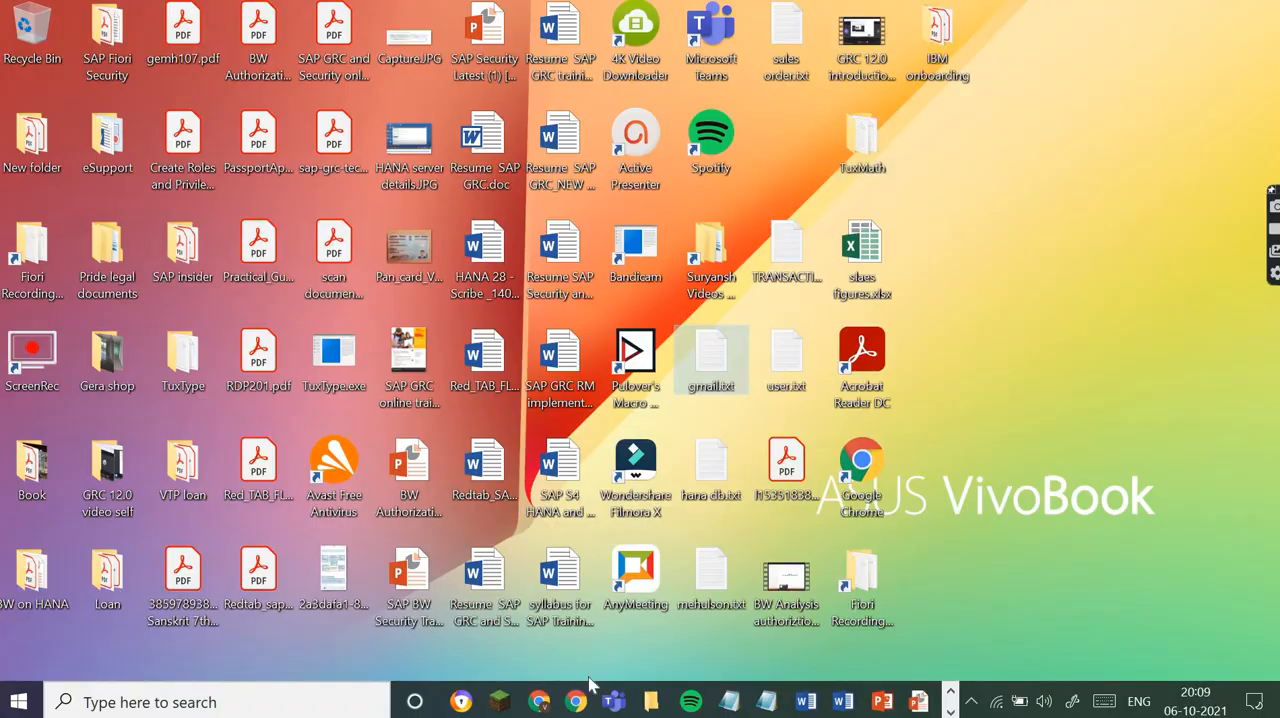
# - Switch to Chrome to check Gmail, Google Calendar and the Google Meet home page, ending on the ongoing meeting
pyautogui.click(540, 702)
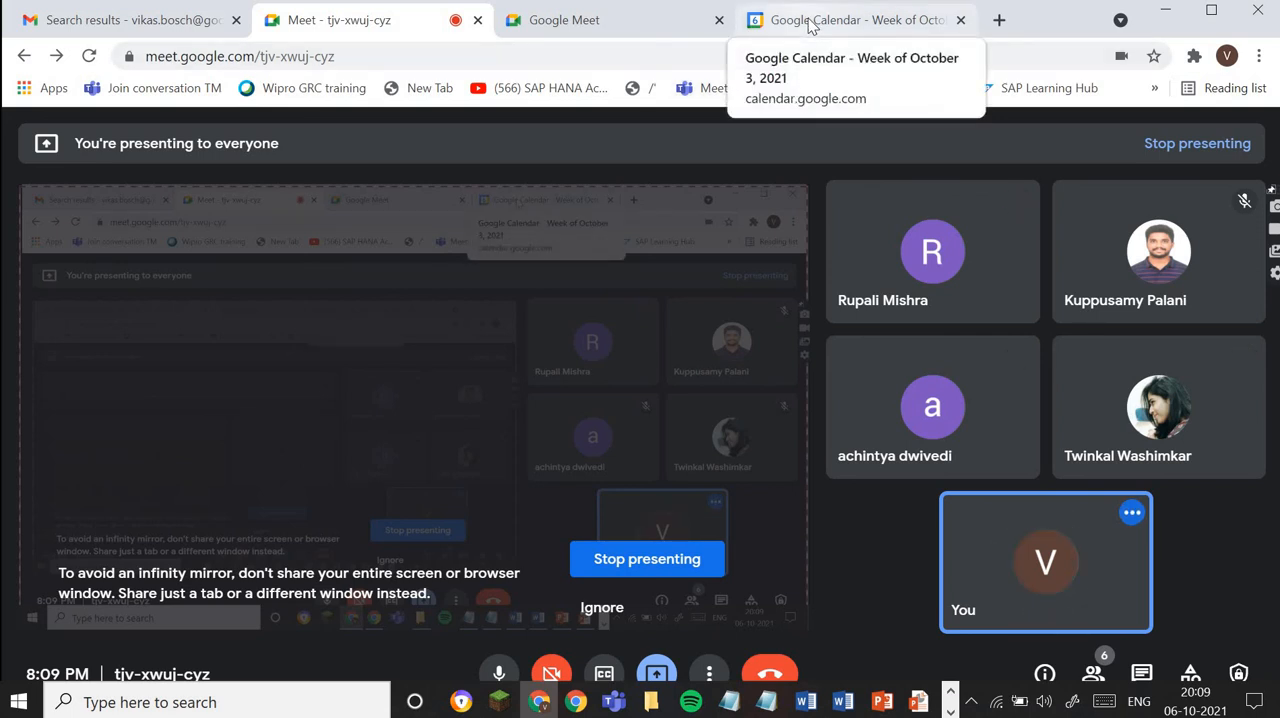
pyautogui.click(125, 21)
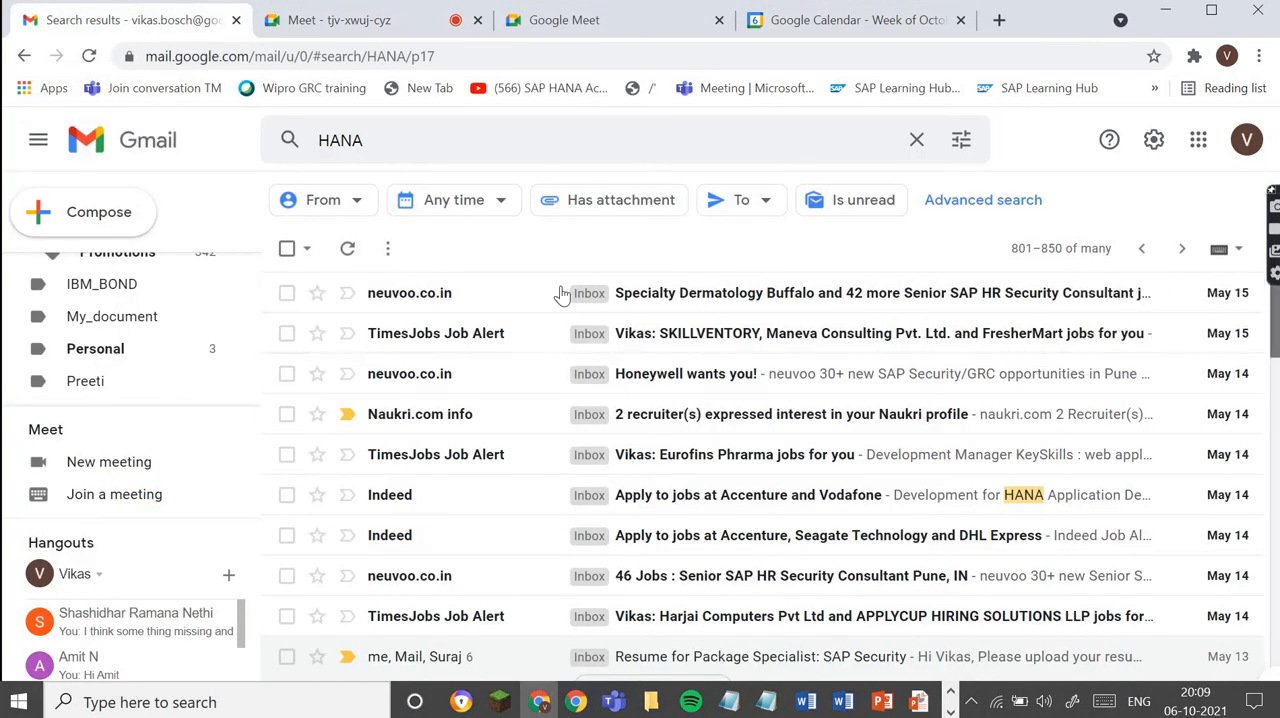
pyautogui.scroll(5, 237, 340)
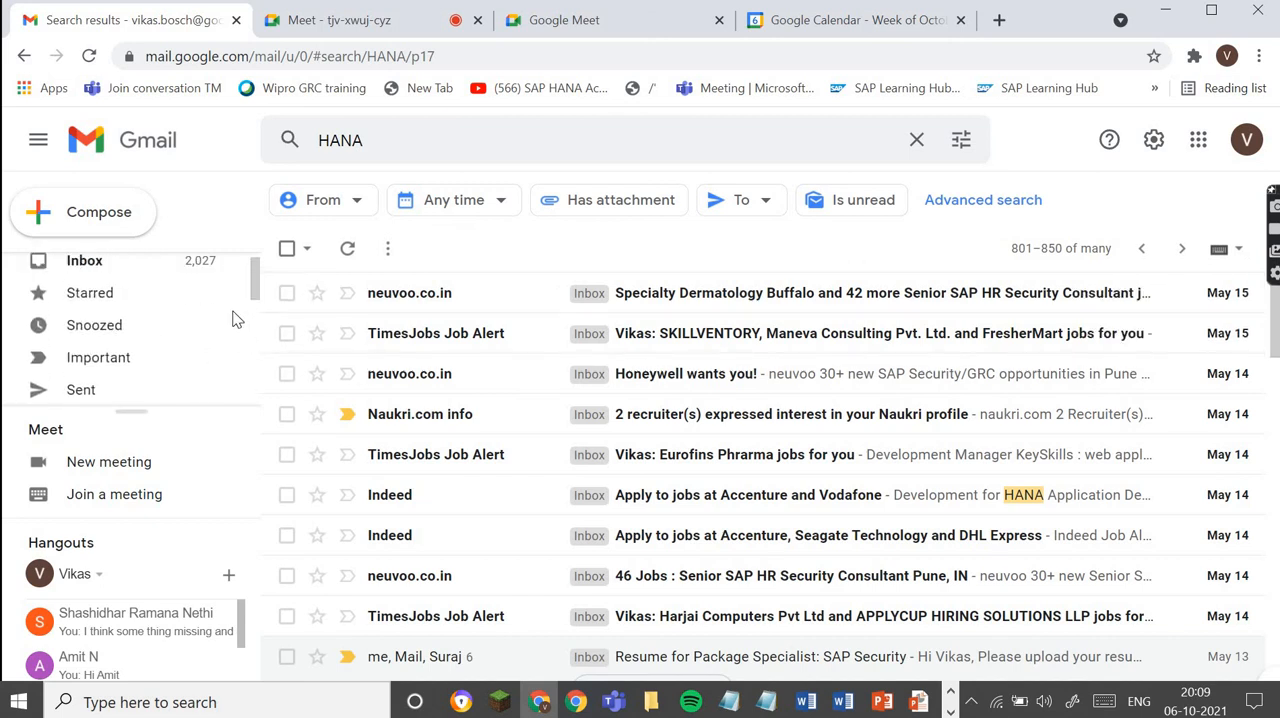
pyautogui.click(820, 22)
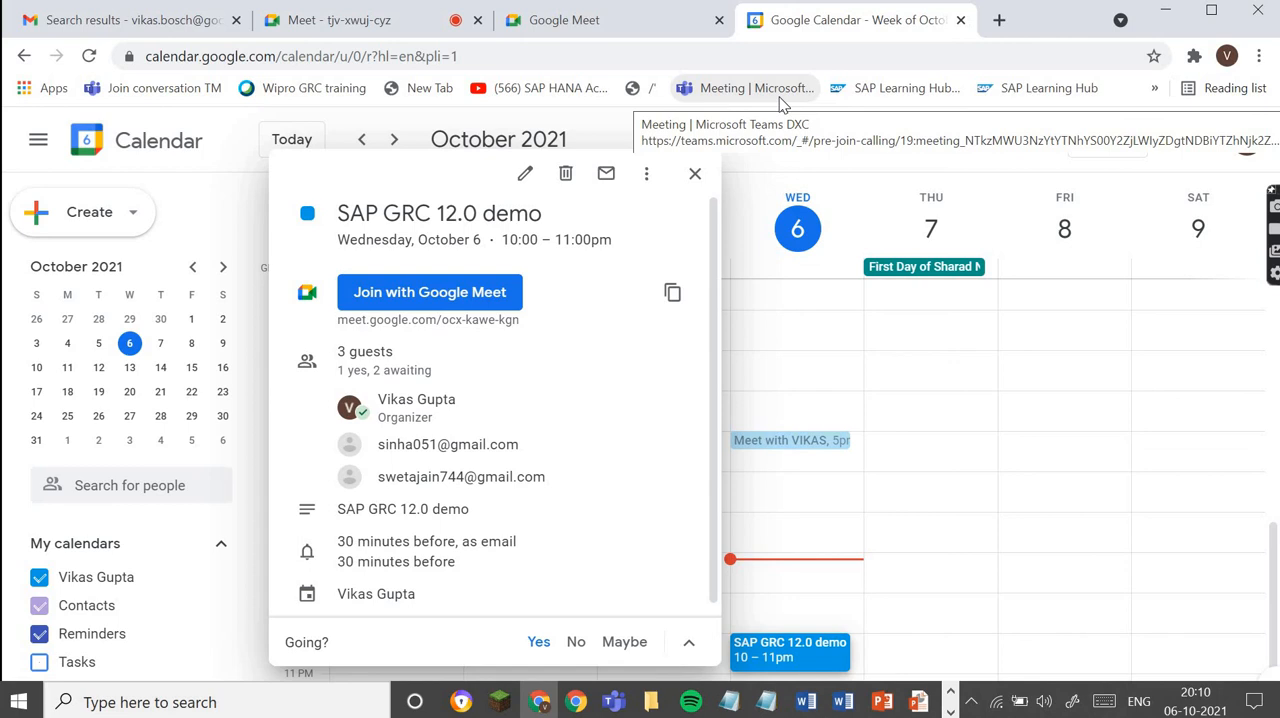
pyautogui.click(586, 20)
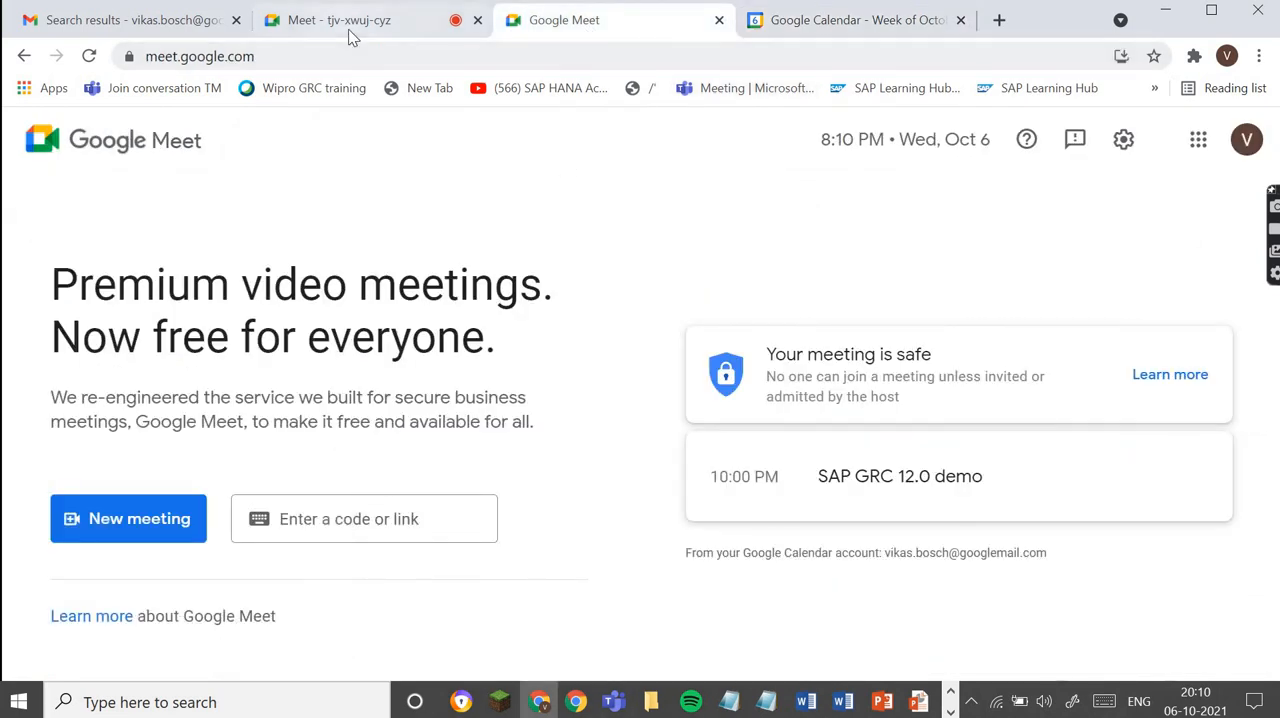
pyautogui.click(349, 31)
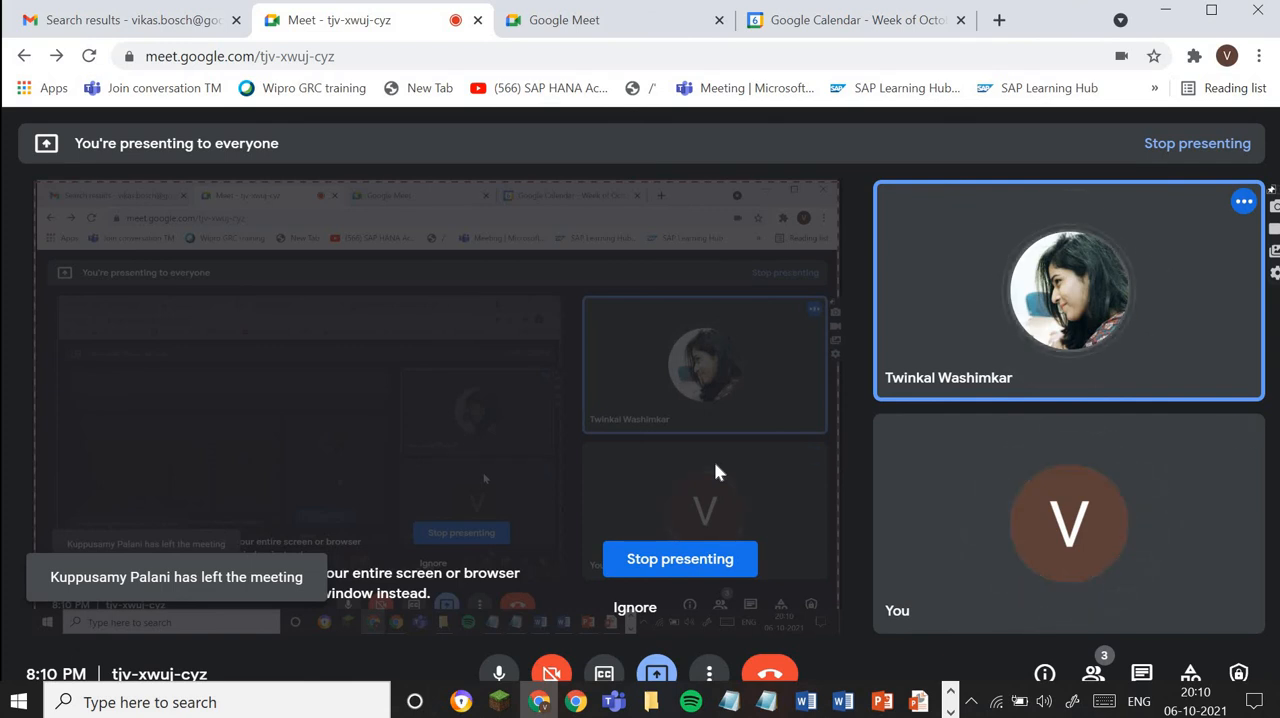
# - Lower the computer's speaker volume to 1 and mute the speakers
pyautogui.click(1043, 701)
pyautogui.click(996, 655)
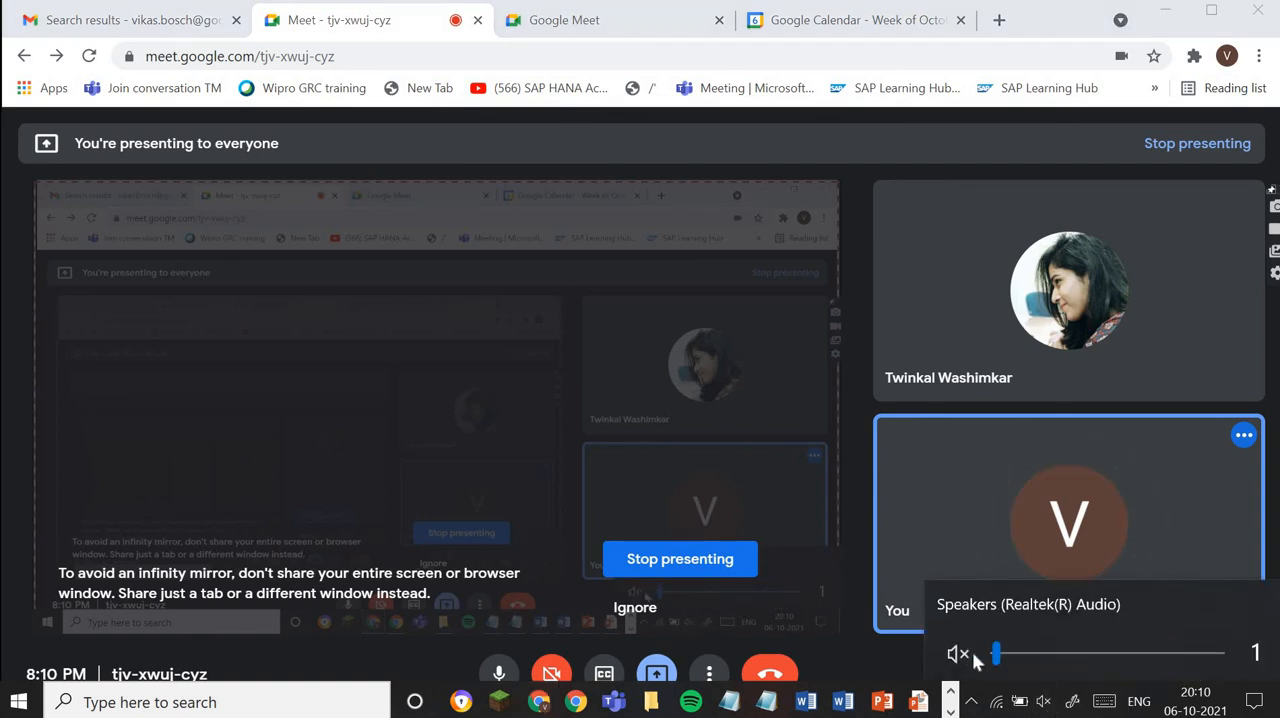
pyautogui.click(970, 655)
pyautogui.click(1062, 602)
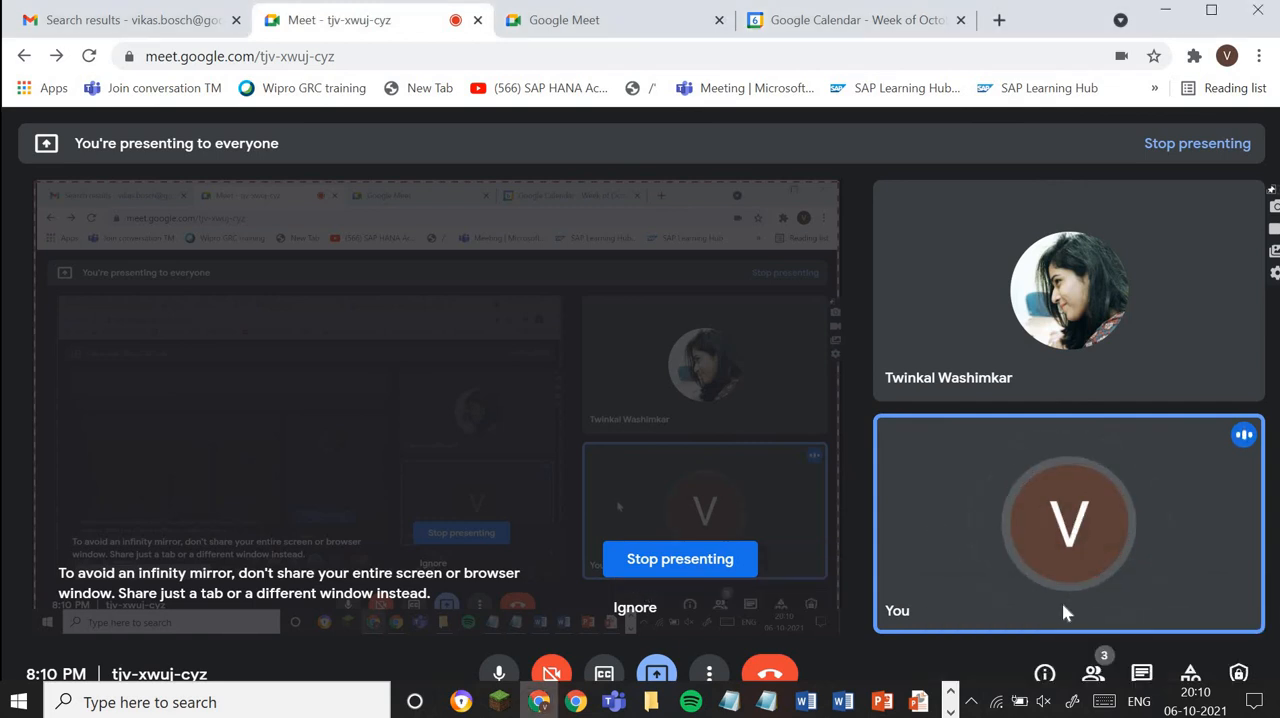
# - Mute and unmute the meeting microphone, and set the speaker volume to 24
pyautogui.click(510, 677)
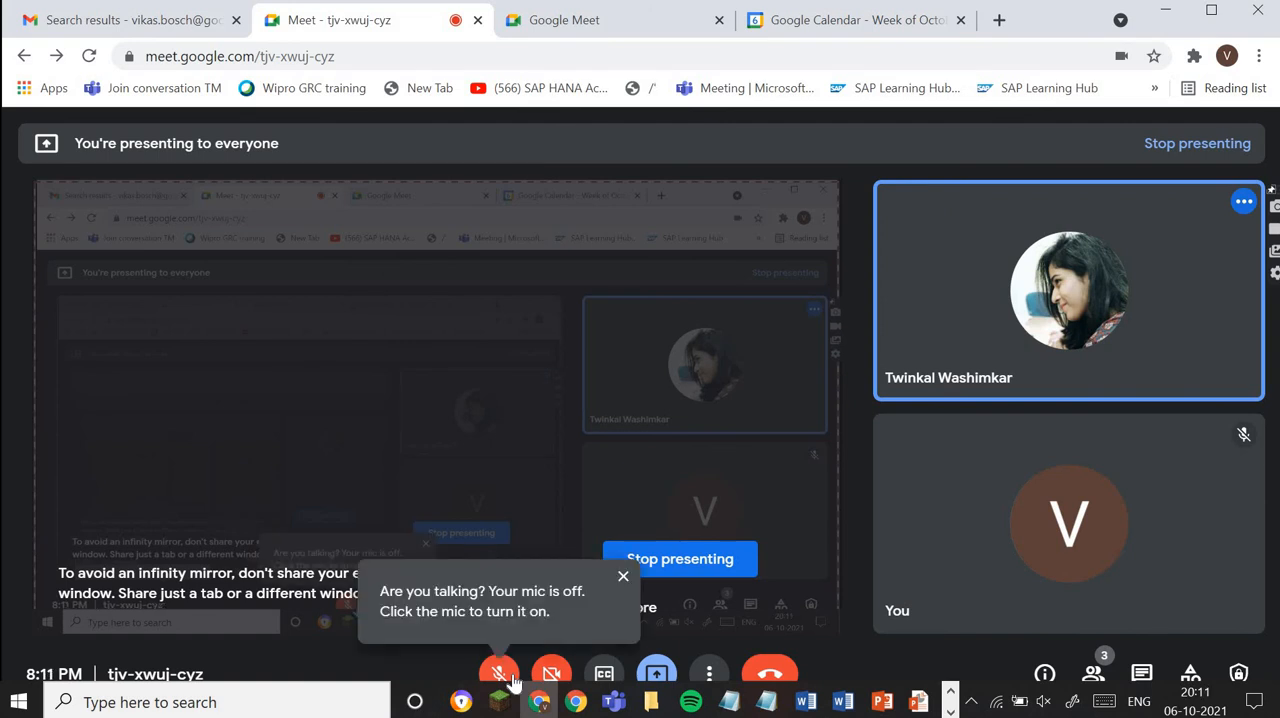
pyautogui.click(510, 678)
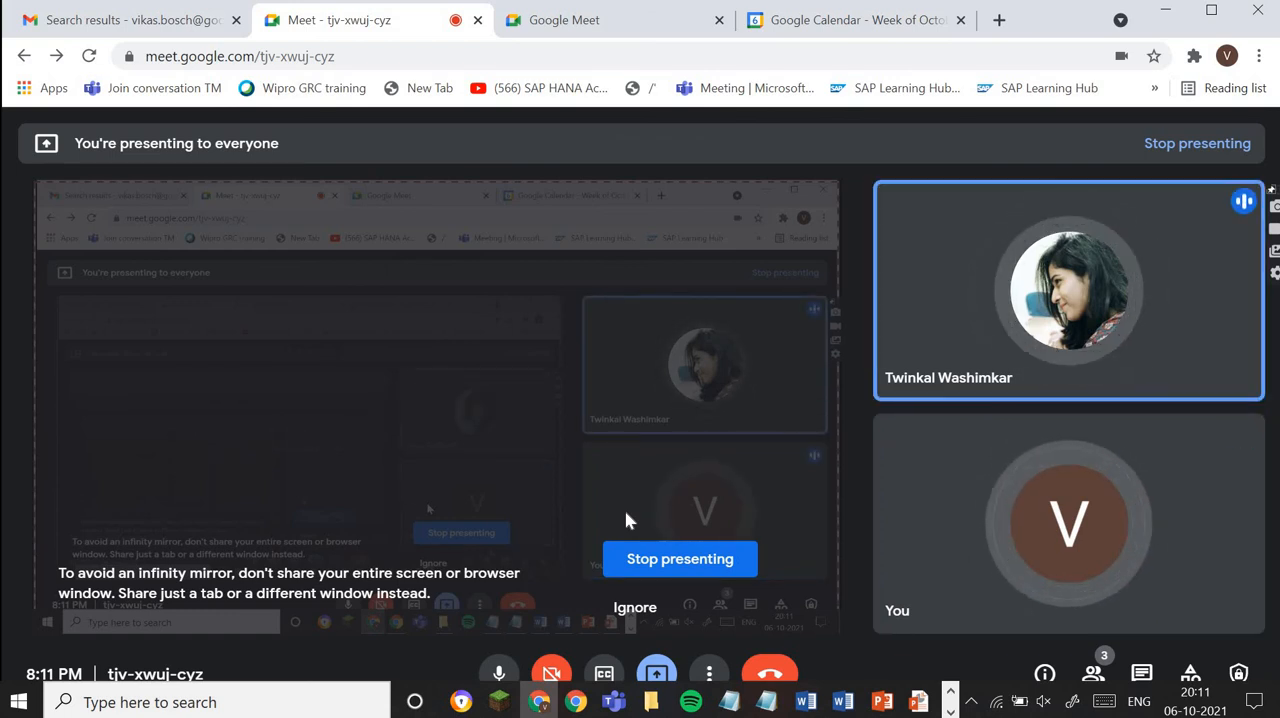
pyautogui.click(1043, 702)
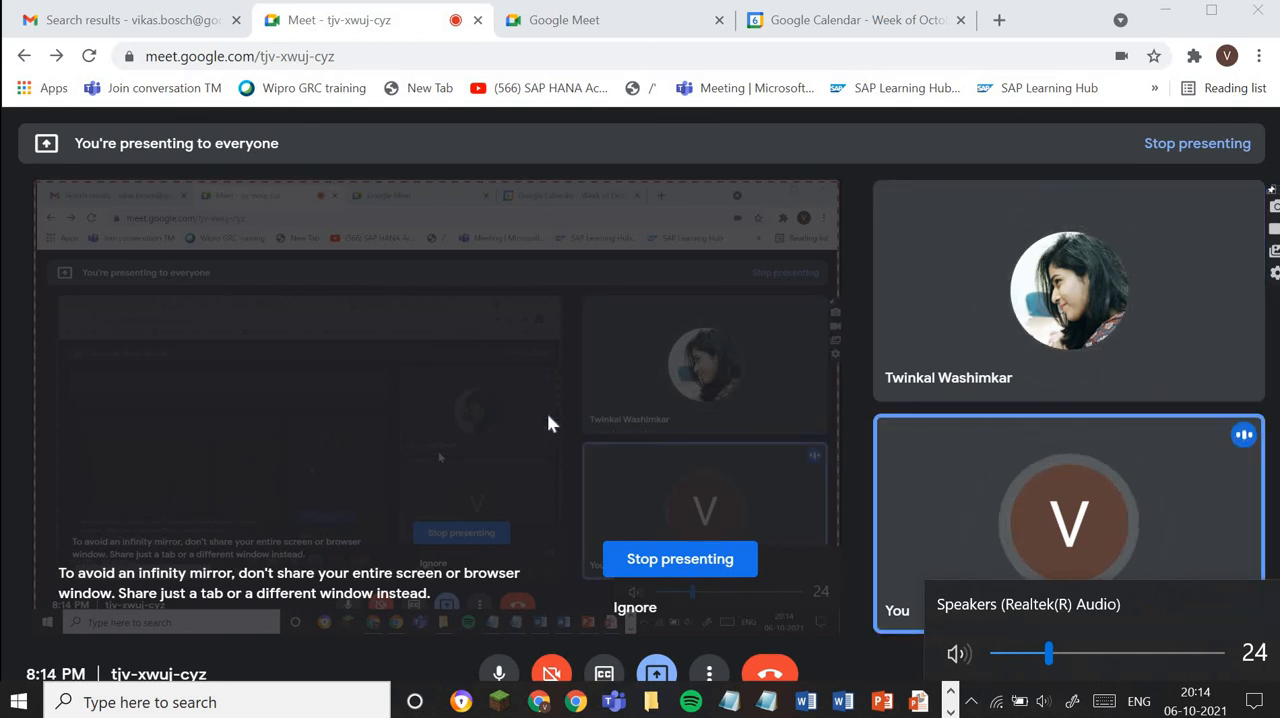
pyautogui.moveTo(528, 410)
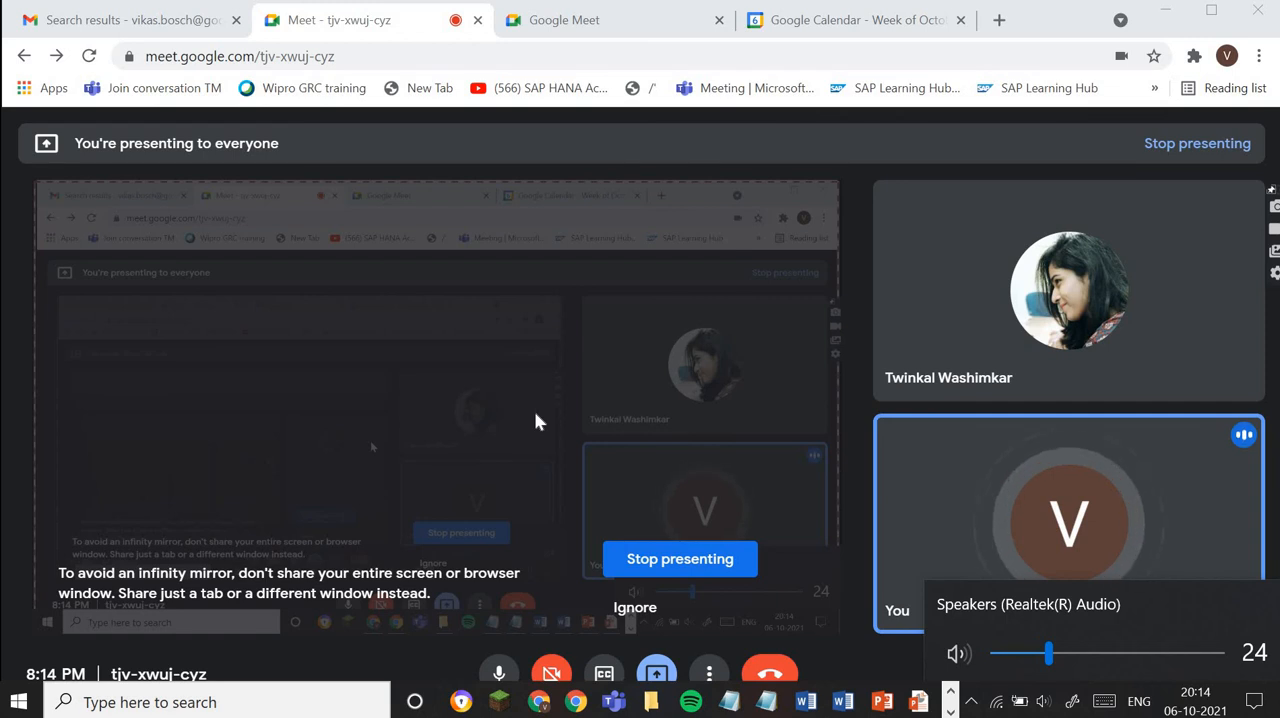
# - Open the system clock and calendar to check the current date and time, and close it again
pyautogui.click(1200, 703)
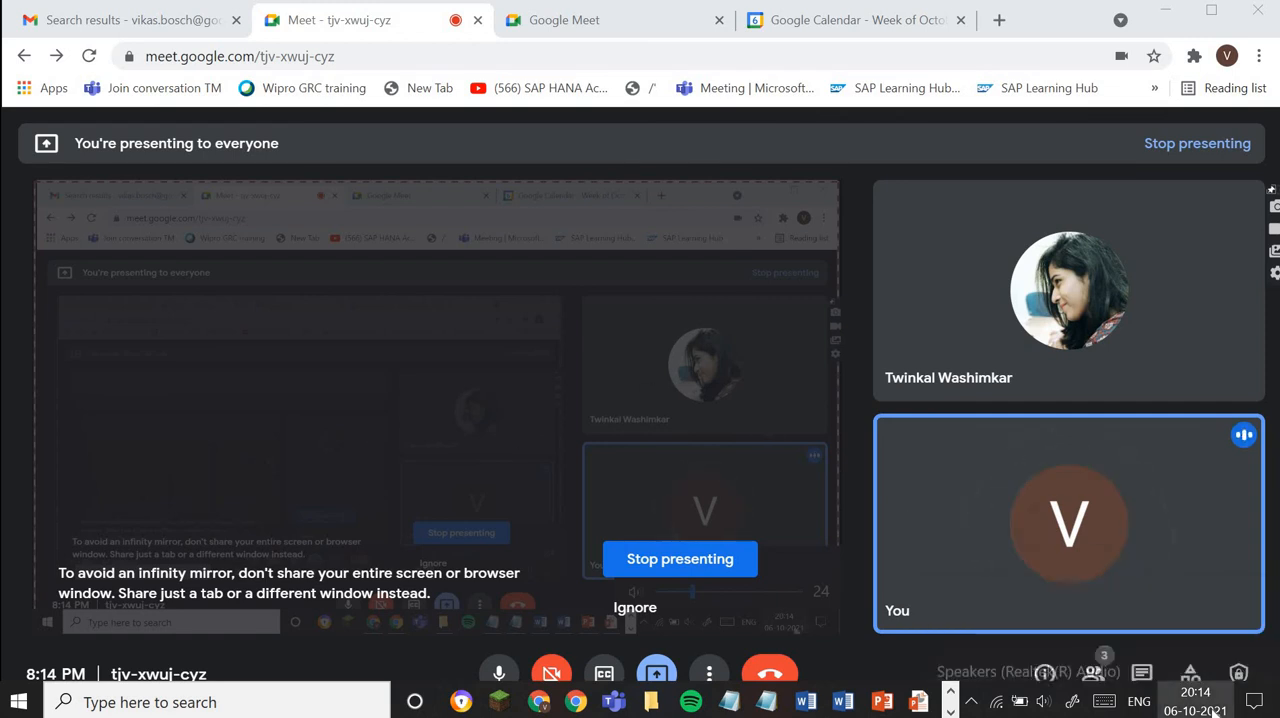
pyautogui.click(1200, 703)
pyautogui.click(1200, 703)
pyautogui.click(1200, 703)
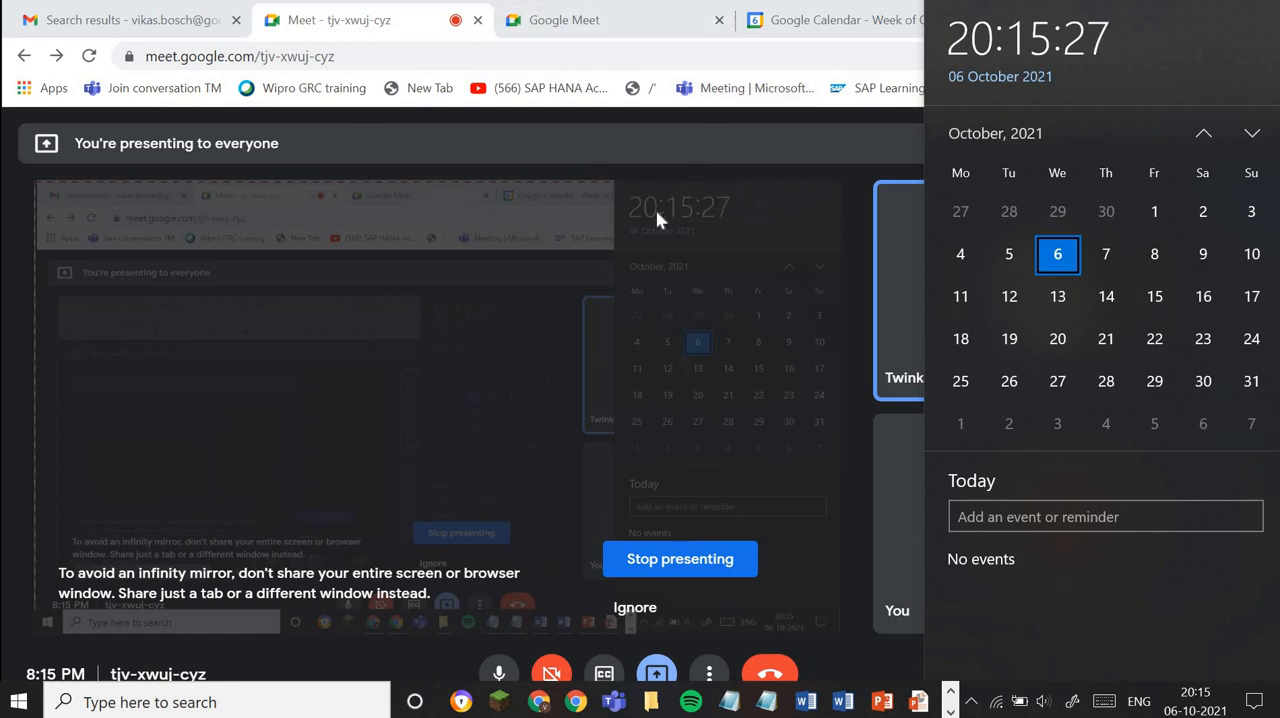
pyautogui.click(697, 310)
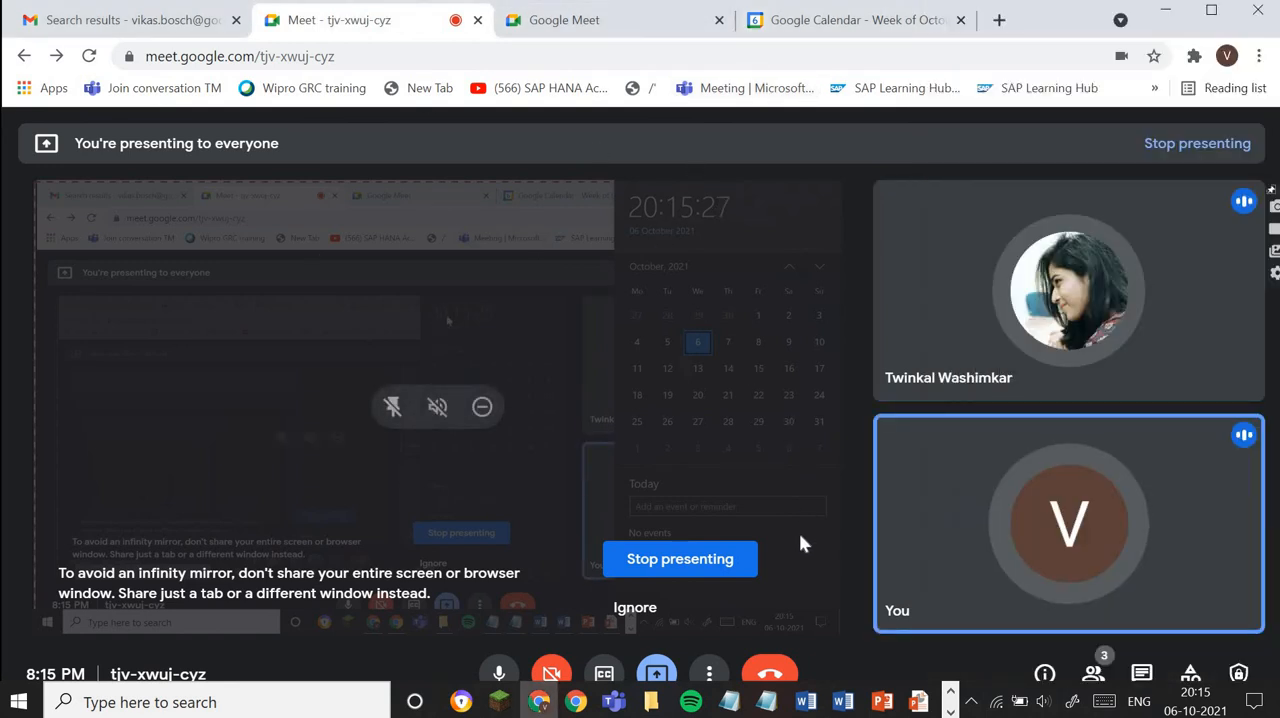
# - End the Google Meet call and close its meeting page
pyautogui.click(769, 672)
pyautogui.click(766, 447)
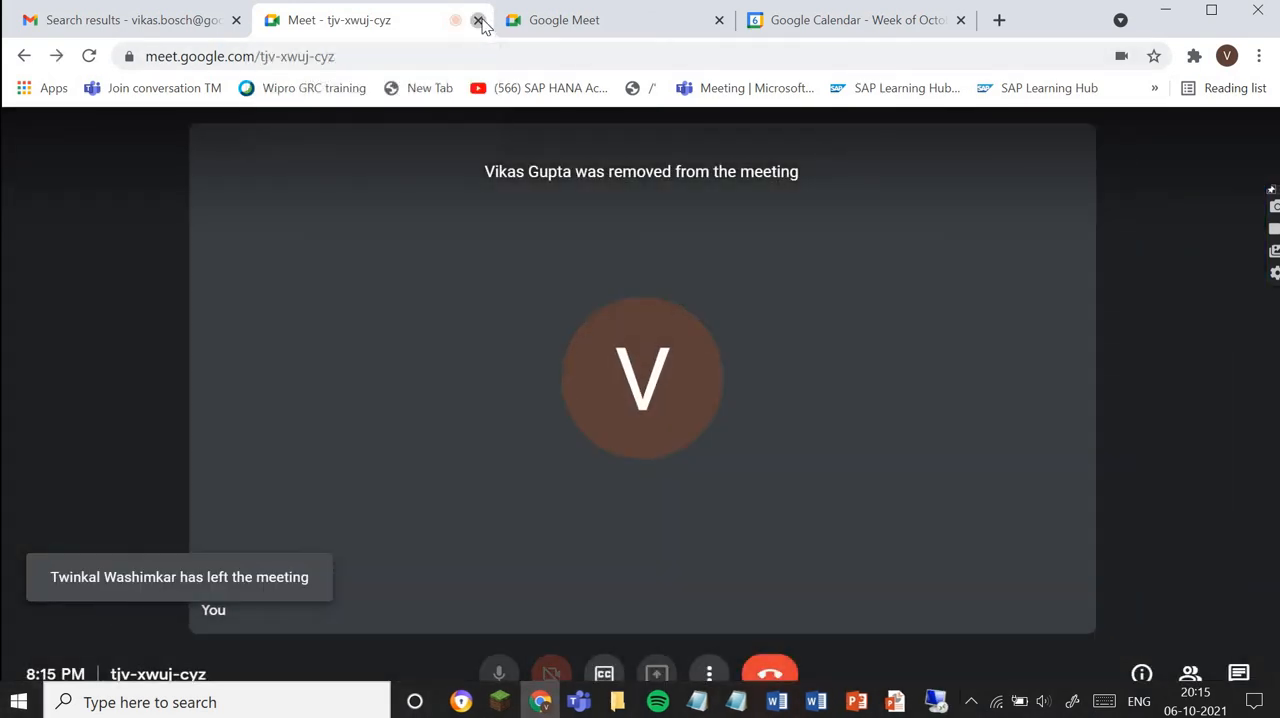
pyautogui.click(478, 21)
# - Close the Google Calendar page, check Gmail, and return to the Google Meet home page
pyautogui.click(595, 28)
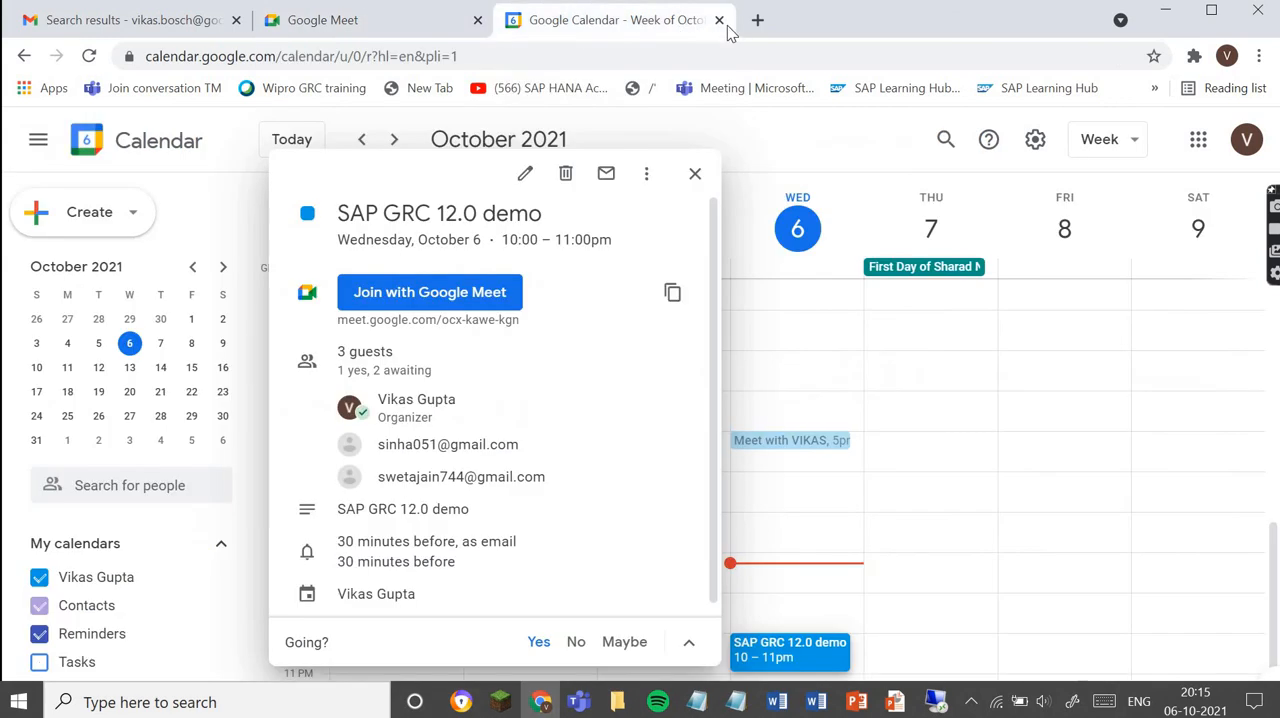
pyautogui.click(719, 20)
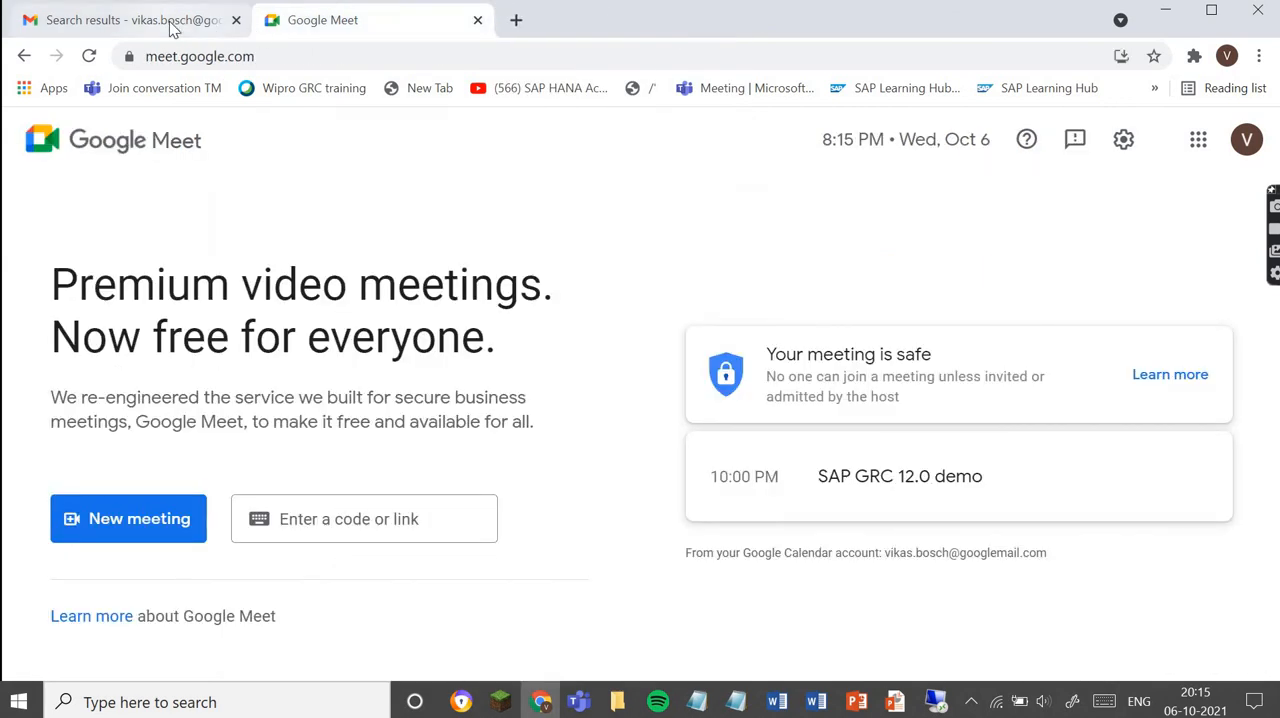
pyautogui.click(170, 24)
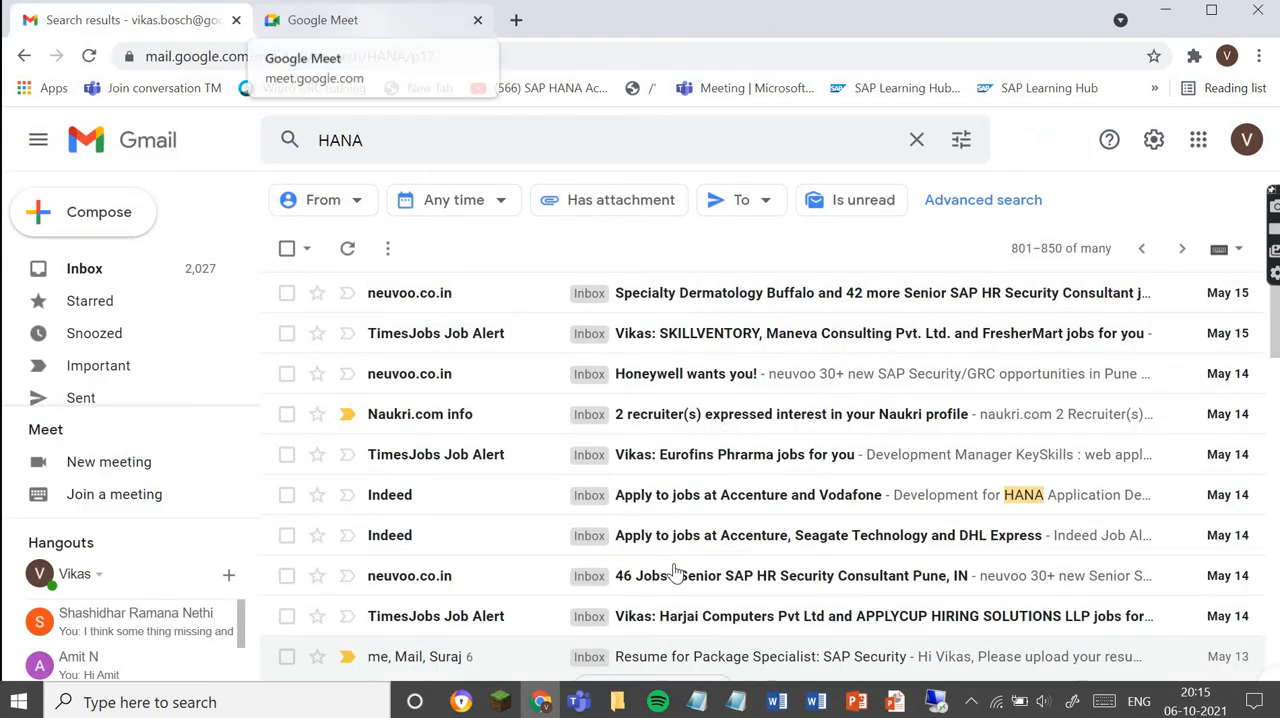
pyautogui.click(349, 28)
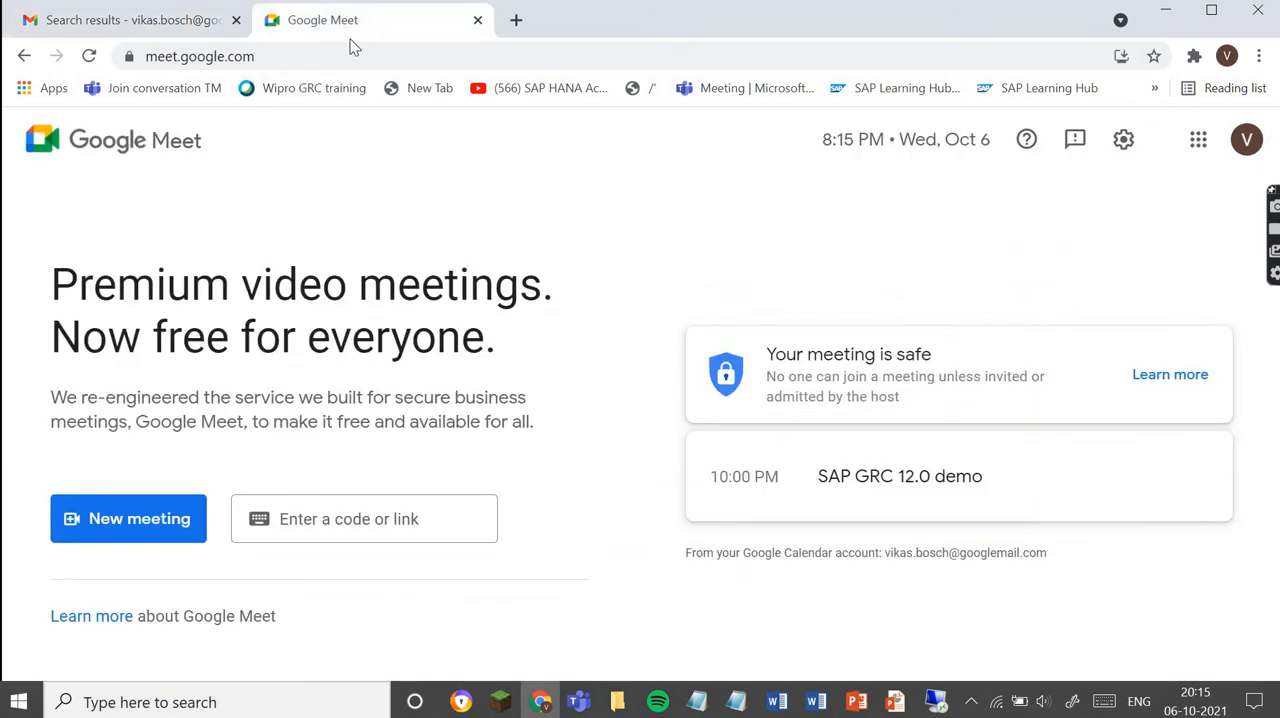